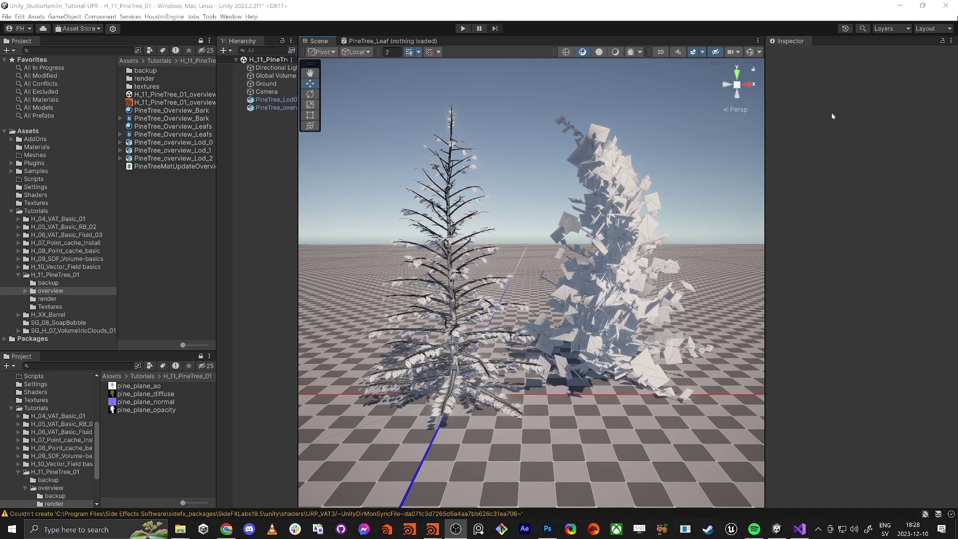
Step: Switch from the Unity scene to Houdini and align the tree_simple_leaf1 node directly above the leaf material node
right_click_drag(531, 209, 481, 337)
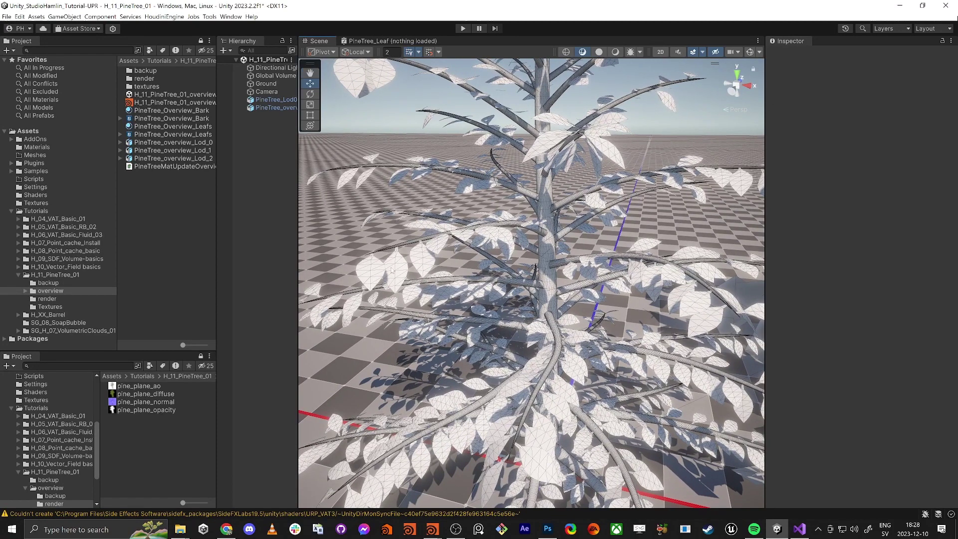
right_click_drag(389, 265, 469, 339)
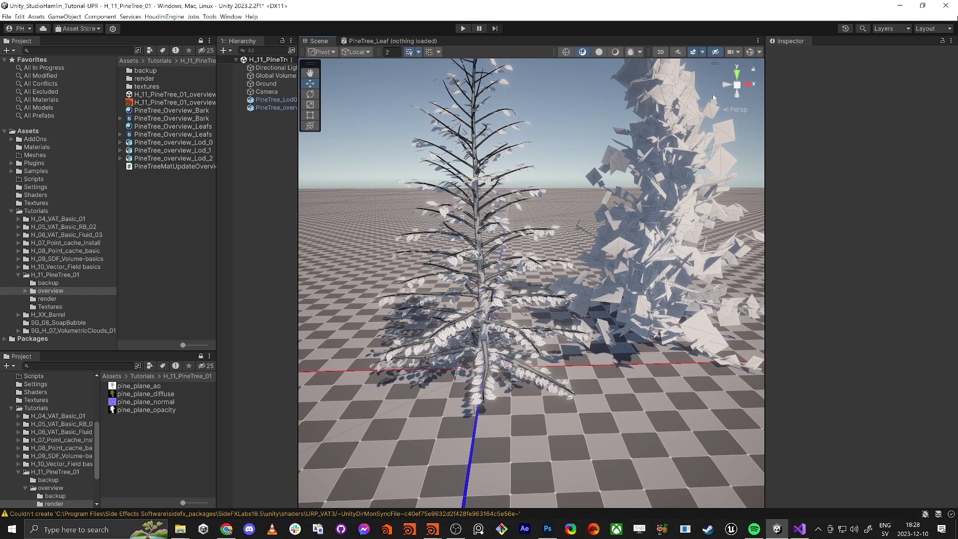
left_click(900, 6)
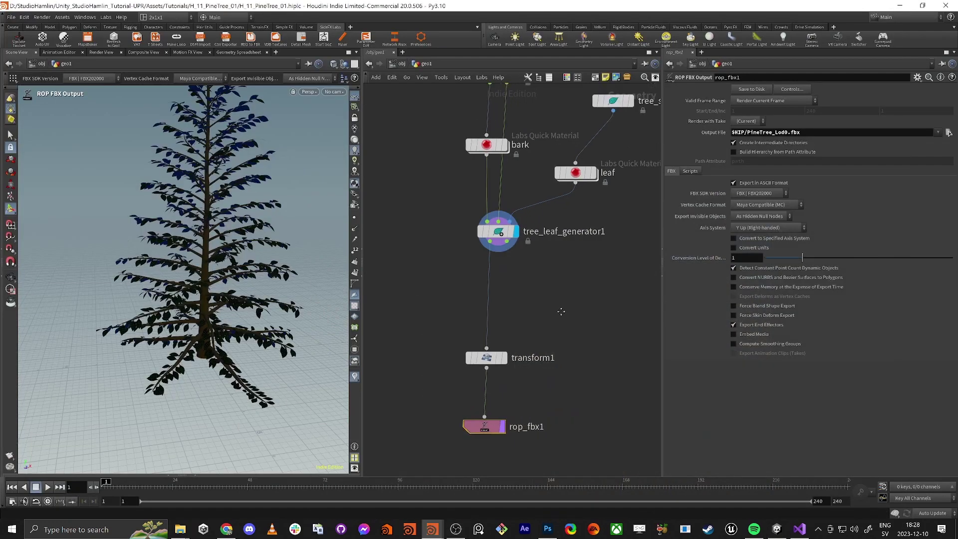
scroll(571, 308, "up", 5)
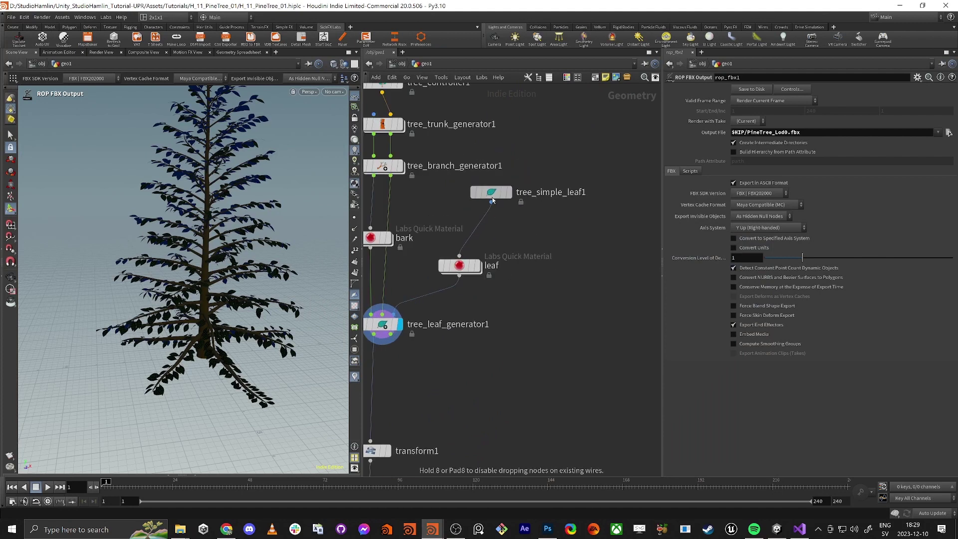
left_click_drag(494, 201, 457, 211)
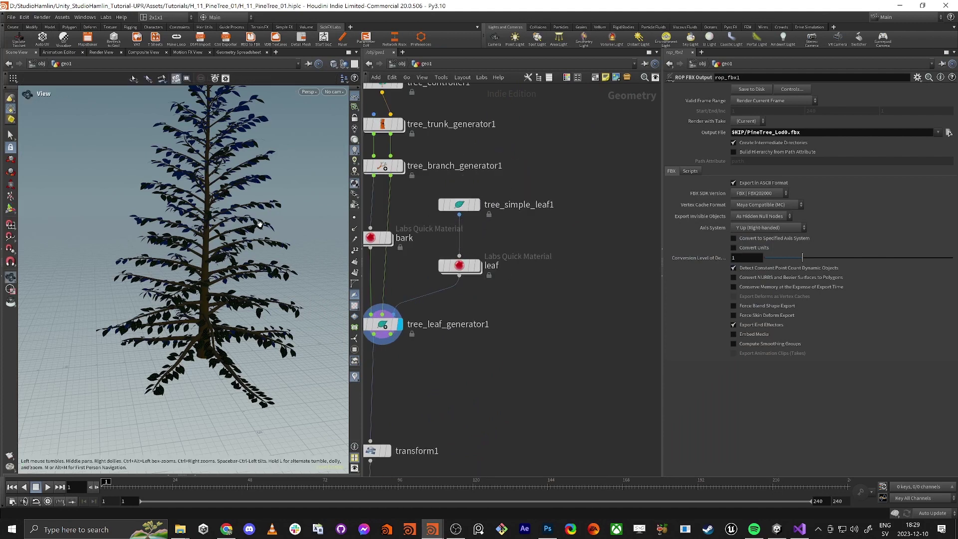
left_click_drag(224, 224, 223, 271, "alt")
scroll(224, 272, "up", 5)
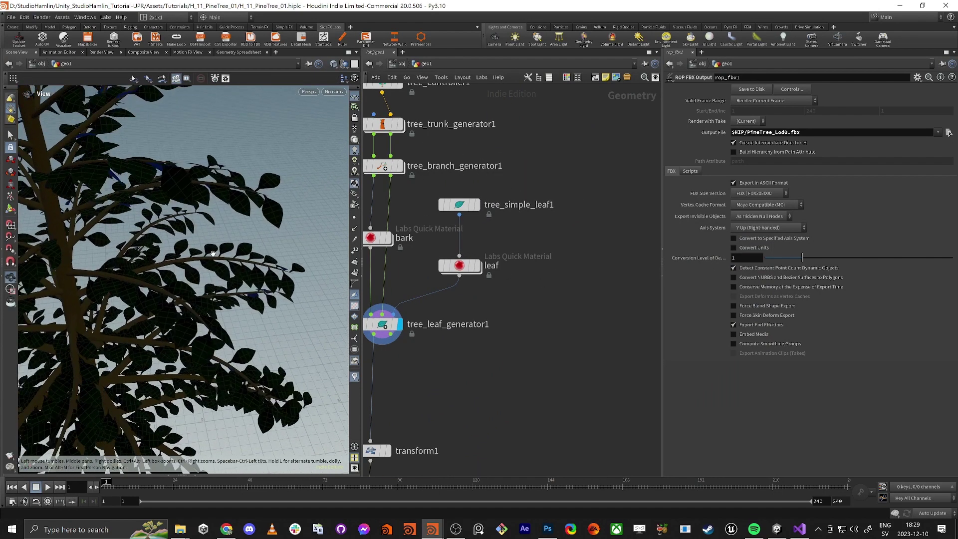
scroll(204, 255, "up", 1)
scroll(205, 255, "down", 4)
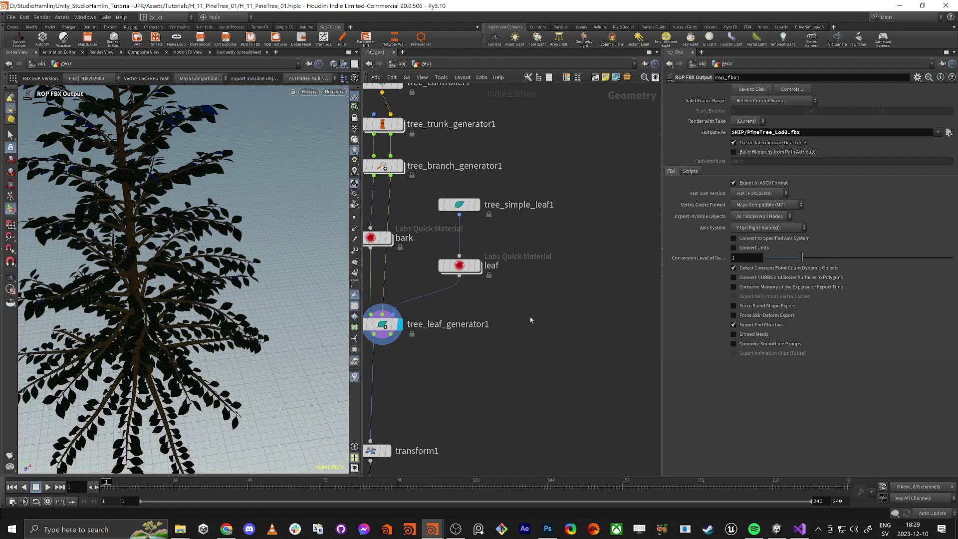
Step: Add a second Labs Tree Trunk Generator node in an empty area of the network and frame its trunk in the viewport
scroll(530, 320, "down", 5)
middle_click_drag(571, 301, 509, 288)
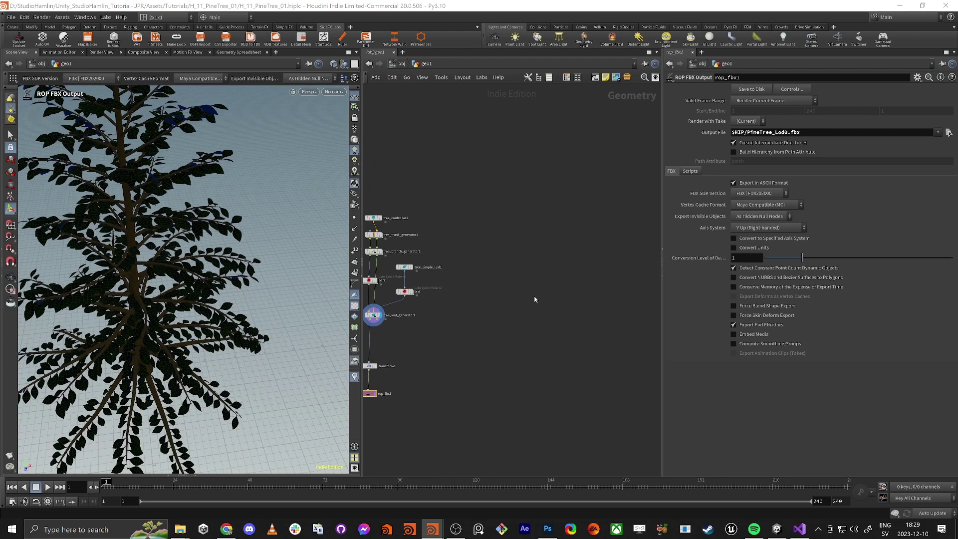
key("Tab")
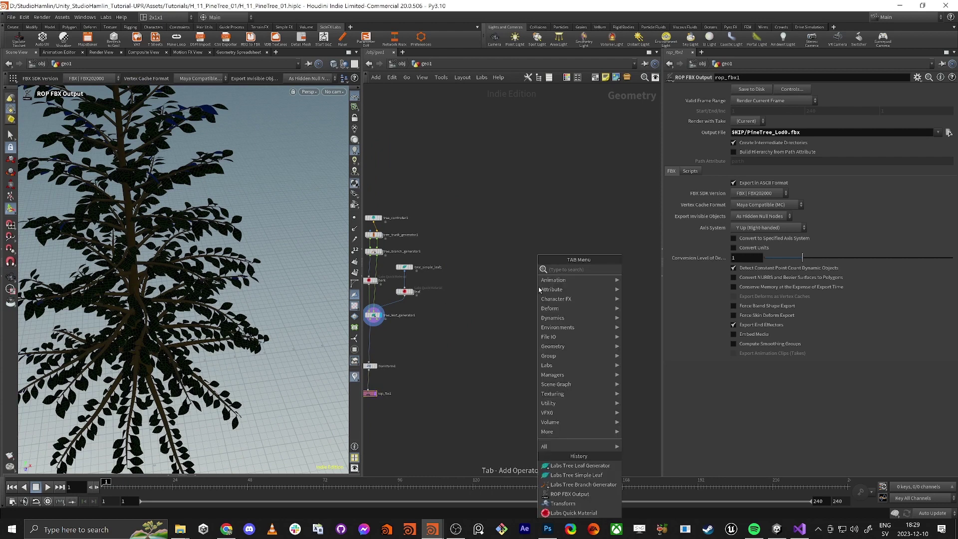
type("grid")
key("Return")
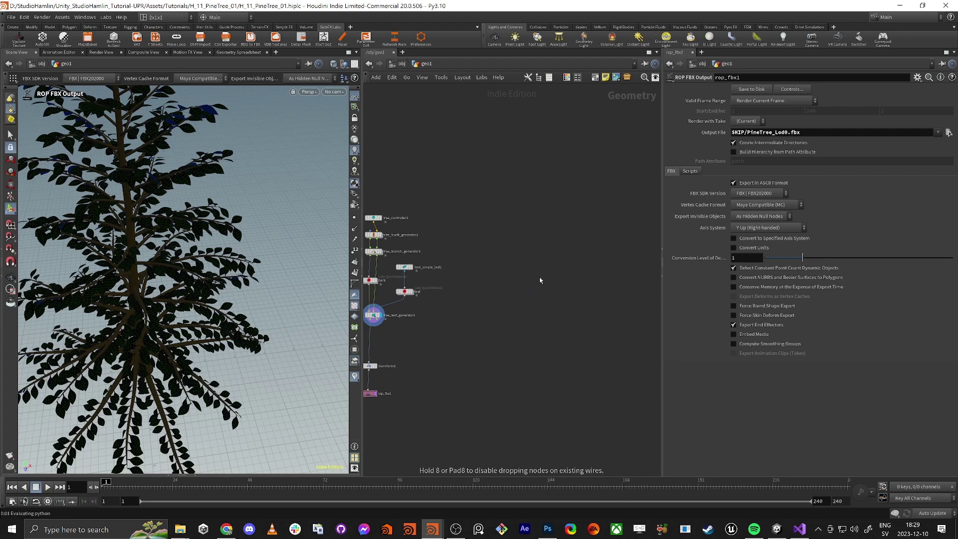
left_click(540, 280)
scroll(534, 282, "up", 5)
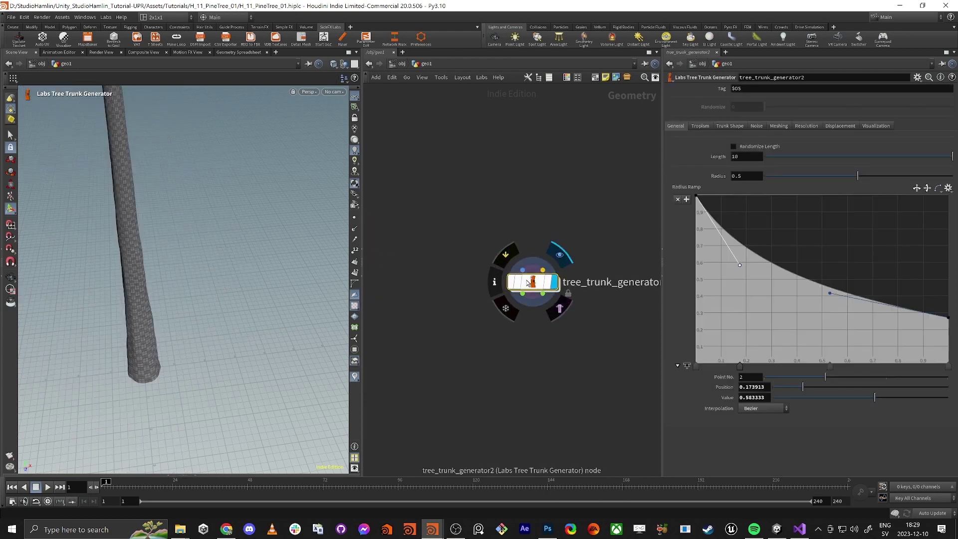
key("Escape")
key("h")
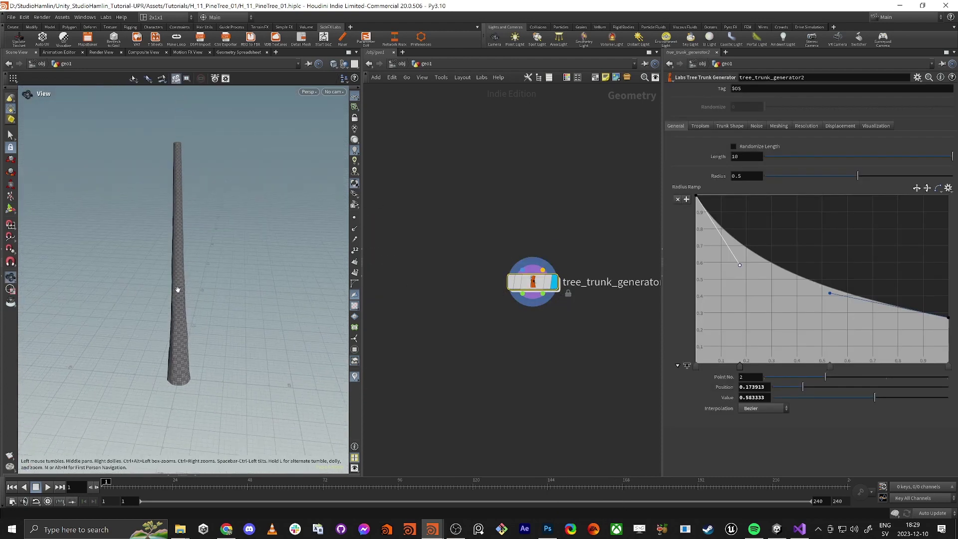
key("Return")
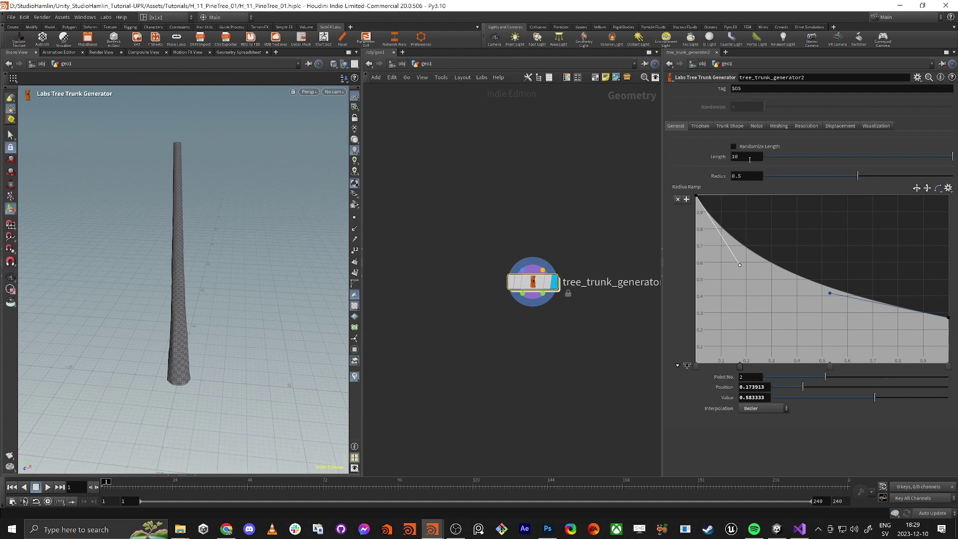
Step: Set the new trunk generator's length to 2
double_click(747, 157)
type("2")
key("Tab")
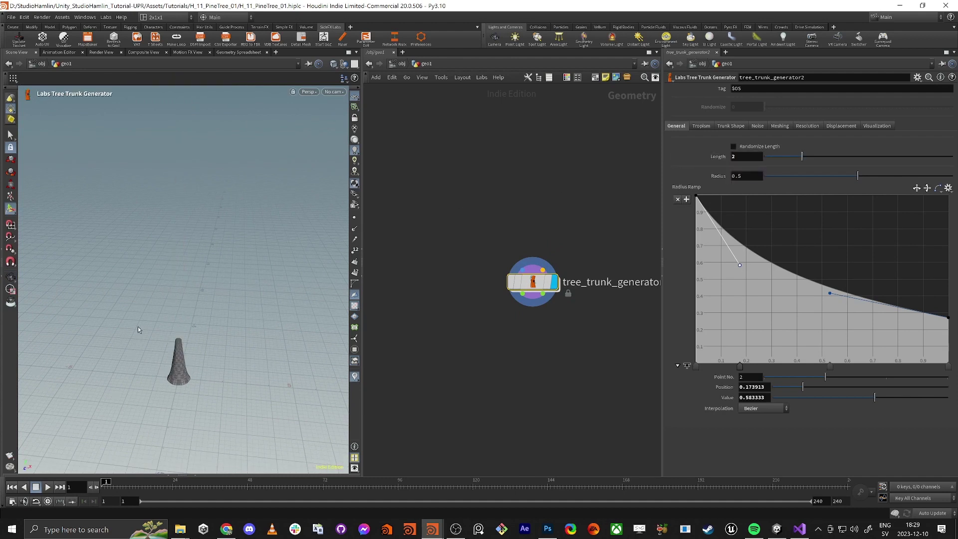
key("Escape")
left_click_drag(139, 326, 168, 357)
key("Return")
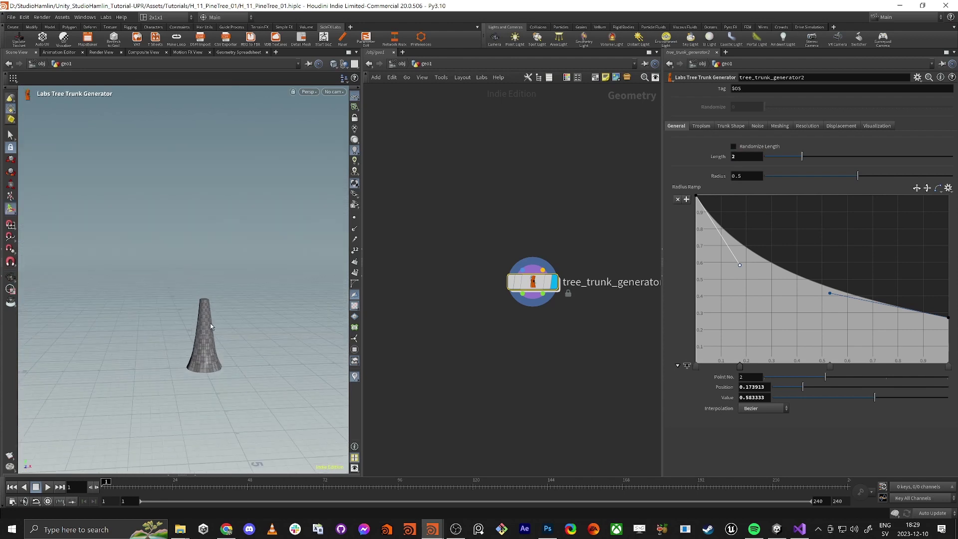
Step: Add a Grid node below the new trunk generator and display it
scroll(531, 301, "down", 3)
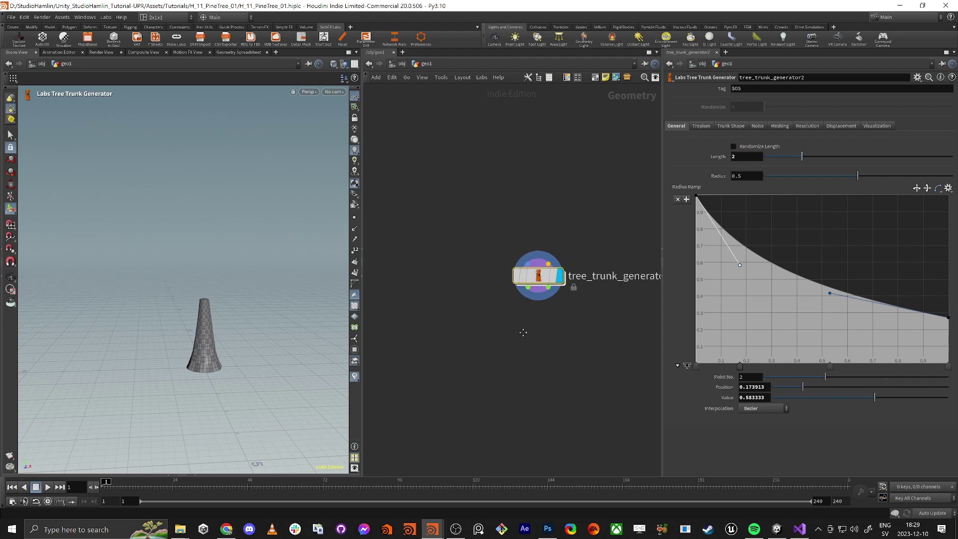
scroll(531, 313, "up", 1)
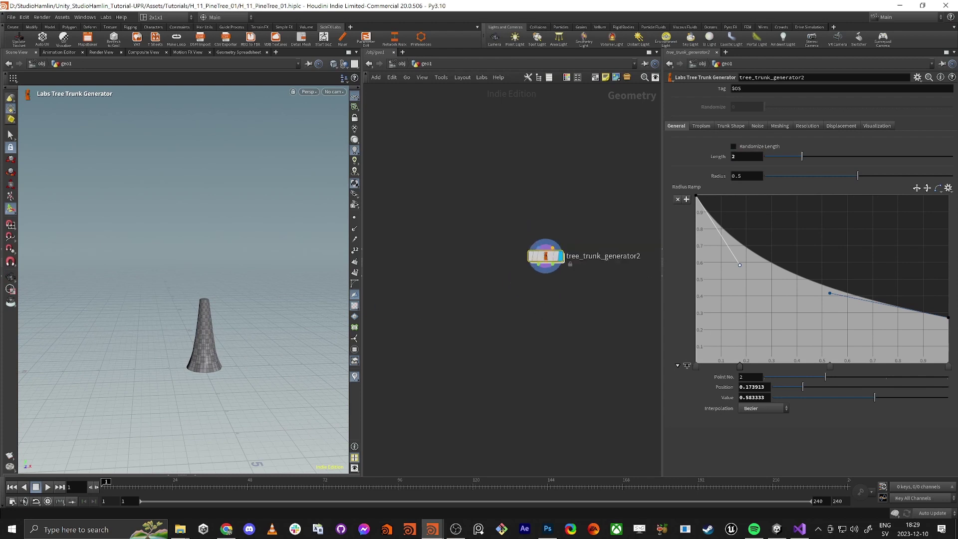
key("Tab")
type("qua")
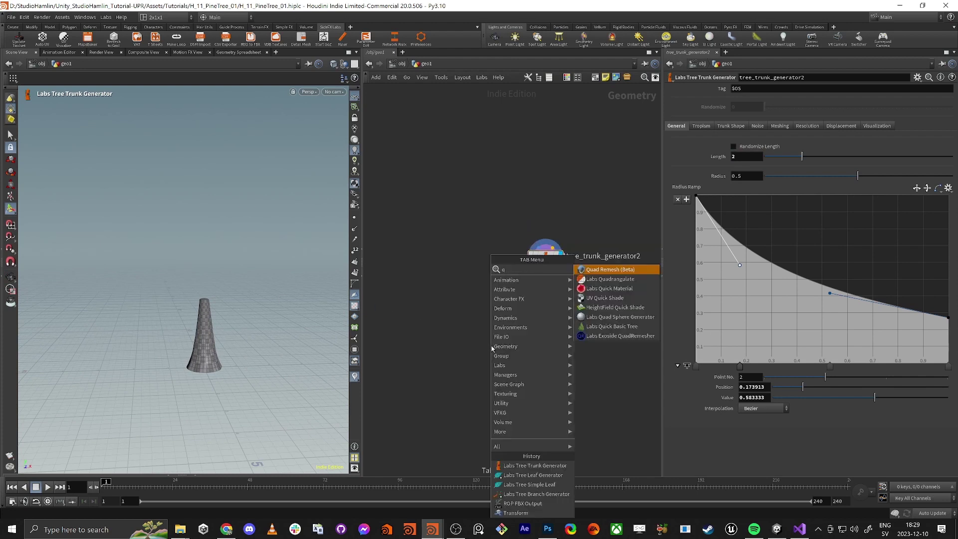
key("BackSpace")
key("BackSpace")
key("BackSpace")
type("gri")
key("Return")
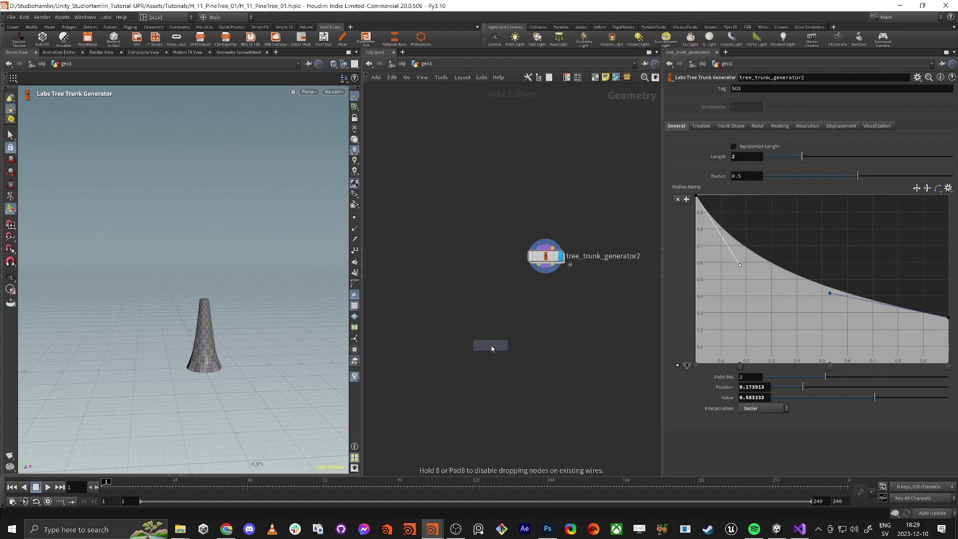
left_click(491, 349)
left_click(504, 346)
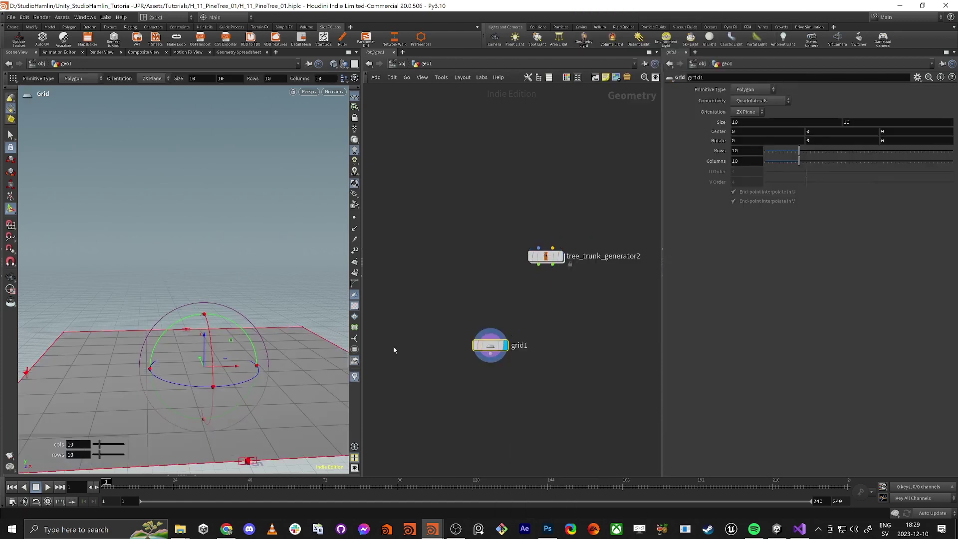
Step: Set the grid's orientation to XY Plane so that it stands upright
left_click(746, 112)
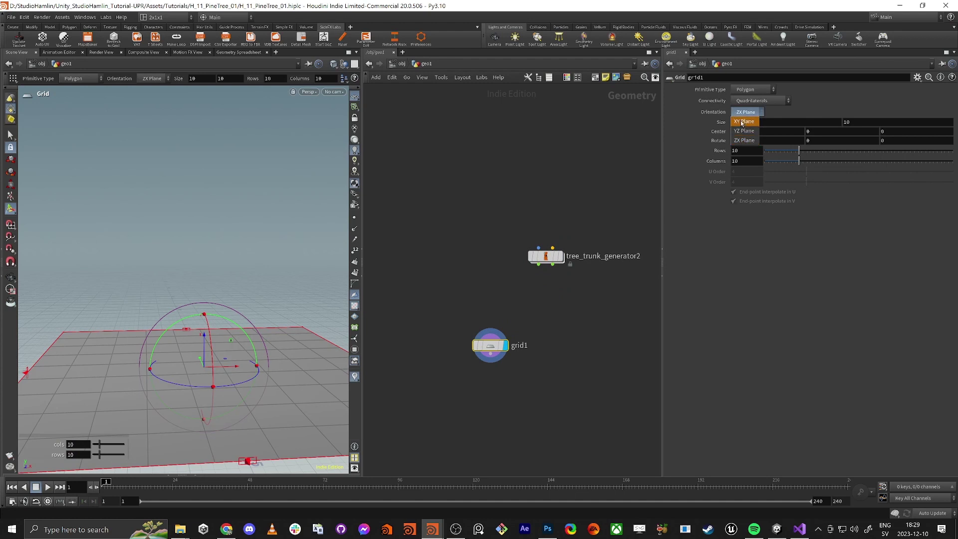
left_click(745, 129)
left_click(744, 113)
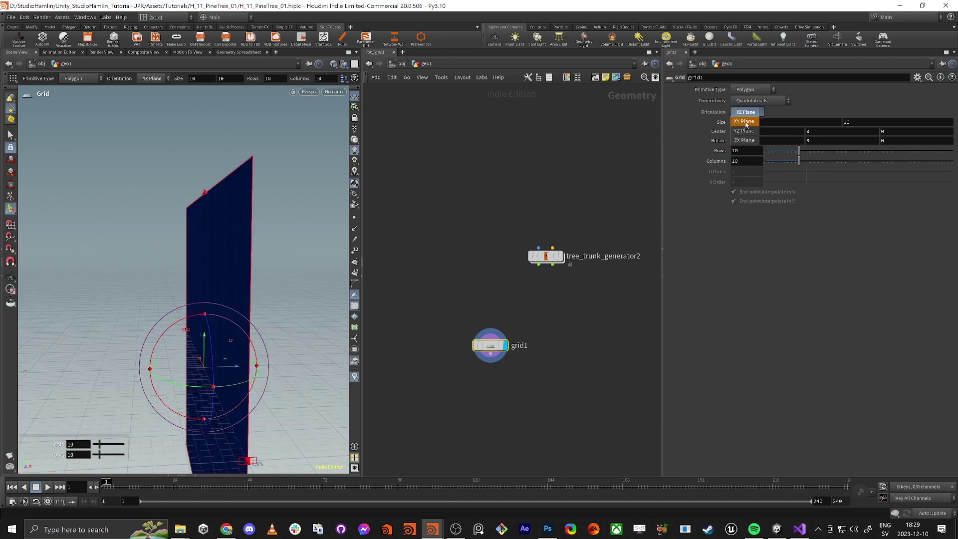
left_click(741, 113)
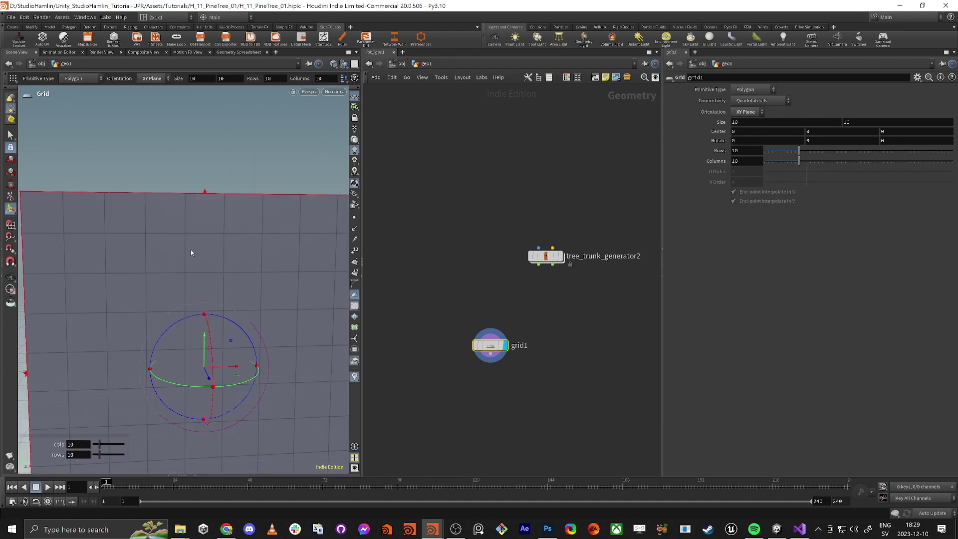
scroll(191, 253, "down", 5)
left_click_drag(139, 254, 260, 265, "alt")
key("Return")
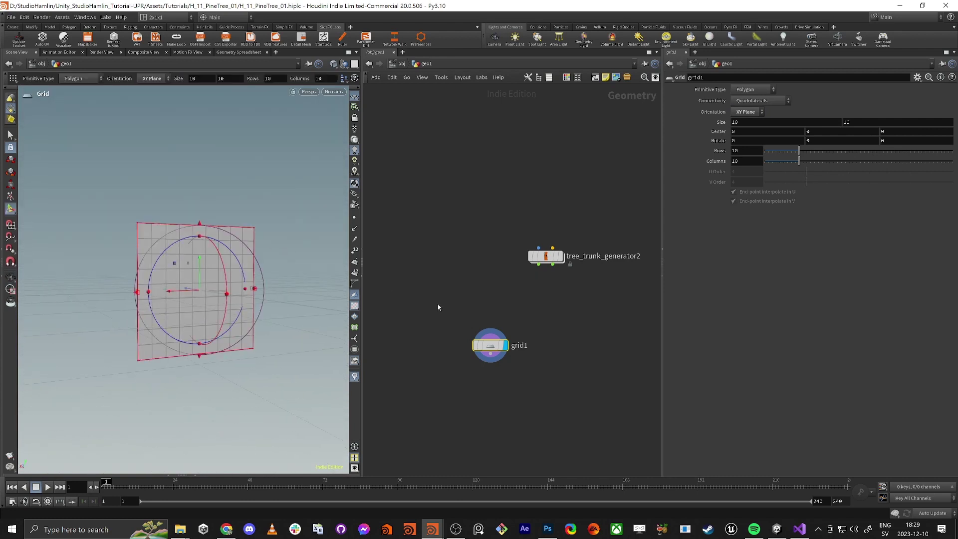
Step: Connect a UV Flatten node to the grid's output, display it and align it directly below the grid node
middle_click_drag(455, 278, 485, 179)
key("Tab")
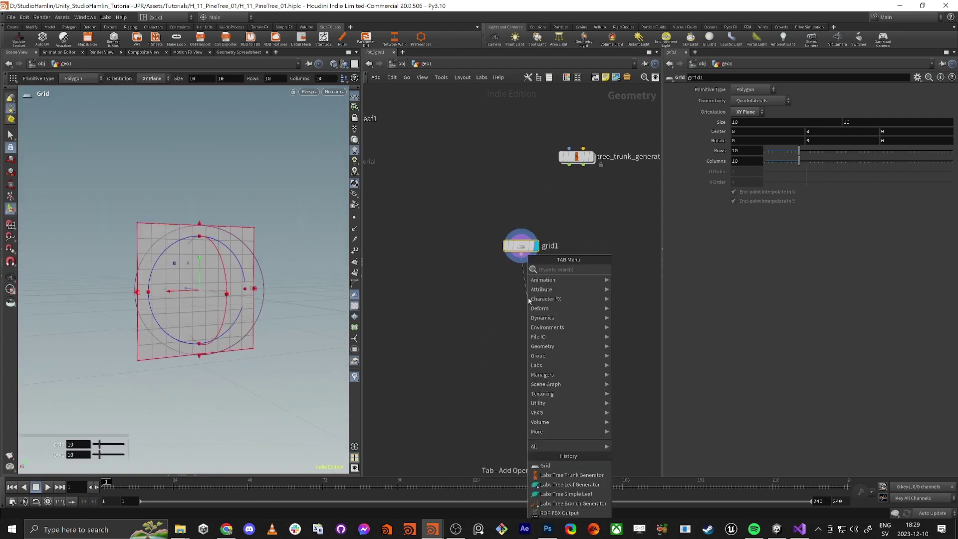
type("uv")
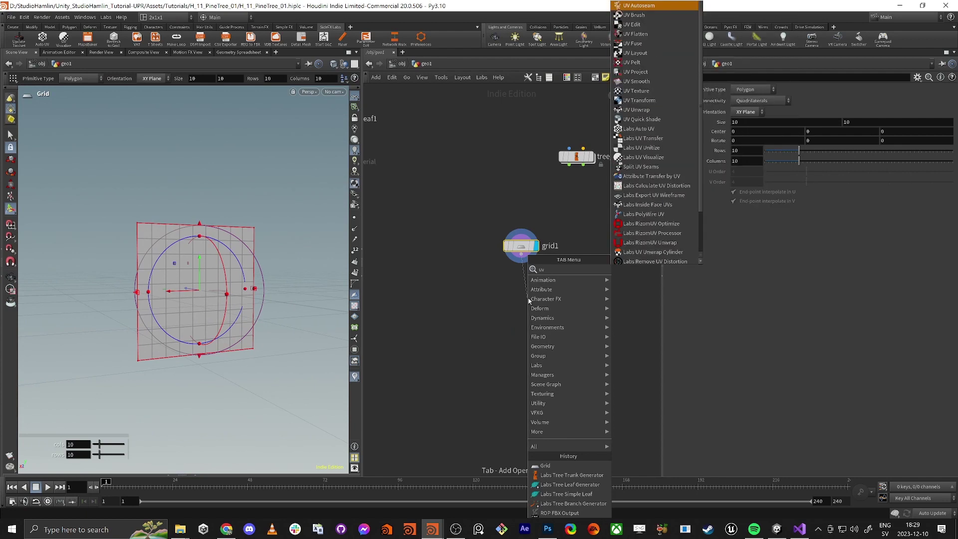
type(" fa")
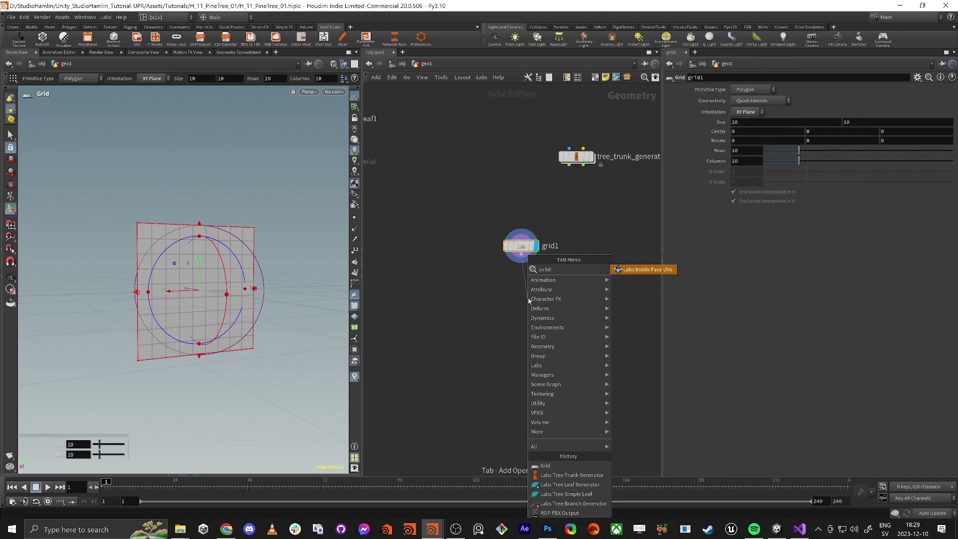
key("BackSpace")
type("lat")
key("Return")
left_click(528, 298)
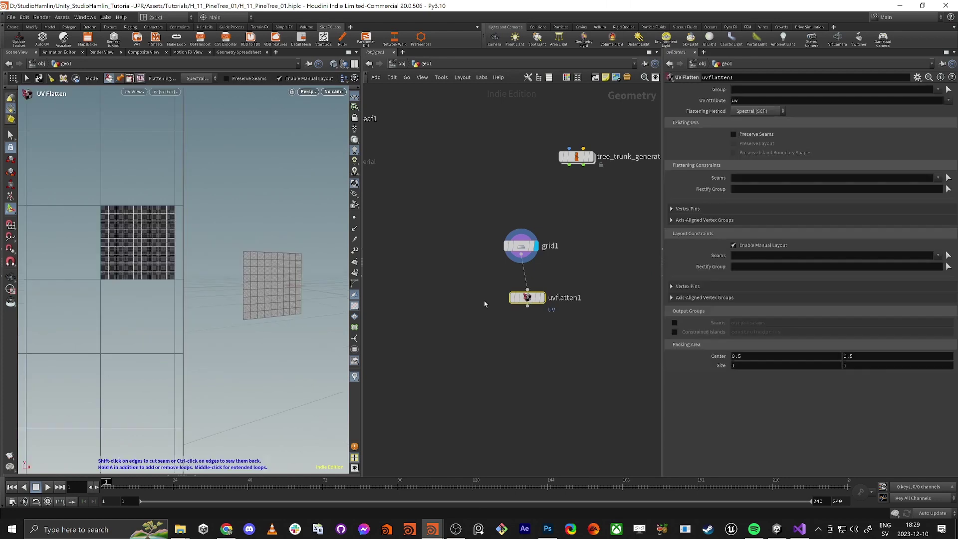
left_click(543, 298)
left_click_drag(528, 297, 522, 286)
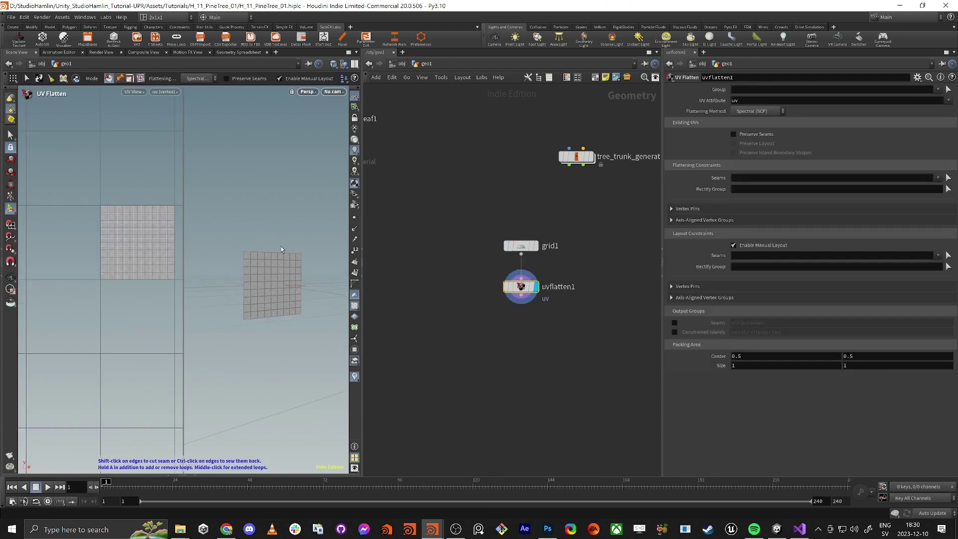
Step: Switch the UV viewport to a perspective view and orbit it to examine the textured grid
key("space+g")
key("space+1")
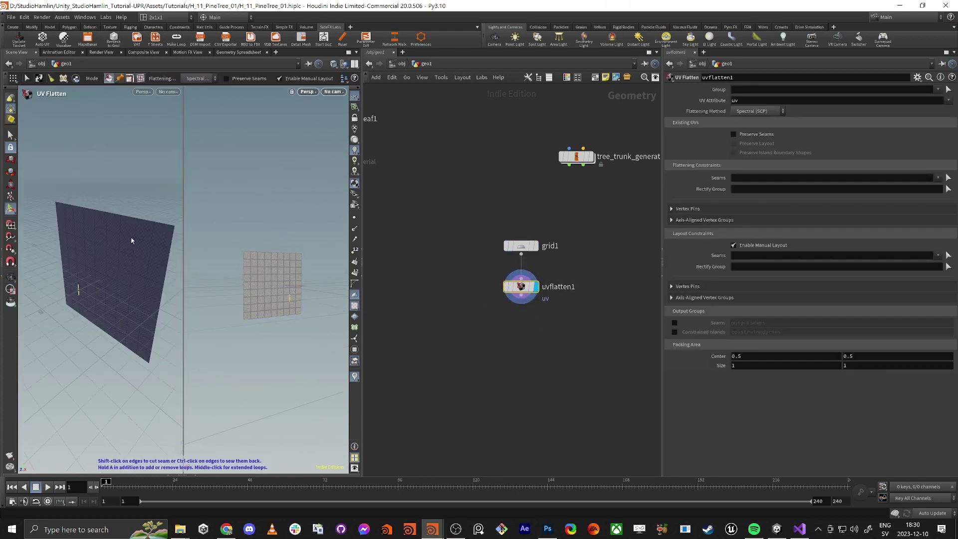
left_click_drag(131, 240, 158, 278, "alt")
key("Return")
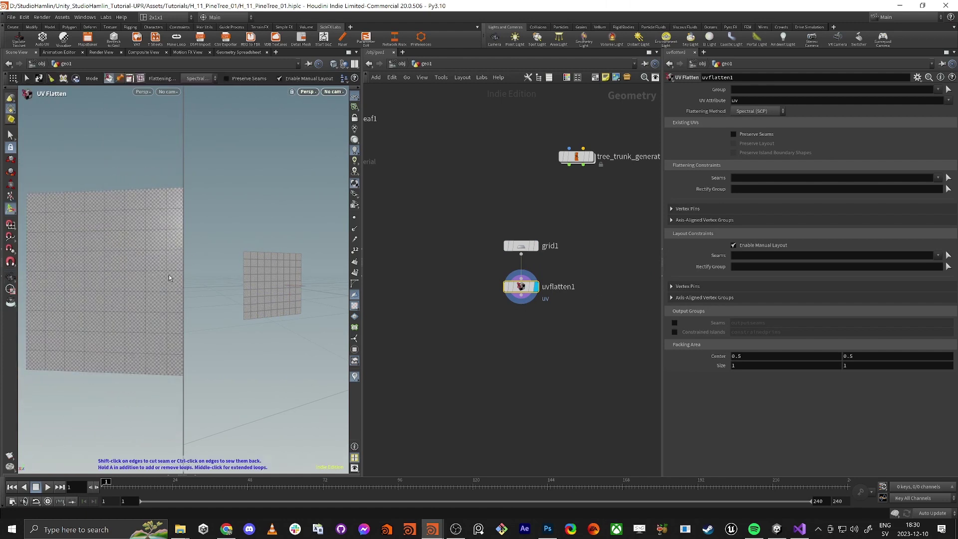
left_click(520, 295)
left_click(563, 370)
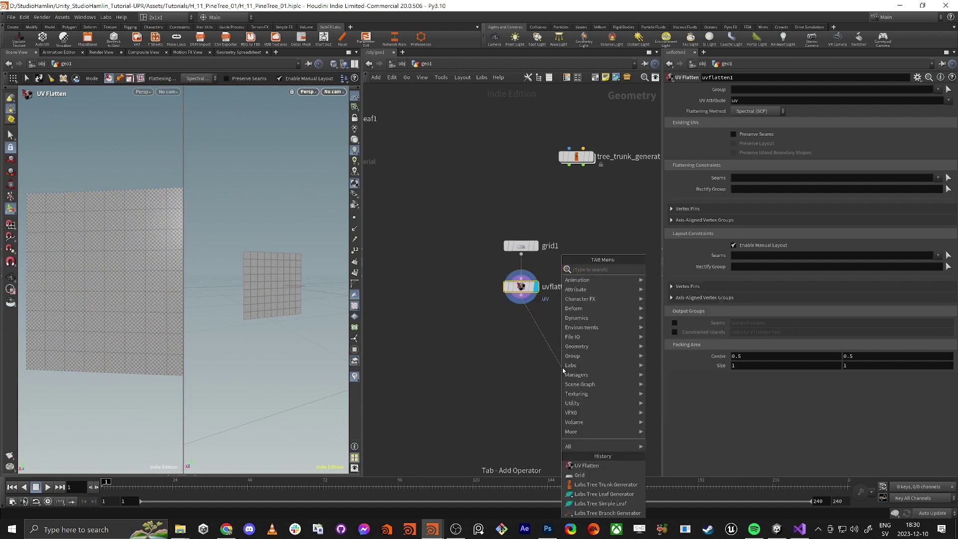
key("Escape")
Step: Add a Labs Maps Baker node below the UV Flatten node
key("Tab")
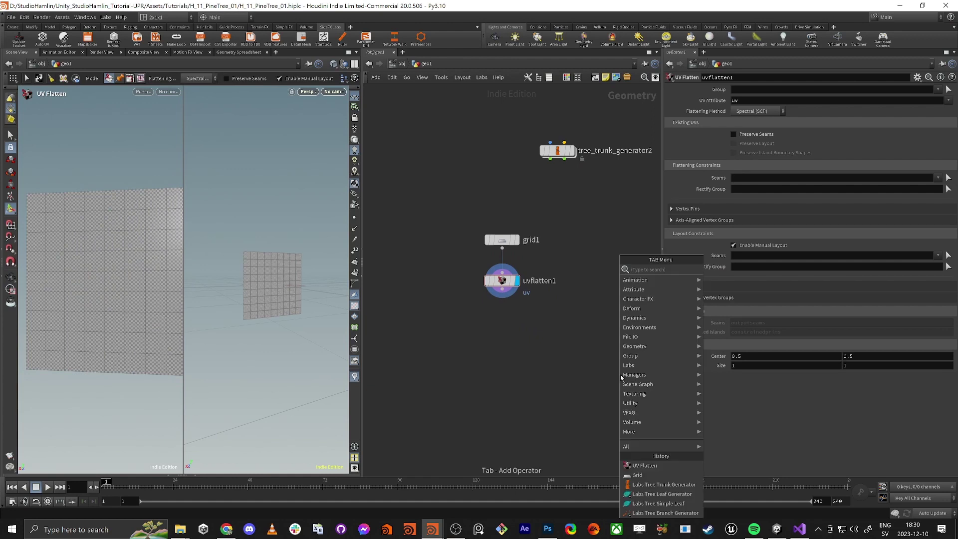
type("maps")
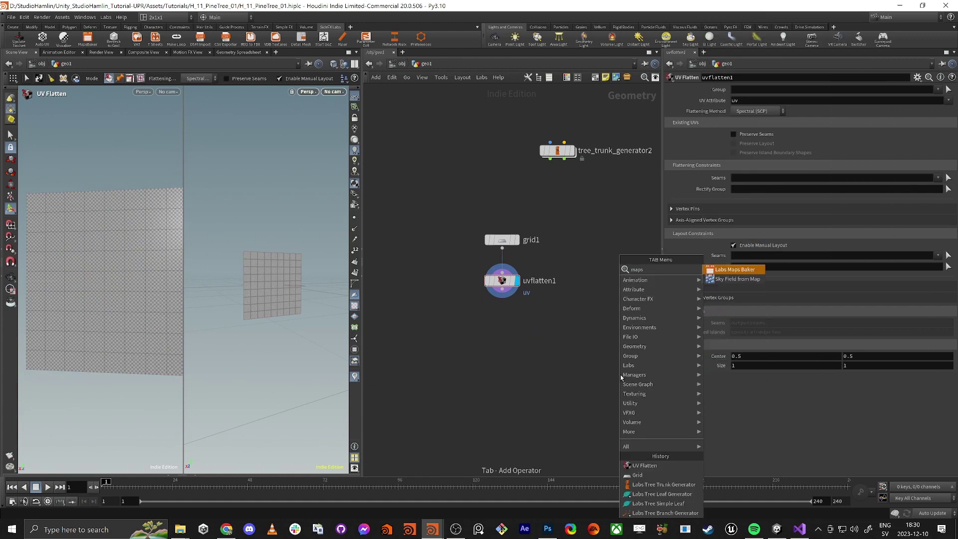
key("Return")
left_click(542, 361)
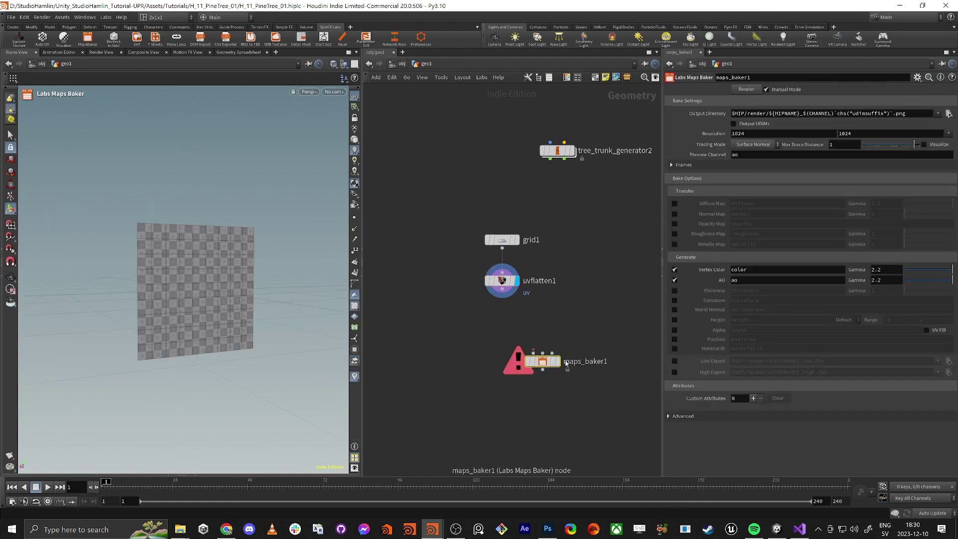
Step: Connect the UV Flatten output to the Maps Baker's first input and the tree trunk generator to its second, and display the trunk
left_click_drag(502, 288, 542, 353)
left_click_drag(558, 150, 573, 390)
left_click(625, 189)
left_click(610, 189)
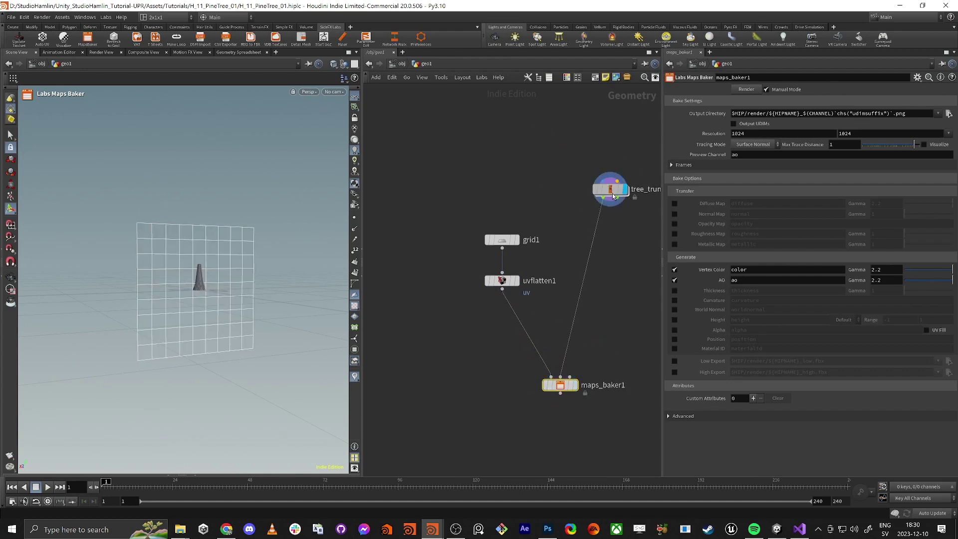
left_click_drag(162, 303, 216, 294, "alt")
right_click_drag(175, 301, 222, 280, "alt")
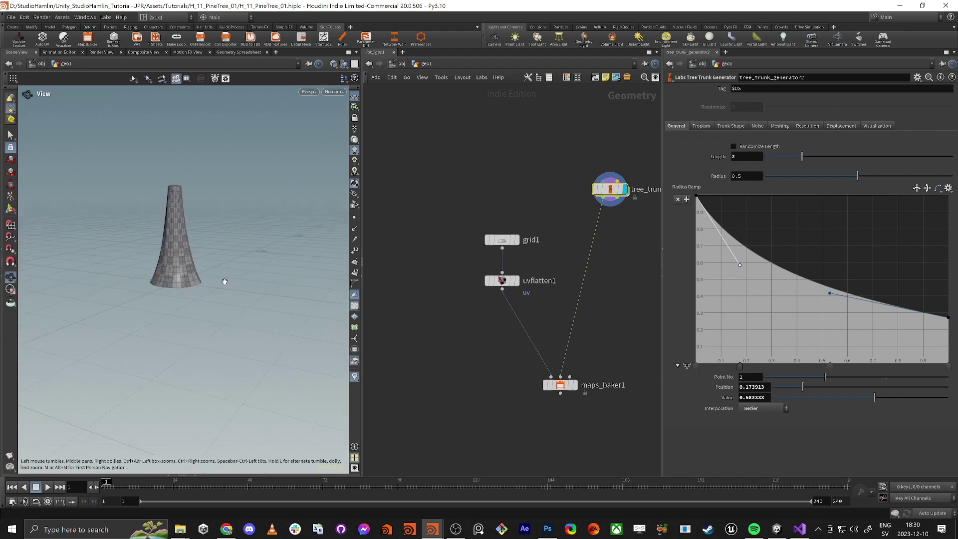
left_click_drag(223, 280, 161, 262, "alt")
right_click_drag(161, 261, 205, 261, "alt")
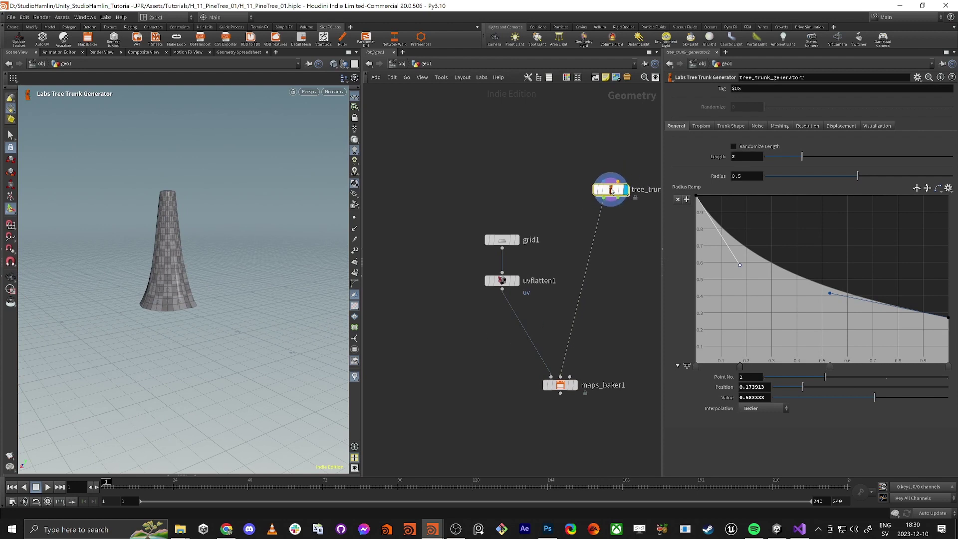
Step: Display the UV-flattened grid in a single perspective view and show the tree trunk generator as a template overlay
left_click(515, 280)
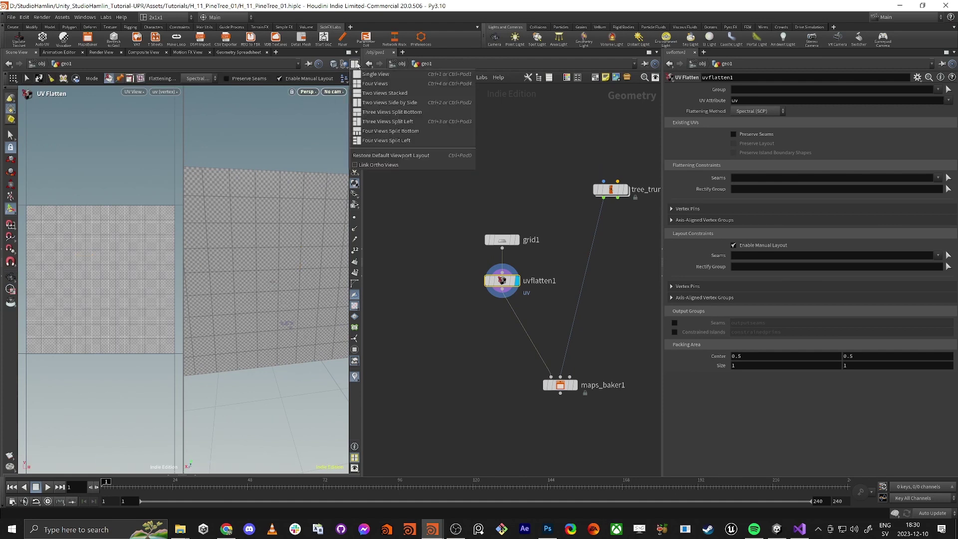
key("Return")
scroll(198, 237, "down", 8, "alt")
left_click_drag(196, 239, 190, 271, "alt")
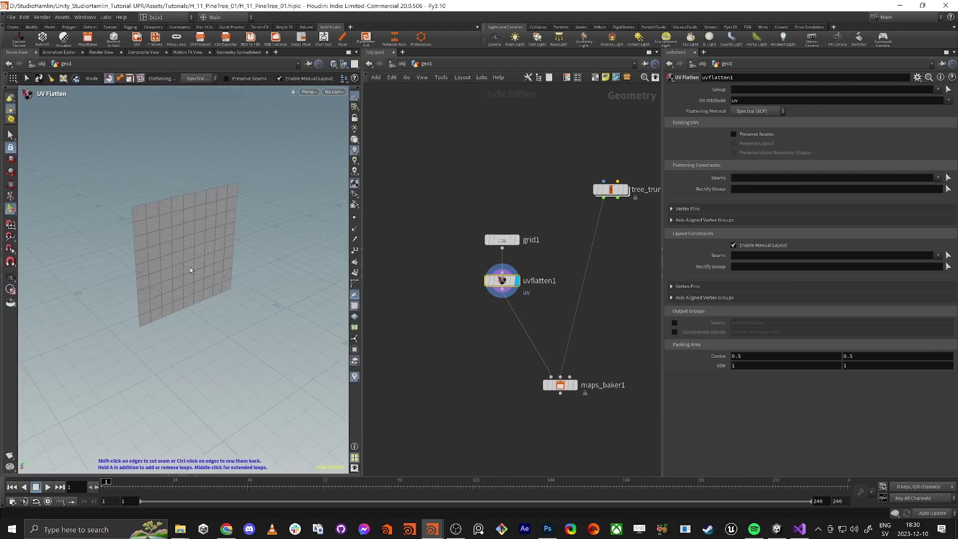
left_click(624, 179)
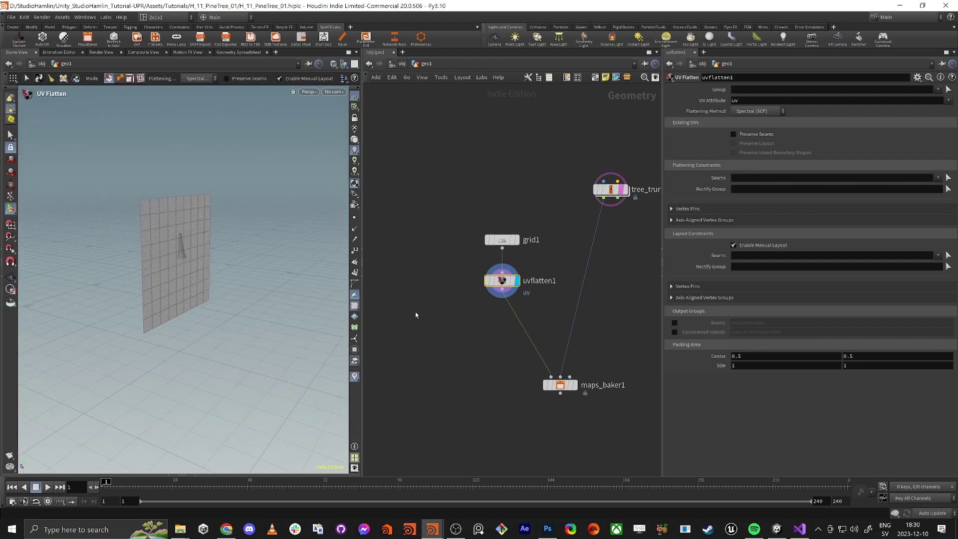
Step: Select and display the Maps Baker node, viewing the grid and the templated trunk nearly from the front
left_click(574, 386)
left_click(571, 387)
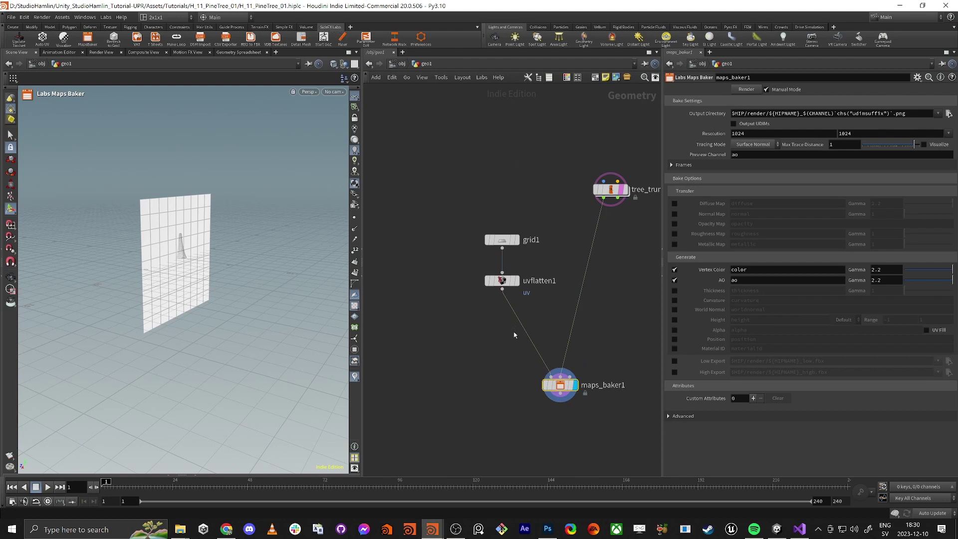
middle_click_drag(525, 378, 507, 355)
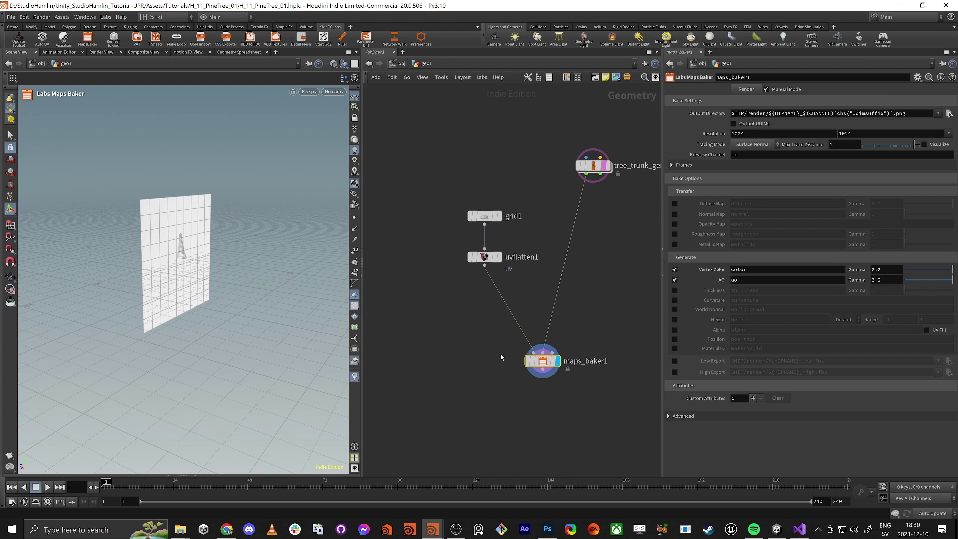
scroll(504, 350, "up", 2)
scroll(504, 350, "down", 1)
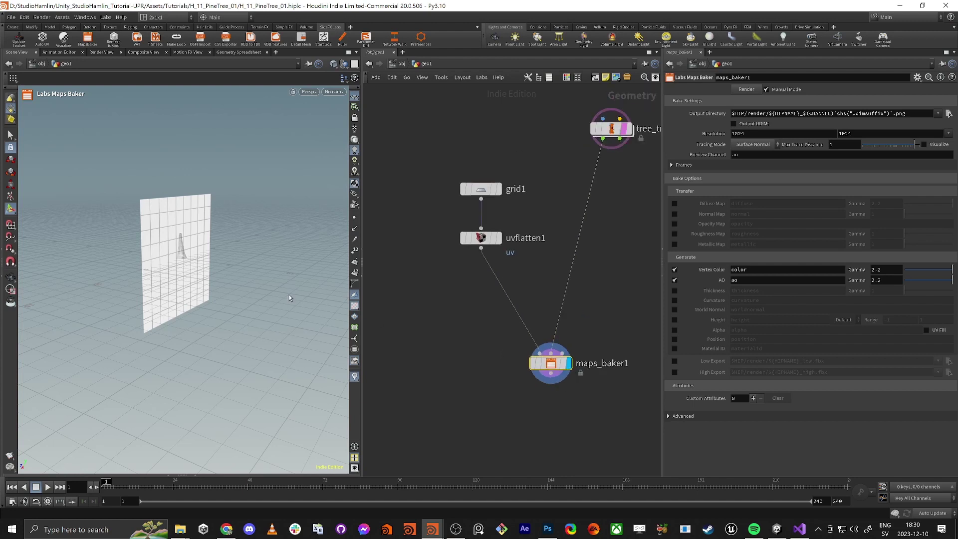
key("Escape")
left_click_drag(289, 294, 166, 259)
scroll(184, 254, "up", 3)
key("Return")
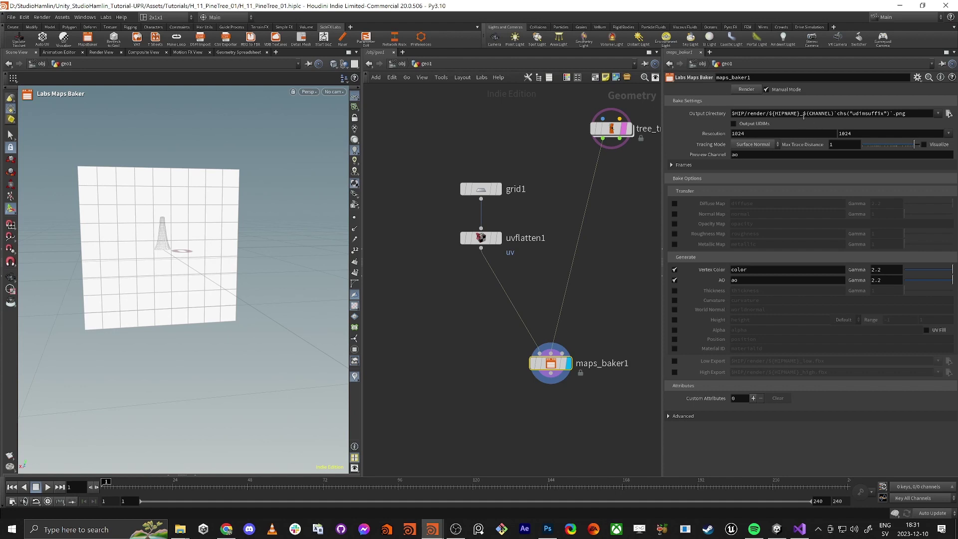
Step: Set the Maps Baker's output path to $HIP/render/Pine_Tree${CHANNEL}.png, removing the HIPNAME variable and the UDIM suffix expression
left_click_drag(804, 116, 775, 117)
type("Pine_Tr")
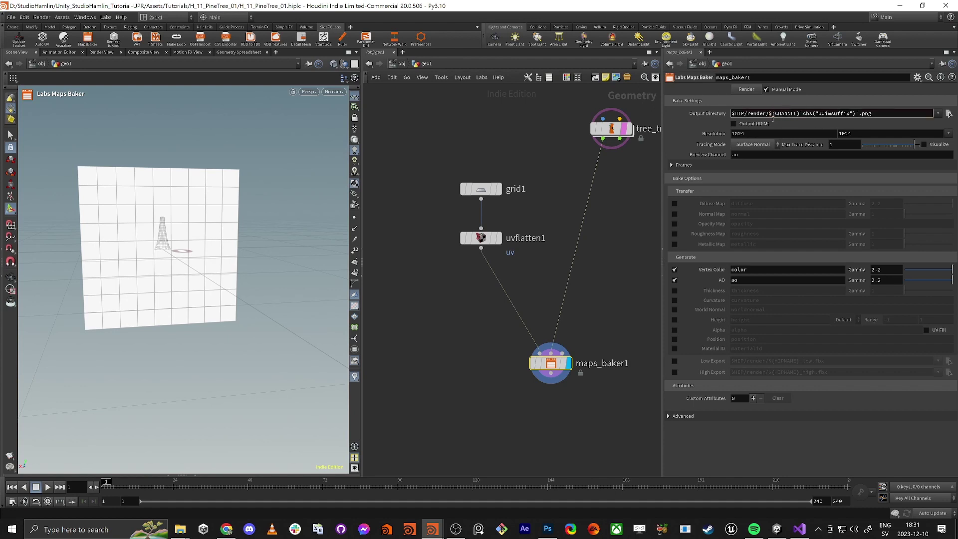
type("ee")
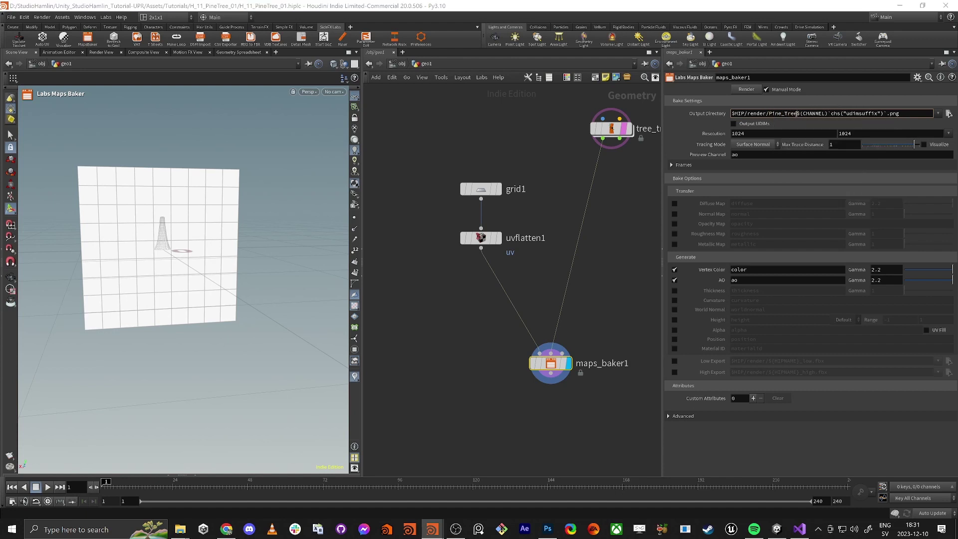
left_click_drag(826, 114, 795, 114)
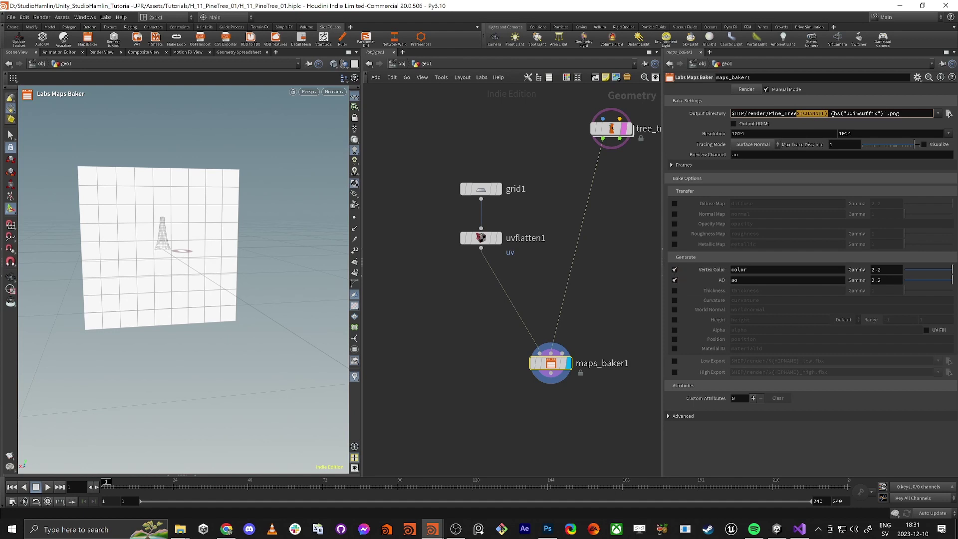
left_click(882, 114)
left_click_drag(886, 113, 828, 113)
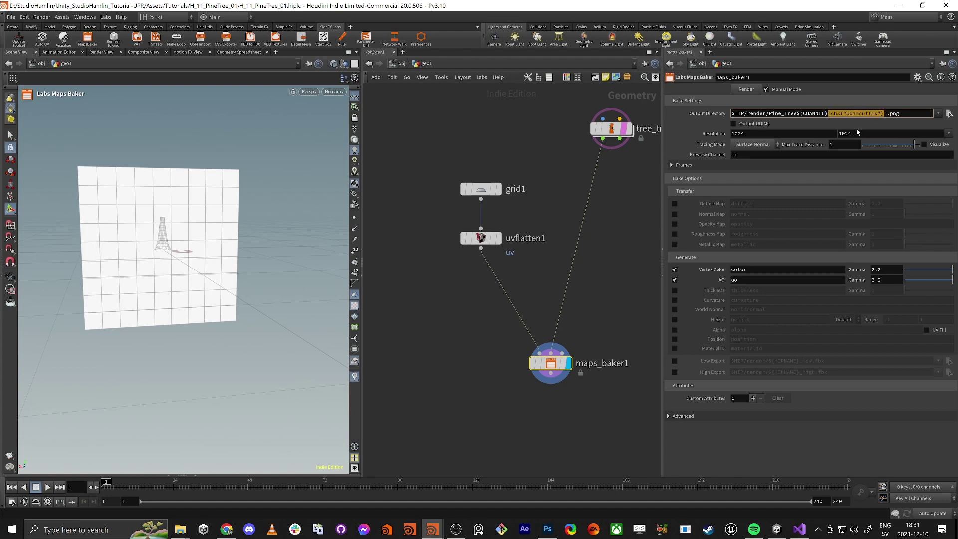
key("BackSpace")
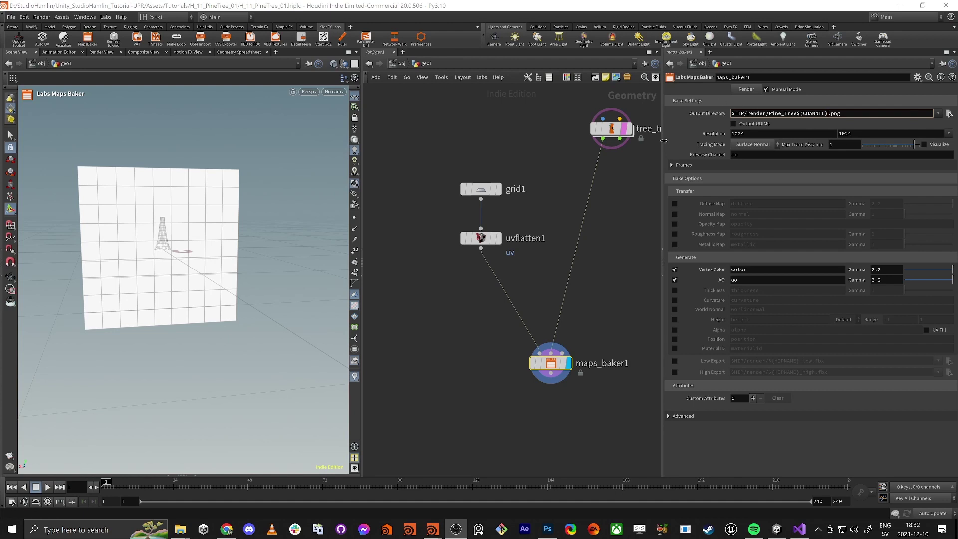
left_click(640, 200)
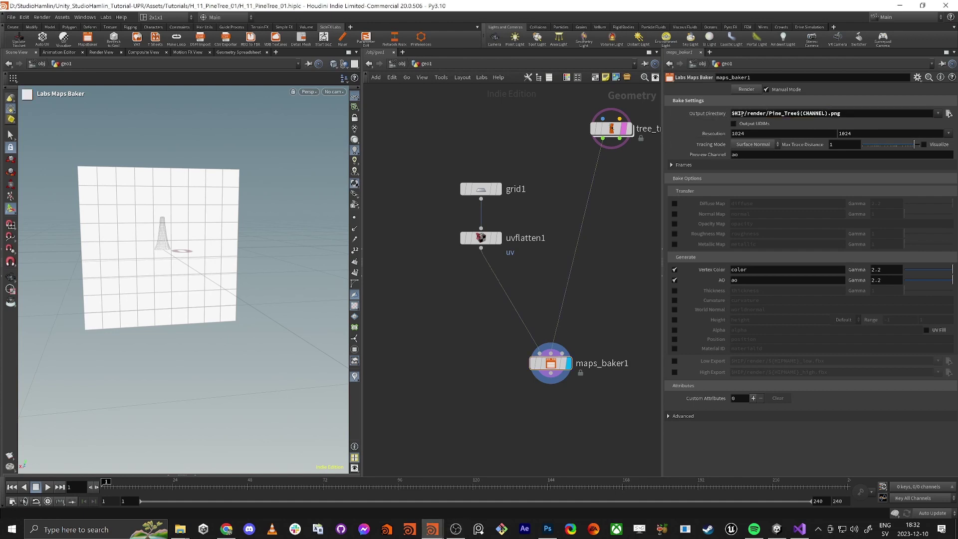
double_click(742, 114)
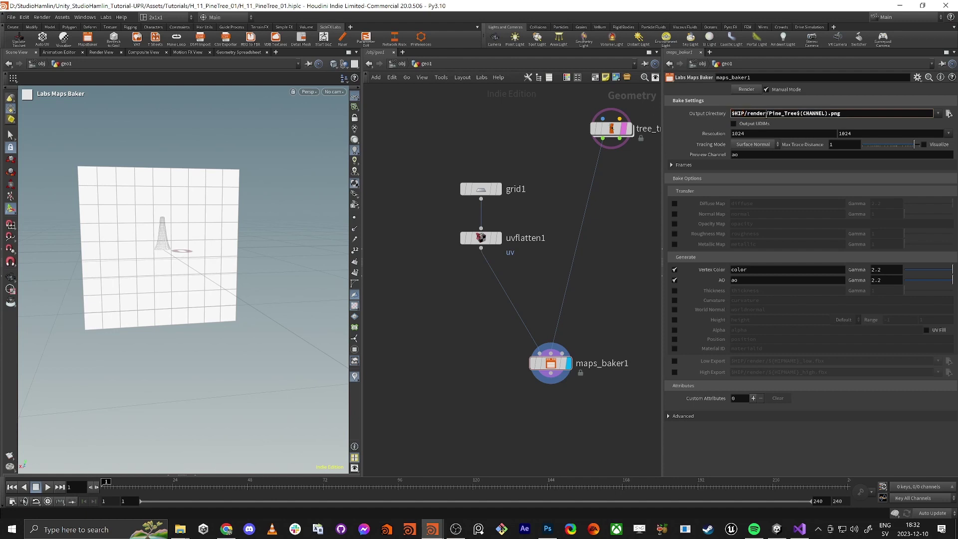
double_click(757, 114)
left_click(711, 114)
left_click(712, 115)
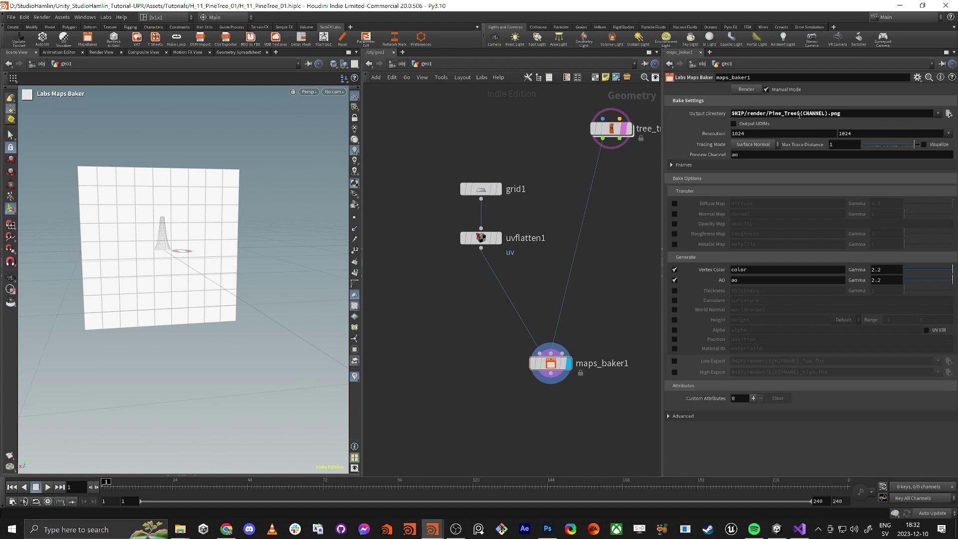
Step: Set the Maps Baker's bake resolution to the 256 x 256 preset
left_click(947, 133)
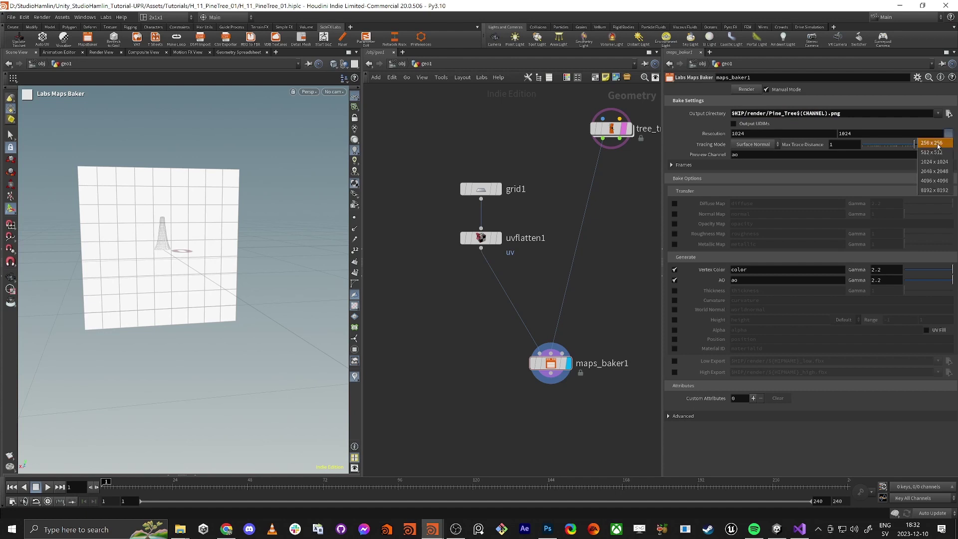
left_click(938, 146)
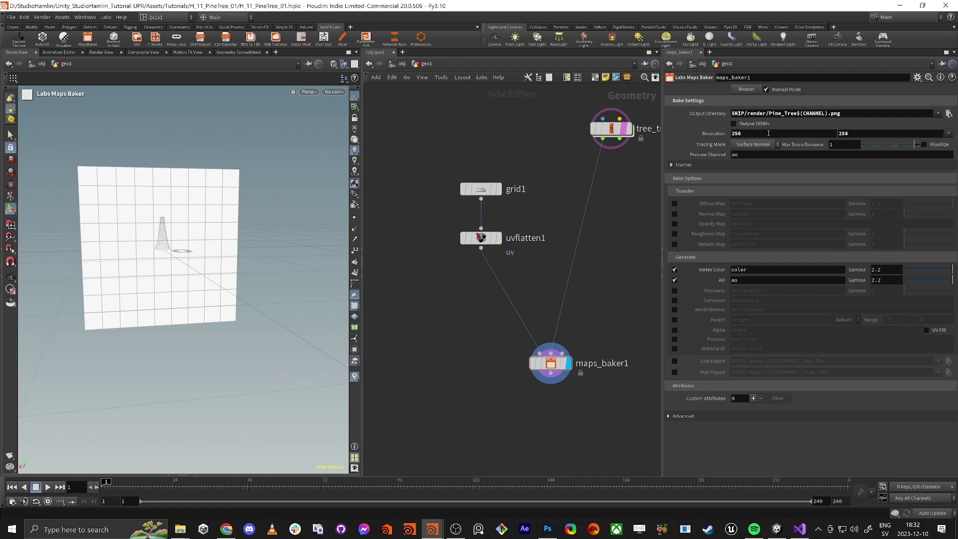
left_click_drag(768, 133, 727, 134)
left_click(868, 133)
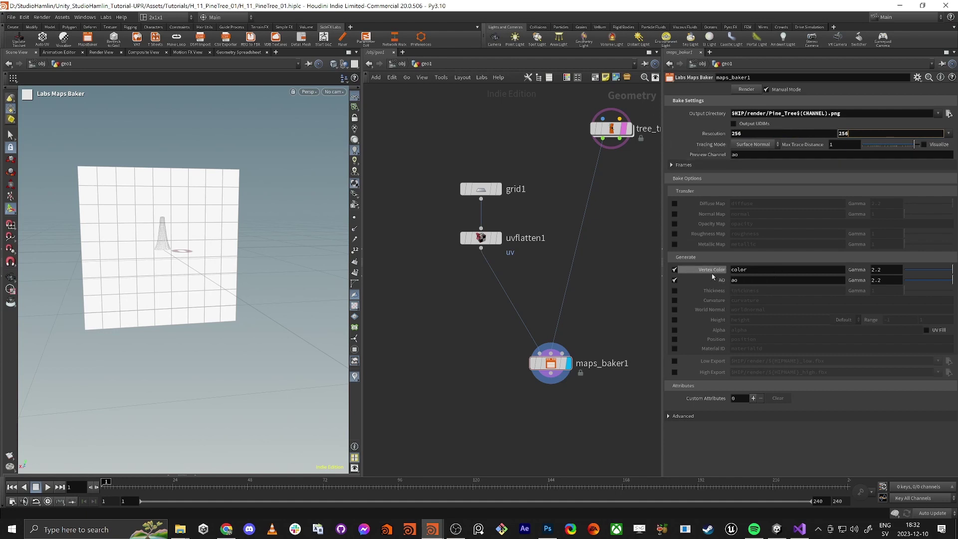
Step: Turn off the Vertex Color map in the Maps Baker, leaving only AO enabled for generation
left_click(674, 281)
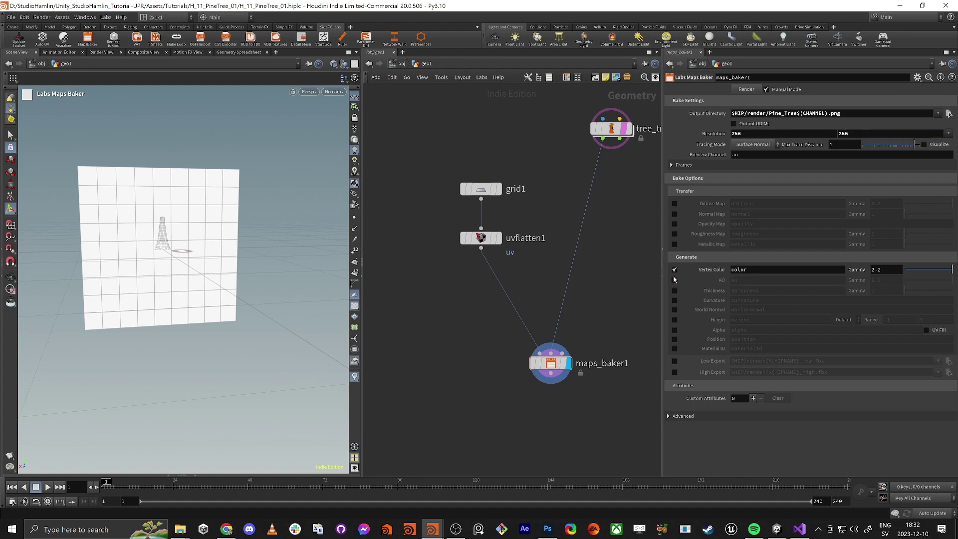
left_click(674, 270)
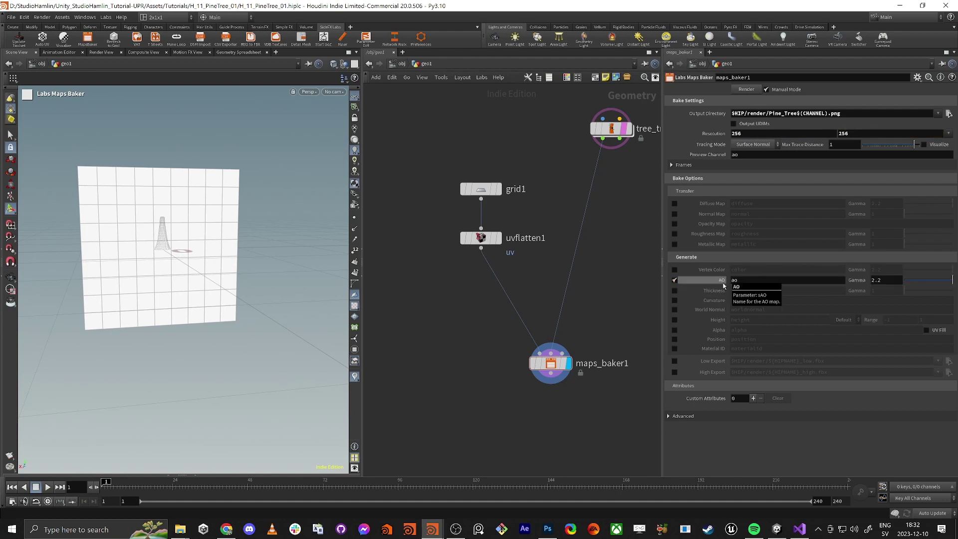
left_click(736, 155)
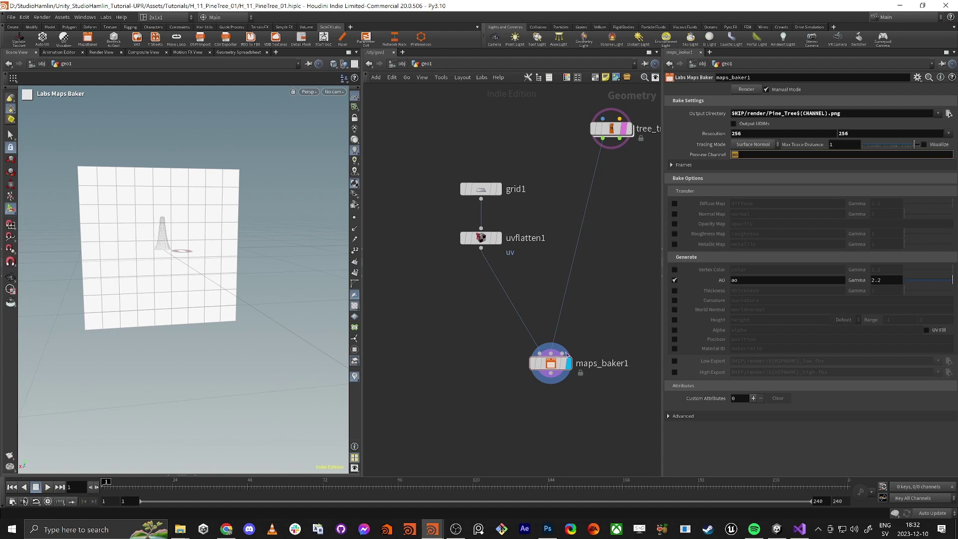
Step: Render the AO map from the Maps Baker and look at the grid and trunk from the side
left_click(553, 361)
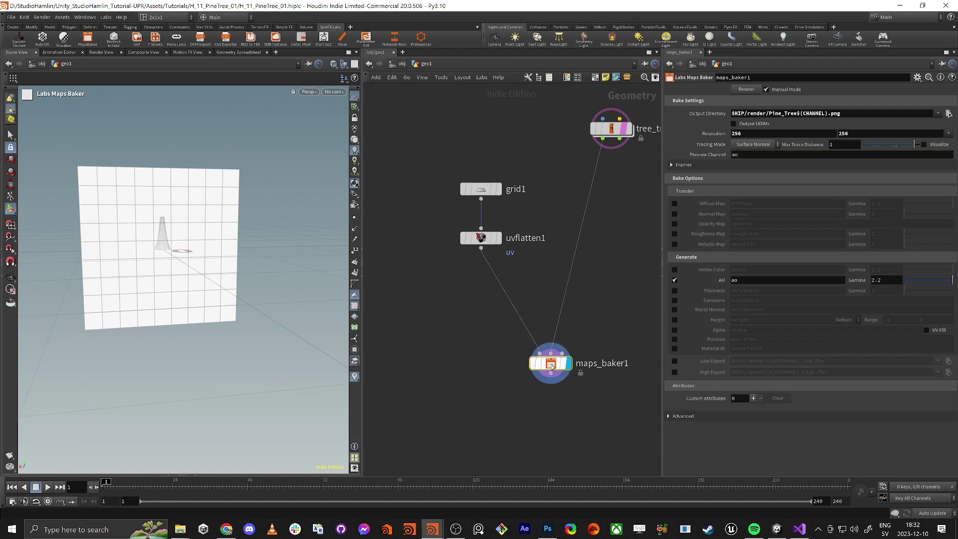
left_click(743, 90)
middle_click_drag(483, 268, 472, 273)
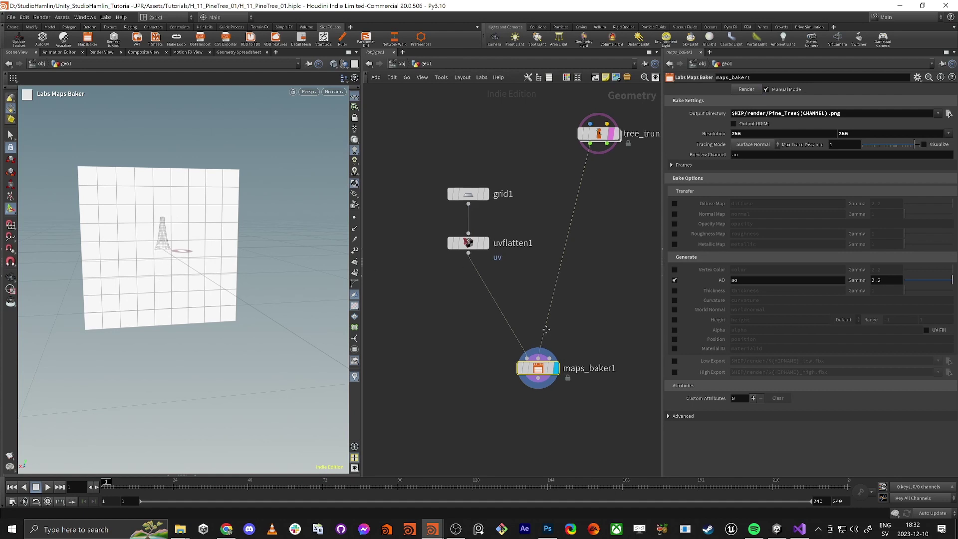
left_click_drag(165, 229, 235, 267)
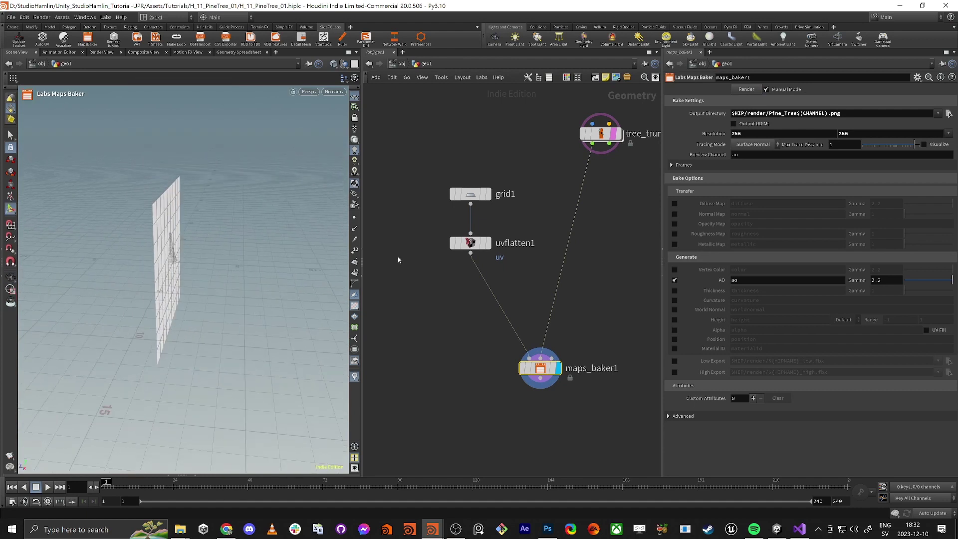
left_click_drag(453, 308, 506, 281)
key("Tab")
type("ta")
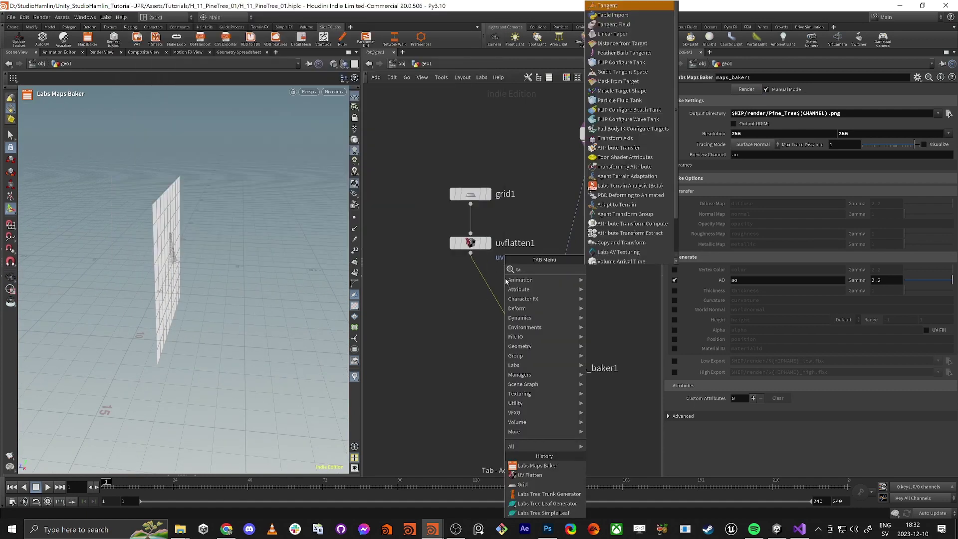
key("Down")
key("Down")
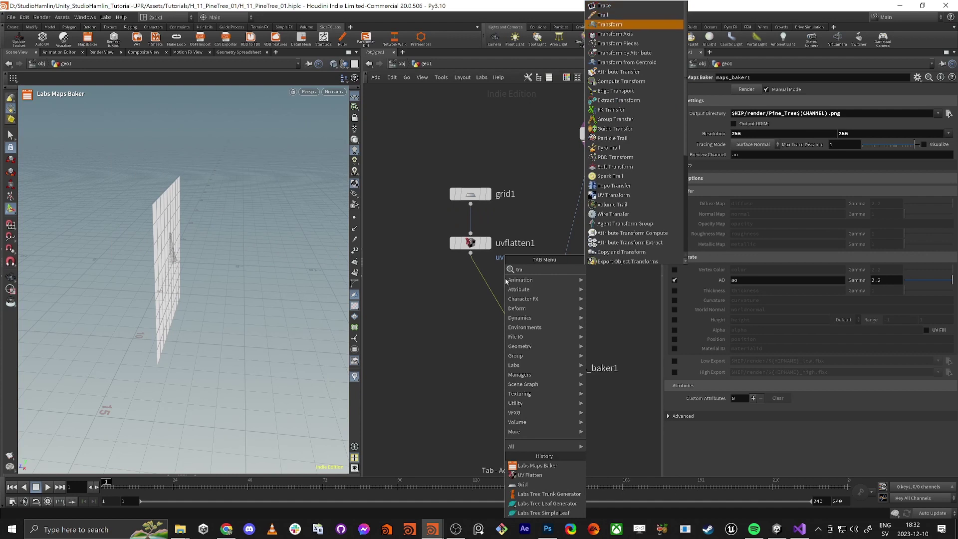
key("Return")
key("Escape")
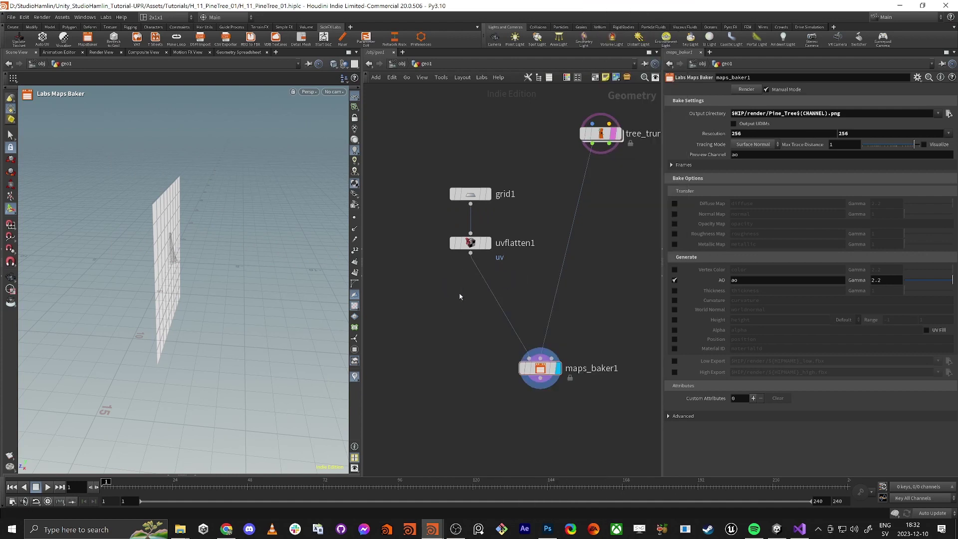
key("Tab")
key("Escape")
Step: Insert a Transform node between UV Flatten and the Maps Baker, and move the grid away from the trunk
key("Tab")
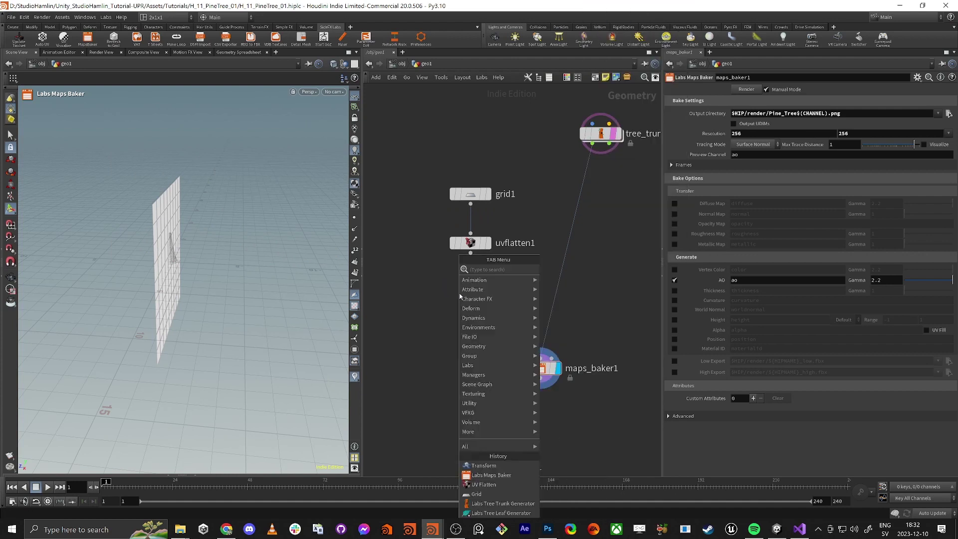
left_click(568, 62)
left_click(502, 288)
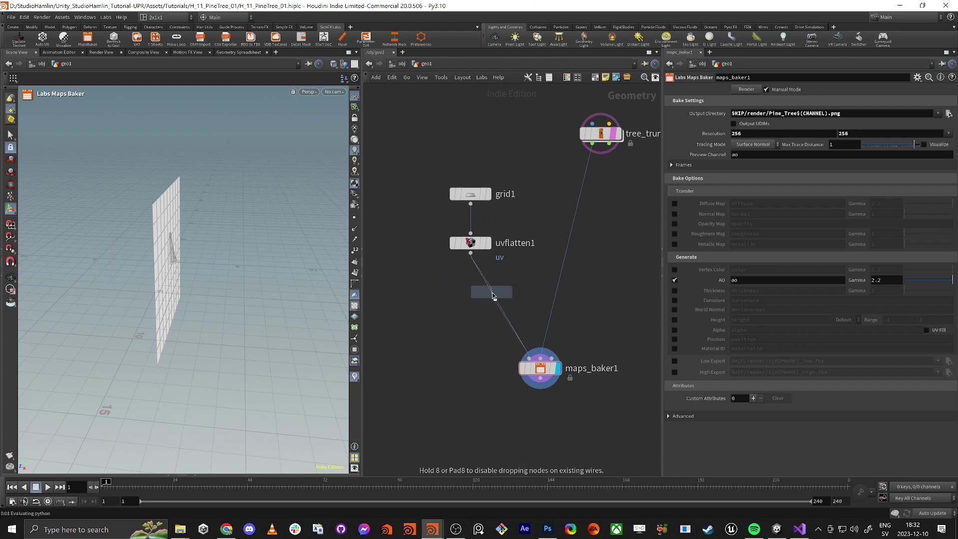
left_click_drag(138, 261, 96, 259)
Step: Turn on the Maps Baker's trace distance visualization and raise Max Trace Distance to 5.9 so it reaches past the trunk
left_click(532, 368)
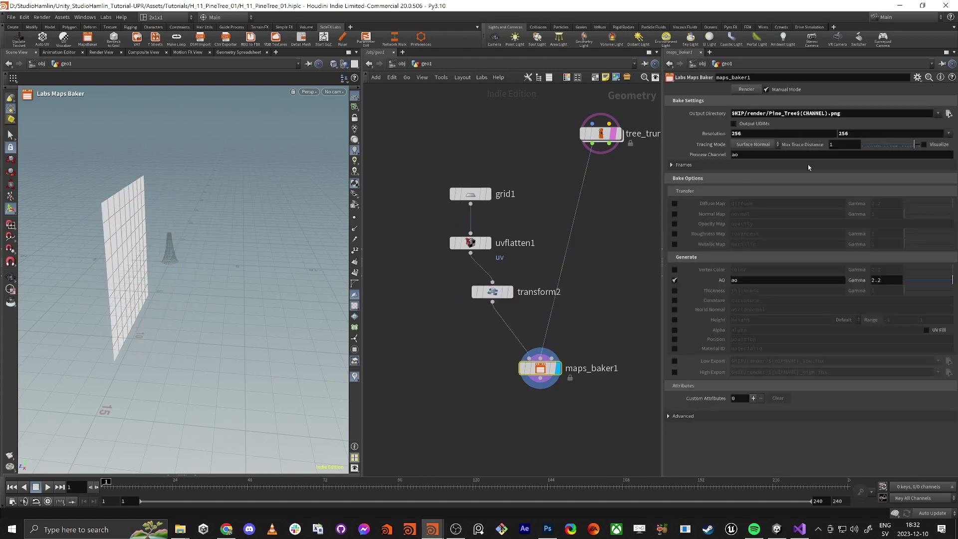
left_click(925, 144)
left_click_drag(264, 313, 193, 265)
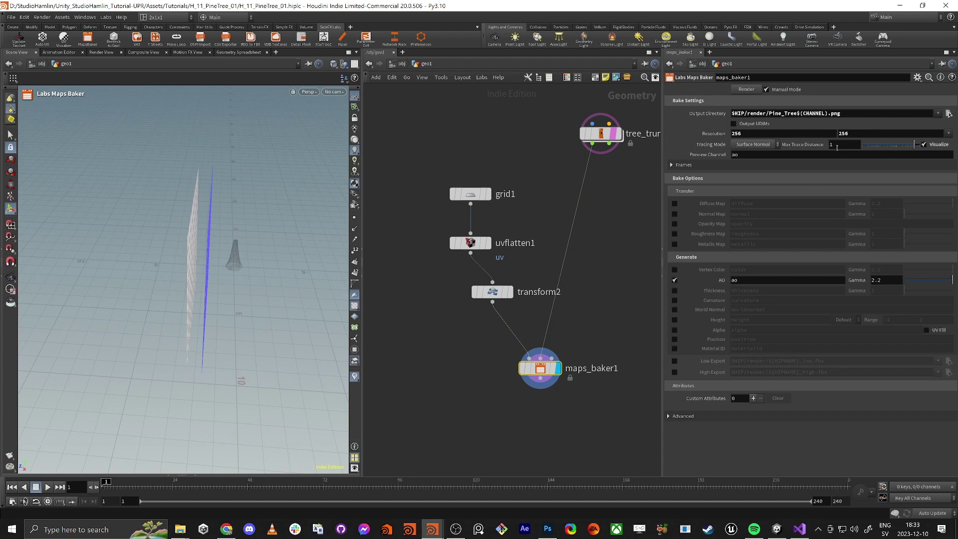
middle_click_drag(835, 144, 943, 144)
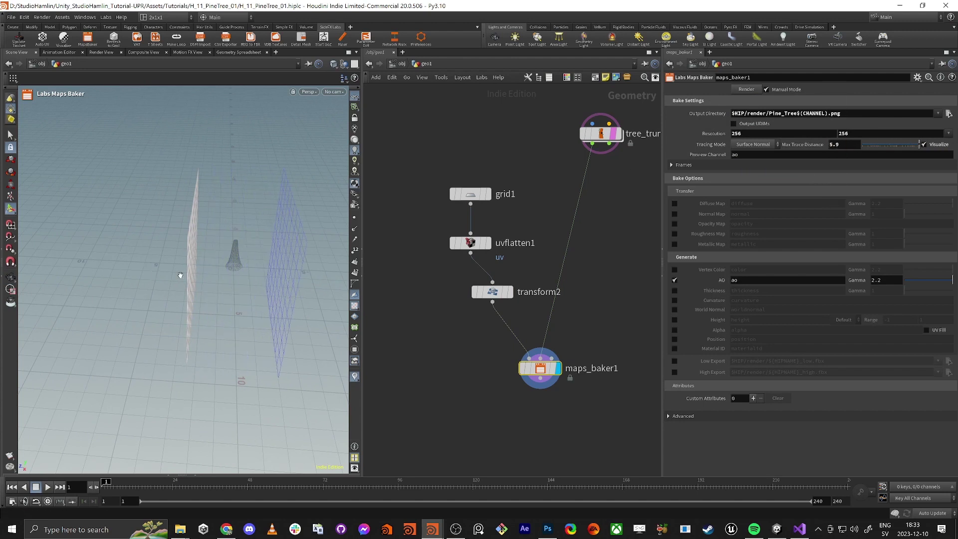
Step: Display the grid node and set its size to 1 by 1
mouse_move(180, 274)
left_mouse_down()
mouse_move(171, 250)
mouse_move(155, 250)
left_mouse_up()
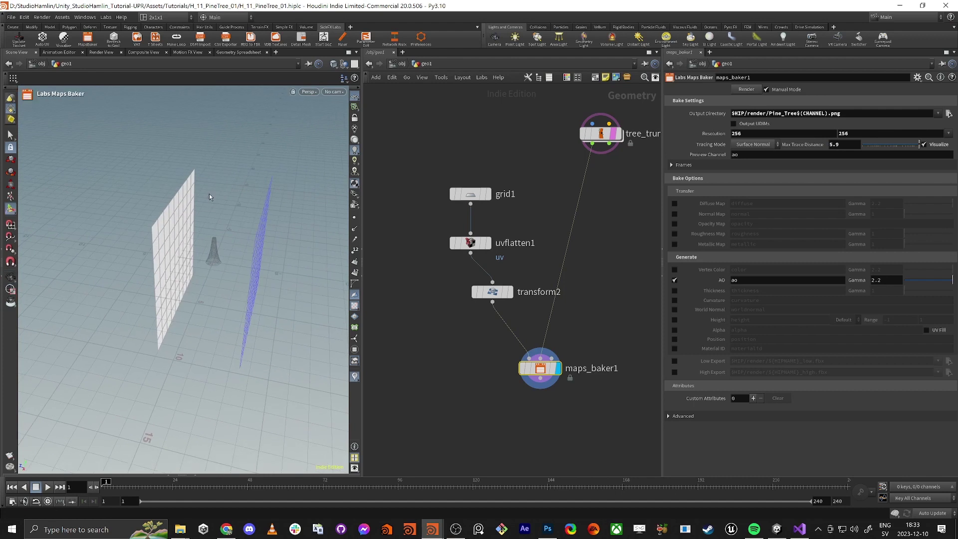
left_click(459, 194)
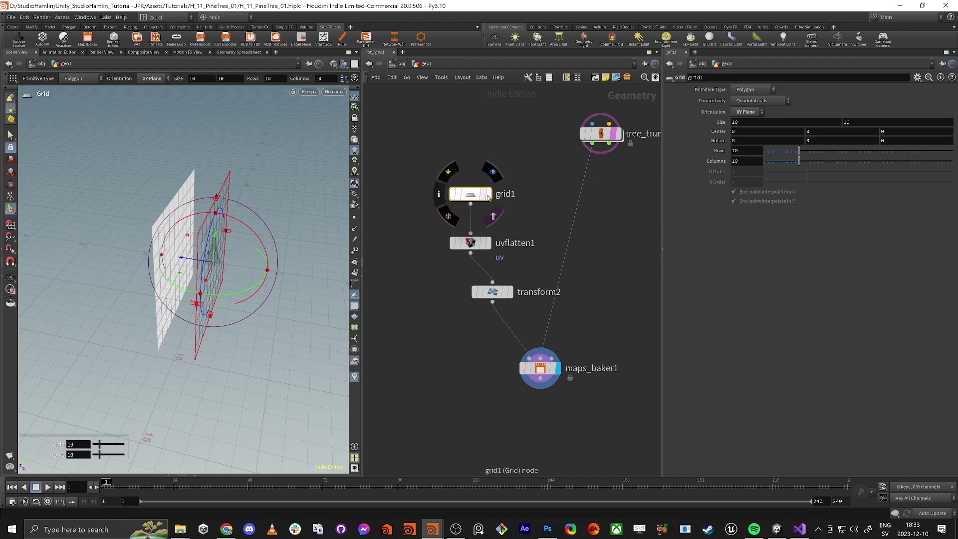
left_click(488, 195)
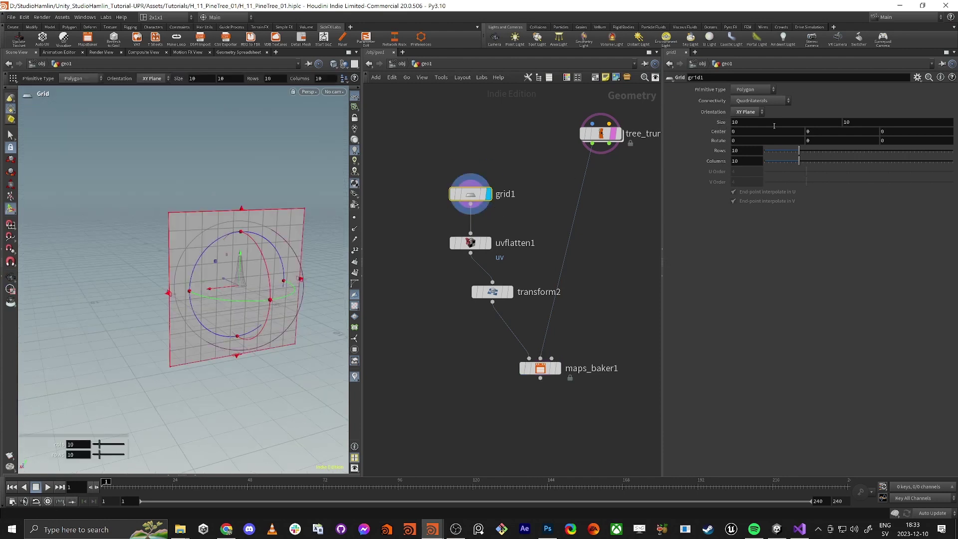
double_click(735, 121)
type("1")
key("Tab")
type("1")
key("Tab")
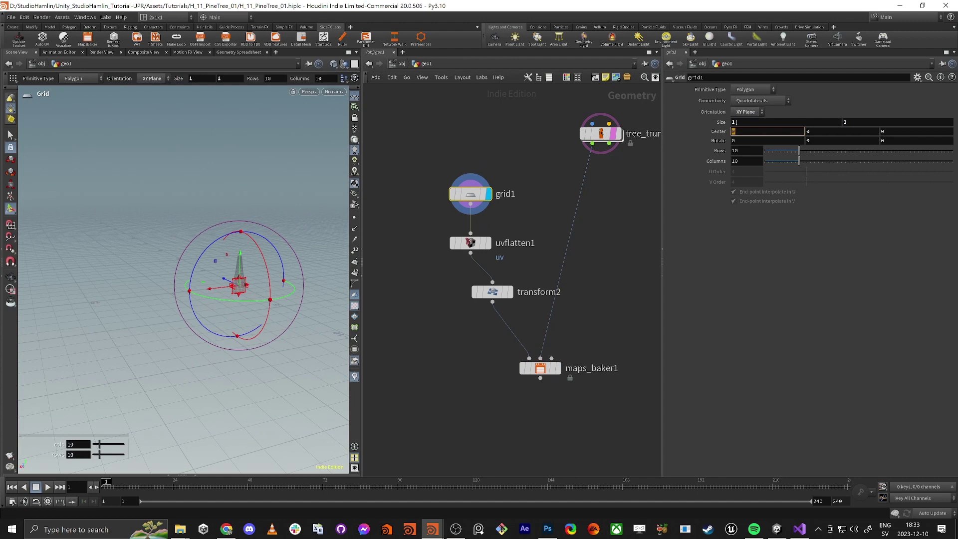
Step: Reduce the grid to 2 rows and 2 columns
double_click(746, 150)
type("2")
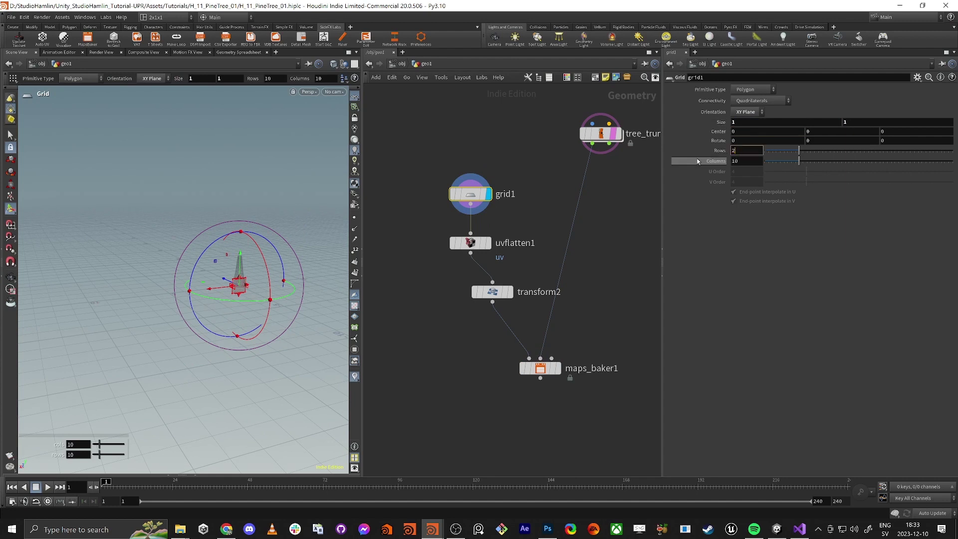
key("Tab")
type("2")
key("Tab")
Step: Set the grid's Y center to 0.5
key("Escape")
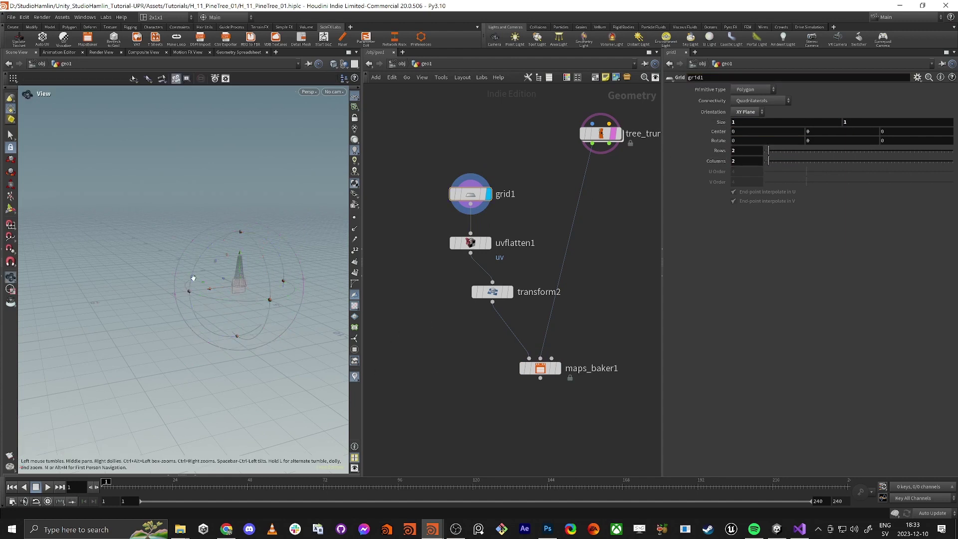
left_click_drag(192, 278, 186, 302)
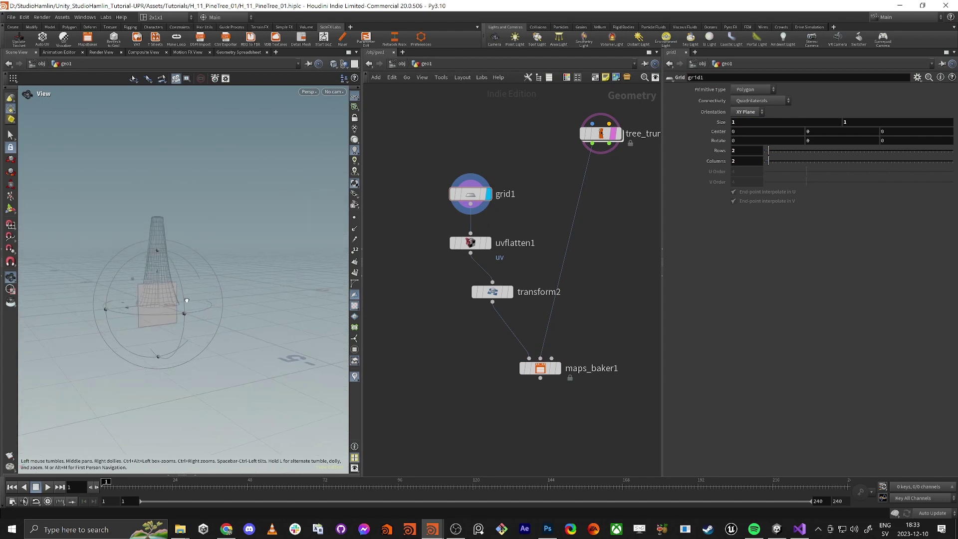
key("Return")
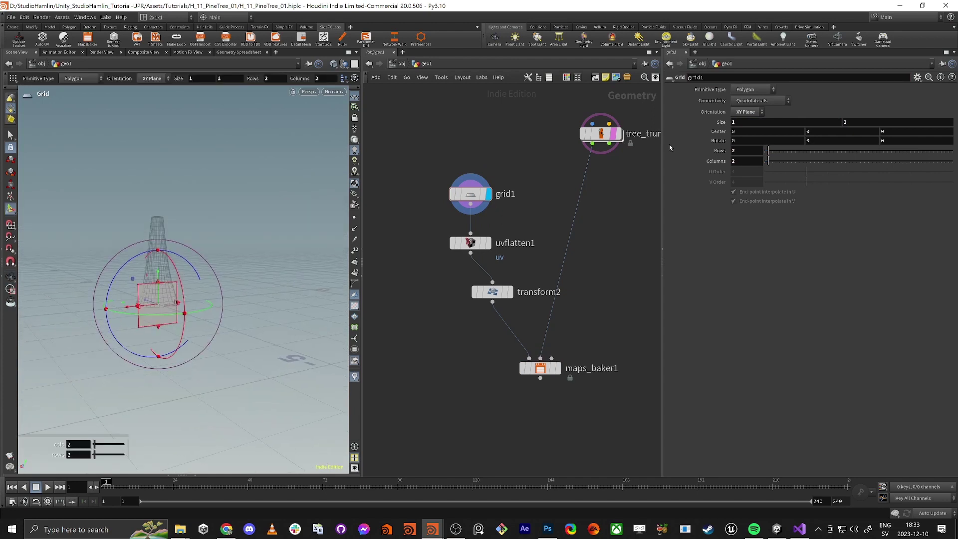
left_click_drag(828, 133, 740, 138)
key("Return")
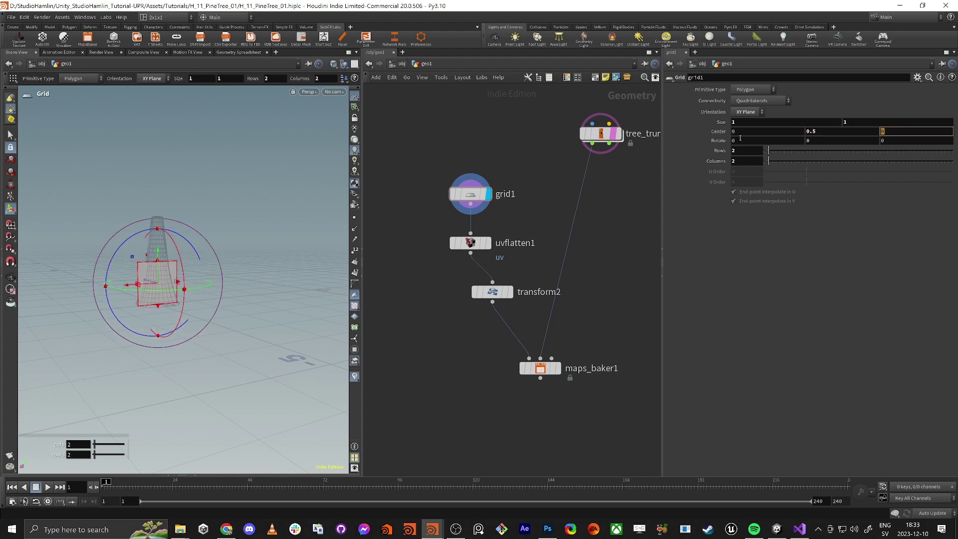
Step: Enlarge the grid's size to 3 by 3
left_click(492, 293)
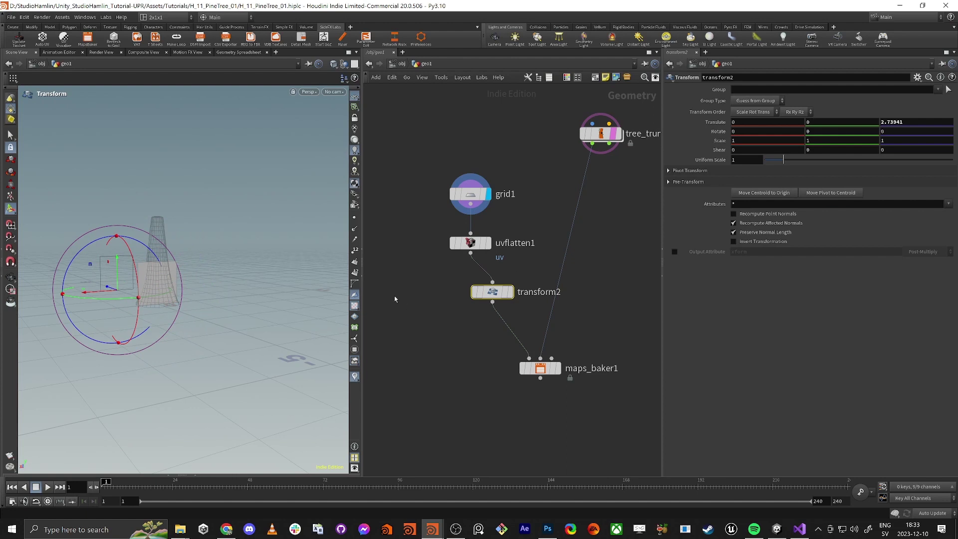
left_click(470, 195)
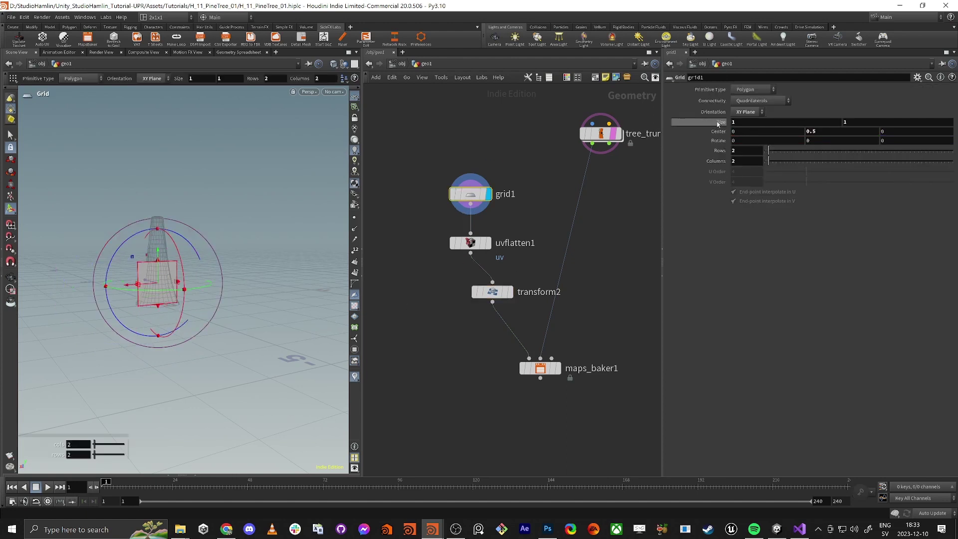
left_click_drag(717, 124, 717, 124)
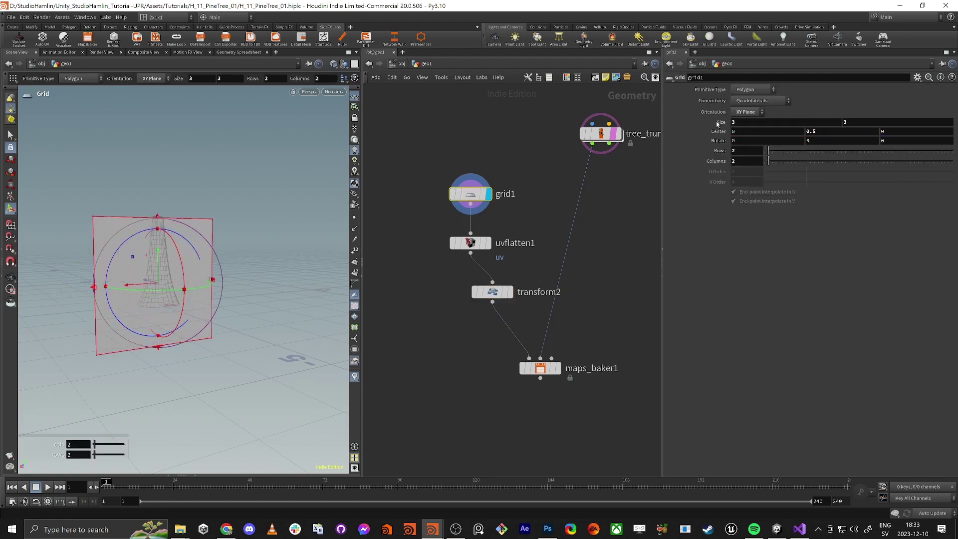
Step: Set the grid's Y center to 1.5 and check it against the trunk from the front
left_click_drag(826, 133, 710, 131)
type("1.5")
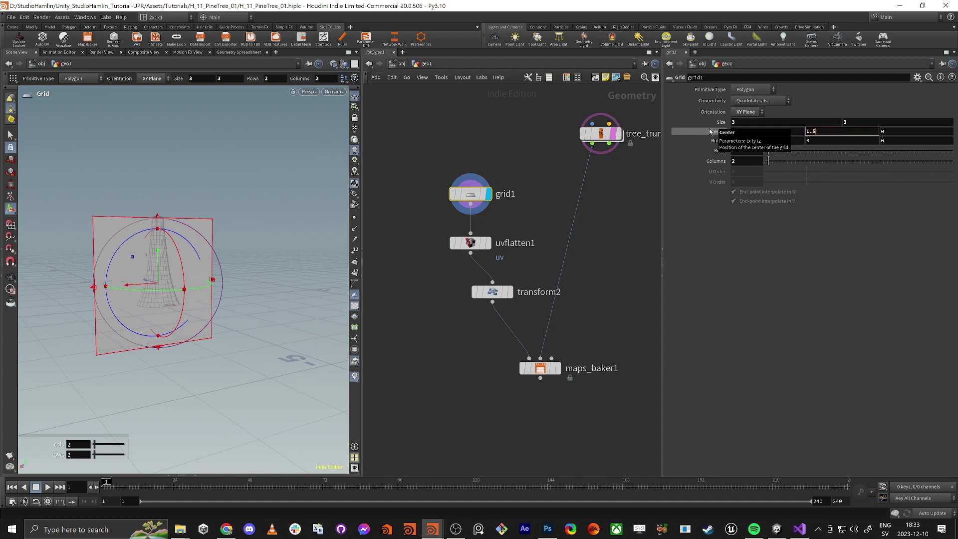
key("Return")
key("Escape")
left_click_drag(272, 280, 207, 274)
key("Return")
Step: Render the AO map from the Maps Baker and switch to the Unity editor
left_click_drag(607, 405, 604, 402)
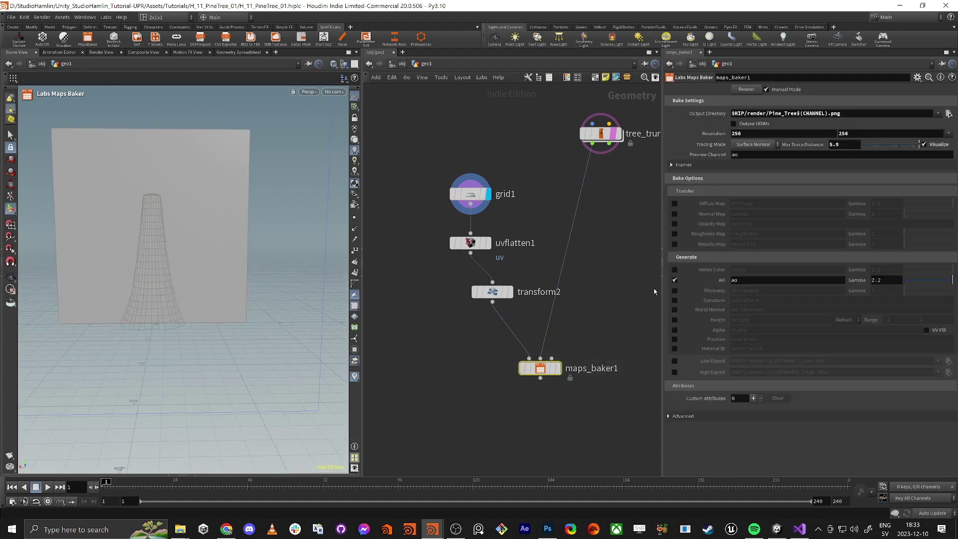
left_click(748, 91)
key("alt+Tab")
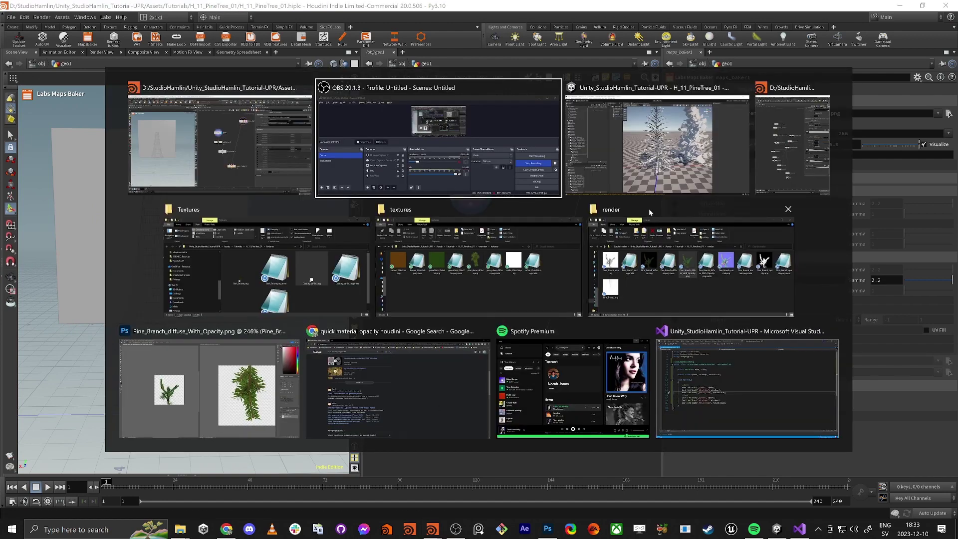
key("alt+Tab")
key("Tab")
key("Tab")
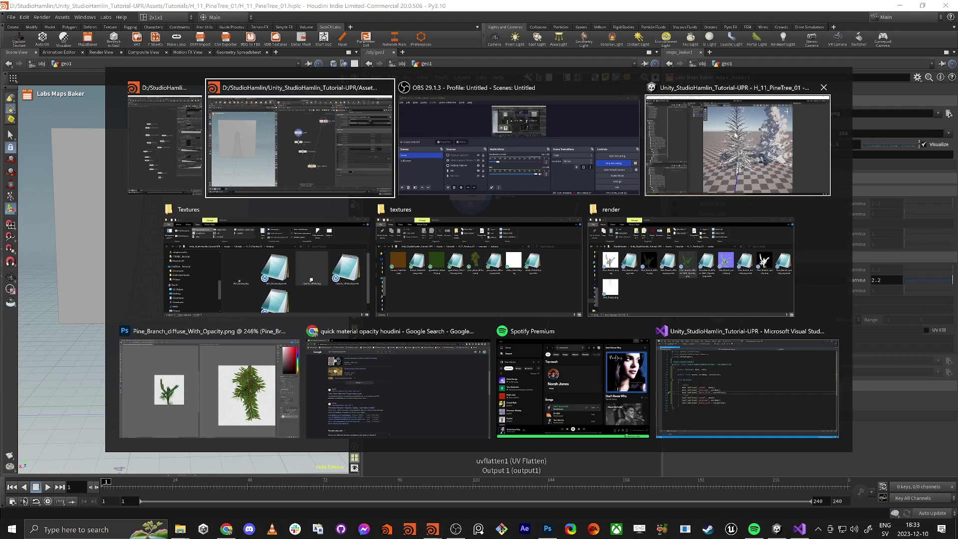
Step: Delete all the Pine_Branch textures and Pine_Treeao from the render folder of H_11_PineTree_01
left_click(65, 274)
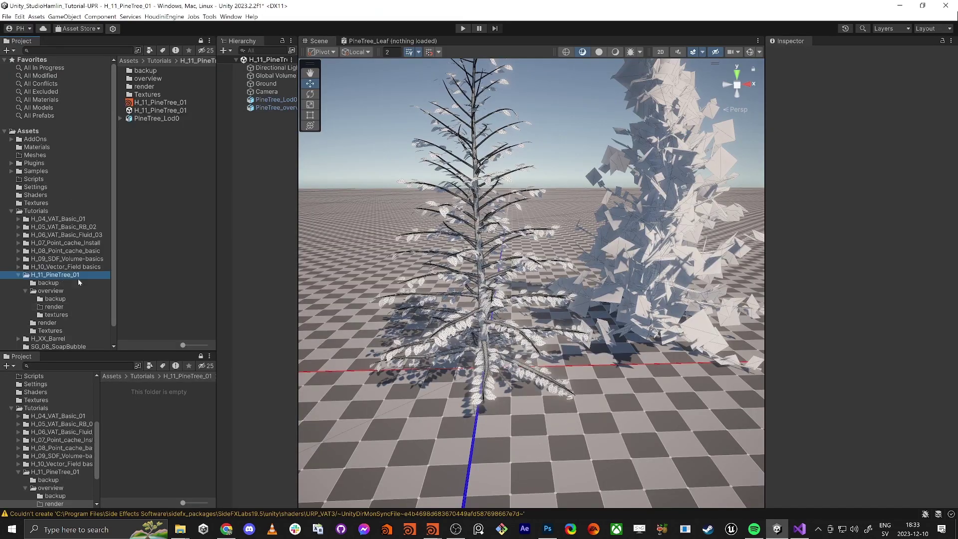
left_click(152, 104)
left_click(145, 87)
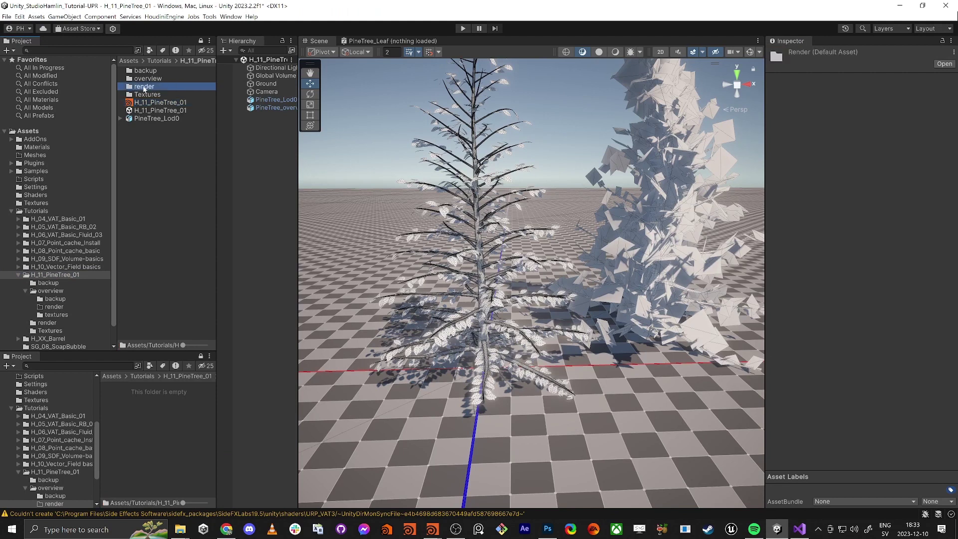
double_click(144, 88)
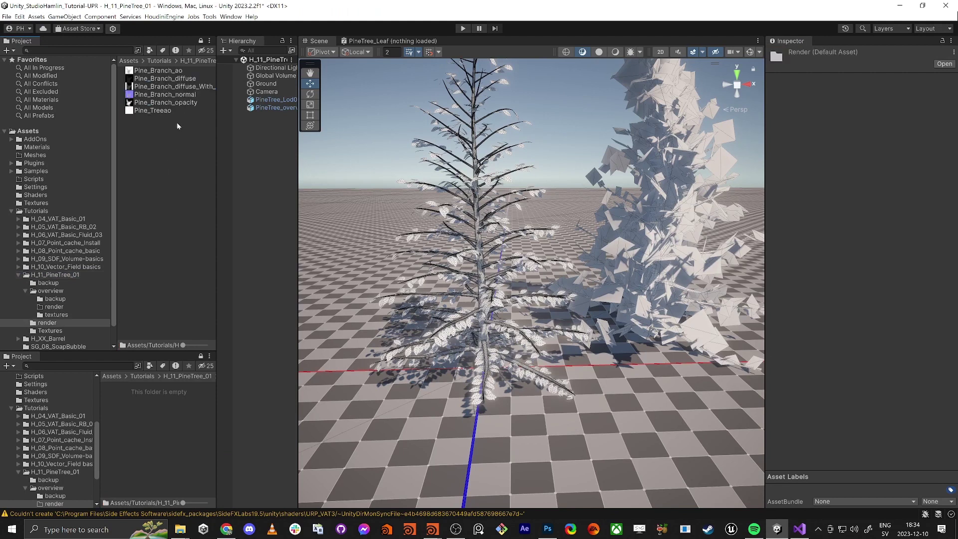
left_click(55, 275)
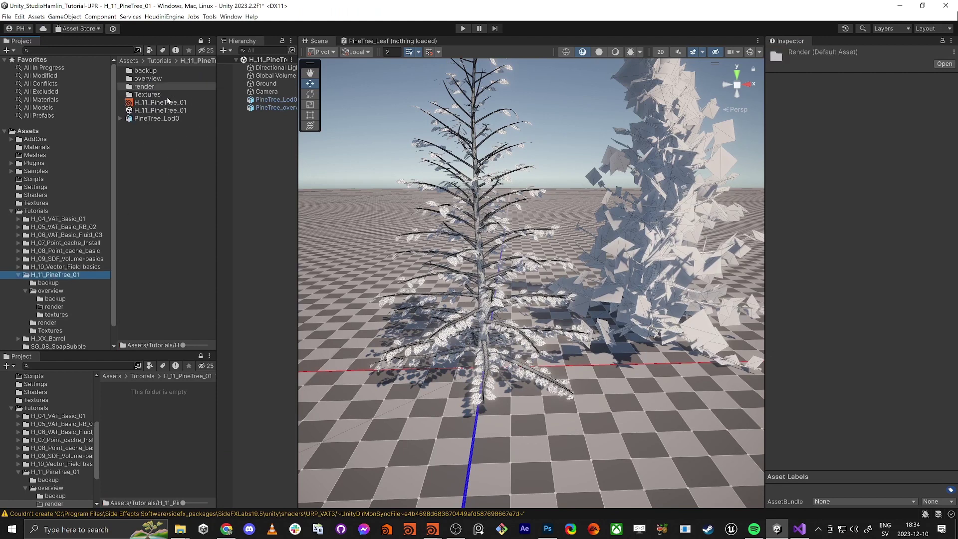
double_click(145, 87)
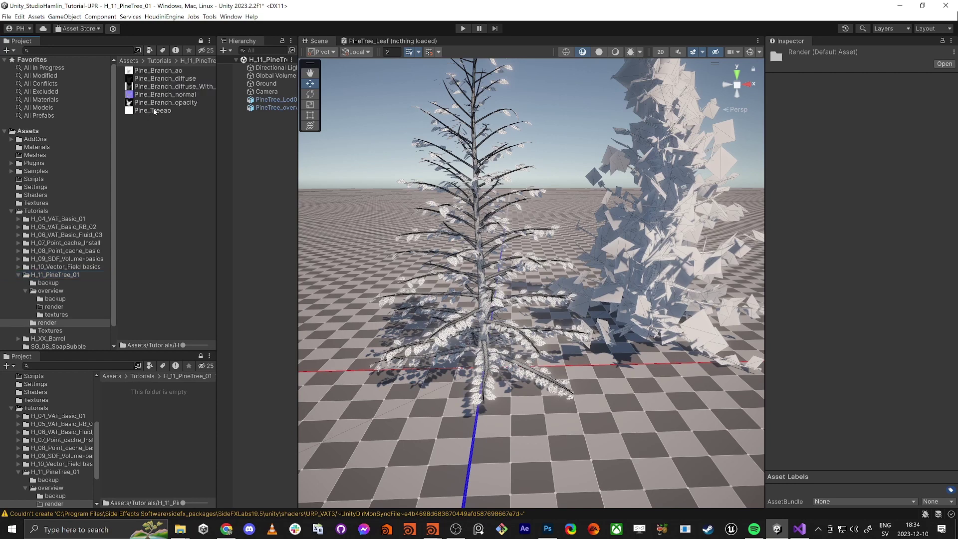
left_click_drag(217, 119, 235, 119)
left_click(150, 110)
left_click(150, 78, "shift")
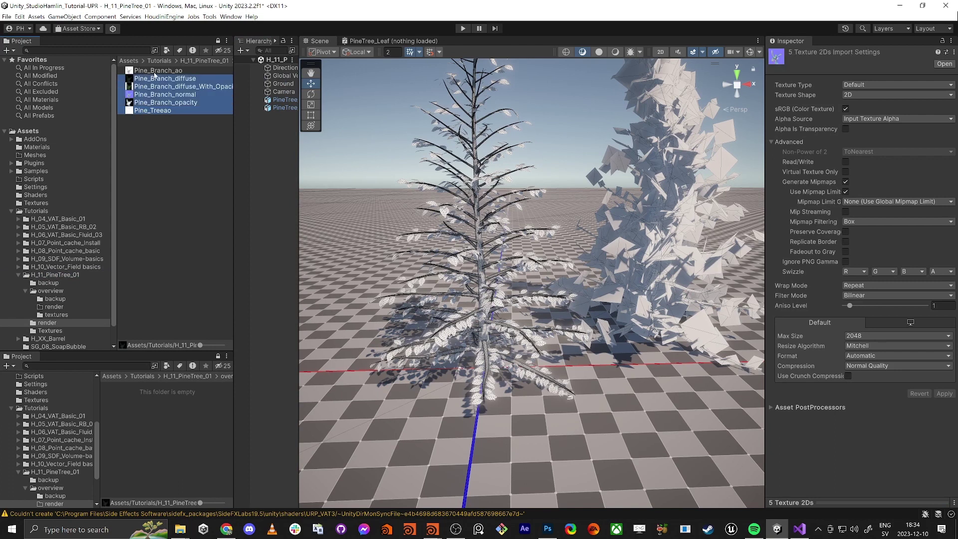
left_click(152, 73, "shift")
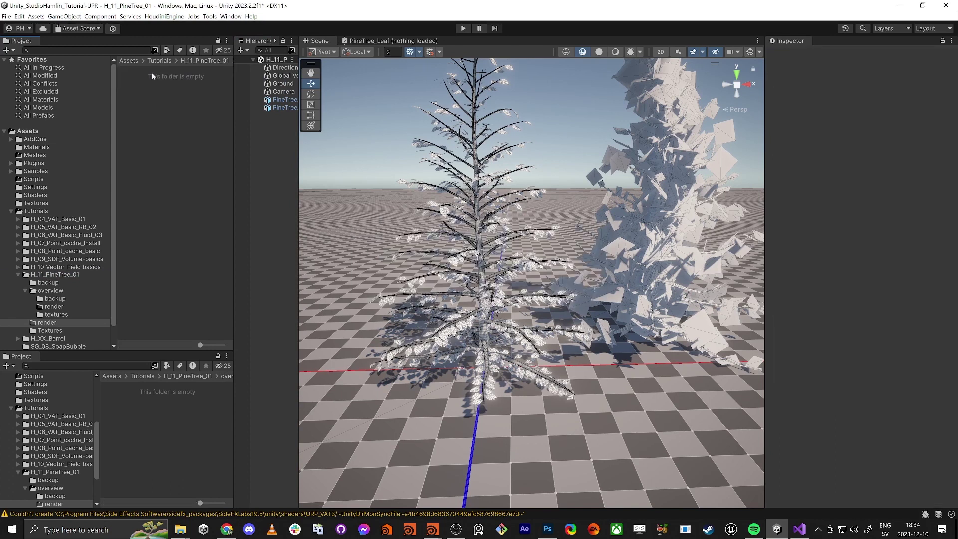
Step: Switch back to Houdini and render the AO map from the Maps Baker again
key("super+Tab")
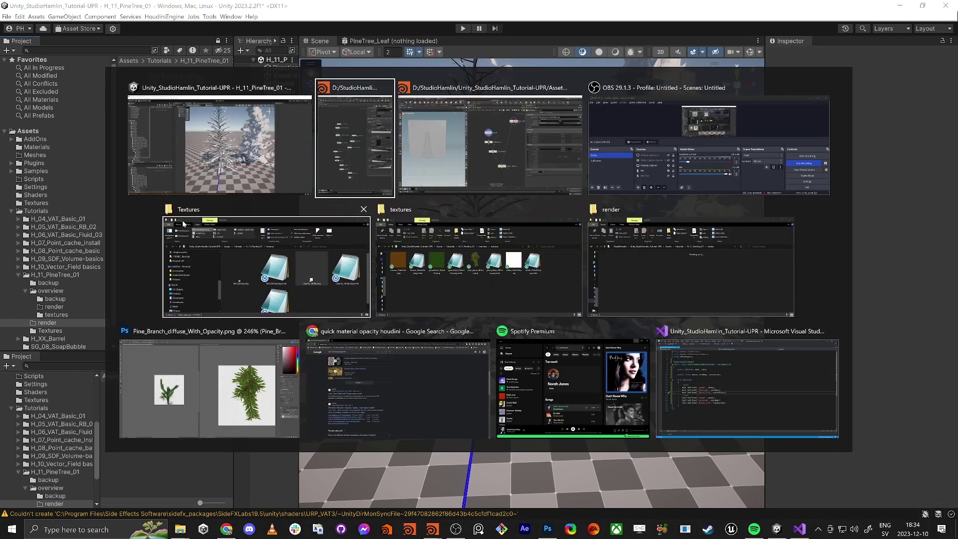
key("alt+Tab")
key("alt+Tab")
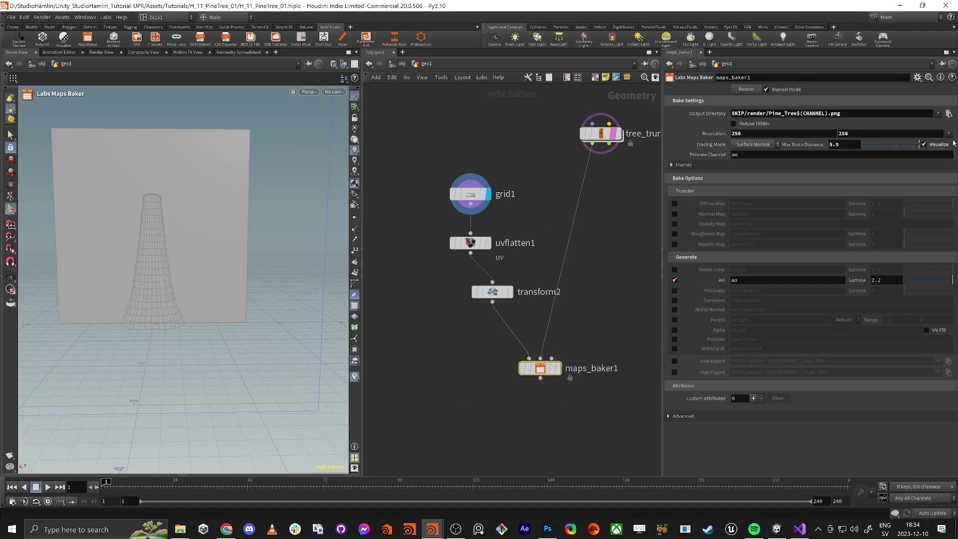
left_click(745, 89)
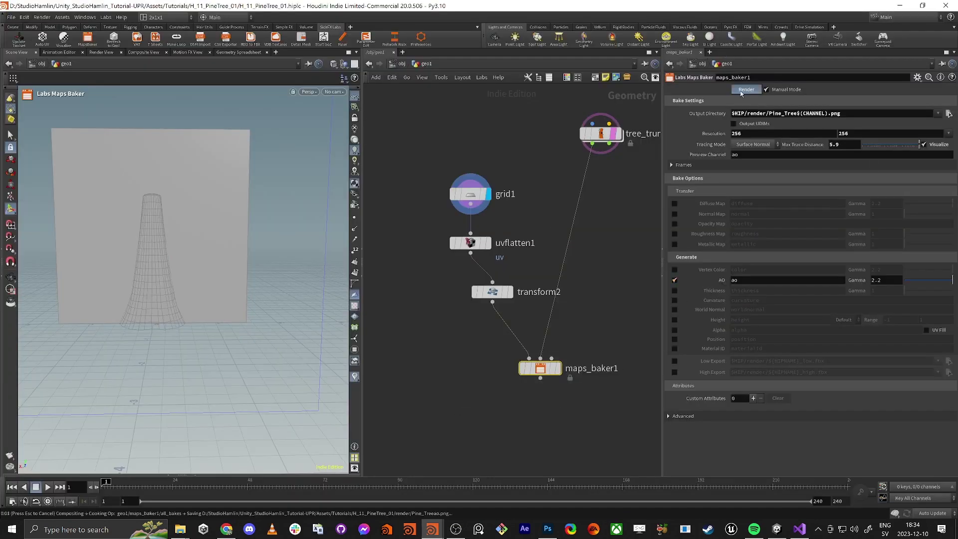
Step: Open the baked Pine_Treeao.png from the render folder in Photoshop
key("alt+Tab")
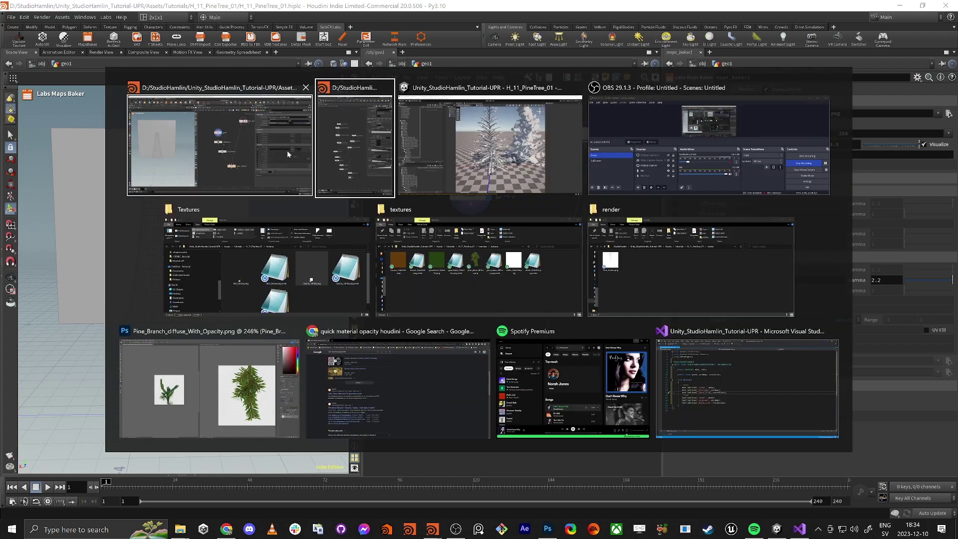
key("alt+Tab")
left_click(142, 73)
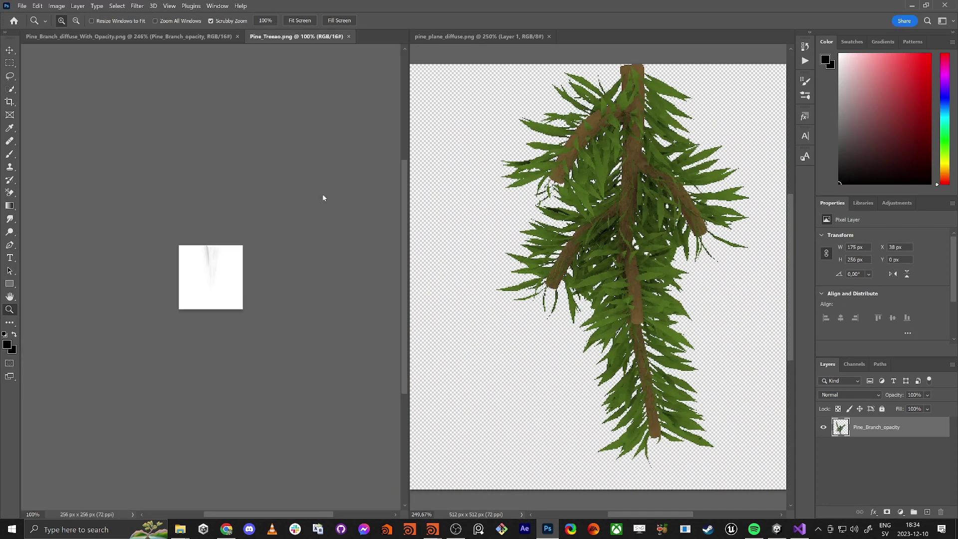
Step: Close pine_plane_diffuse.png and Pine_Branch_diffuse_With_Opacity.png, and examine the trunk shading in Pine_Treeao.png up close
key("ctrl+w")
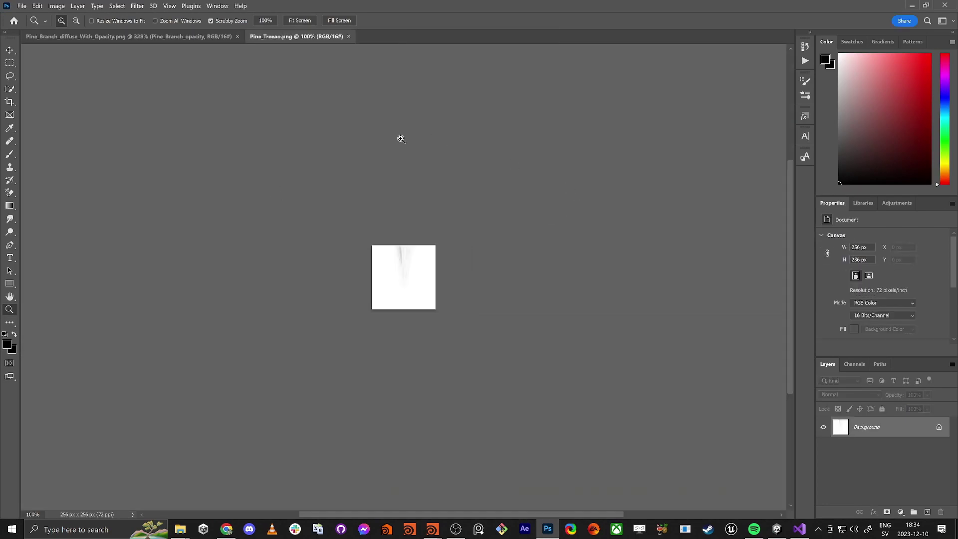
left_click(237, 36)
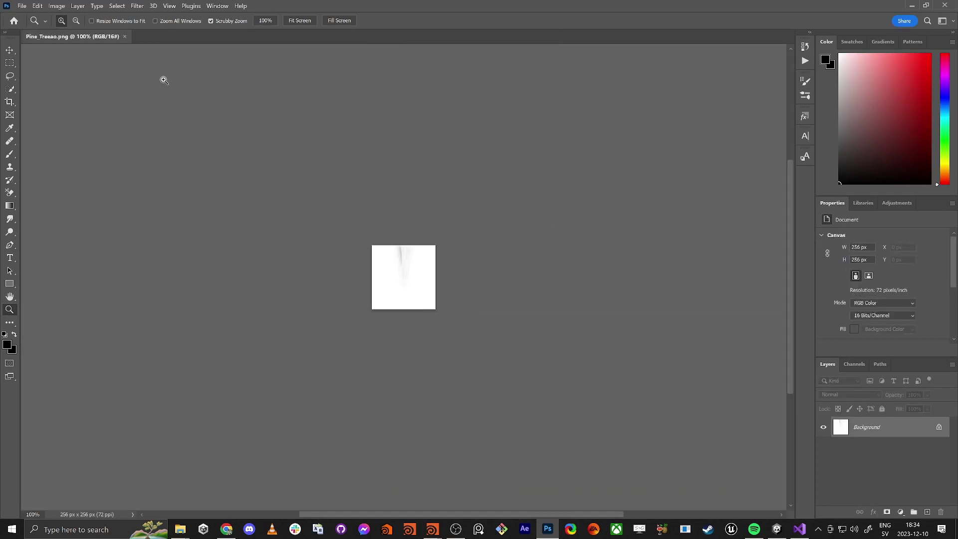
left_click_drag(411, 264, 397, 227)
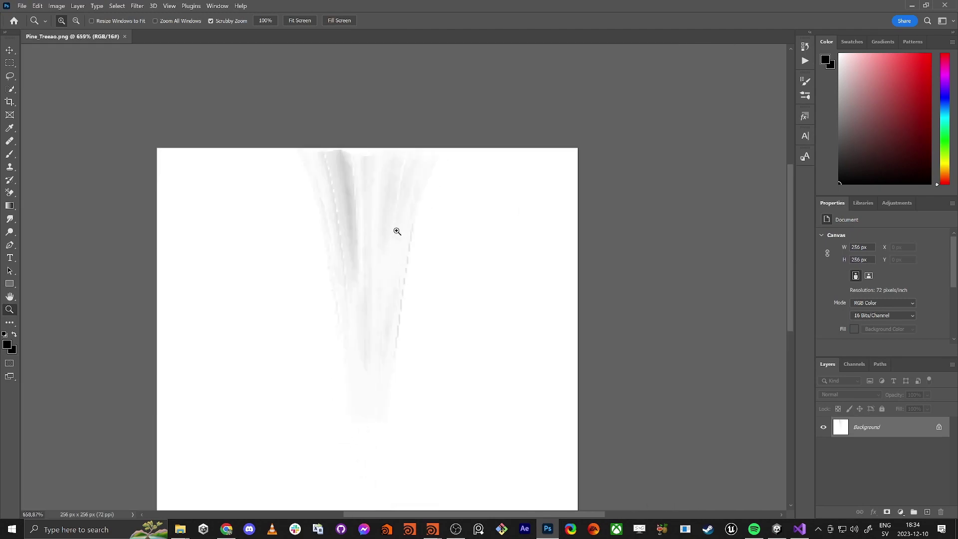
Step: Switch back to Houdini, enable the Diffuse Map alongside AO in the Maps Baker, and render both maps
key("alt+Tab")
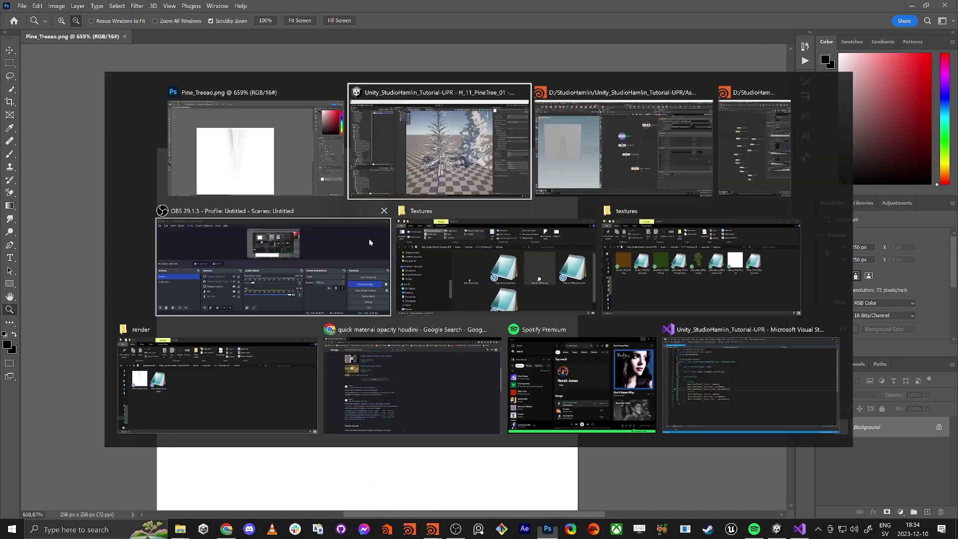
left_click(562, 160)
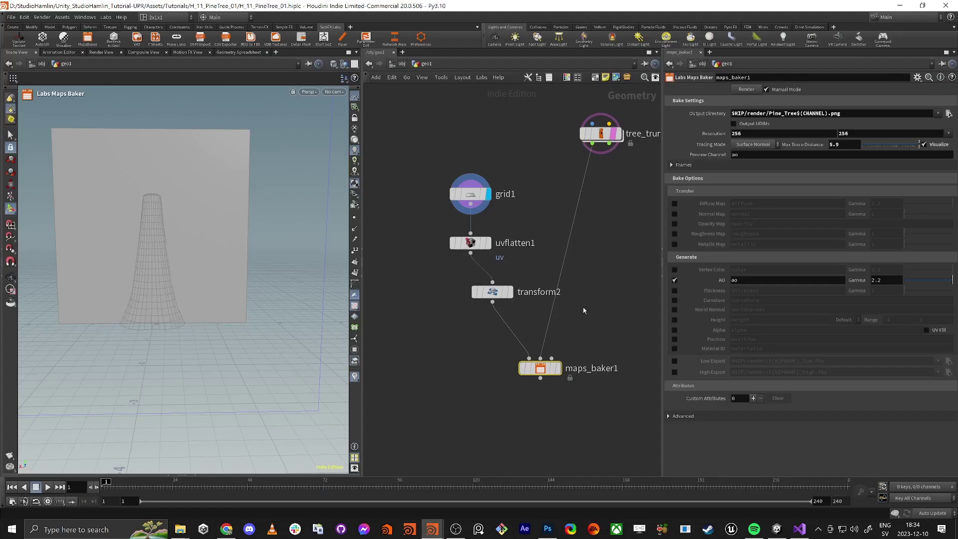
left_click(674, 203)
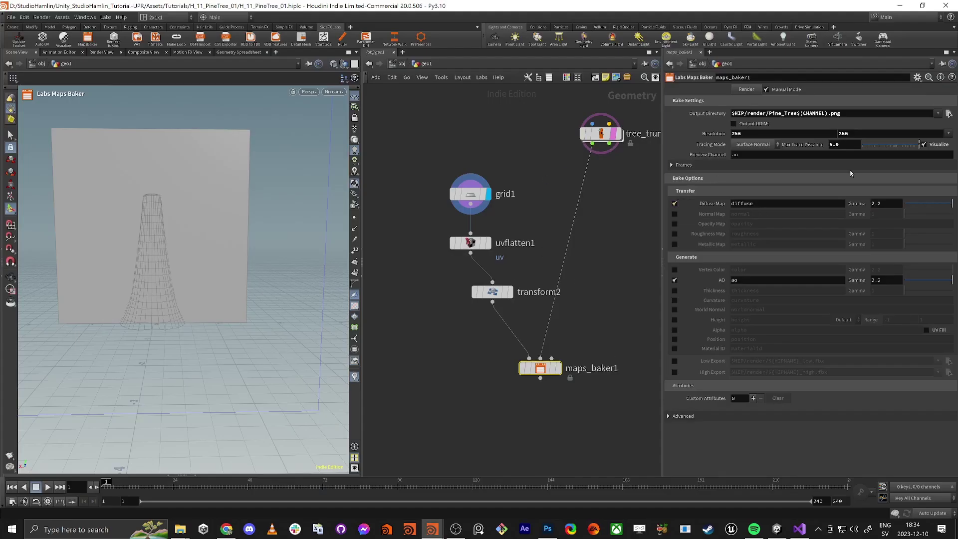
left_click(741, 90)
Step: Arrange the Houdini and Photoshop windows side by side, with Photoshop narrow and shortened to leave free space beneath it
left_click_drag(583, 5, 830, 14)
key("alt+Tab")
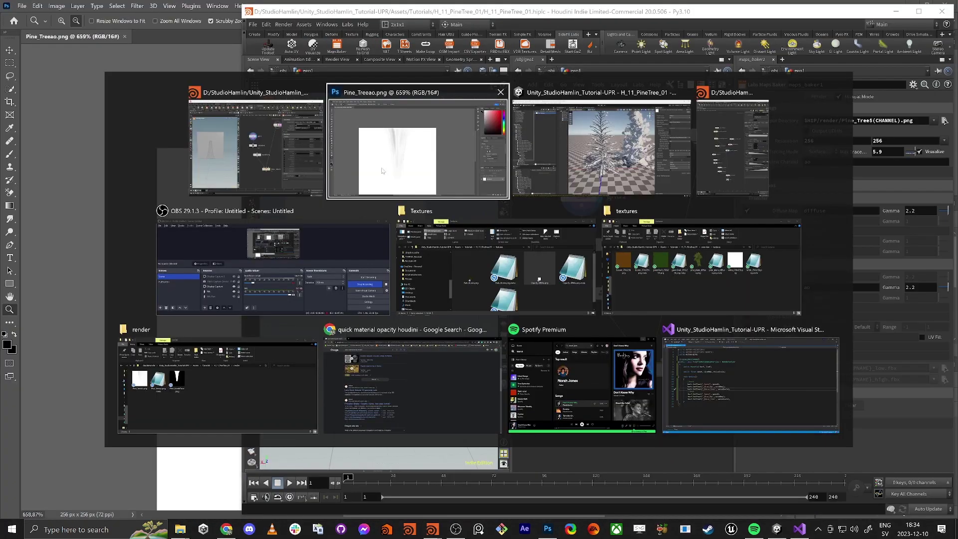
left_click(394, 149)
left_click_drag(323, 6, 60, 78)
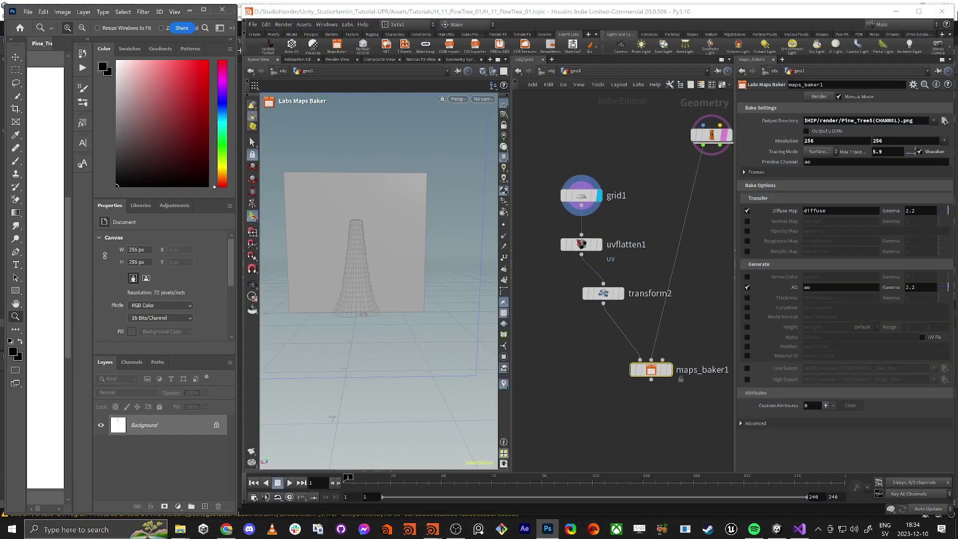
left_click_drag(110, 512, 120, 340)
Step: Bring up the Textures folder window and fit it into the space beneath Photoshop
key("alt+Tab")
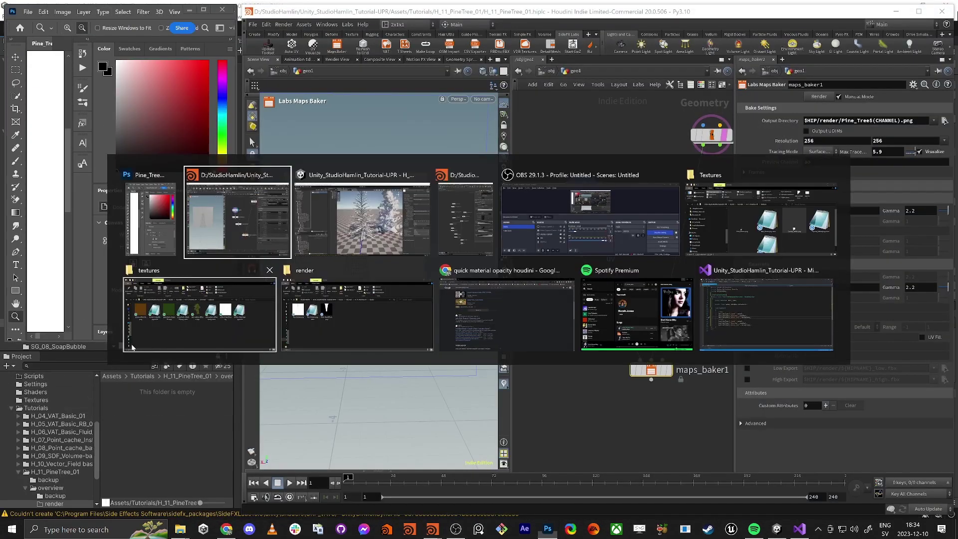
left_click_drag(956, 212, 145, 399)
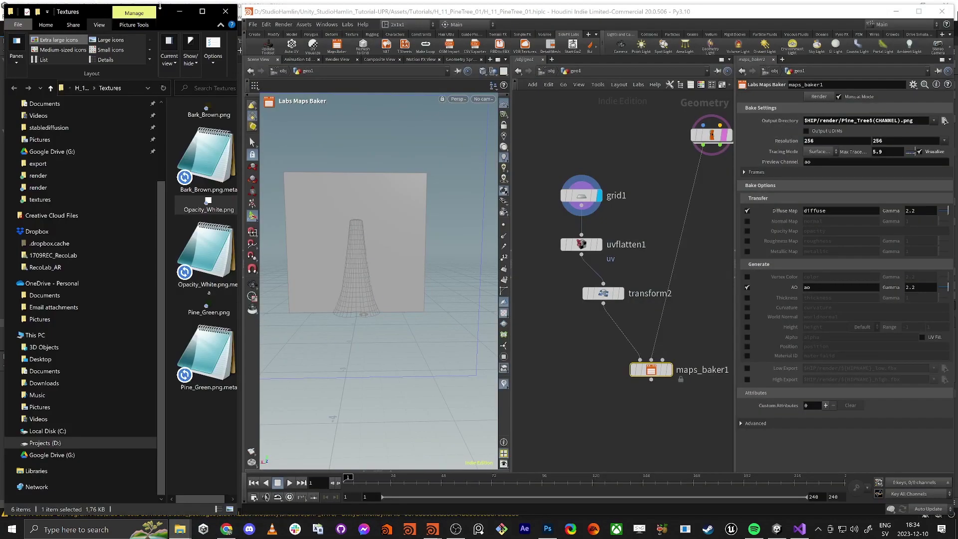
left_click_drag(160, 6, 160, 346)
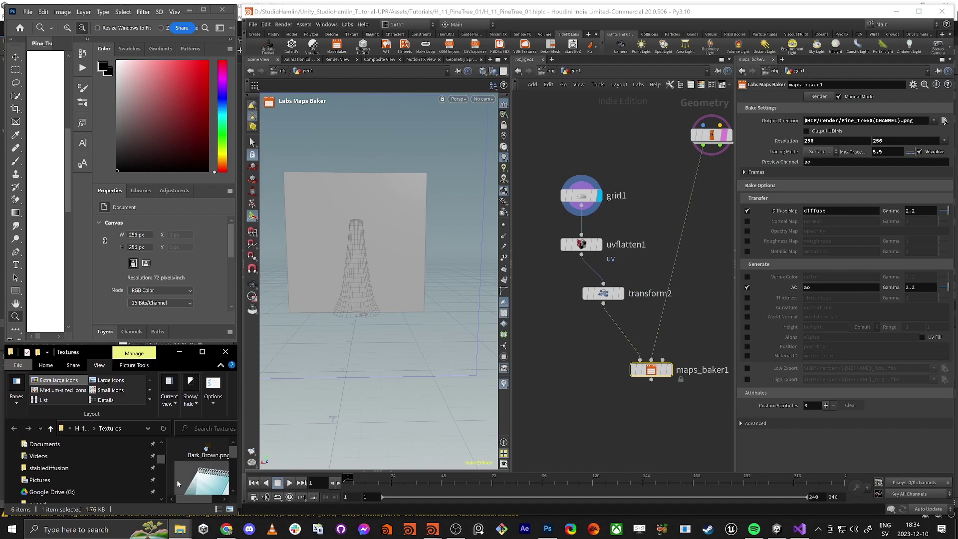
Step: Narrow the folder window's navigation pane and extend the window upward for more file space
left_click_drag(168, 477, 20, 470)
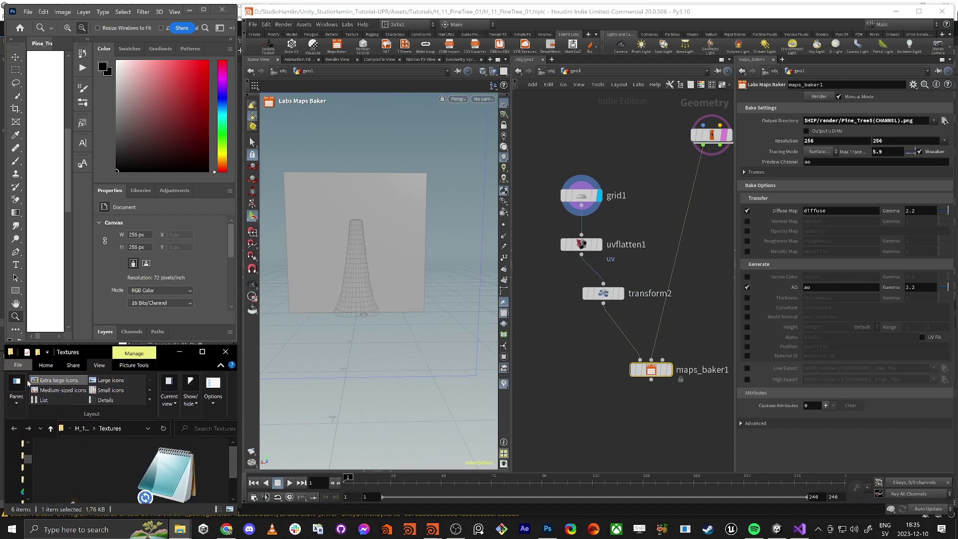
left_click(18, 397)
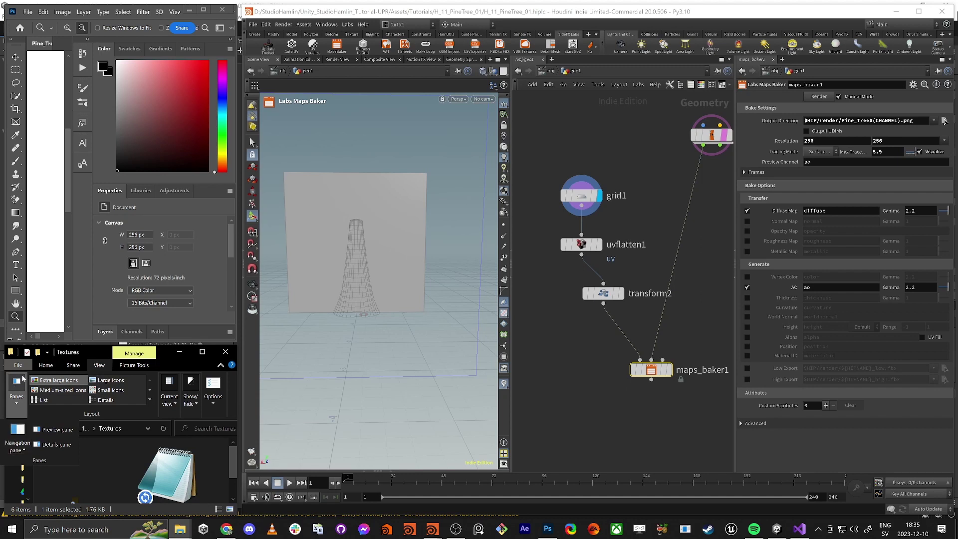
left_click(24, 380)
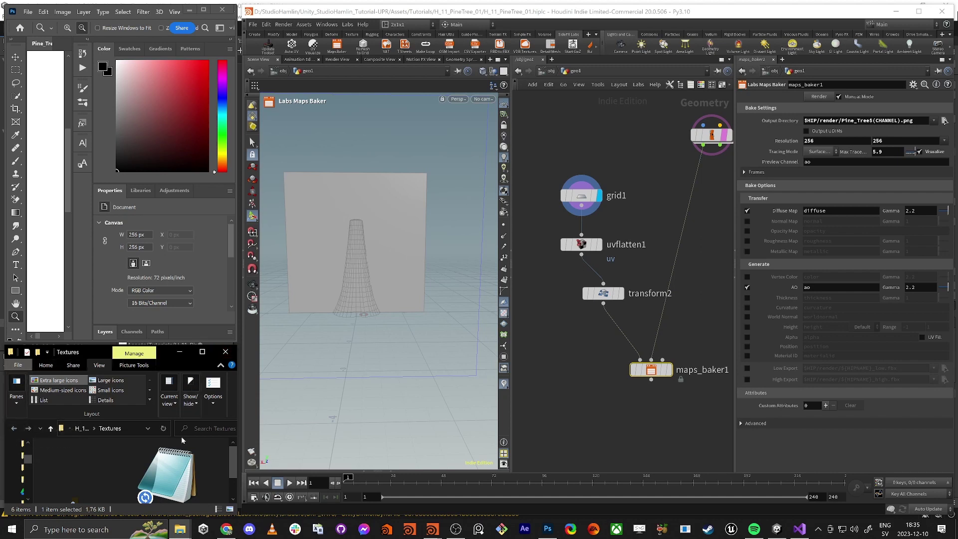
left_click_drag(166, 346, 166, 253)
Step: Go up to the H_11_PineTree_01 folder, open its render subfolder and select Pine_Treeao.png
left_click(85, 340)
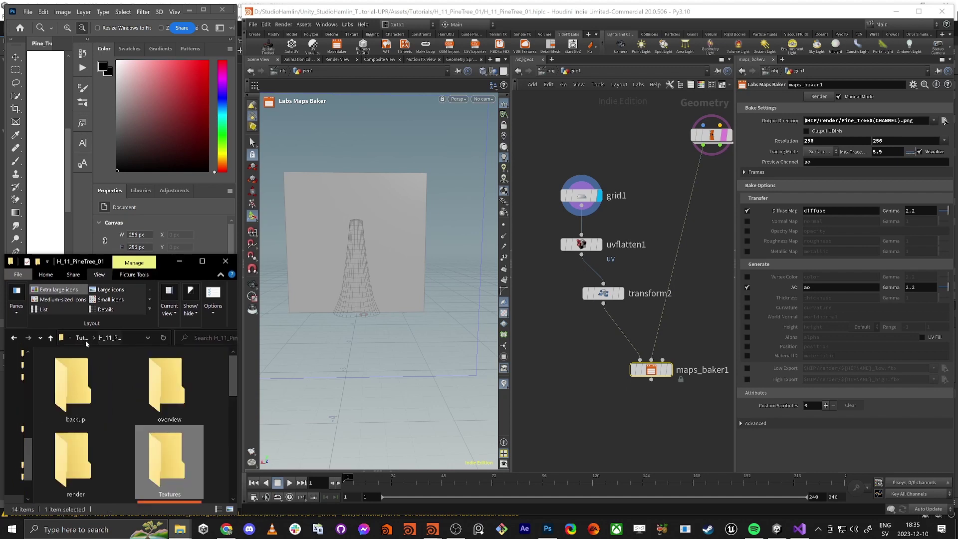
left_click(168, 389)
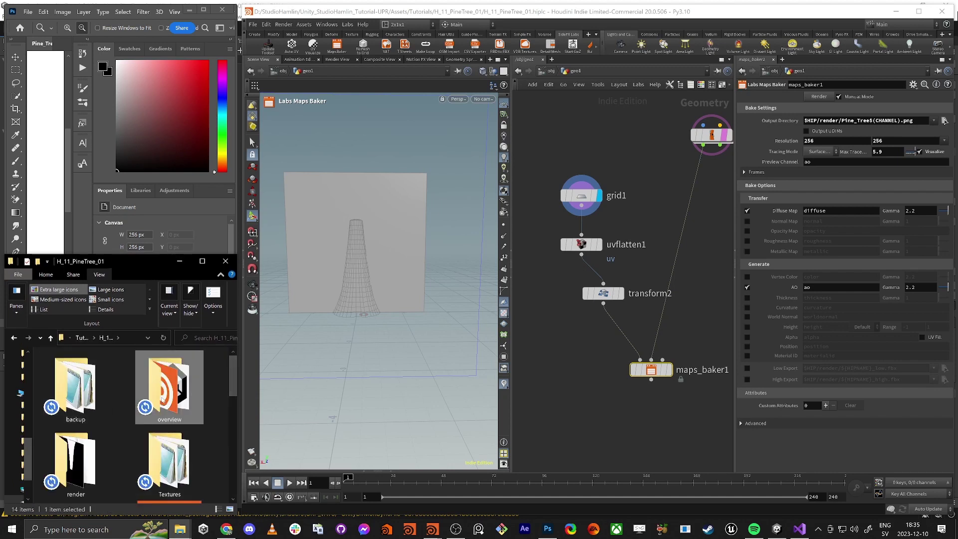
double_click(94, 478)
left_click(202, 385)
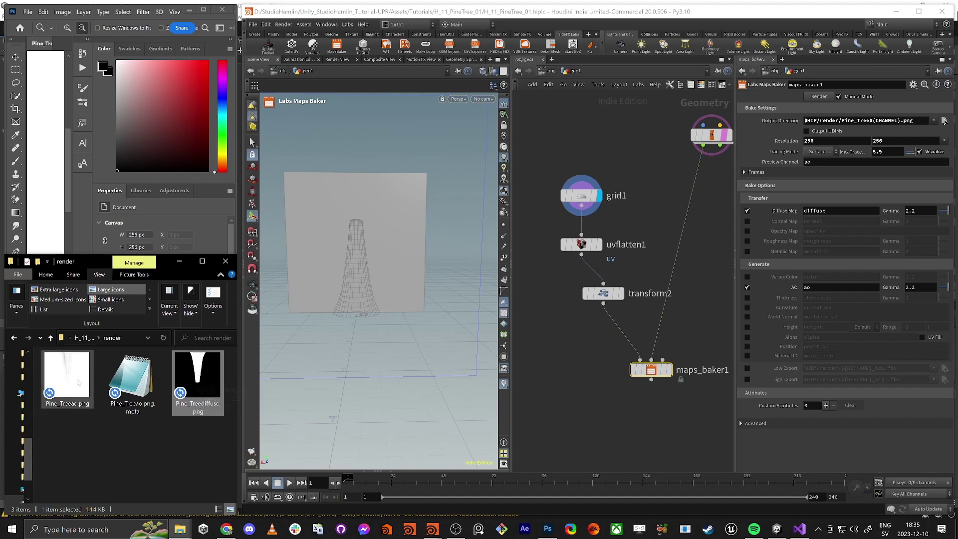
left_click(58, 371)
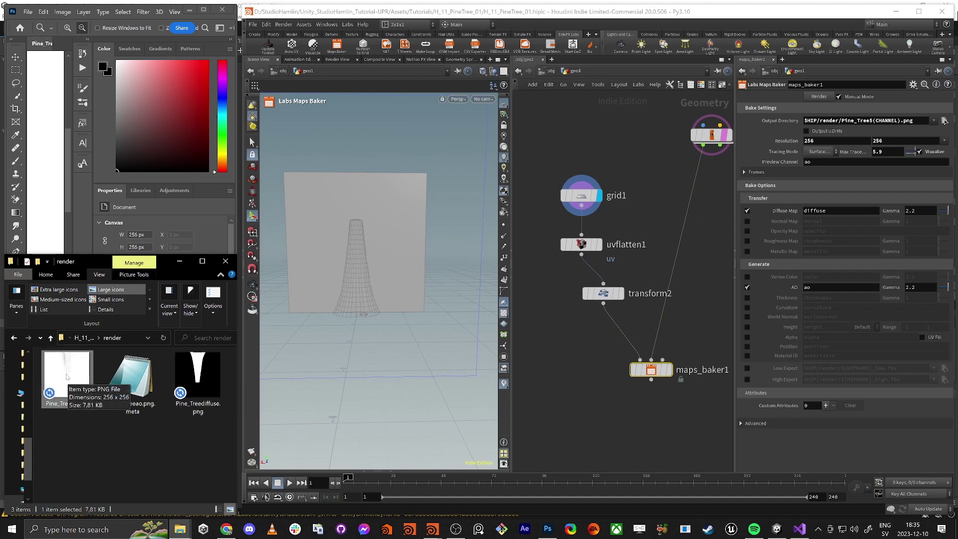
Step: In Houdini, display maps_baker1 and line up grid1, uvflatten1 and transform2 in a compact column beside it
middle_click_drag(558, 384, 543, 391)
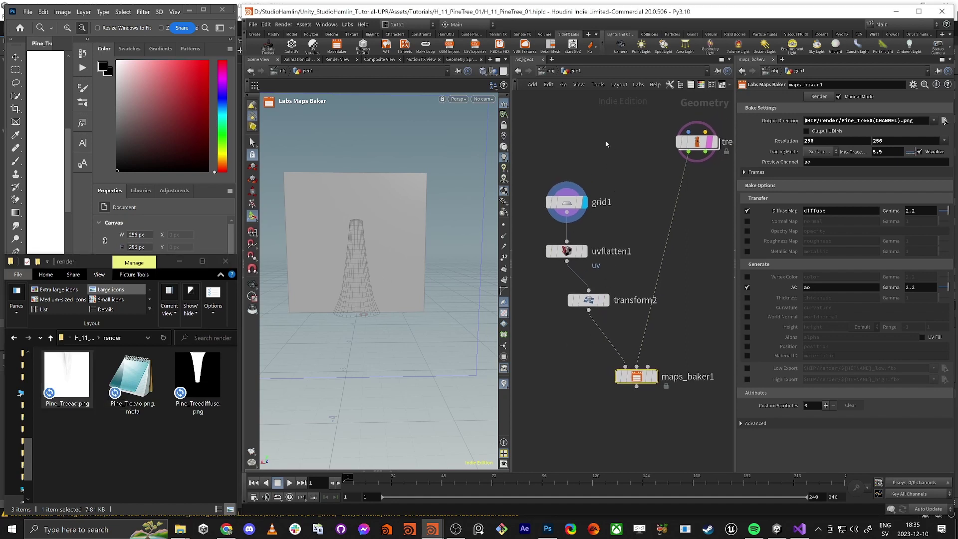
left_click(653, 377)
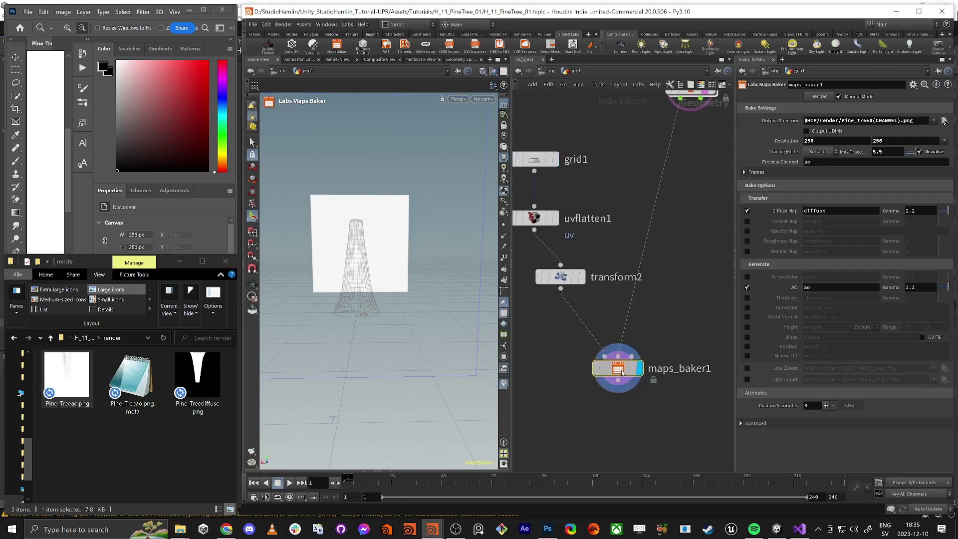
scroll(589, 400, "down", 2)
left_click_drag(561, 332, 609, 162)
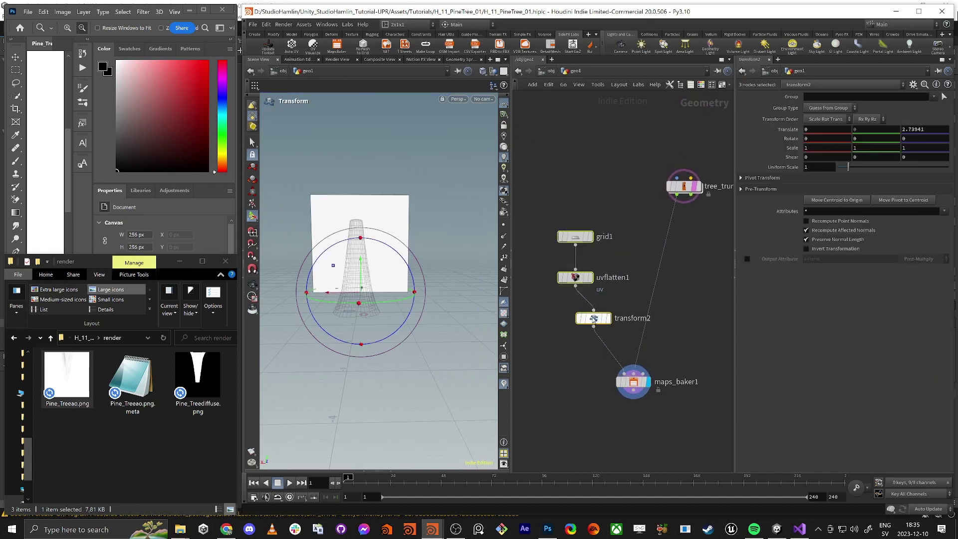
left_click_drag(588, 319, 554, 379)
key("l")
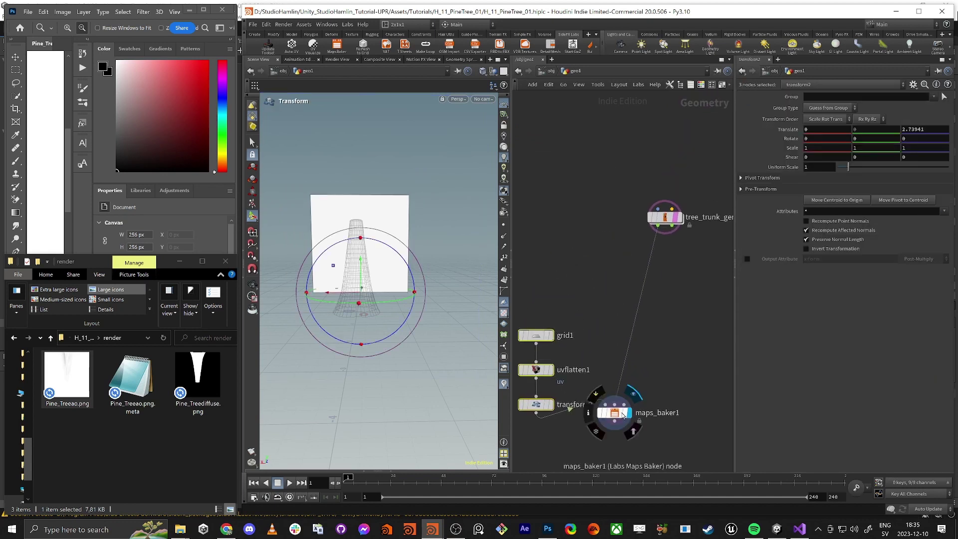
Step: Display the tree trunk generator feeding the baker and reduce its radius to 0.079
left_click(723, 307)
middle_click_drag(686, 243, 601, 333)
scroll(599, 331, "up", 2)
left_click_drag(598, 318, 692, 195)
left_click(691, 190)
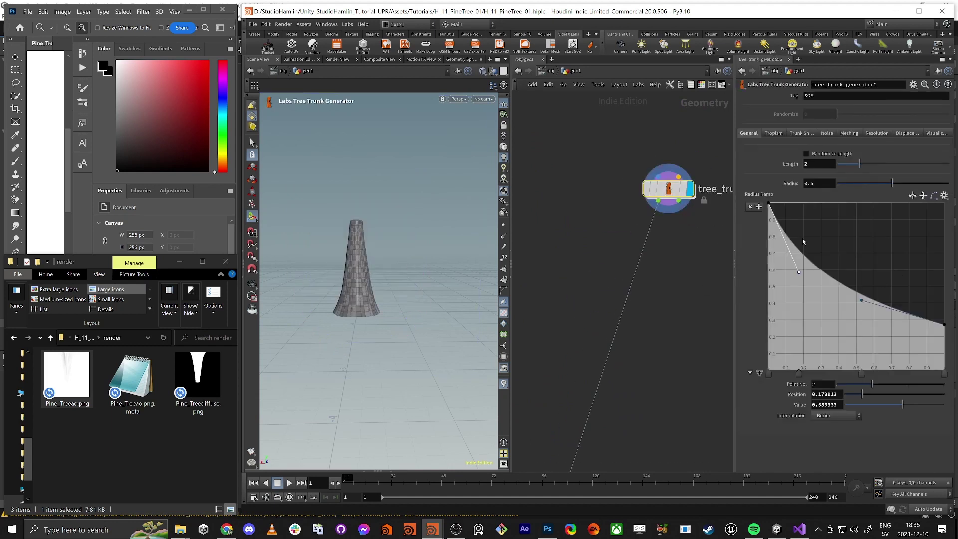
left_click_drag(836, 183, 848, 183)
key("Escape")
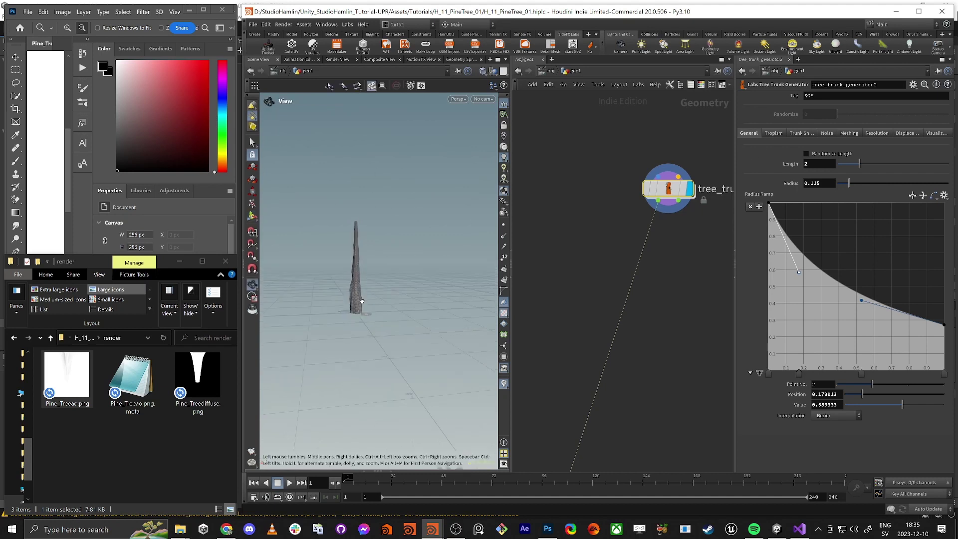
left_click_drag(849, 184, 844, 185)
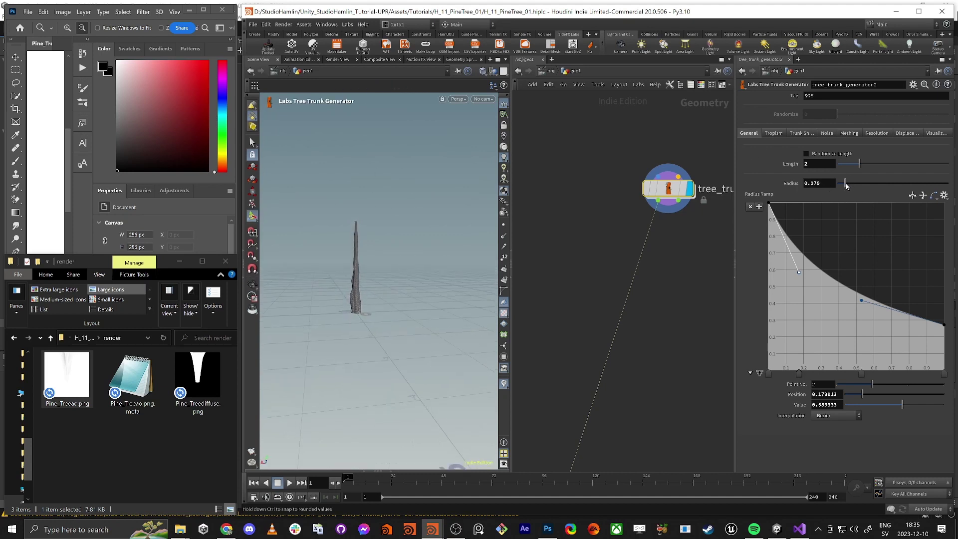
Step: Disable the mesh noise on the tree trunk generator and inspect the smoothed trunk
left_click(826, 133)
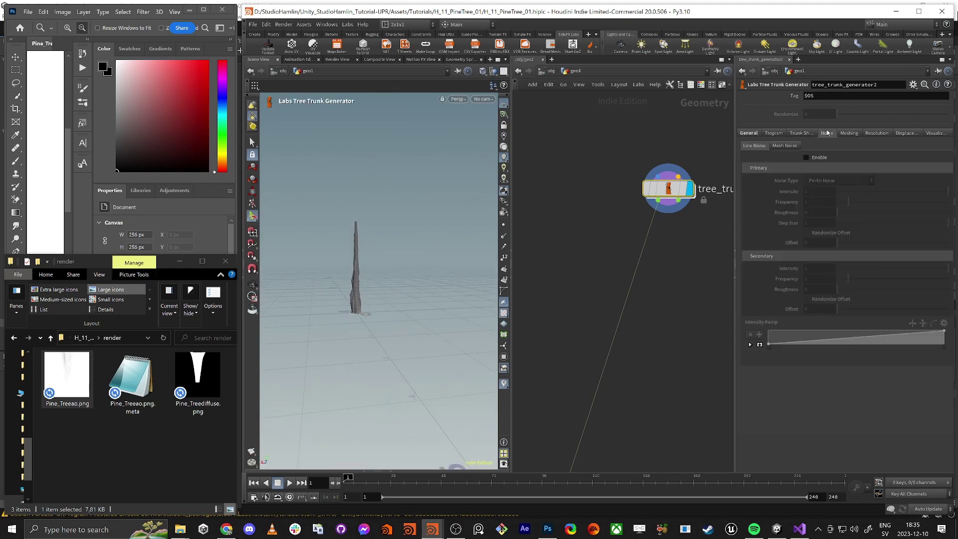
left_click(787, 146)
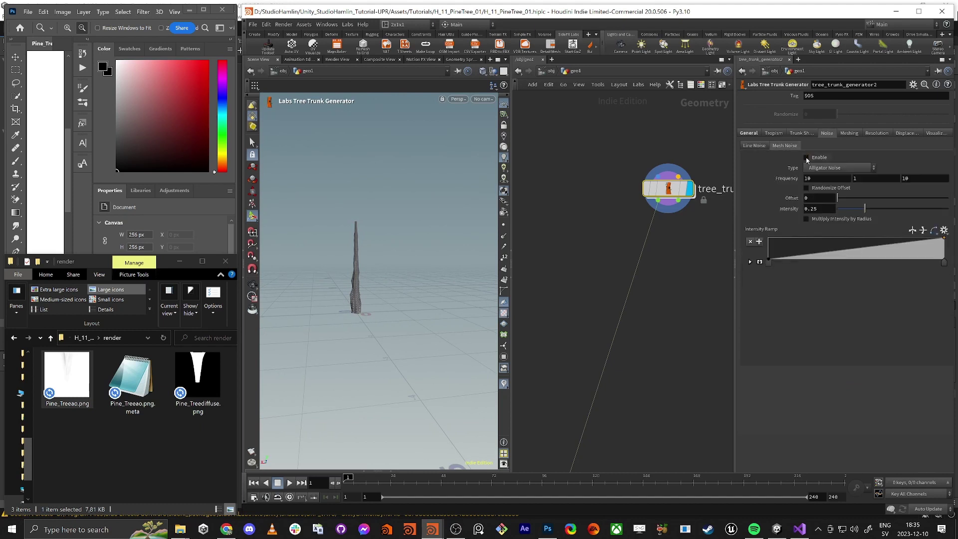
left_click(807, 158)
left_click_drag(377, 295, 357, 289, "alt")
right_click_drag(357, 289, 426, 217, "alt")
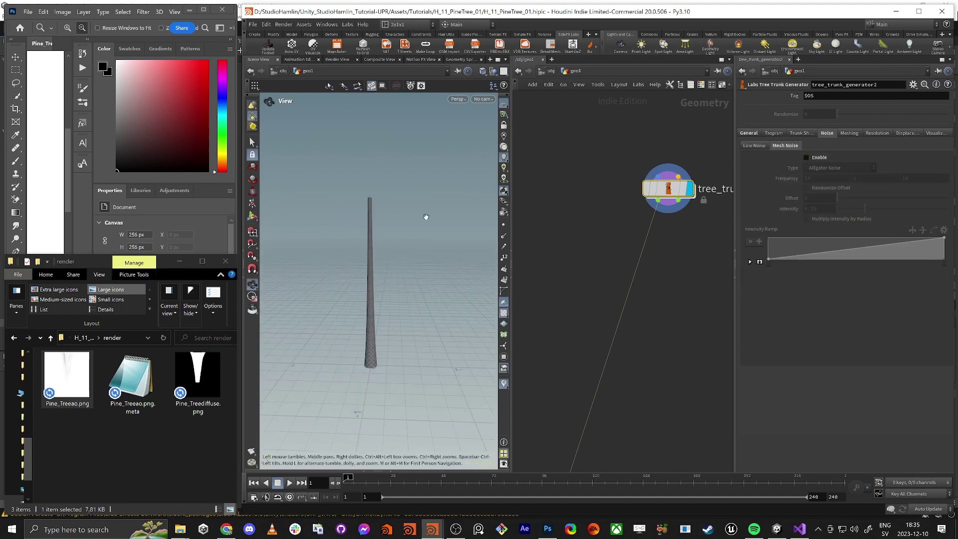
Step: Return to the trunk's general settings, widen the parameter pane and maximize the Houdini window
left_click(749, 134)
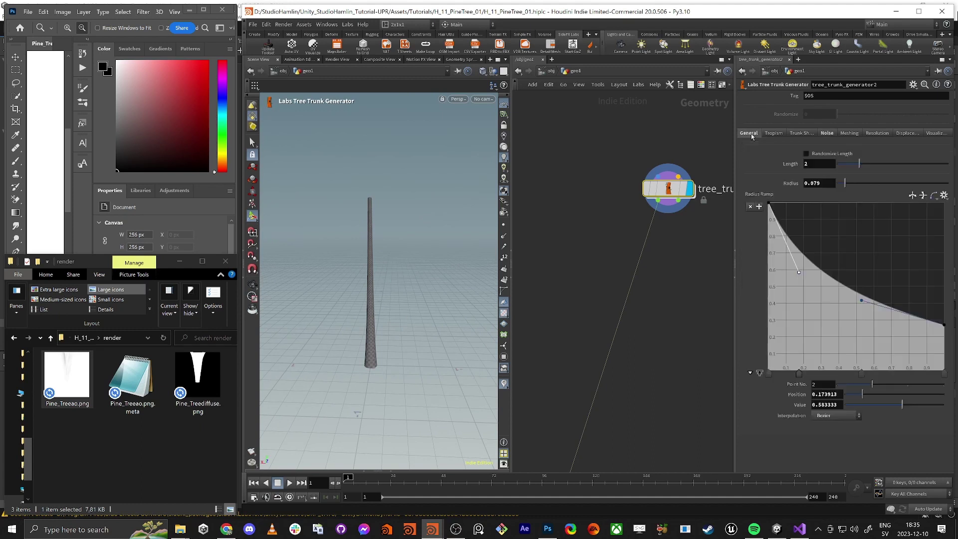
left_click_drag(734, 227, 702, 227)
double_click(680, 10)
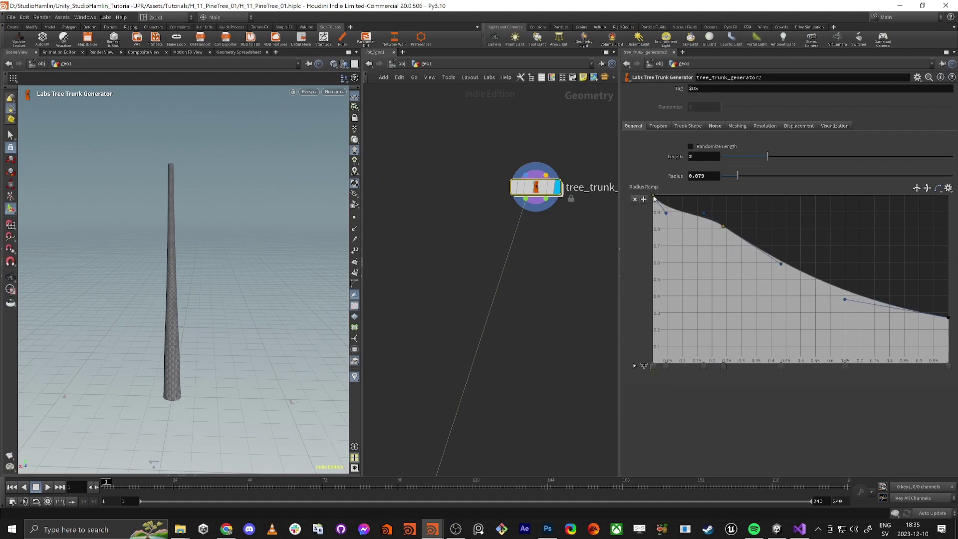
Step: Try reshaping the base of the trunk's radius ramp, and replace the curve with a linear ramp
left_click_drag(655, 198, 653, 235)
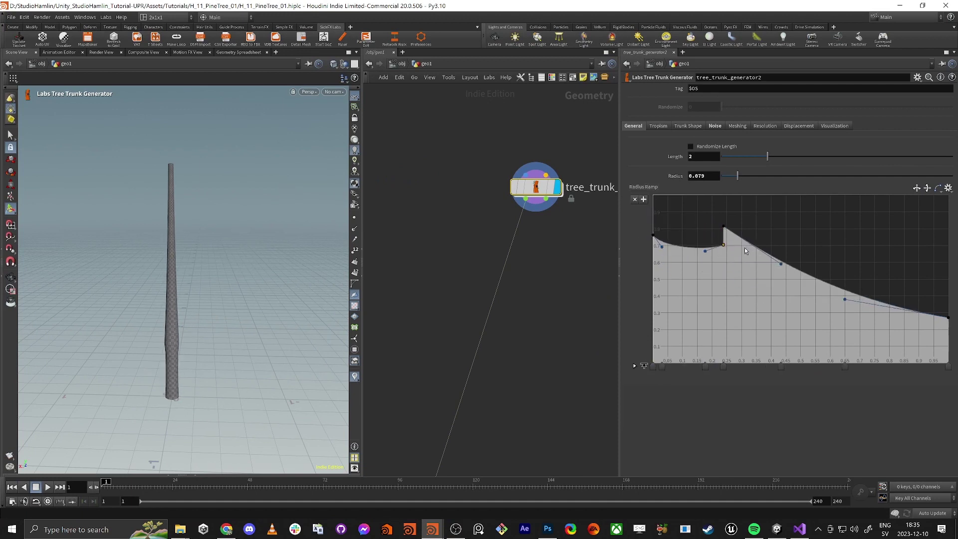
left_click_drag(723, 245, 758, 229)
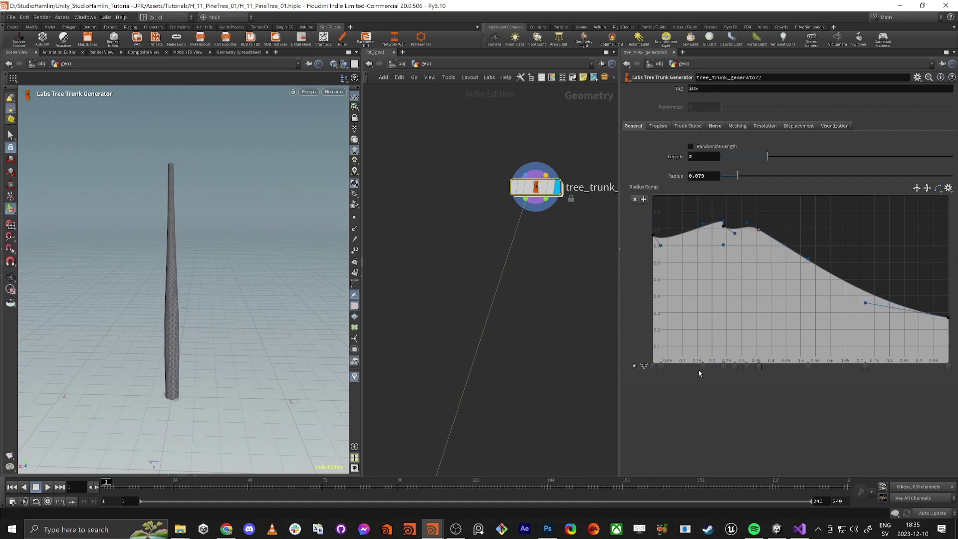
left_click(724, 367)
left_click(948, 189)
left_click(936, 217)
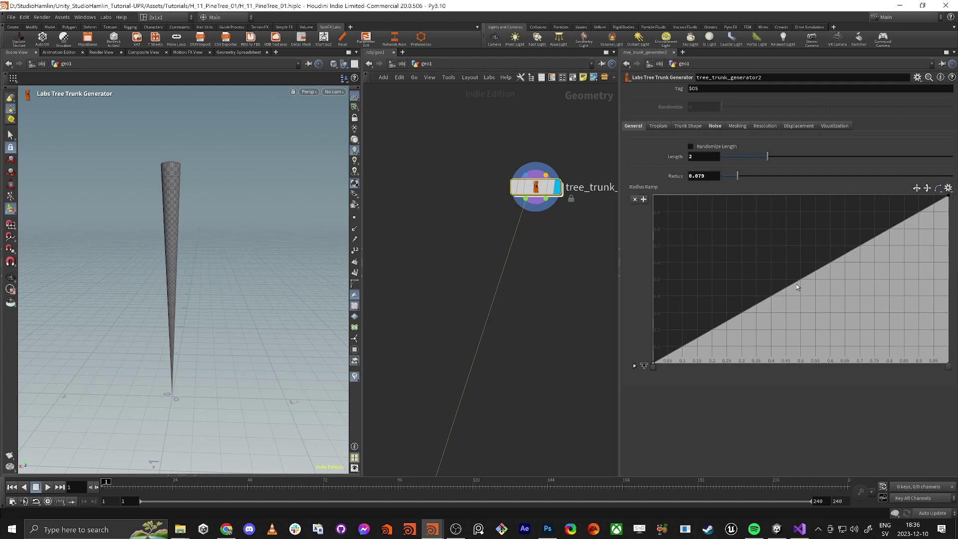
Step: Make the trunk's radius ramp constant at full value and view the straight cylinder
left_click(948, 188)
left_click(941, 201)
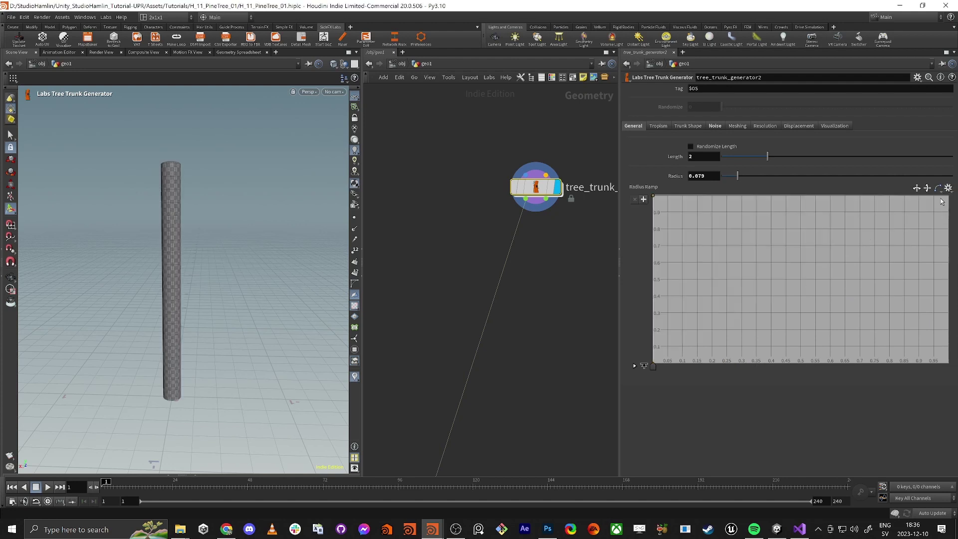
key("Escape")
left_click_drag(197, 210, 189, 218)
key("Return")
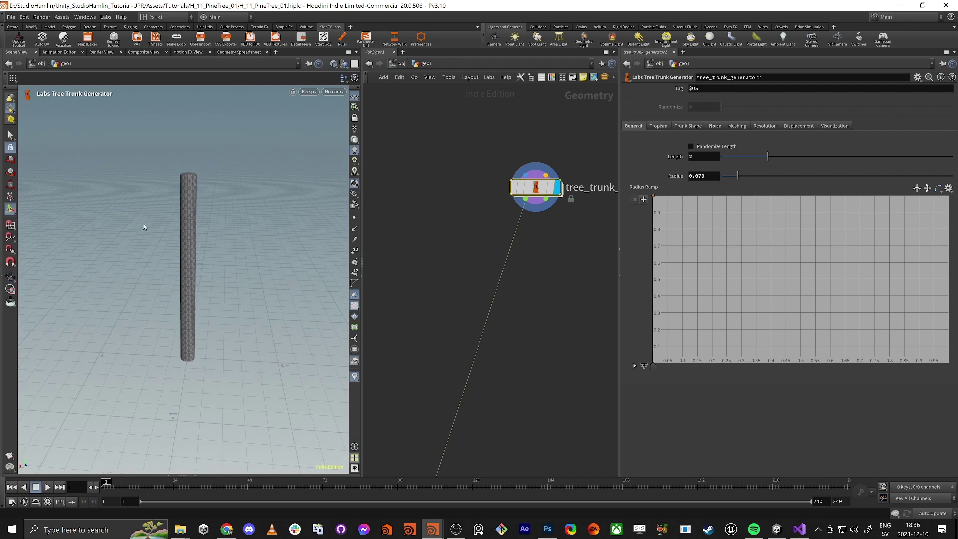
Step: Add a Labs Tree Branch Generator below the trunk generator, connect both trunk outputs to it and display the branches
left_click_drag(526, 199, 527, 256)
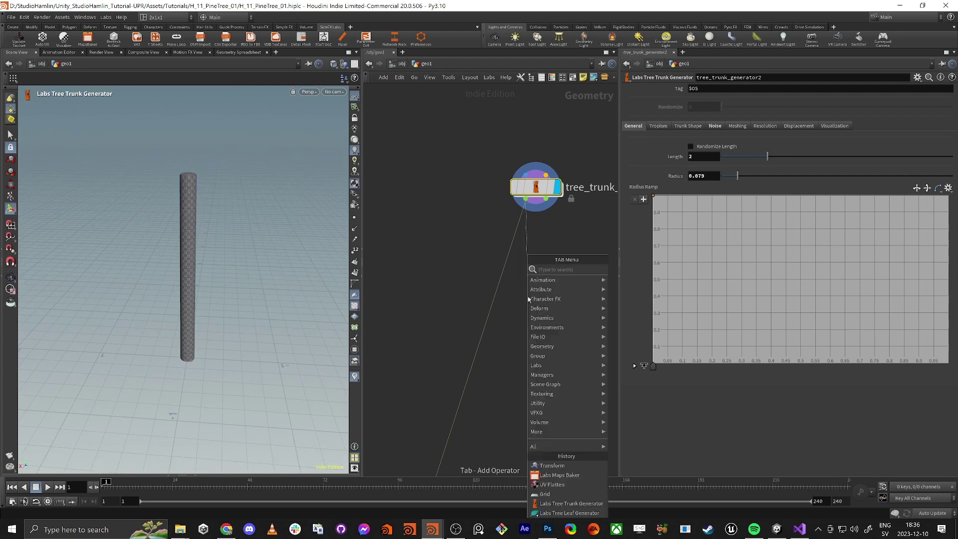
type("branc")
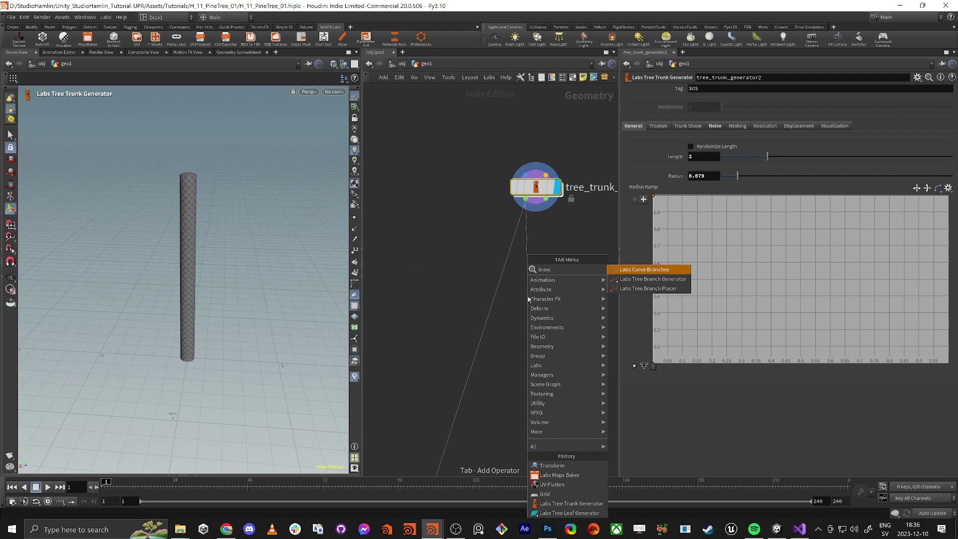
key("Down")
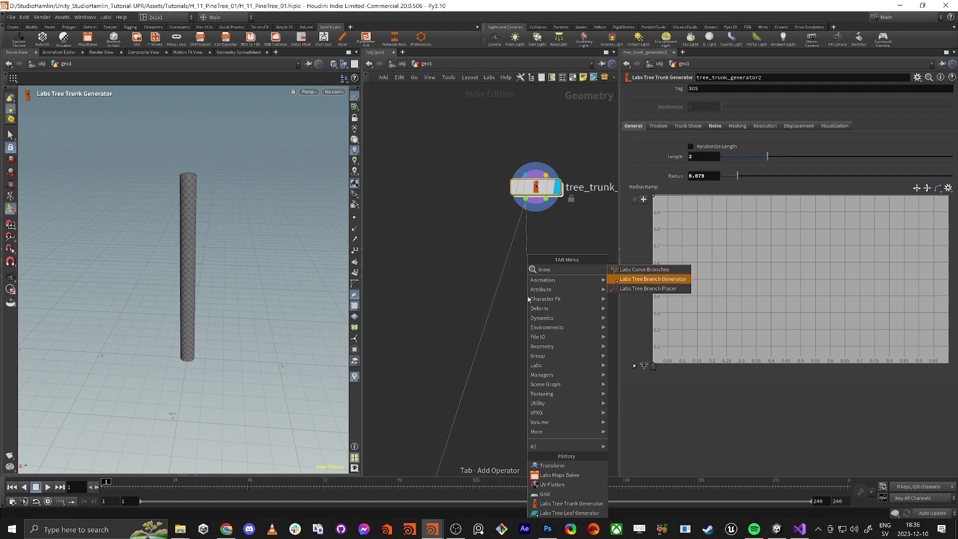
key("Return")
left_click(528, 297)
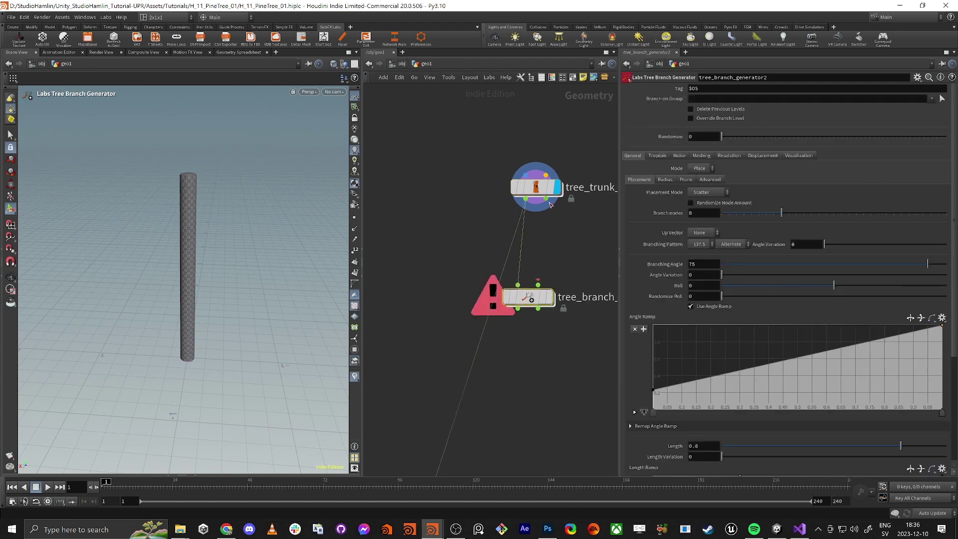
left_click_drag(529, 299, 560, 318)
left_click(578, 316)
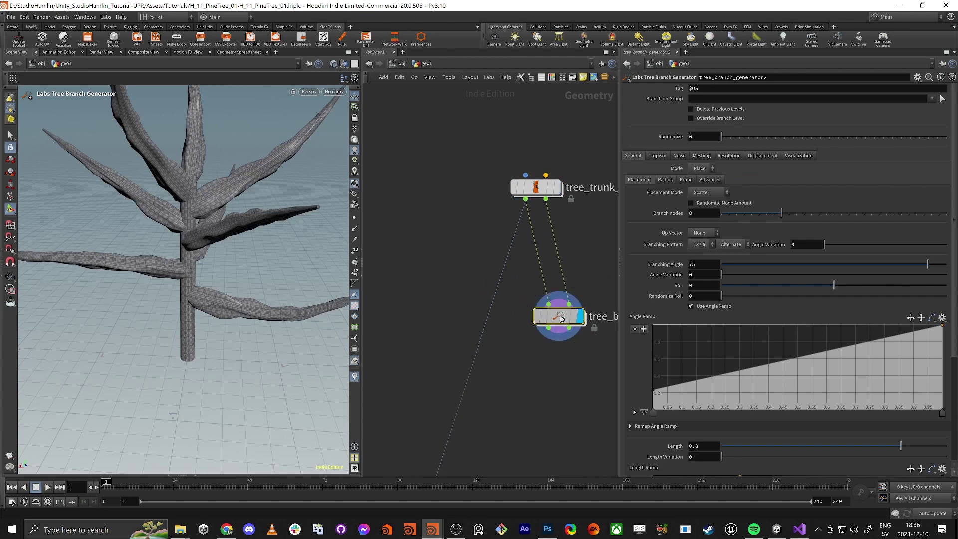
key("Escape")
left_click_drag(150, 273, 210, 273)
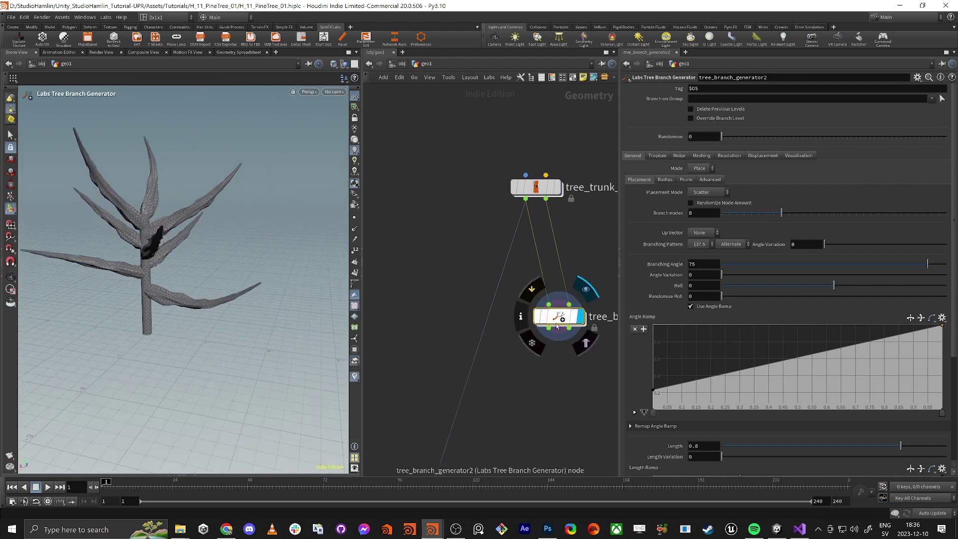
Step: Disable the mesh noise on the second tree branch generator and view the smooth branches
left_click(679, 155)
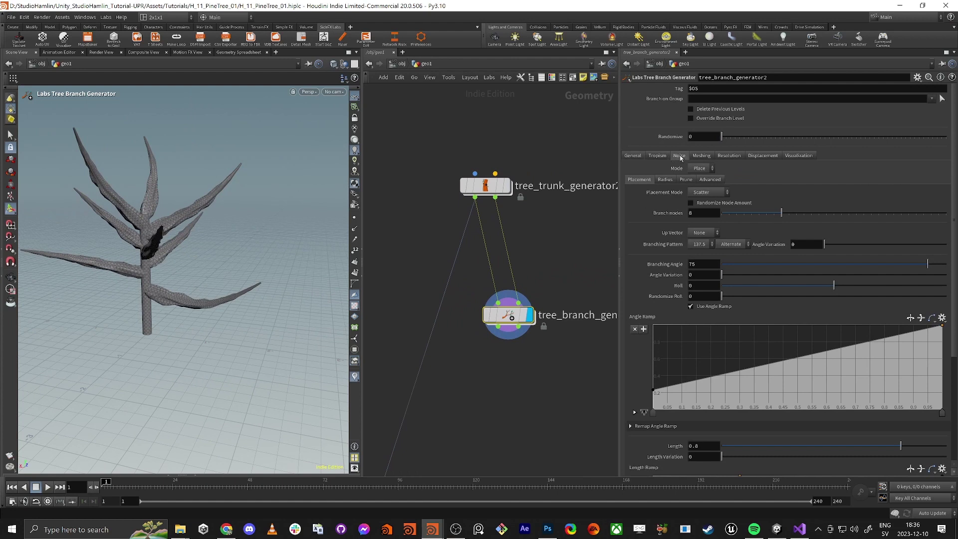
left_click(669, 168)
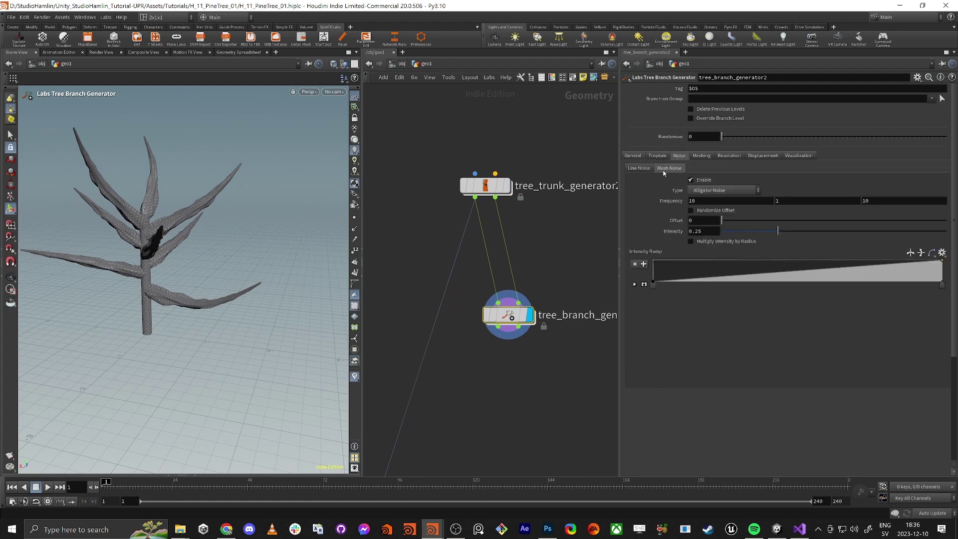
left_click(691, 180)
key("Escape")
left_click_drag(80, 320, 150, 303)
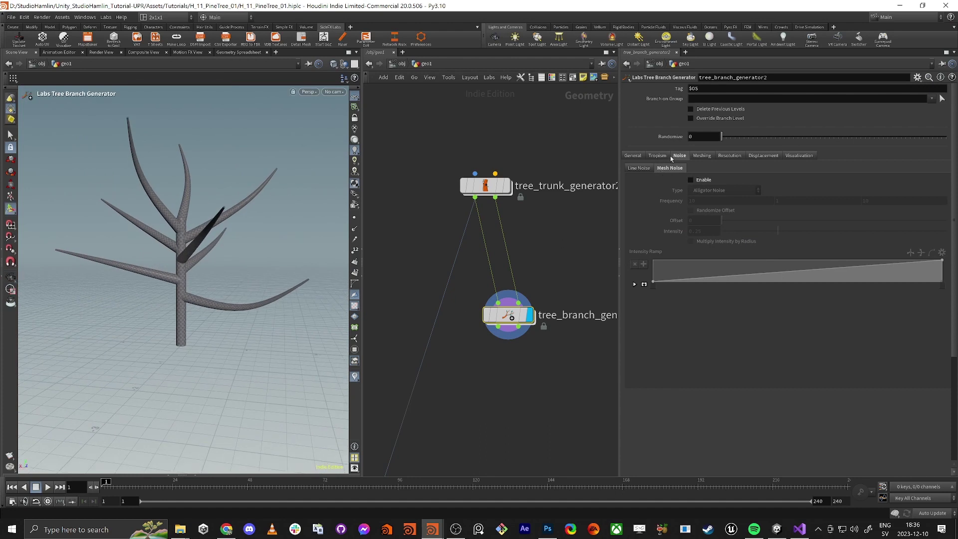
Step: Make the branch generator's radius falloff ramp constant at full value so the branches keep an even thickness
left_click(632, 156)
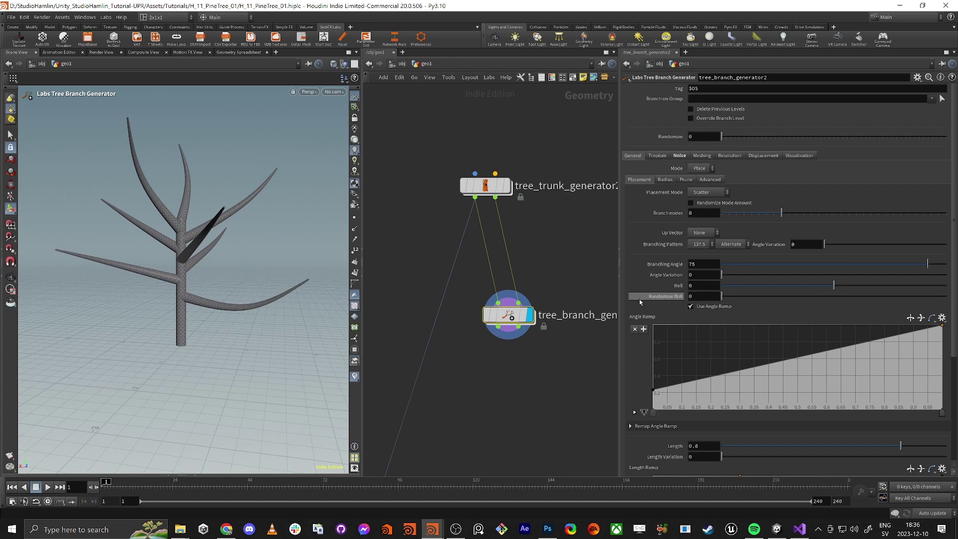
scroll(638, 349, "down", 3)
scroll(638, 349, "down", 3)
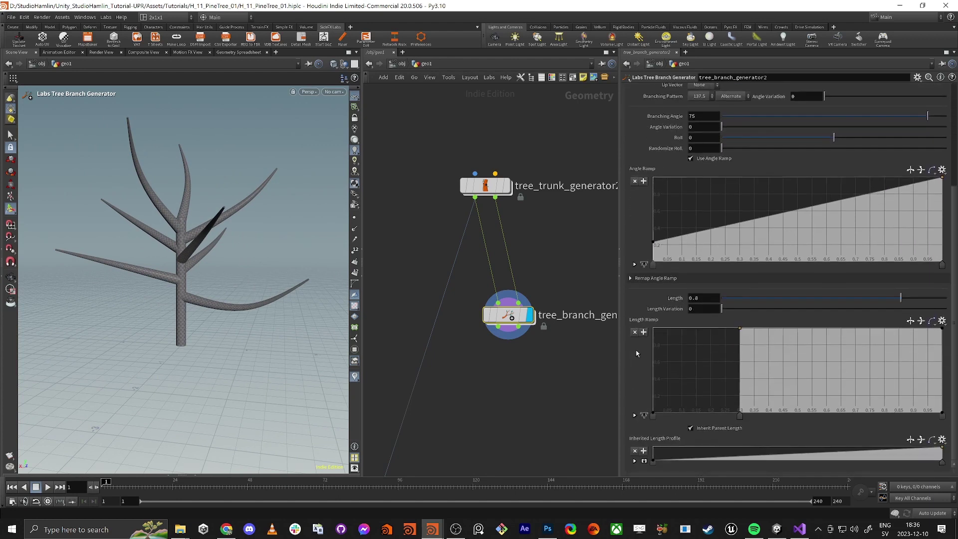
scroll(636, 353, "up", 3)
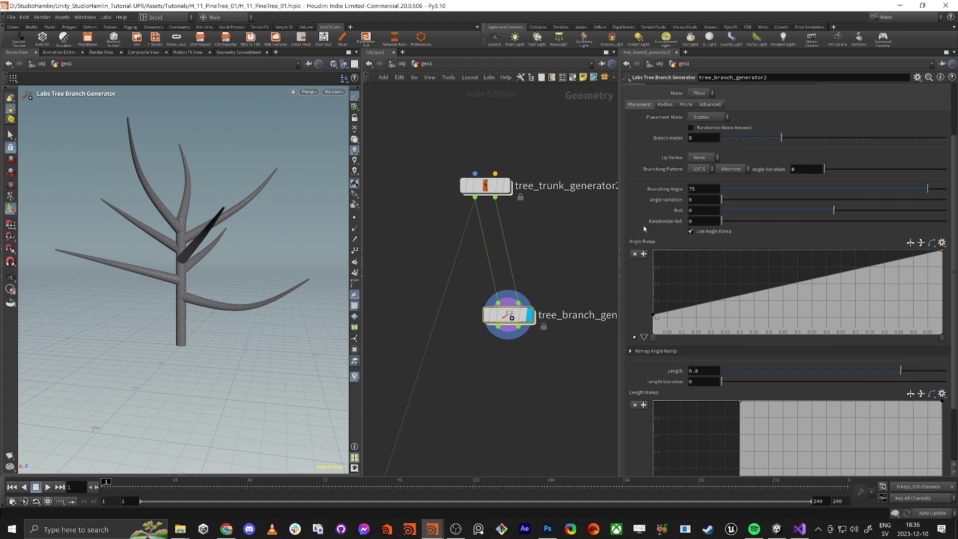
scroll(643, 228, "up", 2)
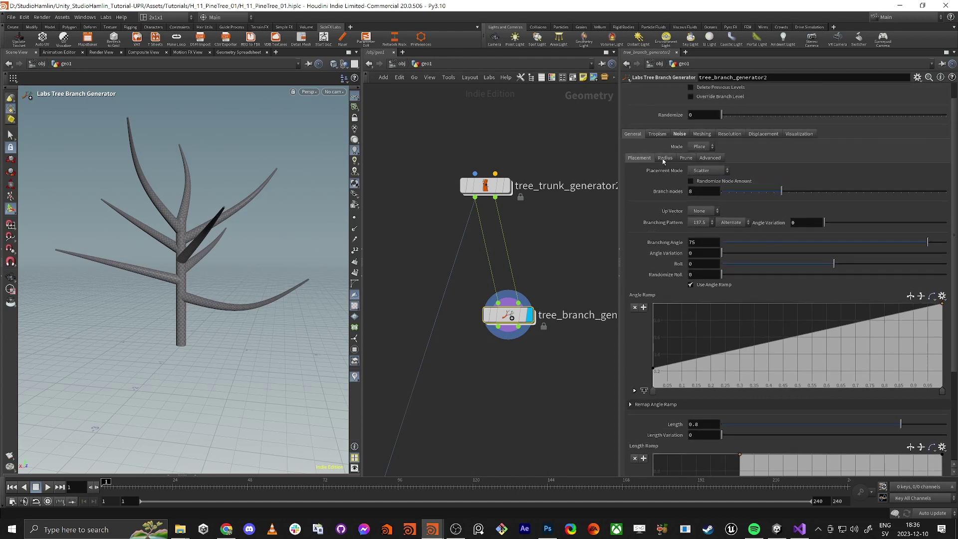
left_click(664, 158)
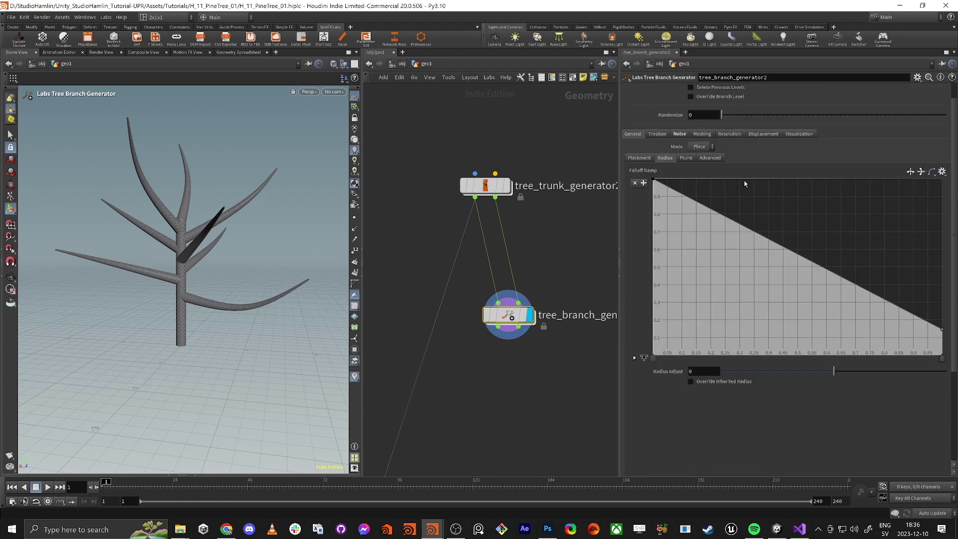
left_click(941, 171)
left_click(932, 182)
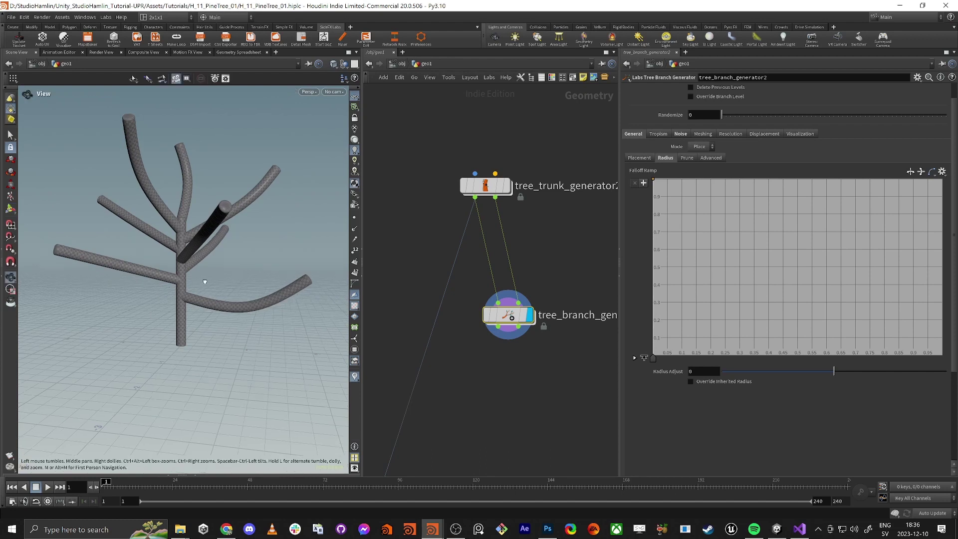
left_click_drag(203, 280, 183, 294, "alt")
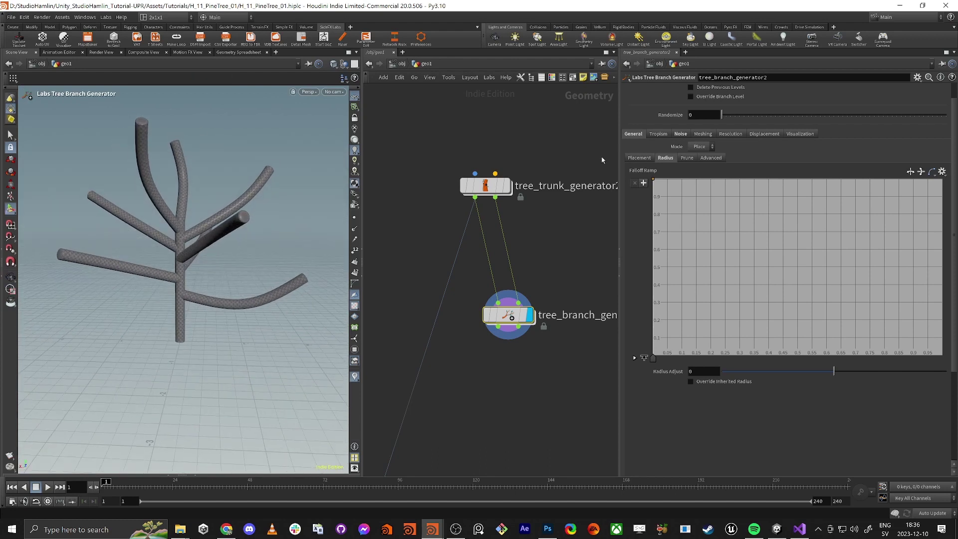
Step: Set the branches' length to 0.599 and their length variation to 0.96
left_click(637, 159)
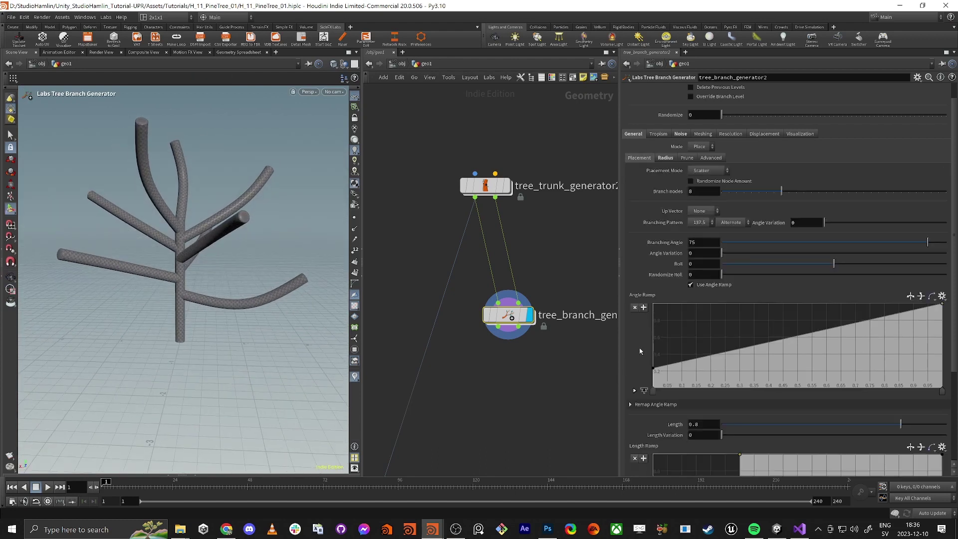
scroll(640, 351, "down", 5)
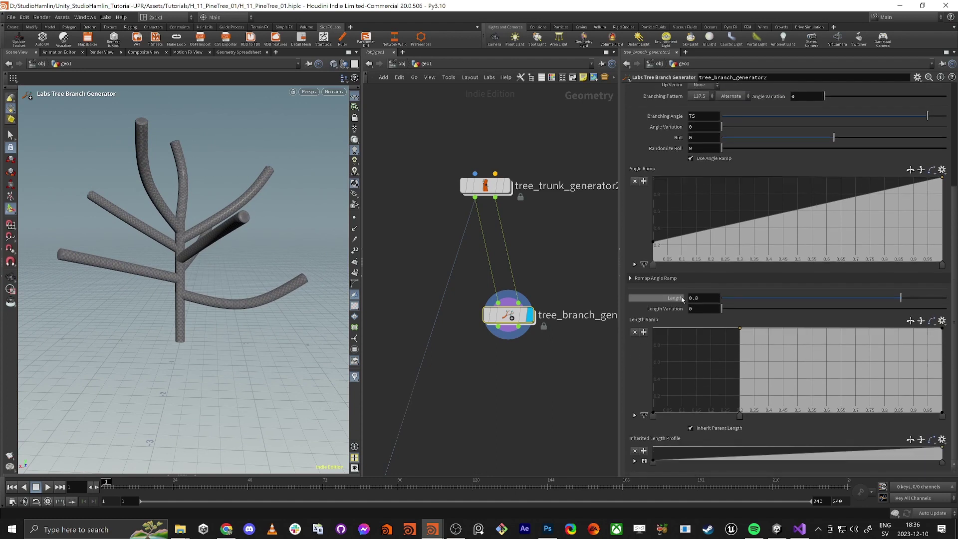
left_click_drag(721, 309, 760, 310)
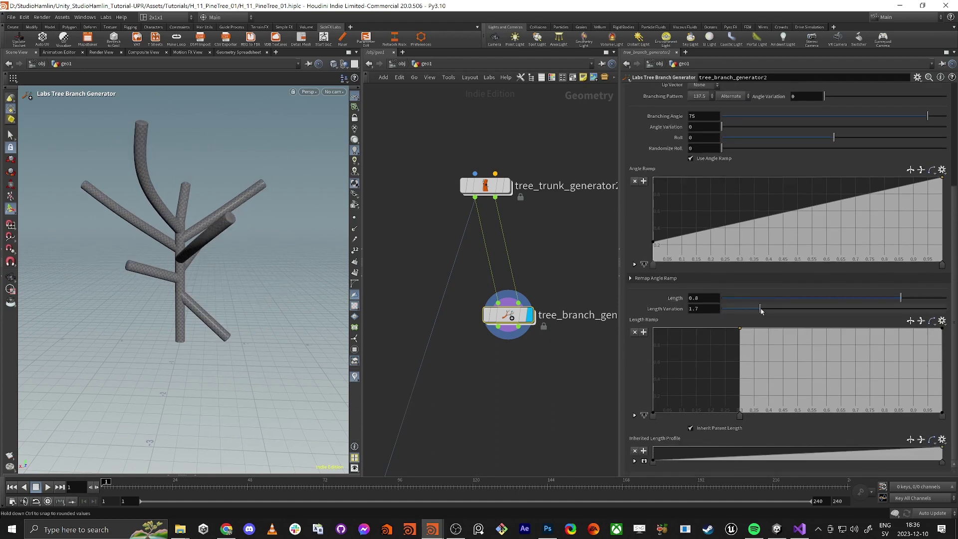
left_click(845, 298)
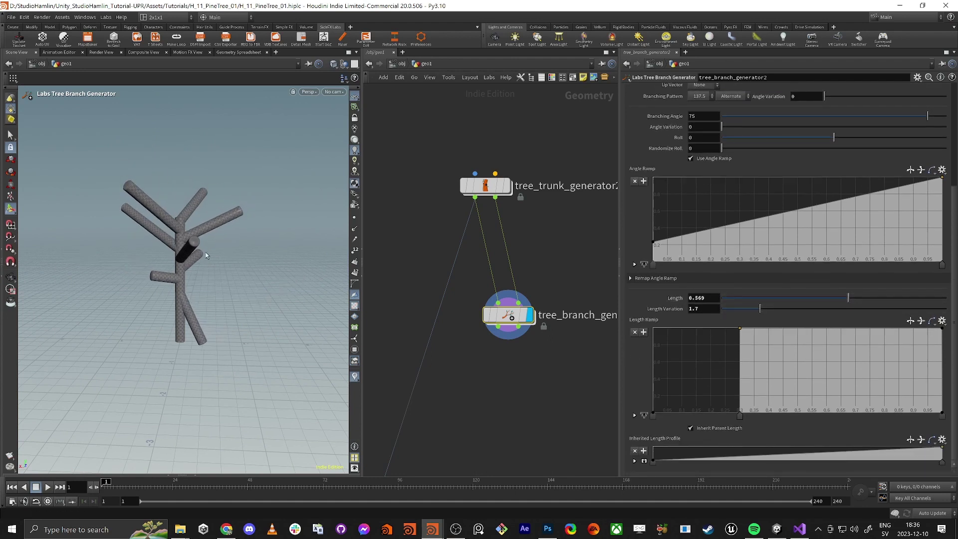
left_click_drag(204, 251, 181, 245, "alt")
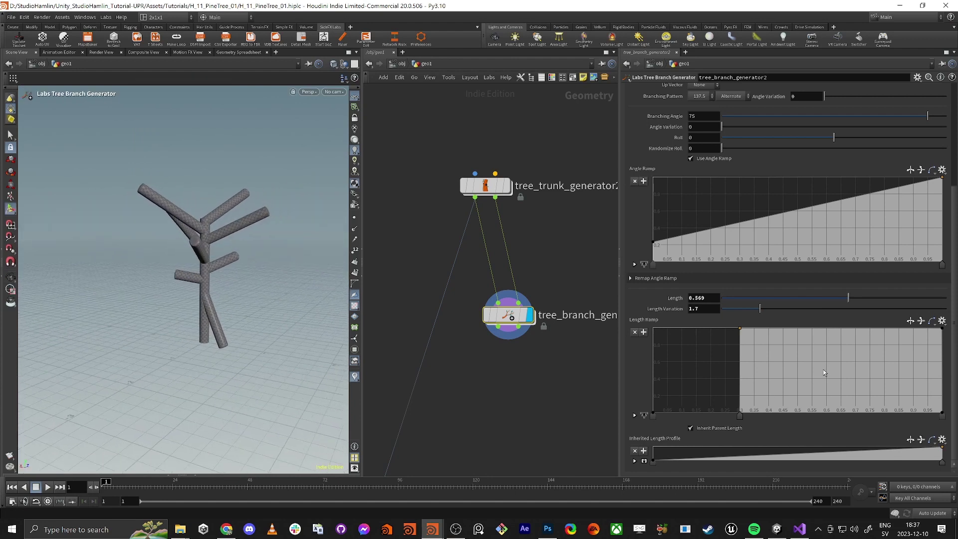
left_click(855, 297)
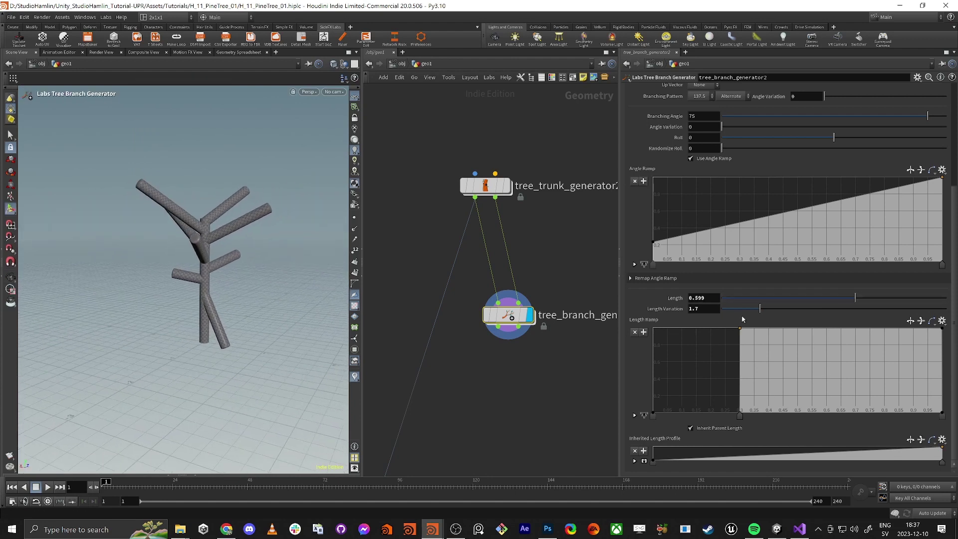
left_click_drag(760, 310, 743, 319)
key("Escape")
mouse_move(210, 349)
left_mouse_down()
mouse_move(224, 348)
mouse_move(215, 348)
left_mouse_up()
Step: Shift the step in the branches' length ramp to about 0.4 and view the result
left_click_drag(743, 418, 771, 415)
key("Escape")
left_click_drag(164, 303, 233, 312)
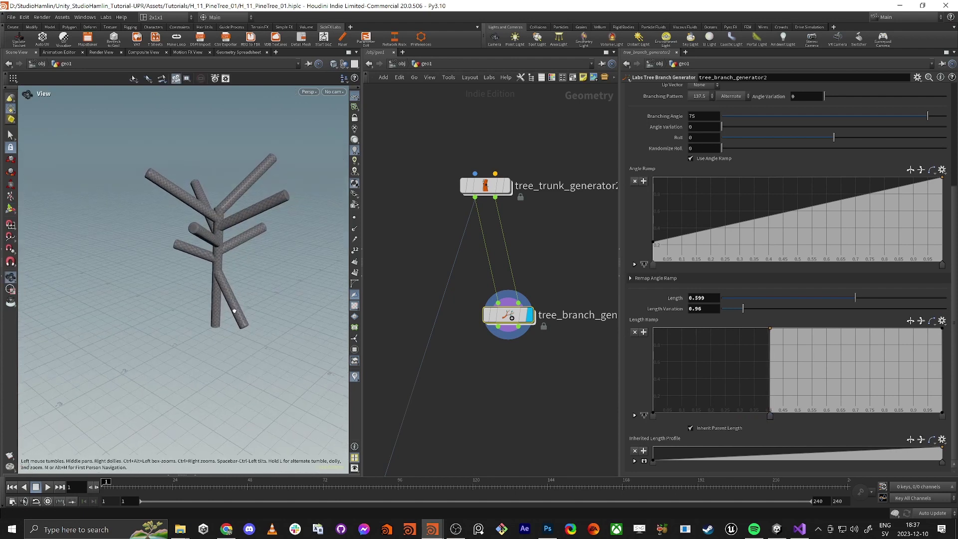
Step: Copy the tree_simple_leaf1 node, paste it beside the second branch generator, and widen the network pane
middle_click_drag(526, 393, 492, 359)
scroll(493, 358, "down", 3)
scroll(493, 358, "down", 5)
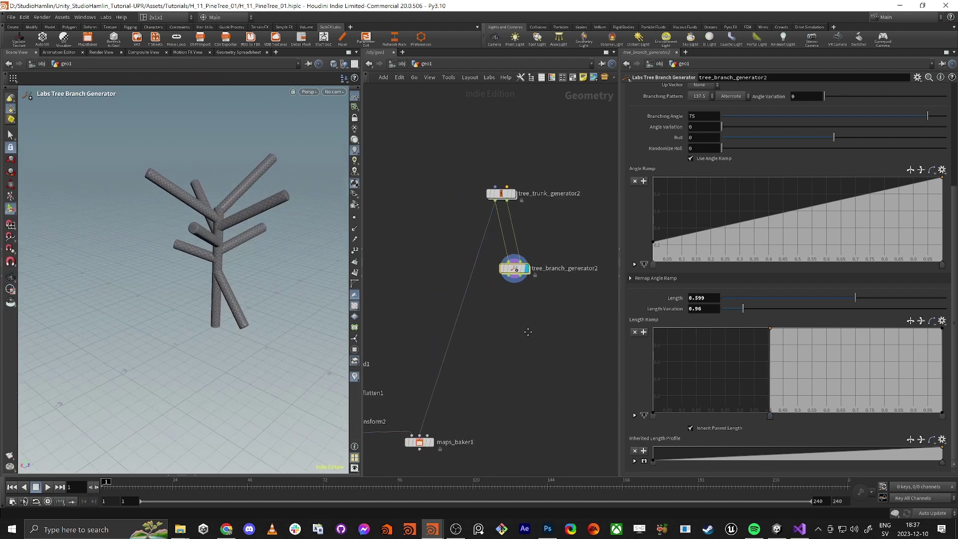
middle_click_drag(386, 268, 442, 291)
scroll(436, 280, "up", 3)
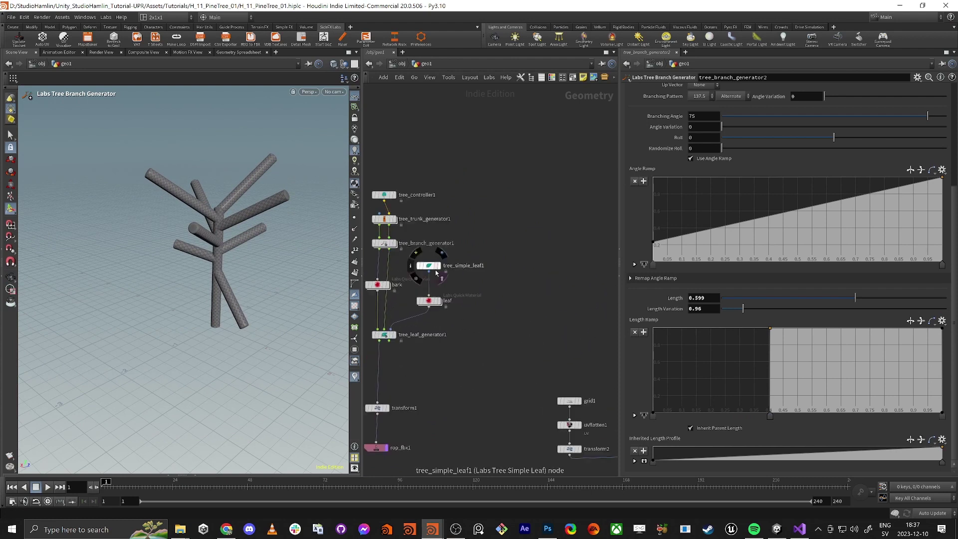
scroll(432, 272, "down", 4)
left_click(432, 269)
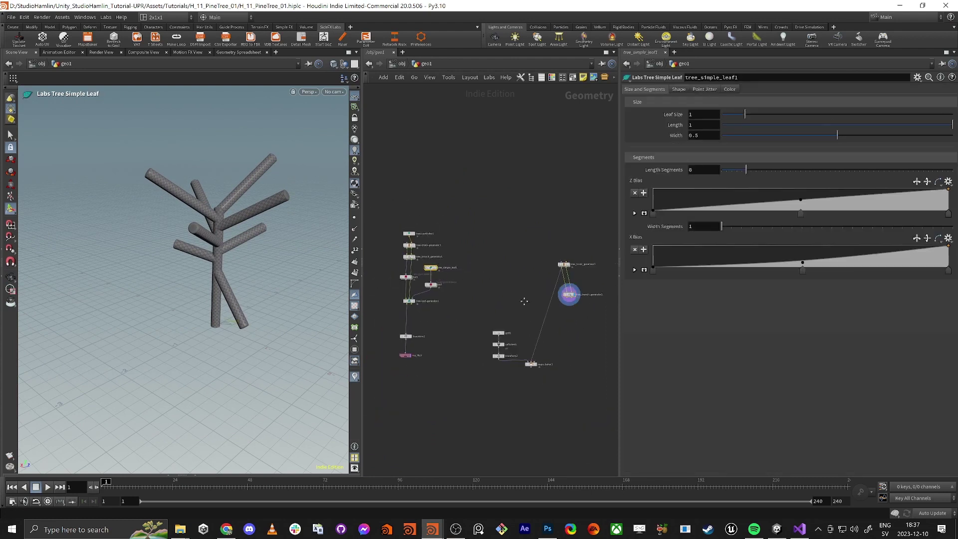
key("ctrl+c")
key("ctrl+v")
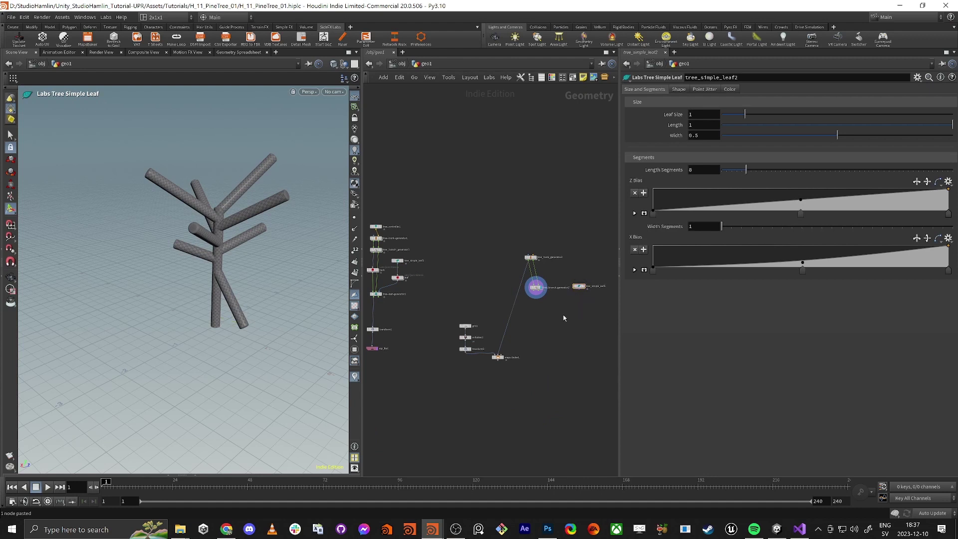
scroll(564, 318, "up", 3)
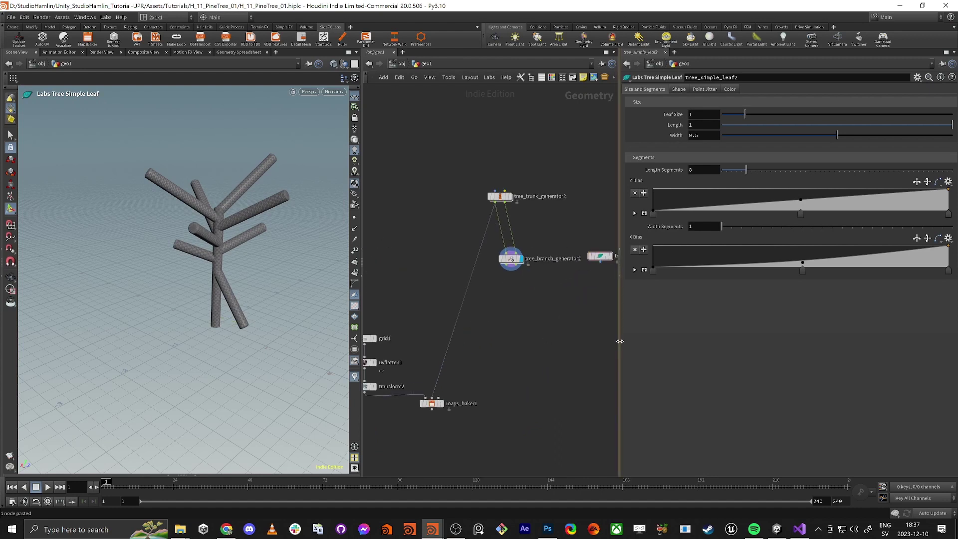
left_click_drag(619, 345, 716, 350)
scroll(587, 299, "up", 3)
middle_click_drag(586, 286, 526, 369)
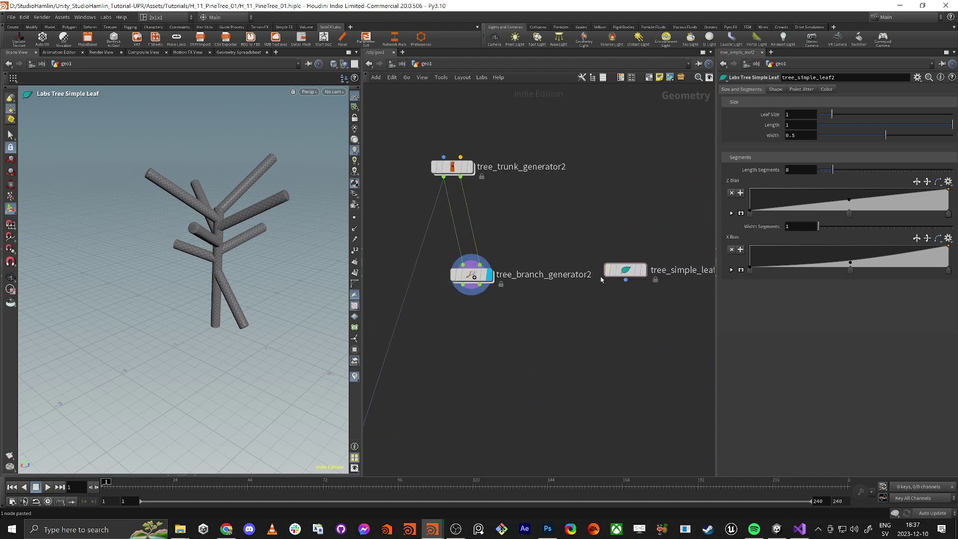
Step: Add a Labs Tree Leaf Generator below the second branch generator
left_click_drag(471, 275, 474, 369)
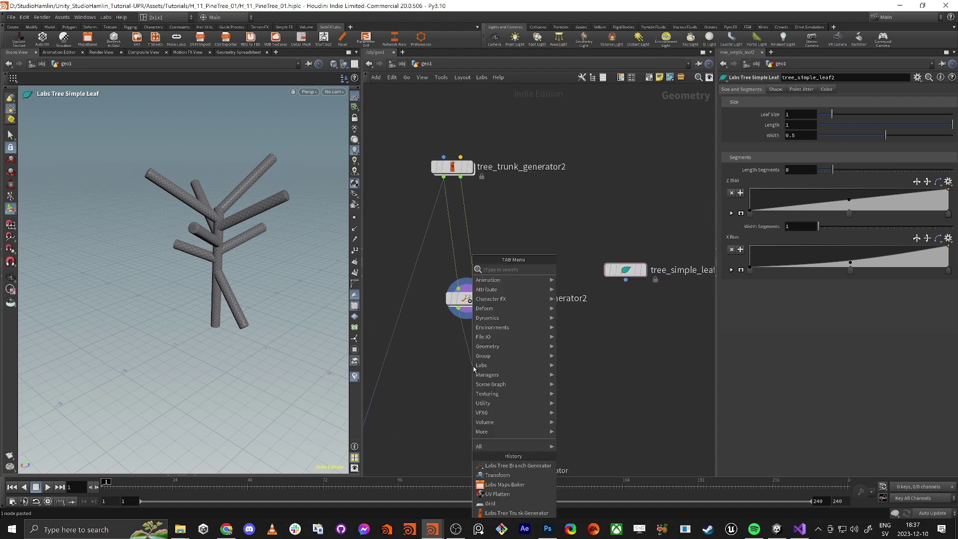
type("branc")
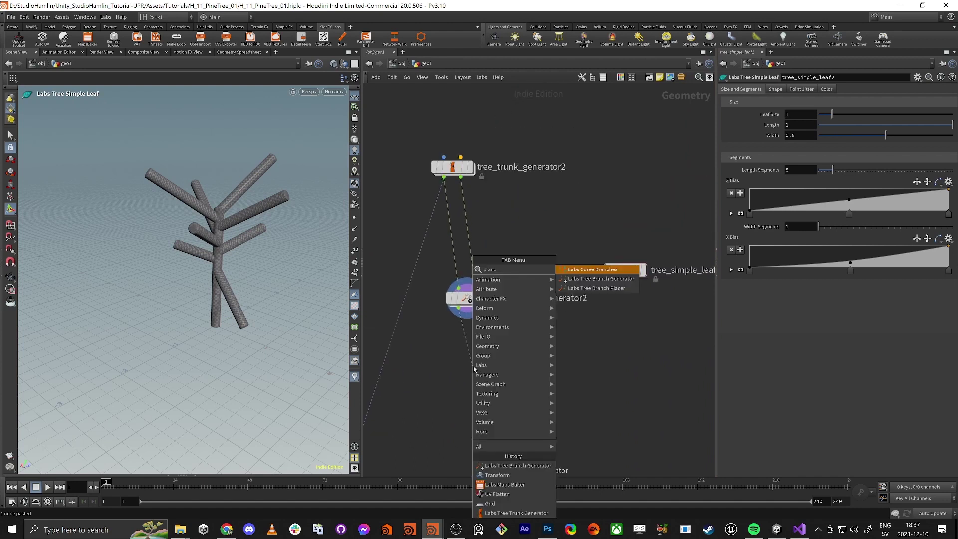
key("BackSpace")
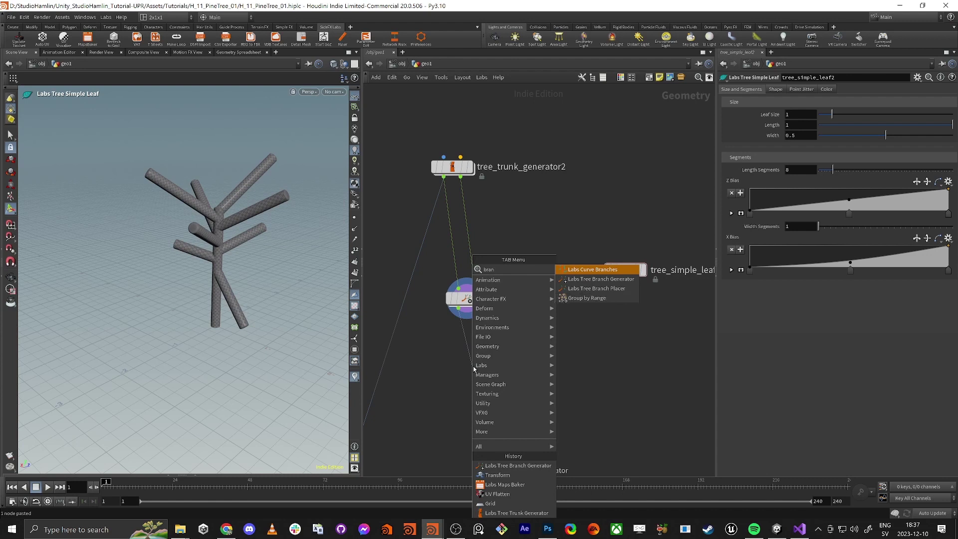
key("BackSpace")
key("BackSpace")
key("BackSpace")
type("leaf")
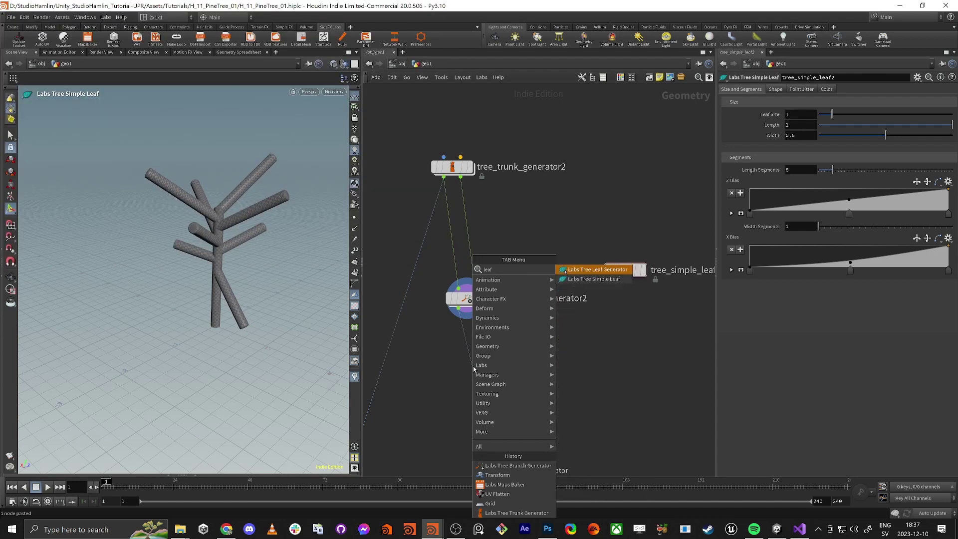
key("Return")
left_click(473, 367)
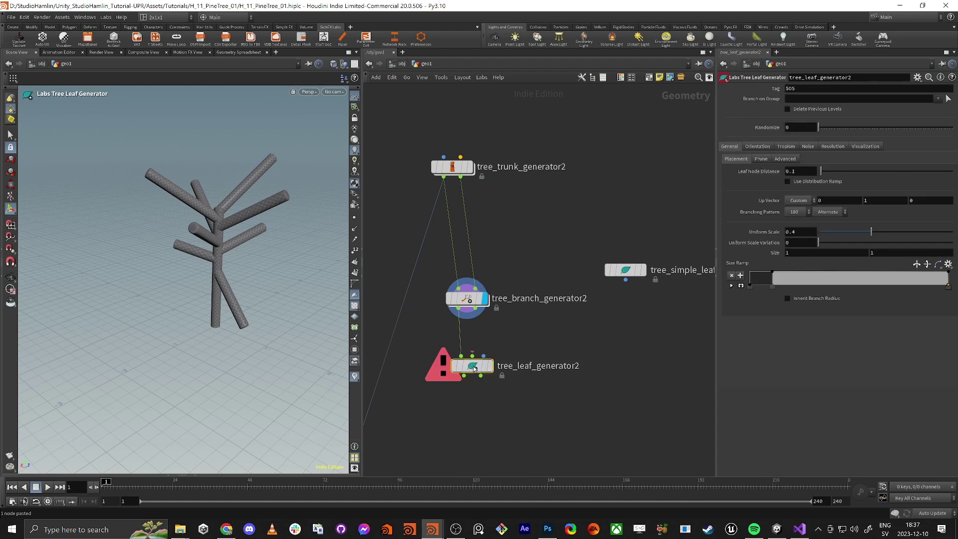
Step: Connect the copied simple leaf and both branch outputs to the new leaf generator and display the leafy branch
left_click_drag(486, 355, 625, 279)
left_click(490, 365)
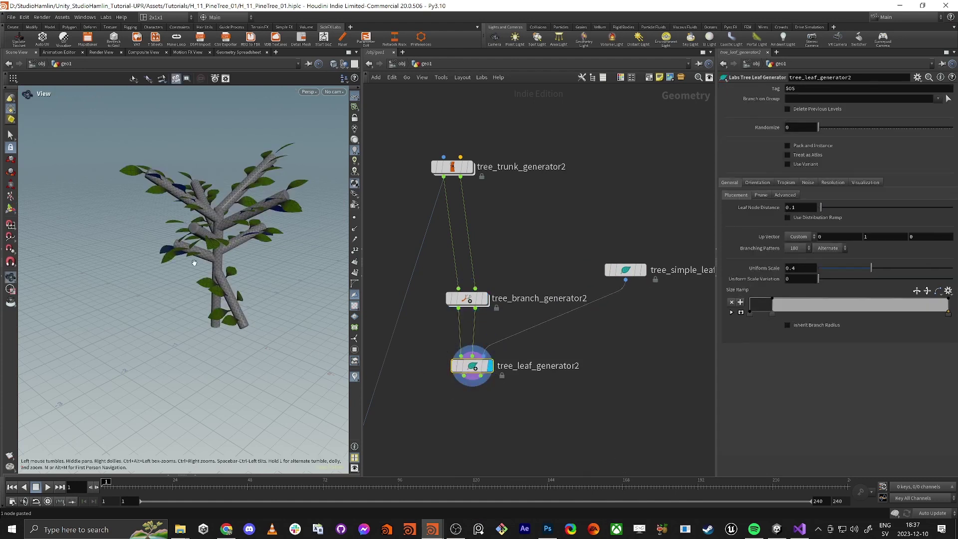
left_click_drag(319, 219, 164, 279)
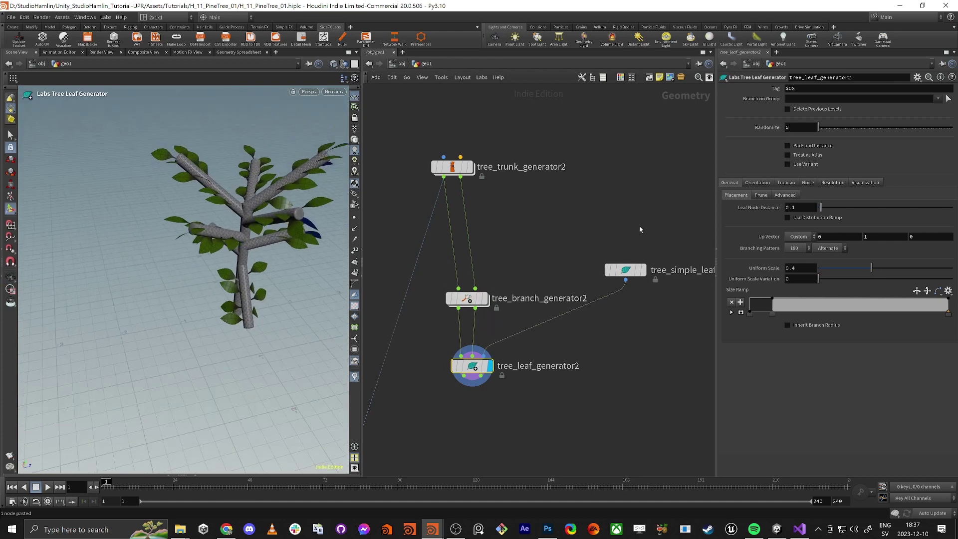
Step: Delete the two raised middle points from the copied simple leaf's leaf profile ramp
left_click_drag(644, 223, 587, 278)
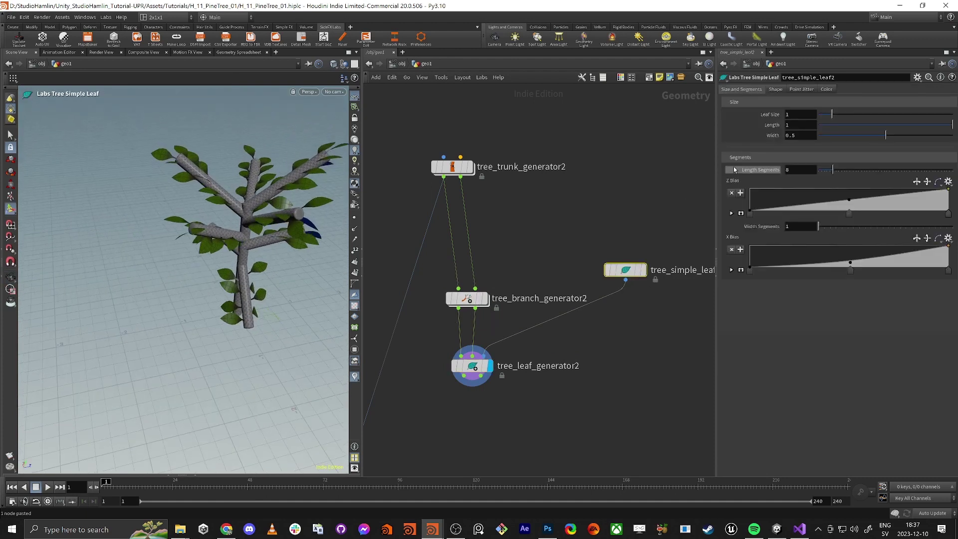
left_click(776, 89)
left_click(828, 159)
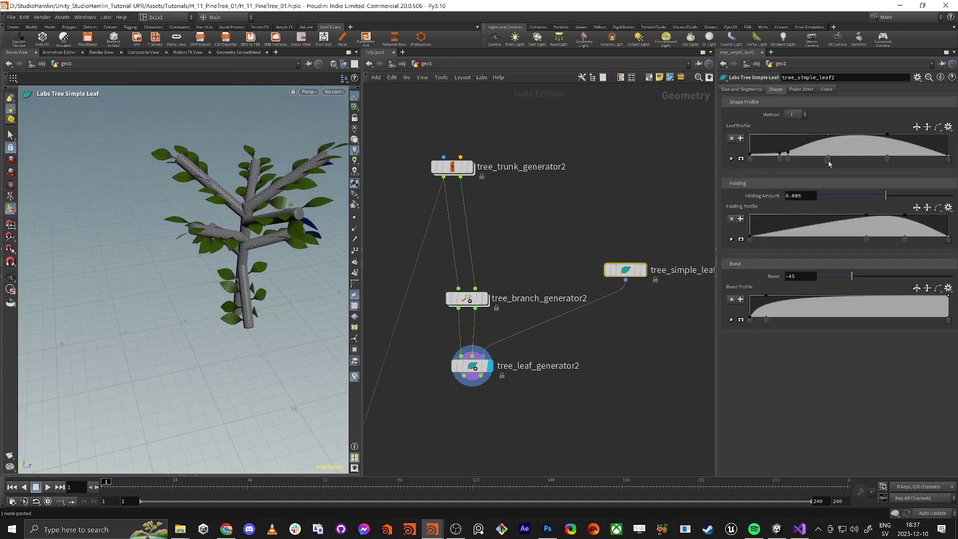
key("Delete")
left_click(887, 160)
key("Delete")
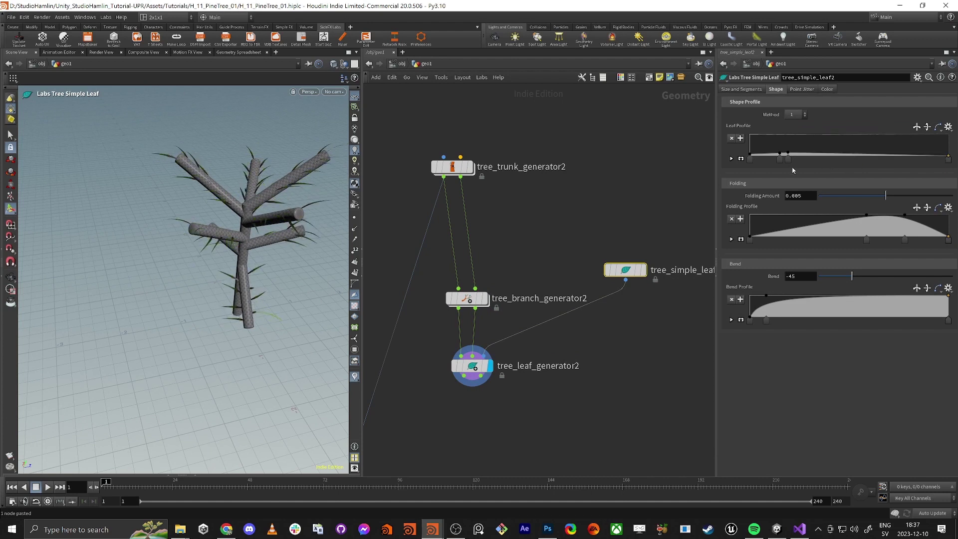
Step: Spread the two remaining inner points of the leaf profile toward its ends, and return to the leaf's size and segment settings
left_click_drag(788, 159, 923, 159)
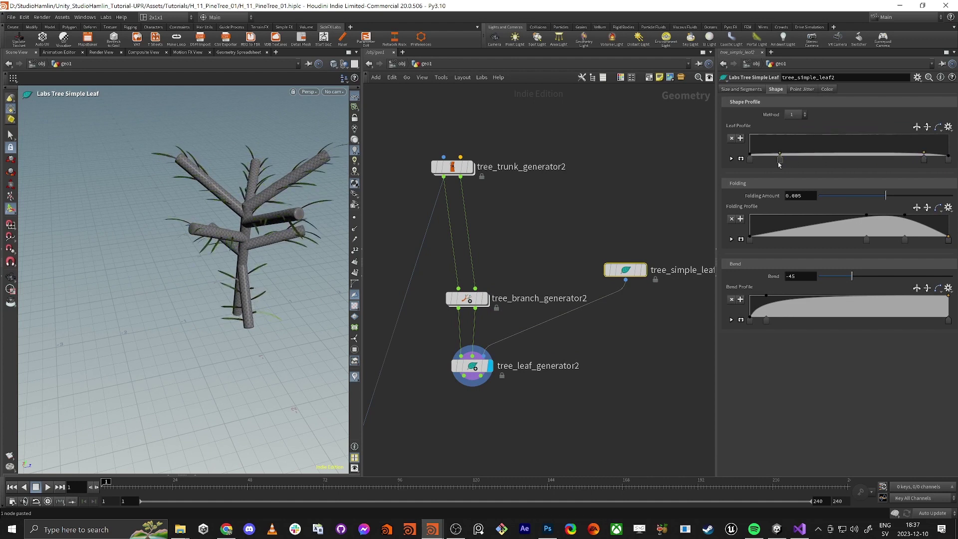
left_click_drag(778, 163, 771, 164)
left_click(736, 90)
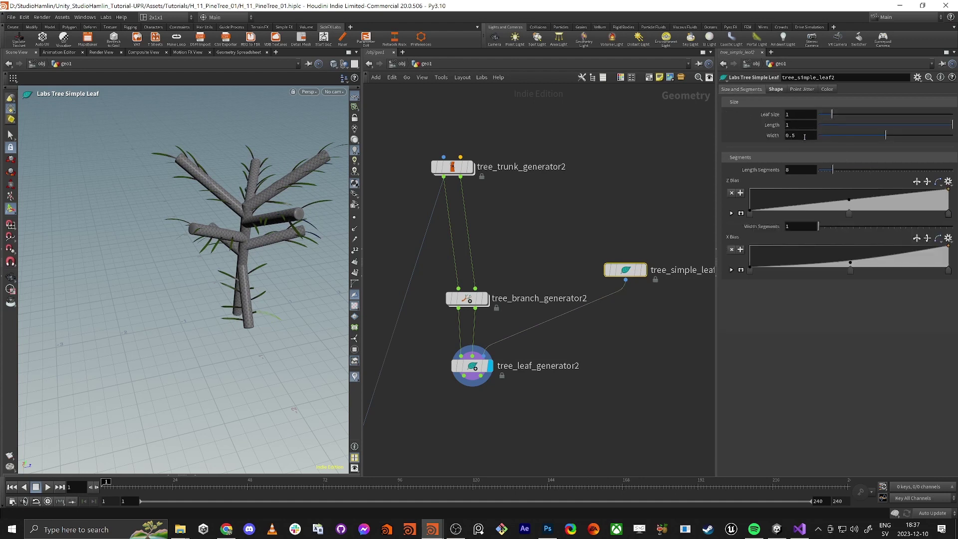
Step: Display the copied simple leaf on its own and set its width to 0.737
left_click_drag(886, 135, 891, 135)
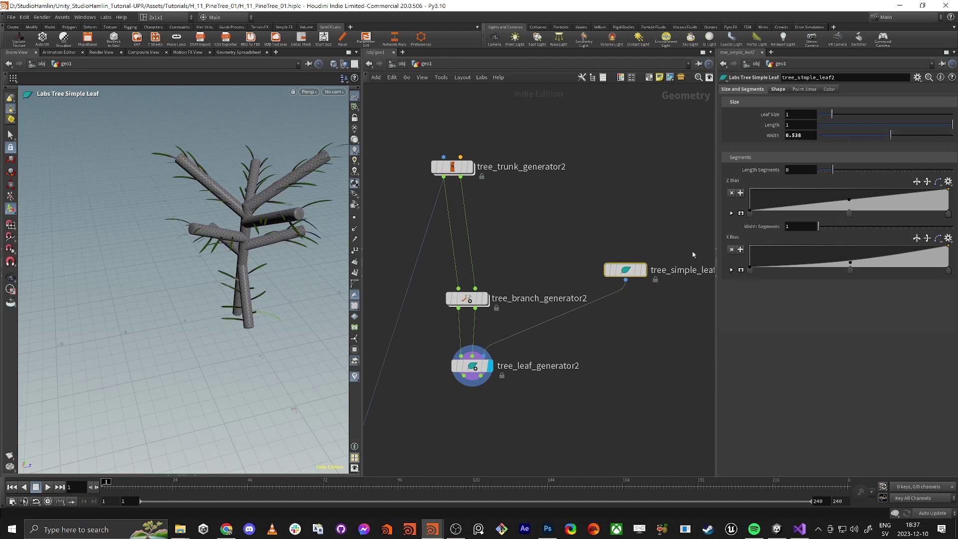
left_click(643, 269)
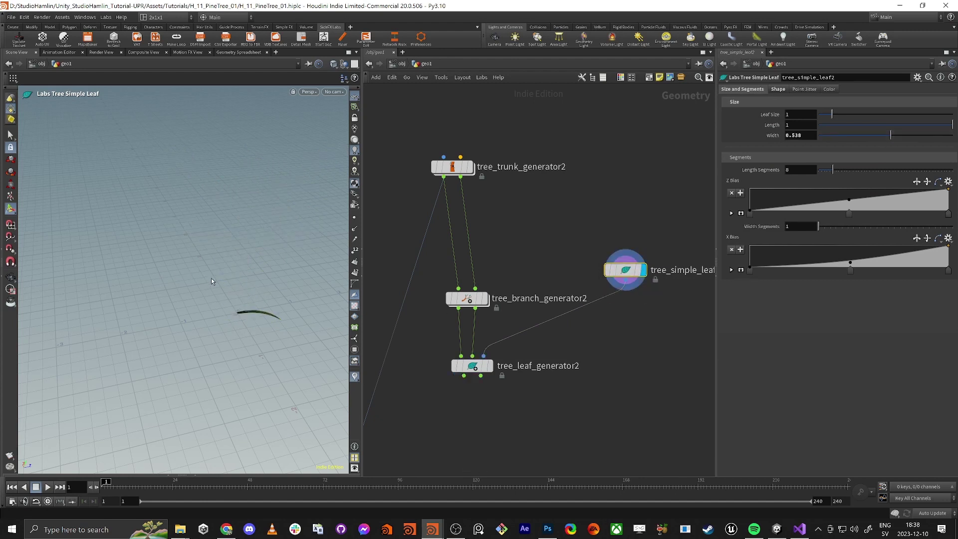
key("space+g")
left_click_drag(212, 281, 150, 242, "alt")
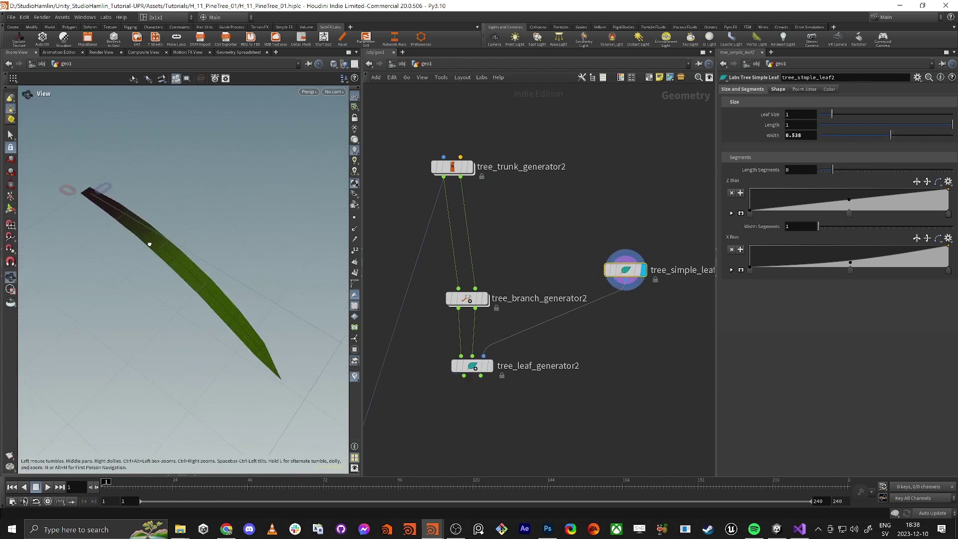
left_click_drag(891, 139, 919, 139)
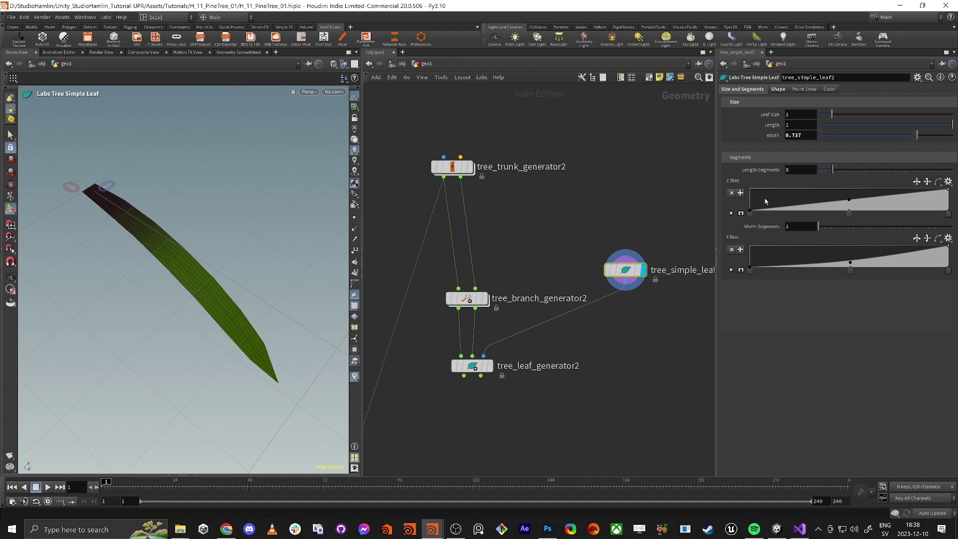
Step: Flatten the simple leaf's folding profile by deleting the two raised inner points from its ramp
left_click(778, 89)
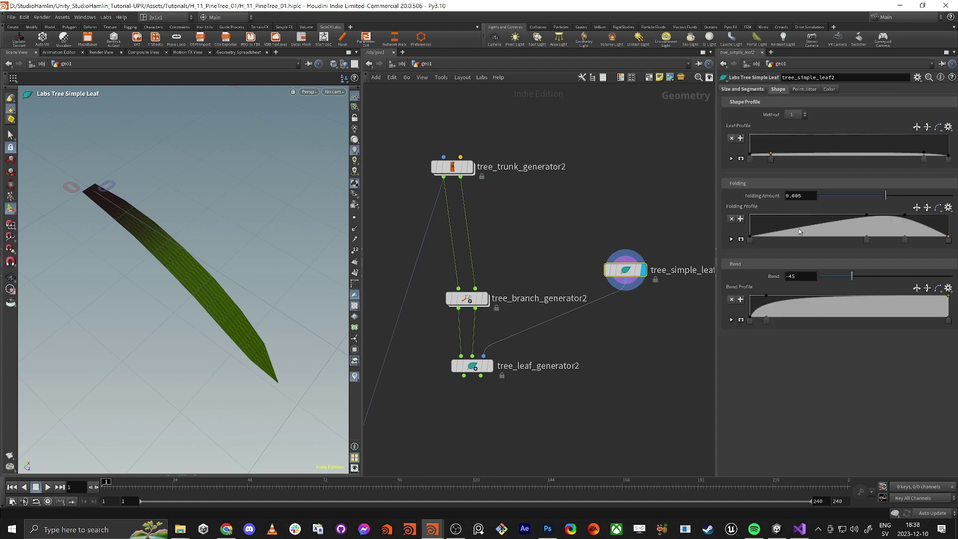
key("Delete")
left_click(905, 240)
key("Delete")
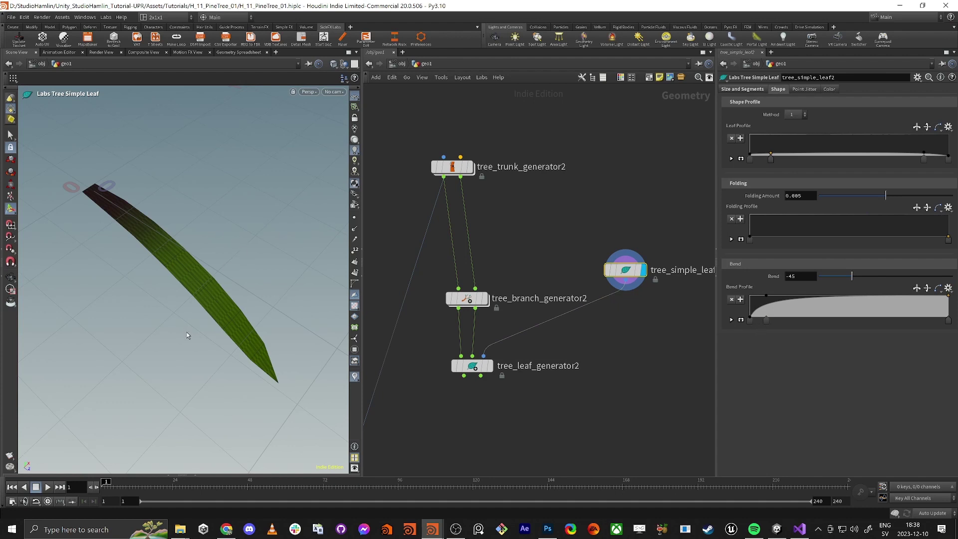
Step: Delete the inner point and the start point from the simple leaf's bend profile ramp
left_click_drag(188, 335, 228, 274)
left_click(766, 320)
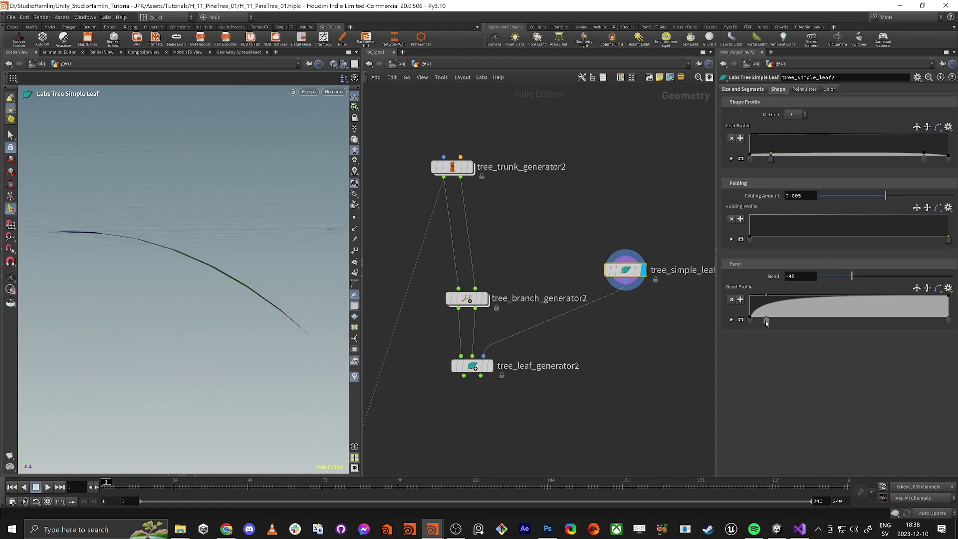
key("Delete")
left_click(750, 320)
key("Delete")
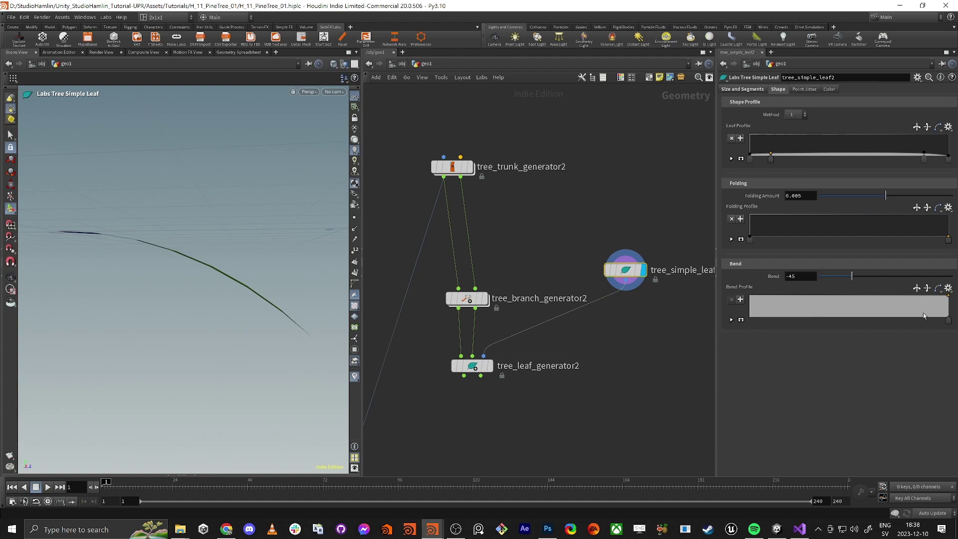
Step: Add a low point near the end of the bend profile and delete the full-height end point for a gentler bend
left_click_drag(923, 315, 927, 310)
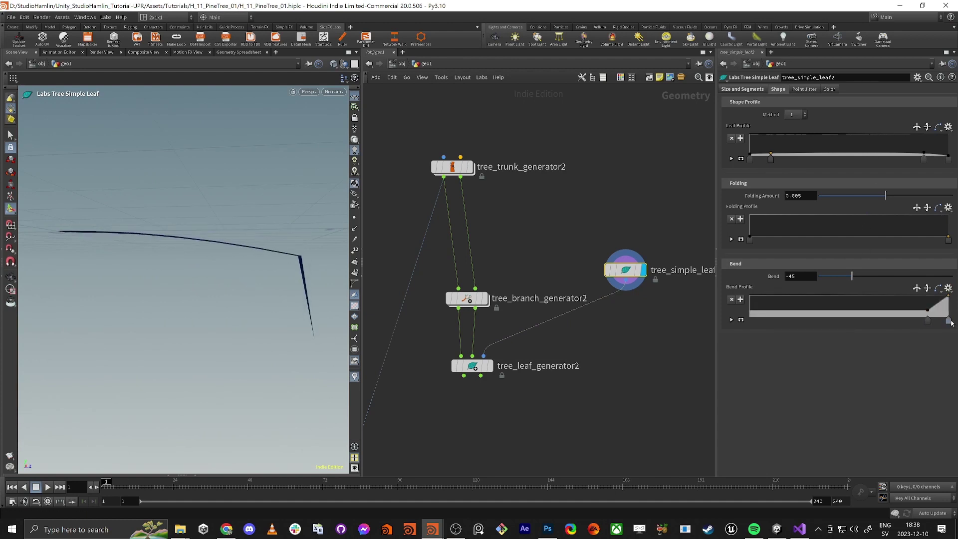
left_click(948, 320)
key("Delete")
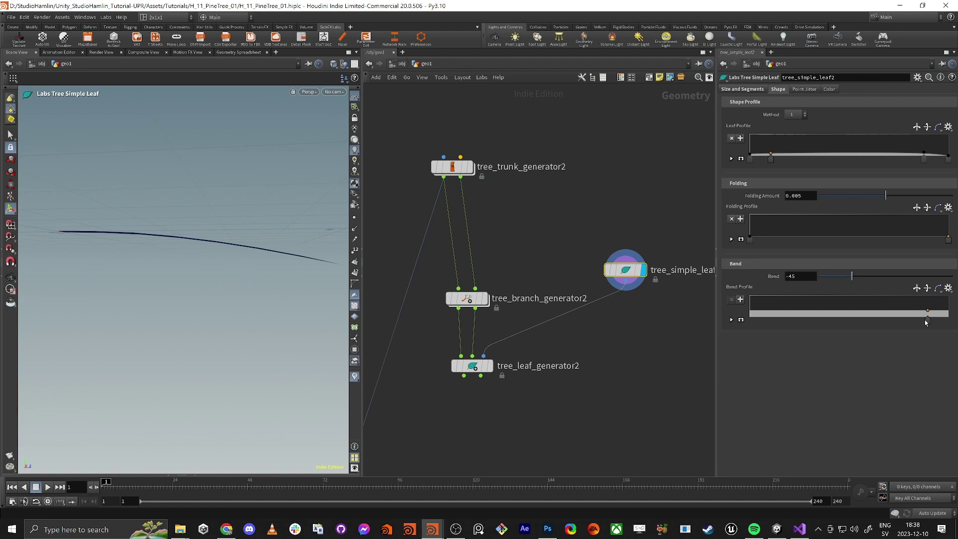
key("Escape")
left_click_drag(201, 226, 181, 248)
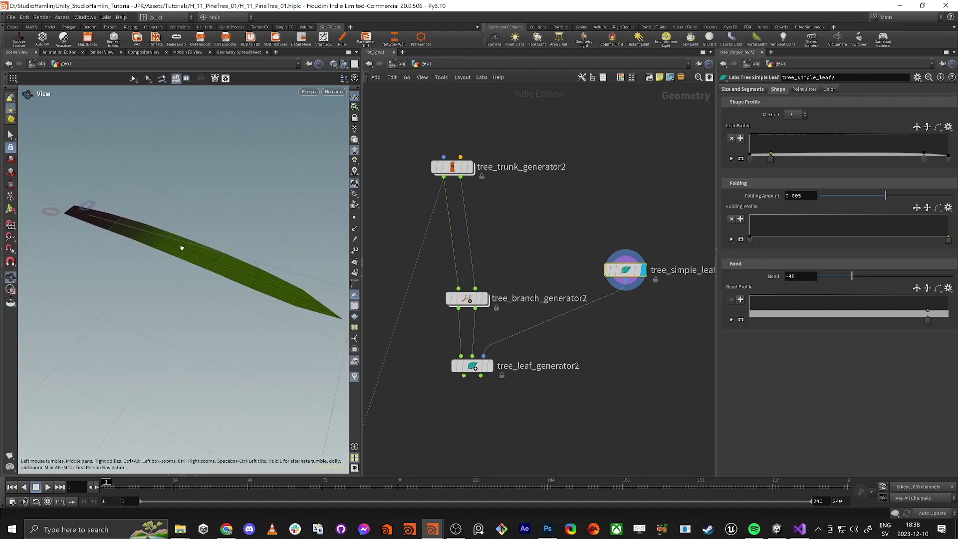
Step: Display the leafy branch from the second leaf generator and open that generator's parameters
left_click(489, 365)
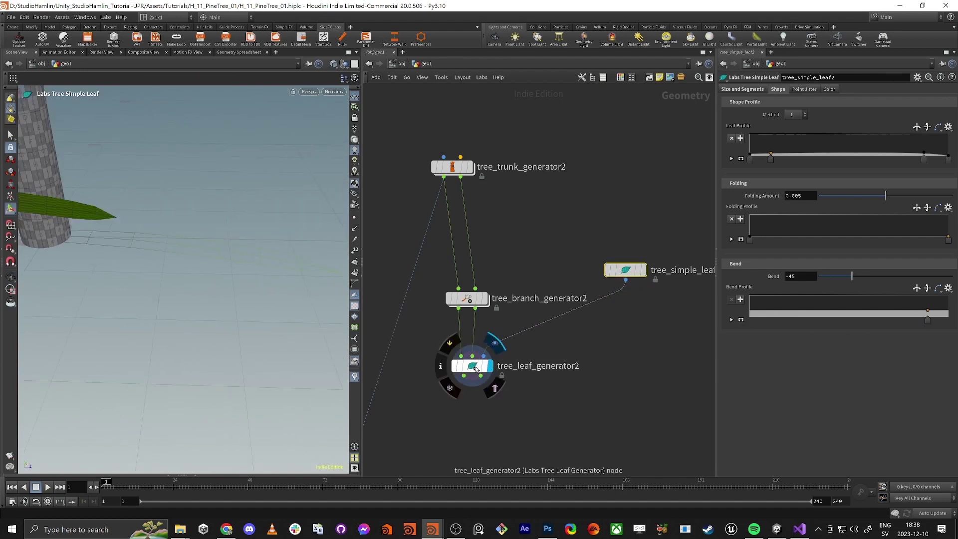
left_click(476, 368)
left_click_drag(199, 239, 183, 275)
scroll(218, 227, "up", 5)
scroll(218, 227, "down", 3)
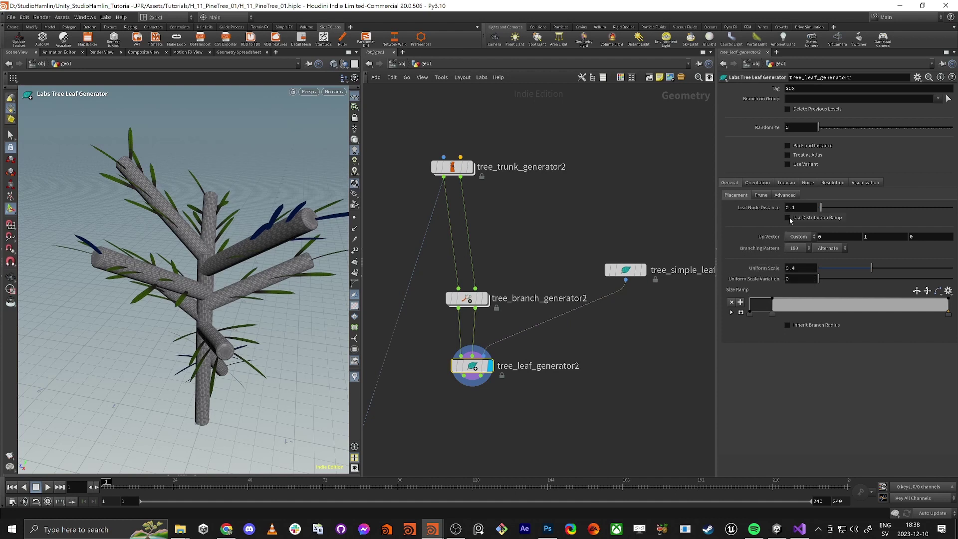
Step: Set the second leaf generator's leaf node distance to 0.025
mouse_move(820, 207)
left_mouse_down()
mouse_move(878, 210)
mouse_move(822, 210)
left_mouse_up()
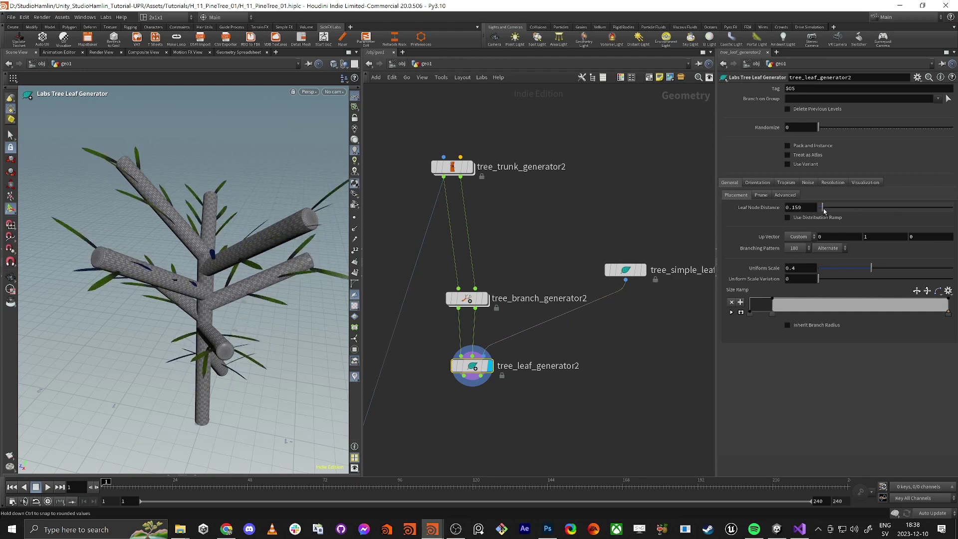
left_click(790, 208)
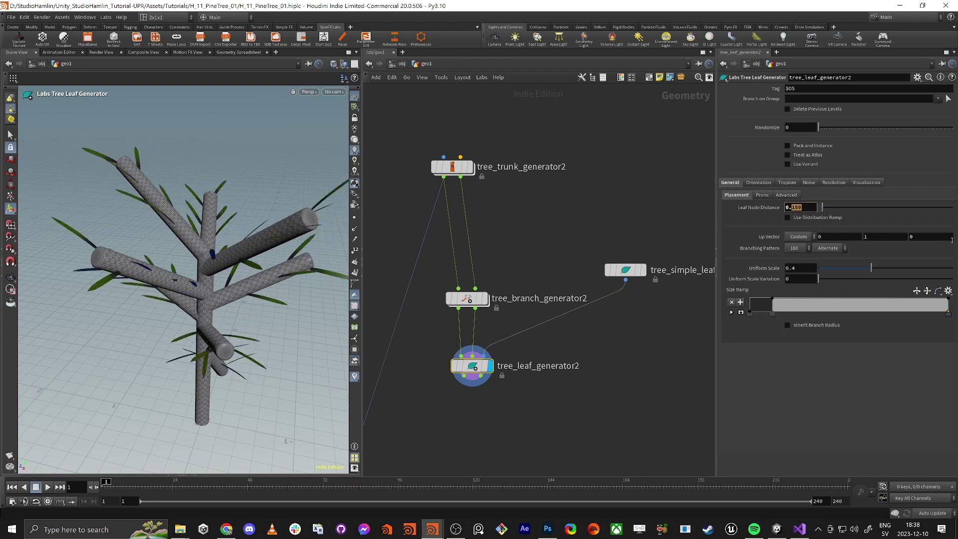
type("0.0")
key("Return")
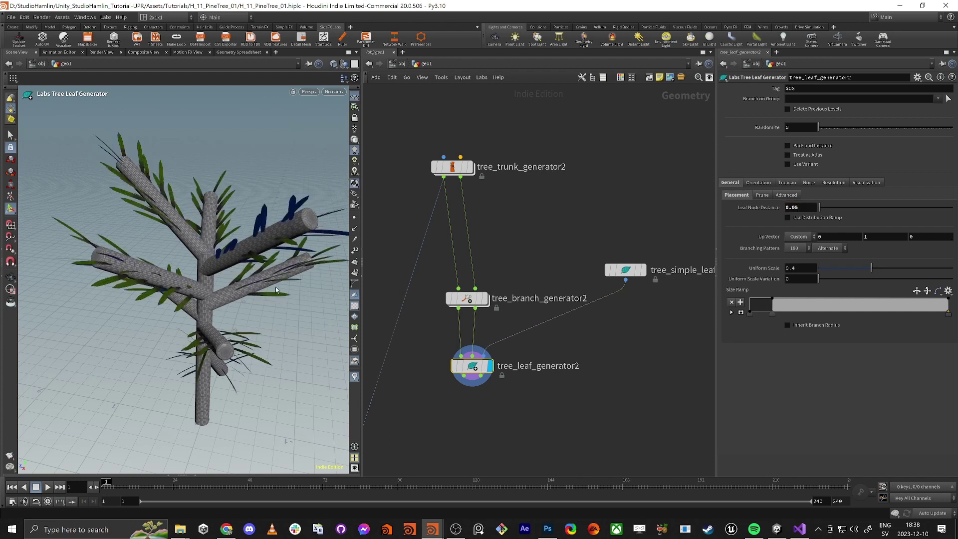
left_click_drag(275, 288, 330, 293, "alt")
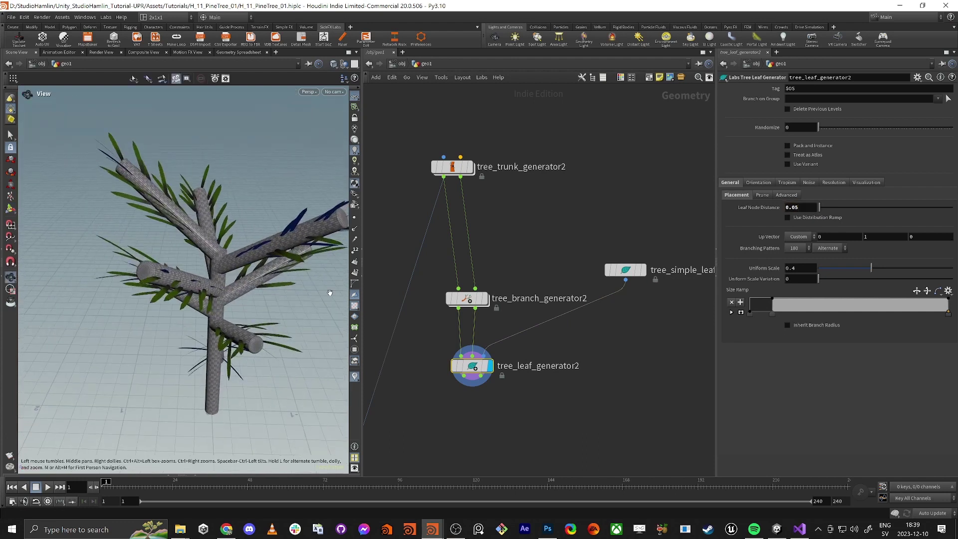
left_click(795, 209)
type("2")
key("Return")
left_click_drag(235, 249, 324, 290, "alt")
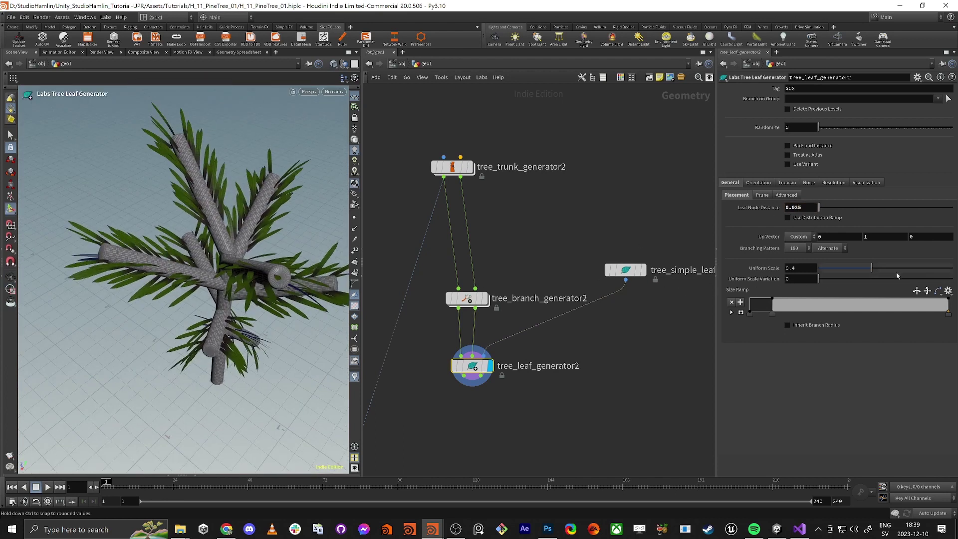
Step: Set the leaves' uniform scale to 0.517 with a variation of 0.184, and make the size ramp full height along the whole branch
left_click_drag(897, 275, 841, 281)
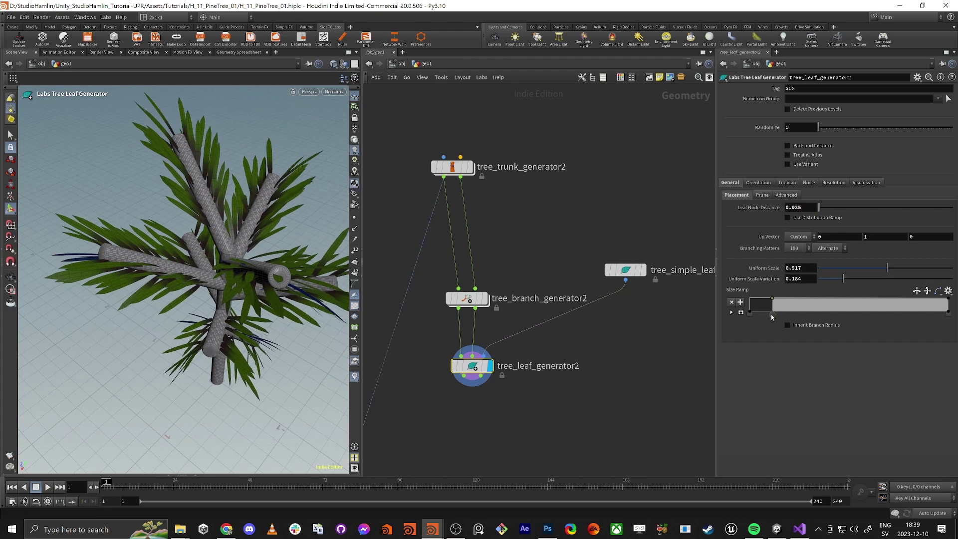
left_click_drag(771, 317, 751, 318)
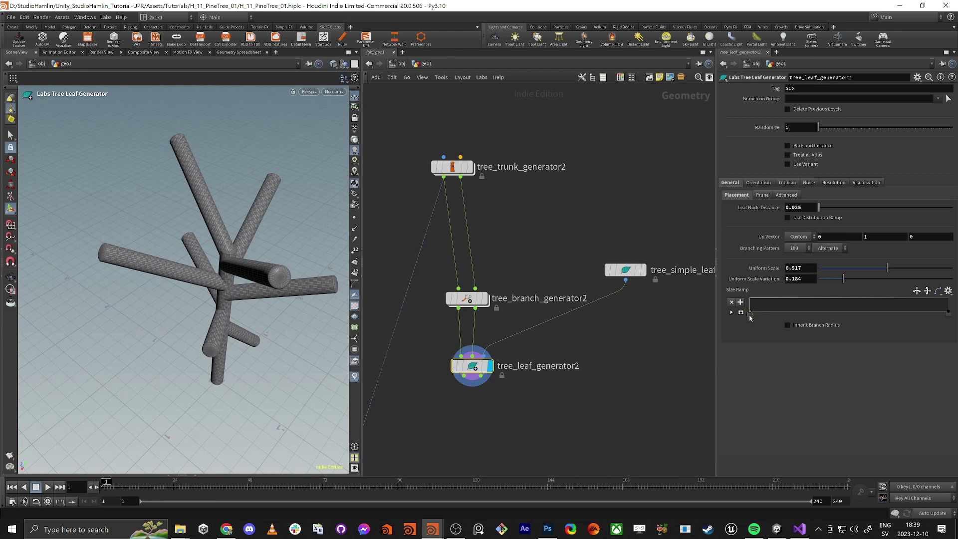
left_click_drag(749, 311, 749, 297)
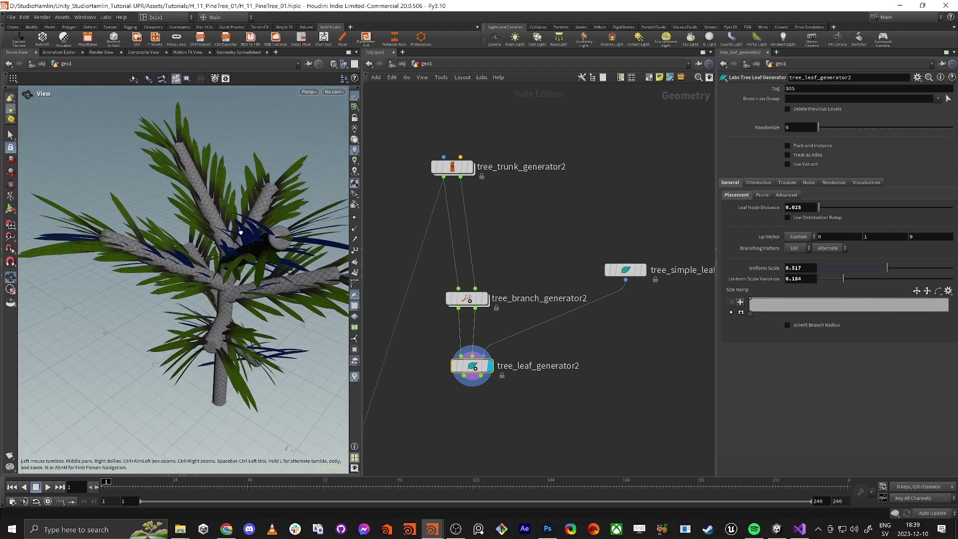
left_click_drag(240, 232, 145, 277)
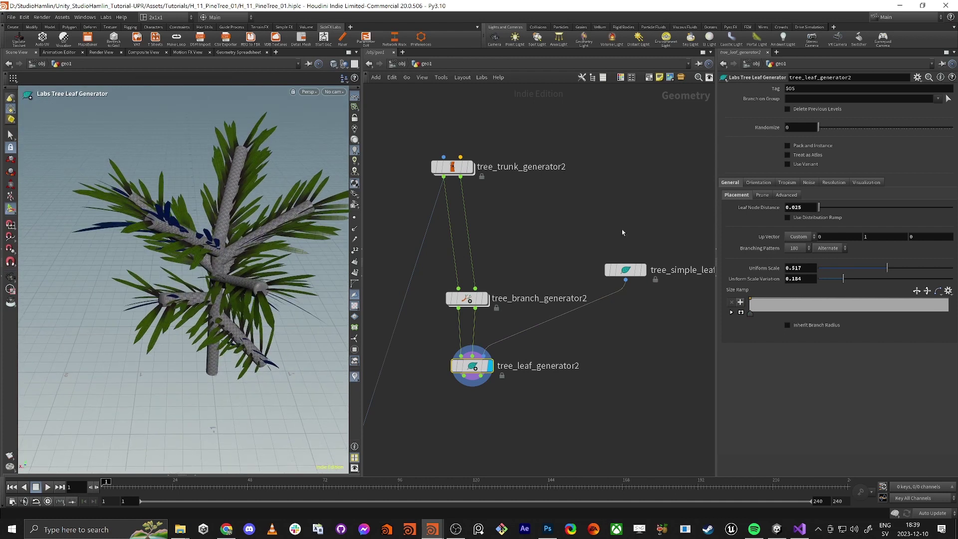
Step: Set the leaf orientation's roll, yaw, pitch and twist, including their randomize values, to 0
left_click(762, 195)
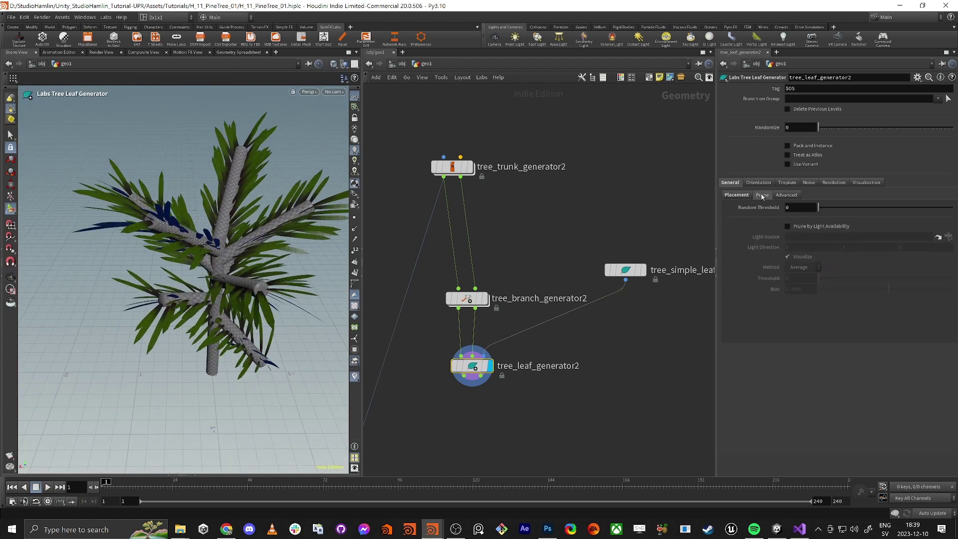
left_click(737, 195)
left_click(759, 183)
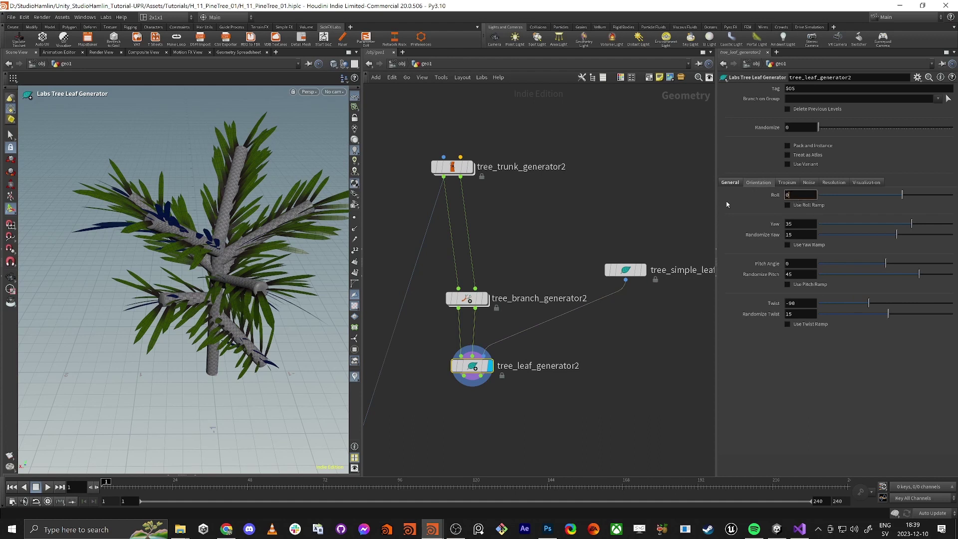
key("Tab")
type("0")
key("Tab")
type("0")
key("Tab")
type("0")
key("Tab")
type("0")
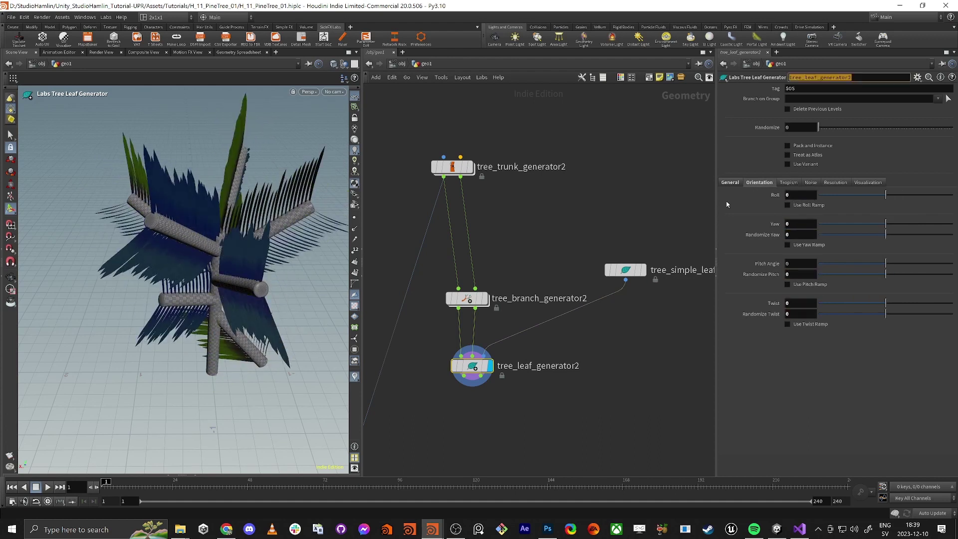
key("Escape")
left_click_drag(270, 252, 295, 252)
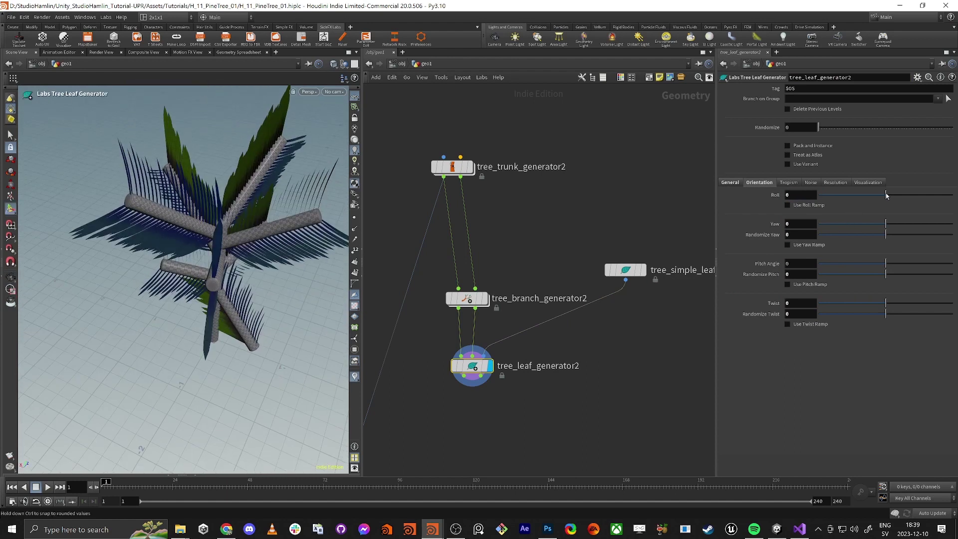
Step: Set the leaf roll to 88, yaw to 26.3 and randomize yaw to 66.2
left_click_drag(886, 194, 934, 235)
left_click_drag(189, 209, 242, 252)
key("space")
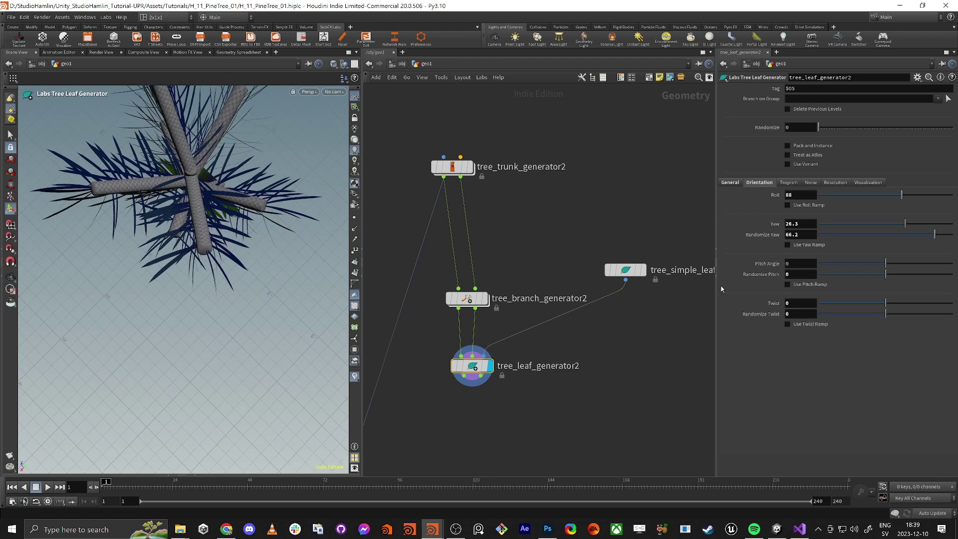
Step: Set the leaf pitch angle to 43.7 and randomize pitch to -67.2
left_click_drag(887, 267, 918, 263)
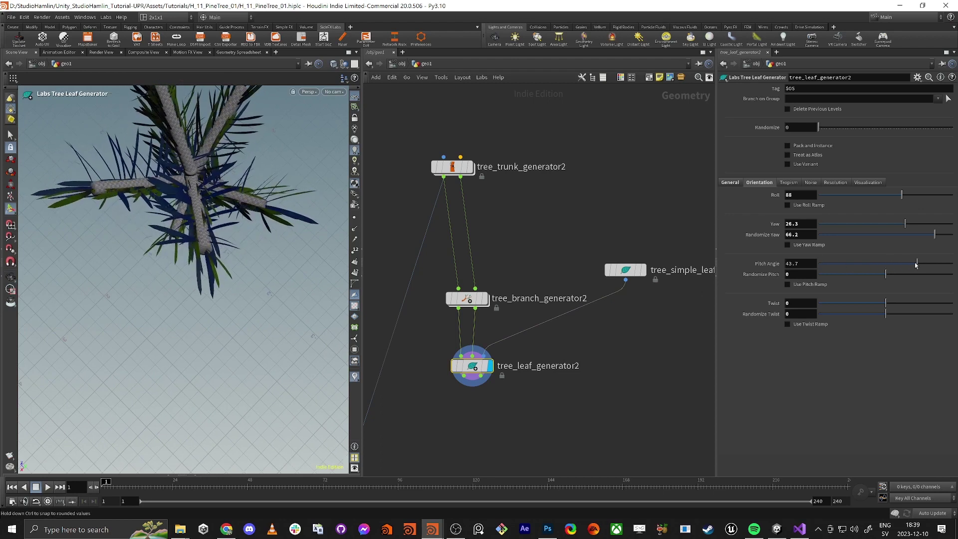
key("space")
left_click_drag(138, 225, 150, 289)
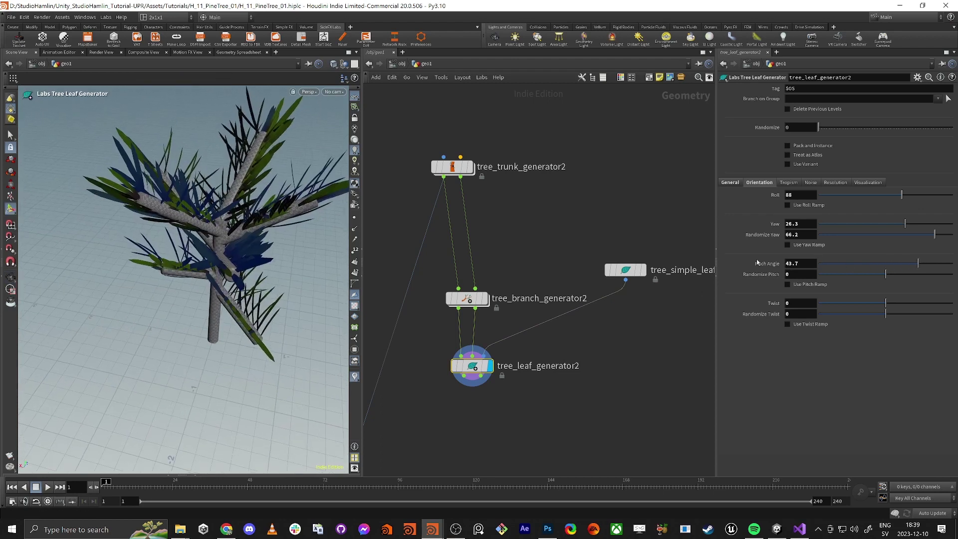
left_click_drag(886, 274, 835, 274)
key("space")
left_click_drag(269, 230, 220, 224)
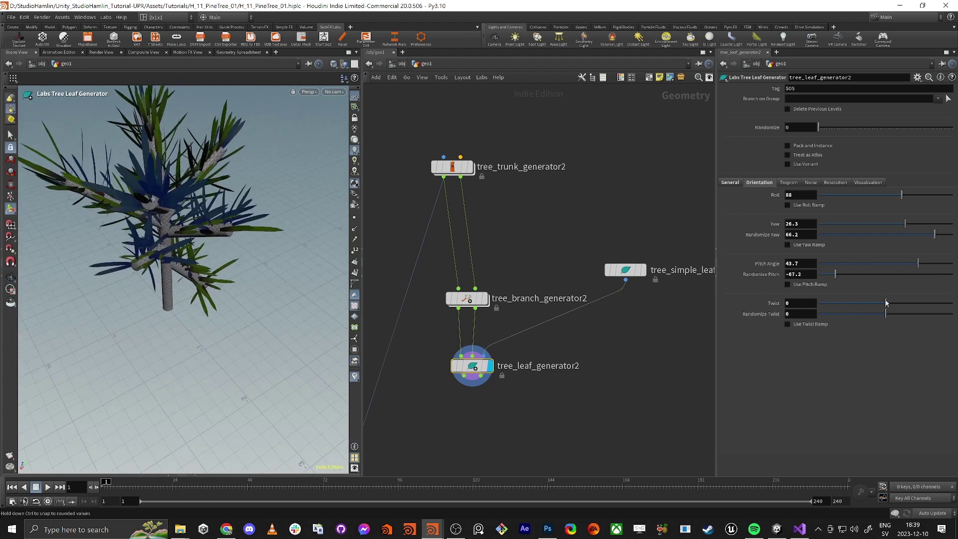
Step: Set the leaf twist to -99 and randomize twist to 49, and reduce the pitch angle to 3.5
mouse_move(884, 304)
left_mouse_down()
mouse_move(867, 304)
mouse_move(896, 314)
left_mouse_up()
left_click_drag(918, 263, 887, 264)
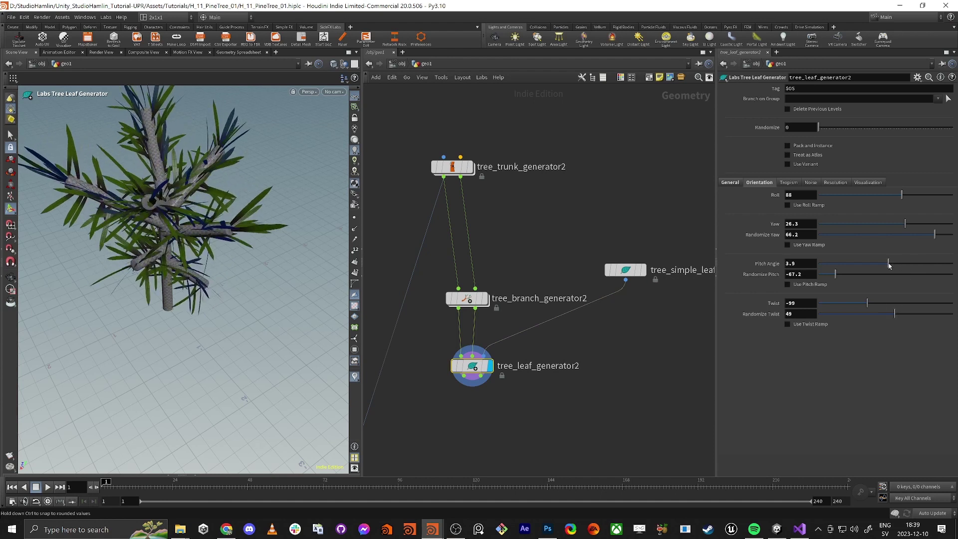
key("space")
left_click_drag(100, 165, 75, 167)
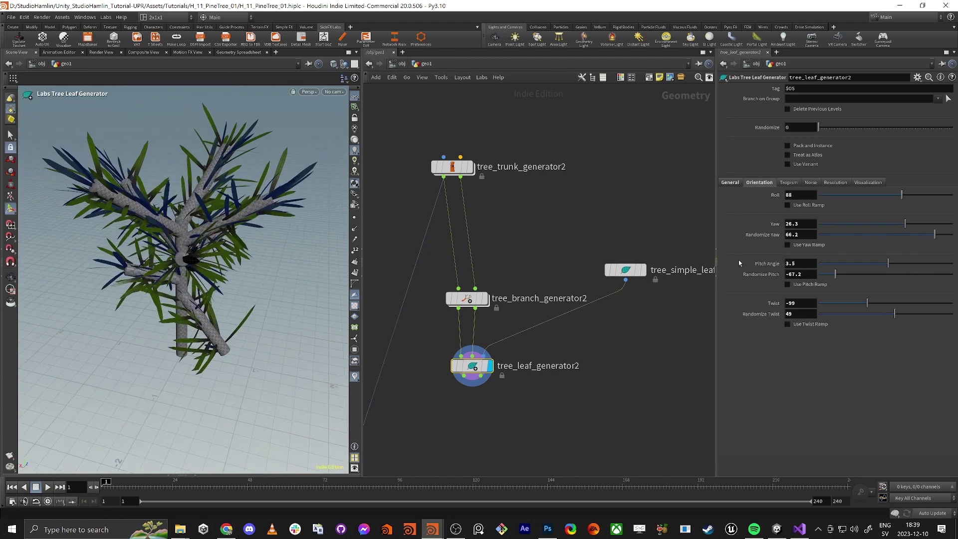
Step: Set the leaf yaw to 55.5 and randomize pitch to -23.3, and return to the leaf generator's placement settings
left_click_drag(905, 225, 928, 229)
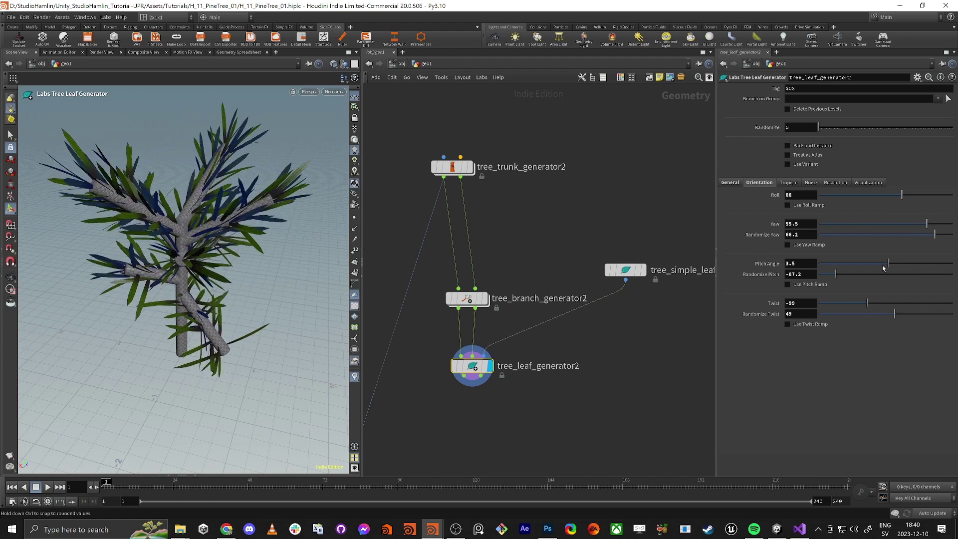
left_click_drag(845, 277, 868, 274)
left_click_drag(84, 270, 325, 297)
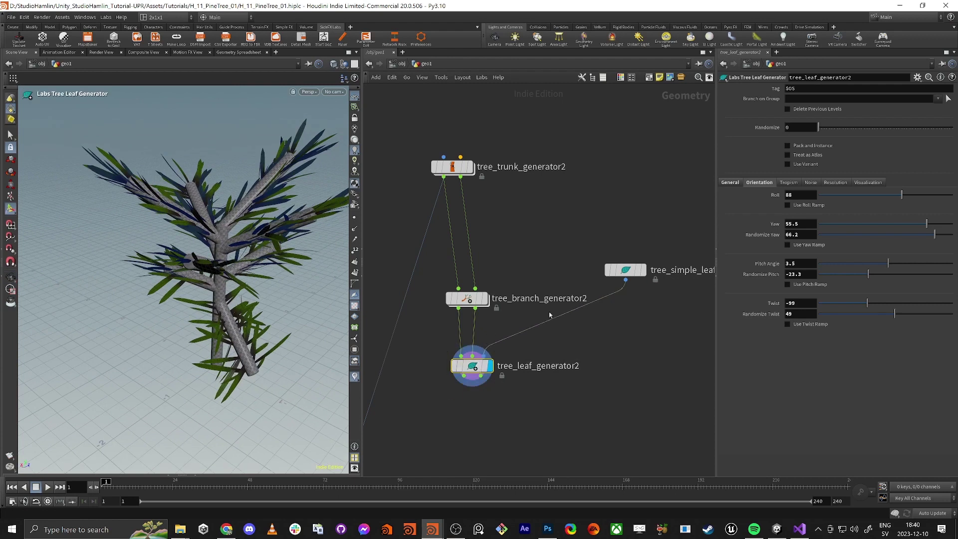
left_click(729, 182)
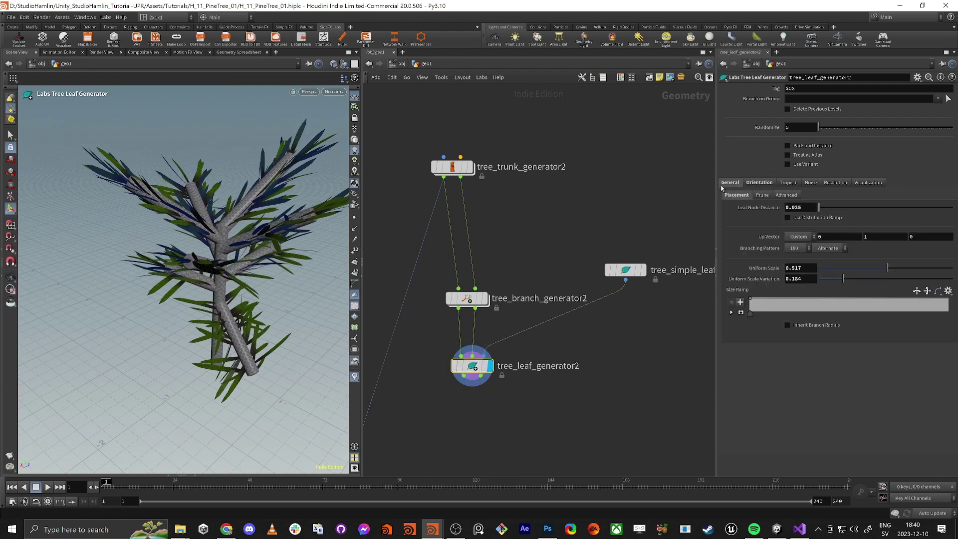
Step: Set the leaf node distance to 0.01 to make the needles on the sub-branches denser
key("Tab")
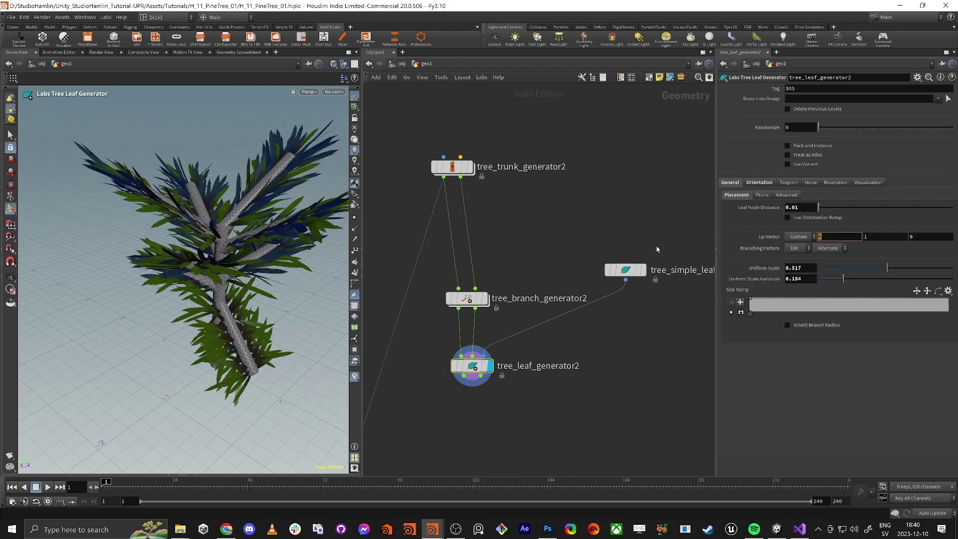
key("Escape")
left_click_drag(210, 272, 138, 234)
scroll(534, 364, "up", 1)
Step: Duplicate the leaf generator and feed the copy's first two inputs directly from the outputs of tree_trunk_generator2
middle_click_drag(439, 404, 526, 336)
scroll(535, 364, "down", 2)
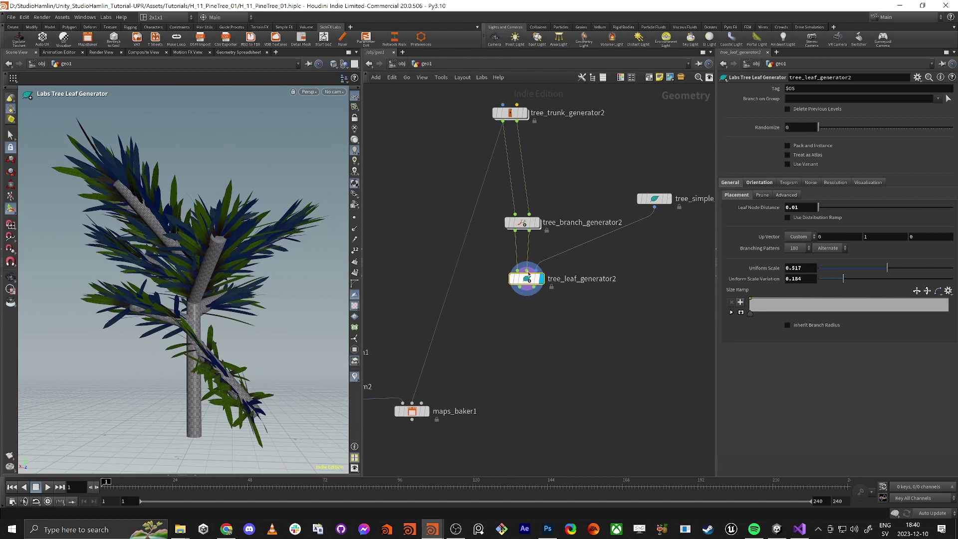
left_click_drag(531, 282, 623, 314, "alt")
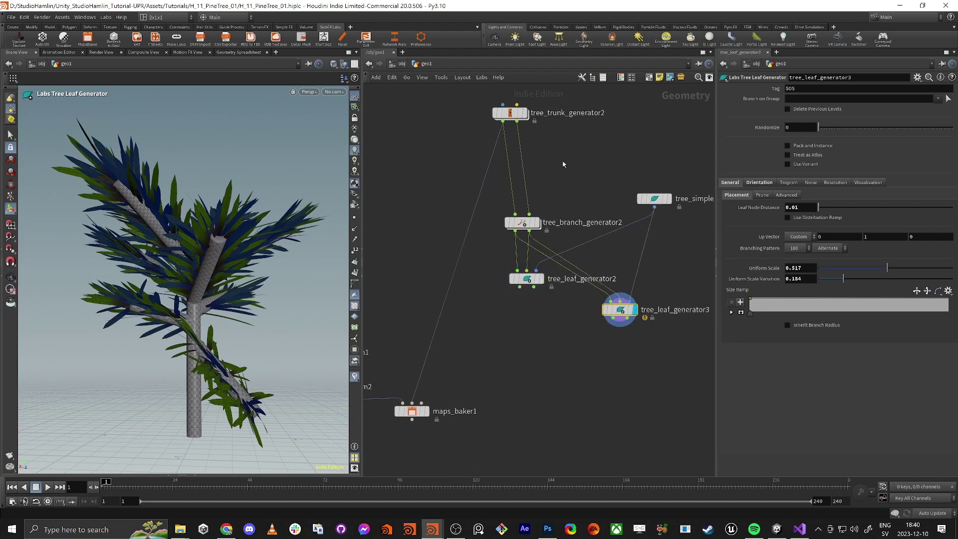
left_click_drag(503, 121, 620, 303)
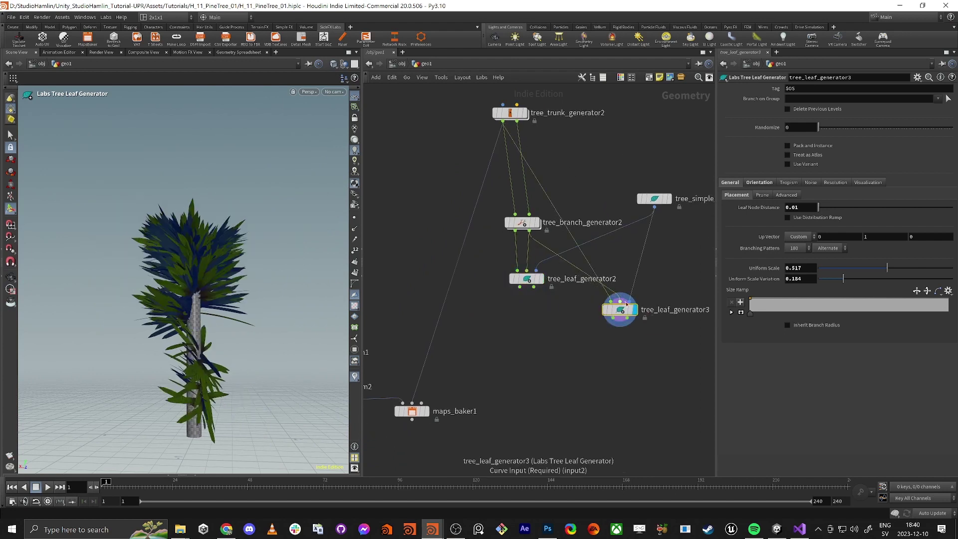
left_click_drag(521, 135, 519, 125)
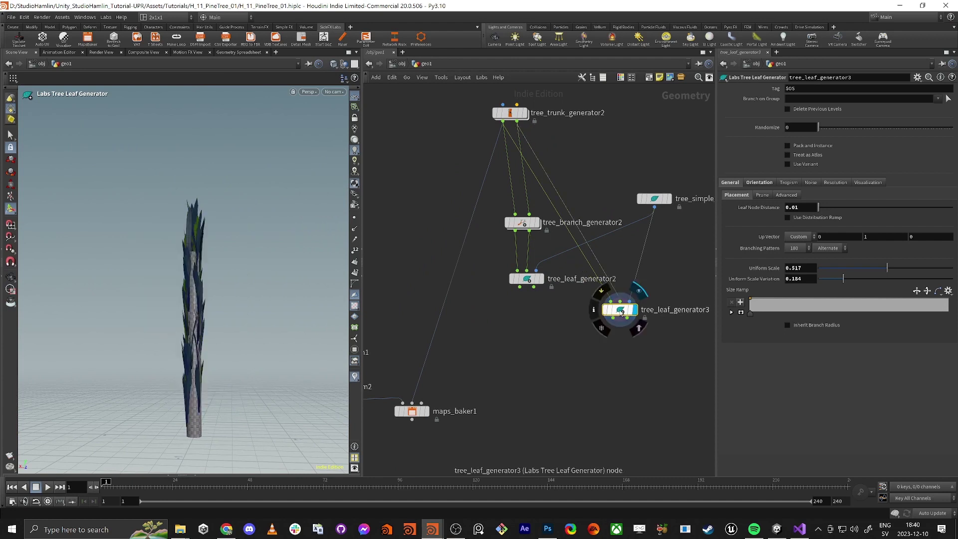
Step: Enable Delete Previous Levels on tree_leaf_generator3 and inspect its leaves around the trunk
left_click_drag(220, 279, 236, 304, "alt")
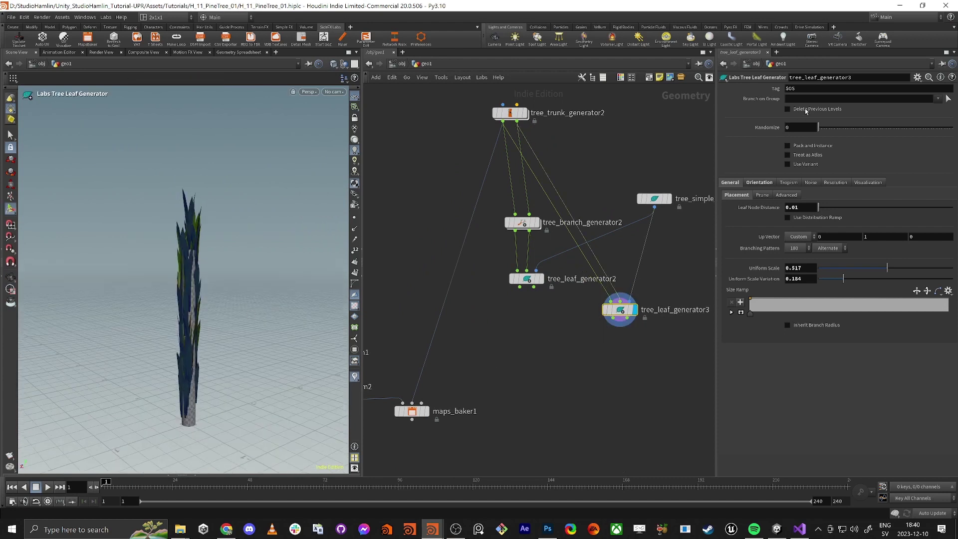
left_click(789, 109)
left_click_drag(199, 319, 216, 243, "alt")
left_click_drag(194, 287, 190, 363, "alt")
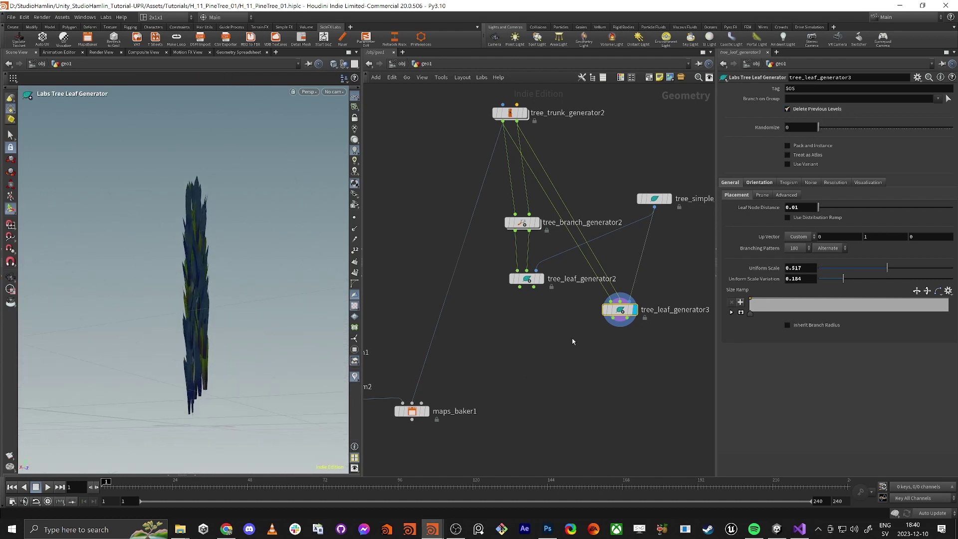
Step: Combine tree_leaf_generator2 and tree_leaf_generator3 in a Merge node and display the merged branch
left_click_drag(485, 327, 501, 312)
left_click_drag(552, 295, 488, 271)
left_click_drag(613, 322, 533, 387, "alt")
scroll(233, 225, "down", 4, "alt")
left_click_drag(233, 225, 264, 237)
left_click(504, 337)
scroll(504, 337, "up", 3)
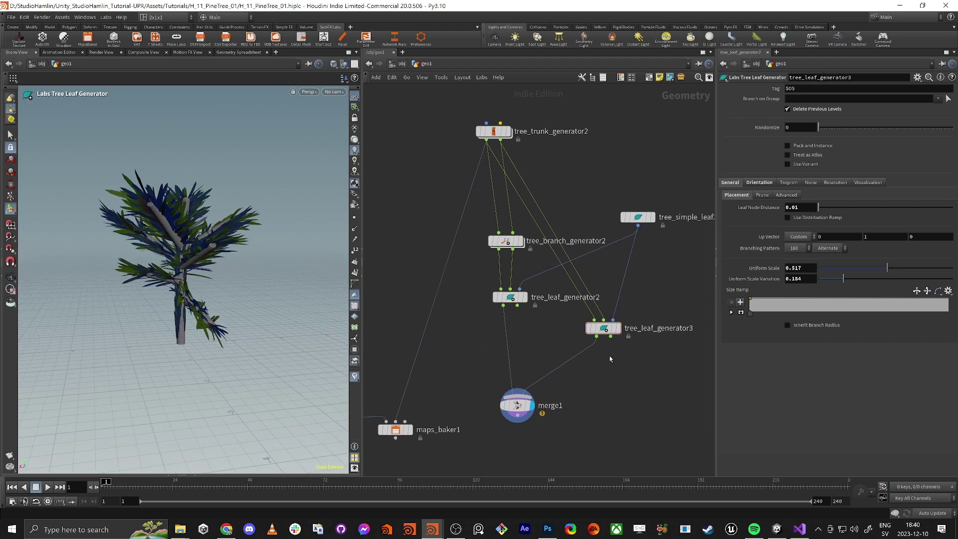
Step: Display only the output of tree_leaf_generator3, the leaf generator fed by the trunk
left_click(623, 316)
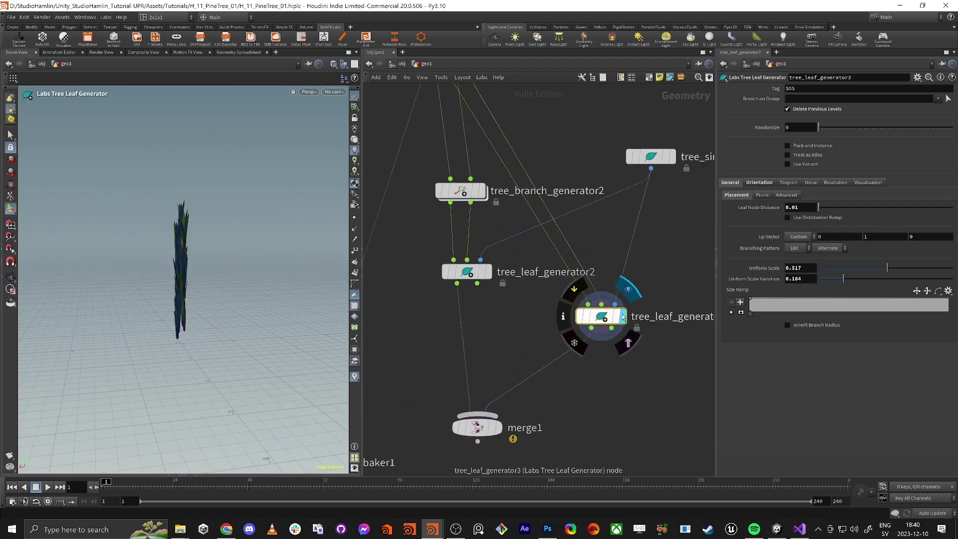
Step: Set tree_leaf_generator3's orientation to Roll 302, Yaw 72.9, Randomize Yaw 39.4, Pitch Angle 64.9, Randomize Pitch 40.1 and Twist 33, and adjust Randomize Twist
key("Return")
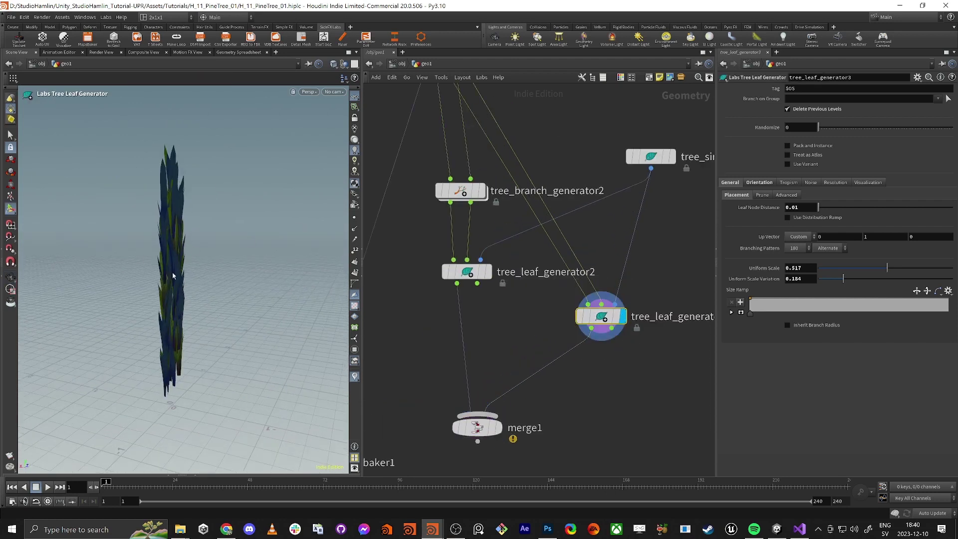
left_click(755, 184)
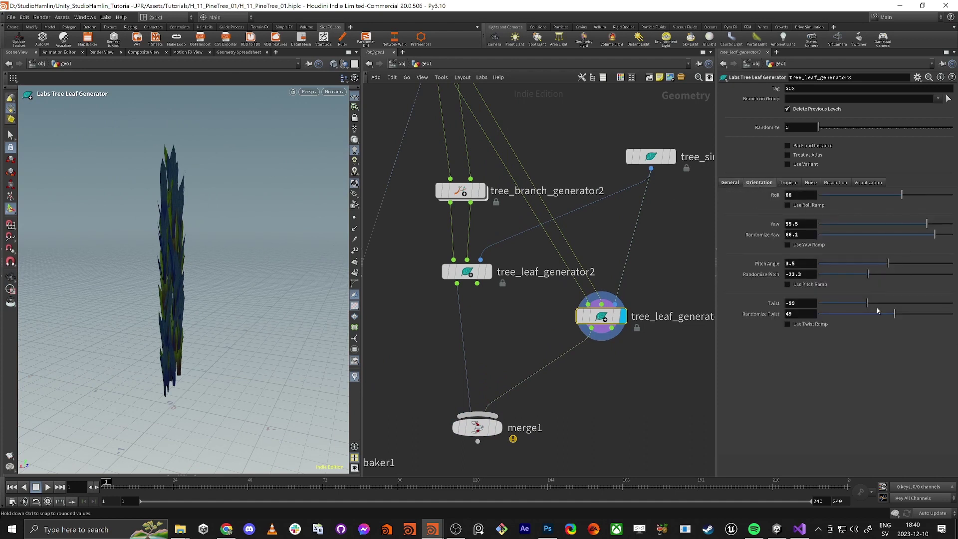
left_click_drag(881, 277, 909, 273)
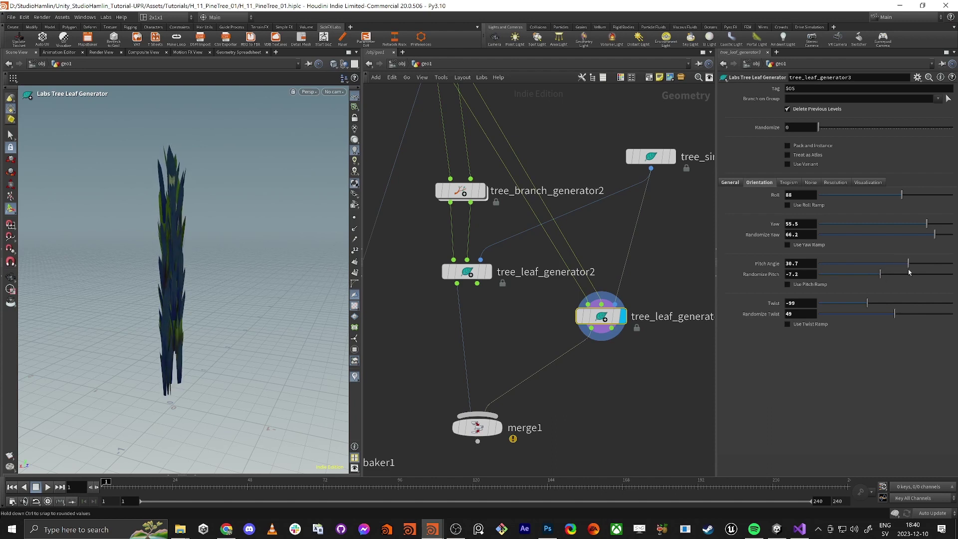
left_click_drag(927, 223, 920, 229)
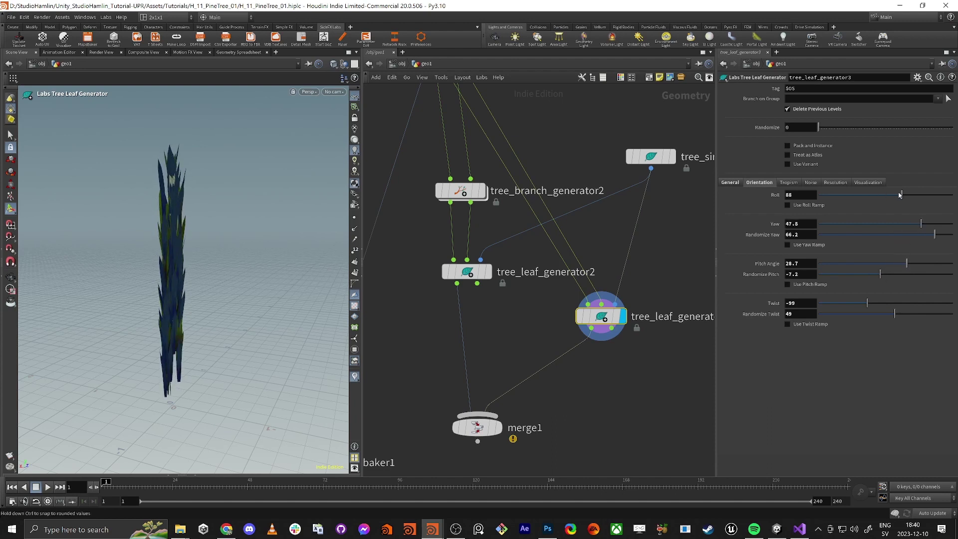
left_click_drag(900, 195, 905, 194)
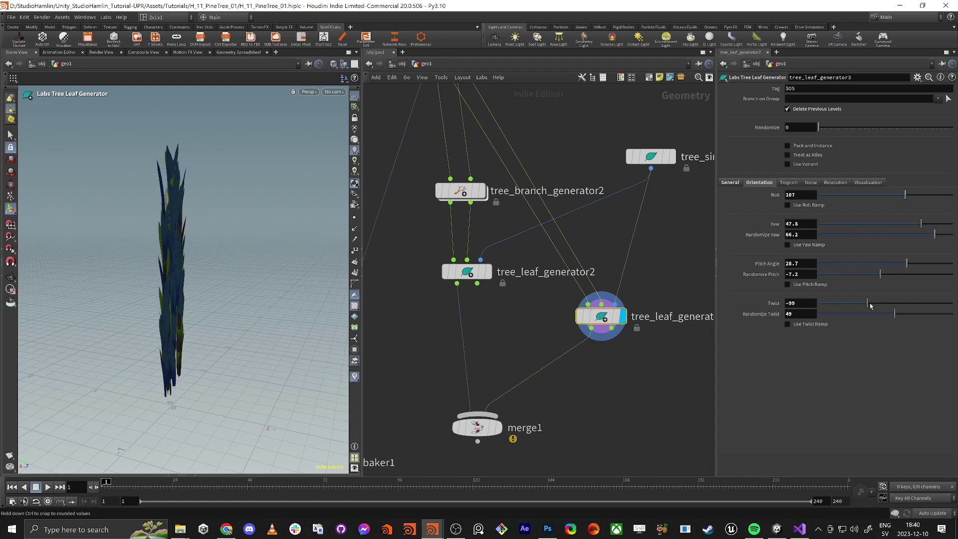
mouse_move(870, 306)
left_mouse_down()
mouse_move(898, 317)
mouse_move(840, 314)
mouse_move(868, 314)
left_mouse_up()
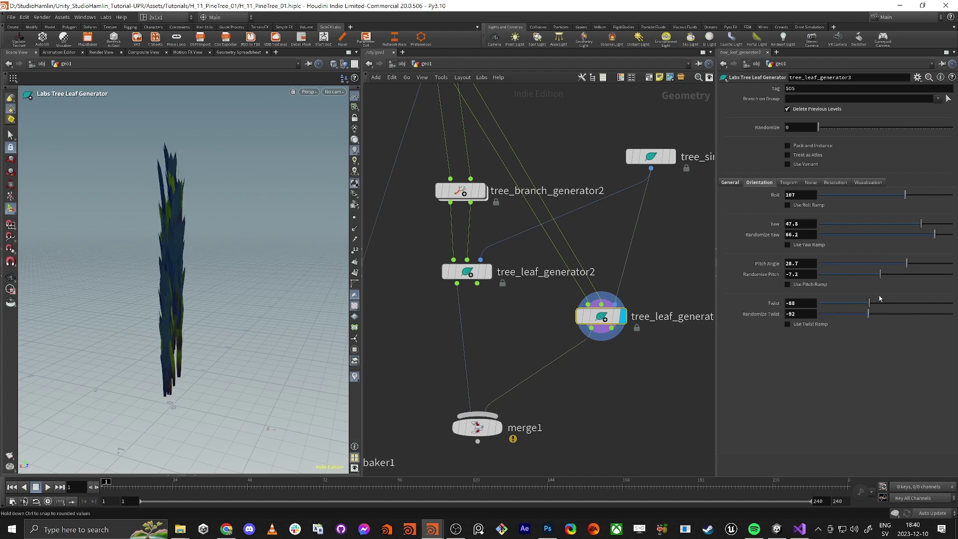
left_click_drag(904, 265, 940, 224)
left_click_drag(906, 195, 930, 196)
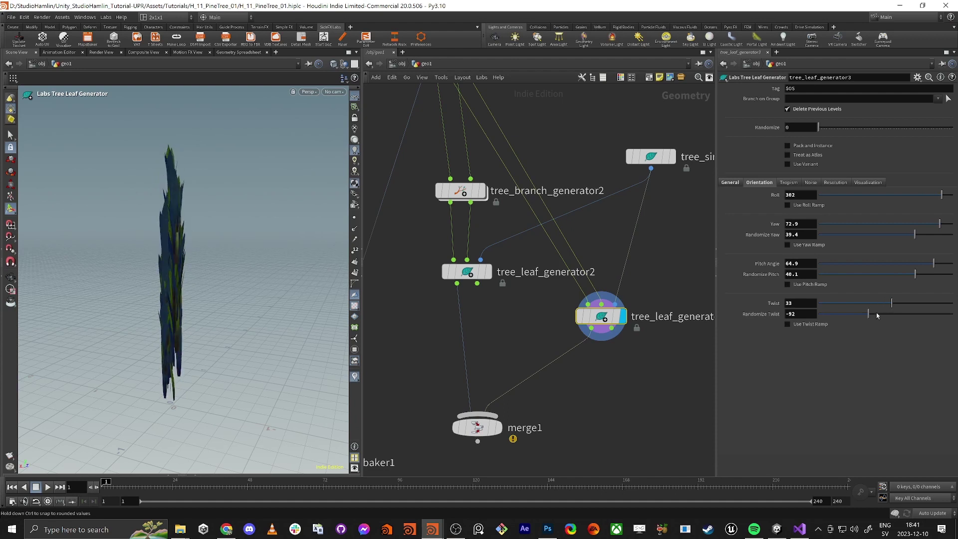
Step: Try Perlin noise on tree_leaf_generator3 with primary intensity 0.028 and frequency 8.9
left_click(810, 182)
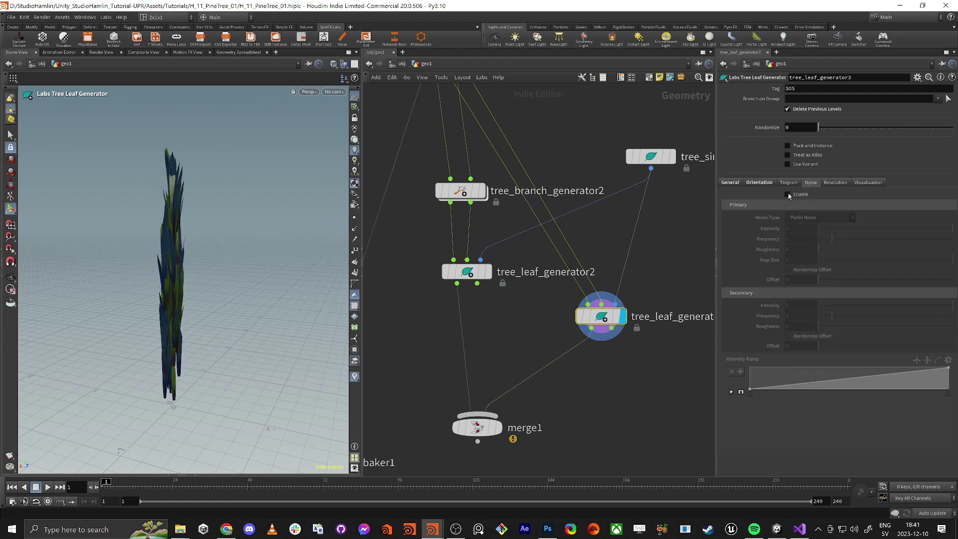
left_click(787, 195)
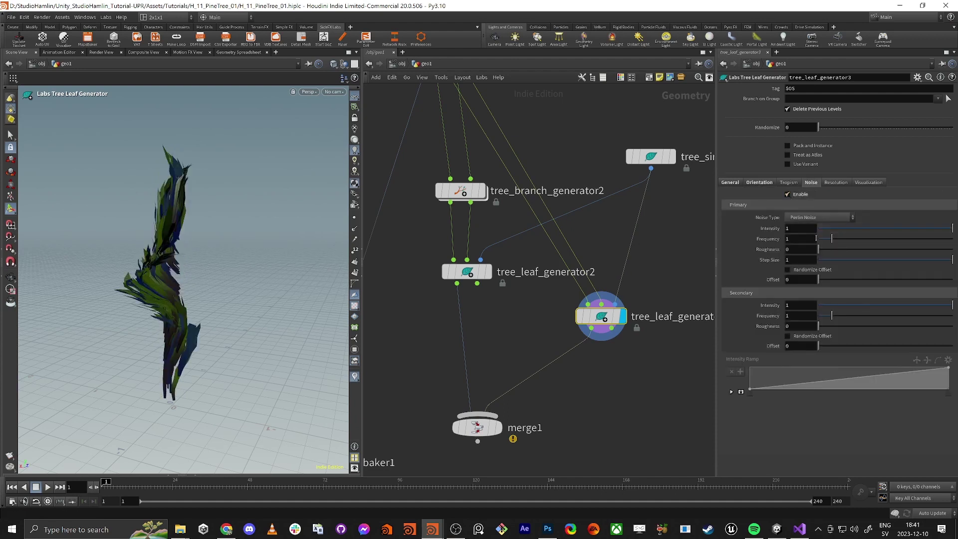
mouse_move(897, 233)
left_mouse_down()
mouse_move(823, 229)
mouse_move(920, 227)
mouse_move(901, 229)
left_mouse_up()
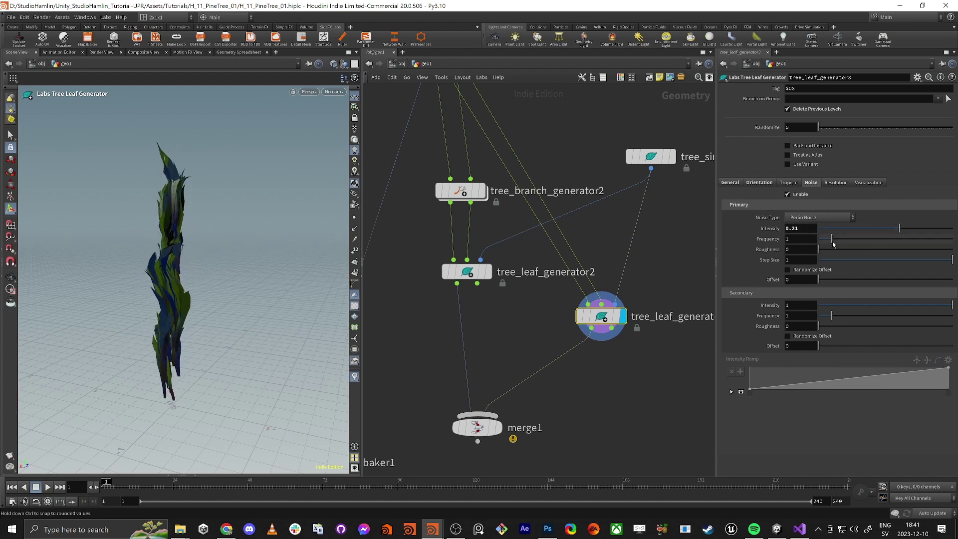
left_click_drag(833, 244, 890, 235)
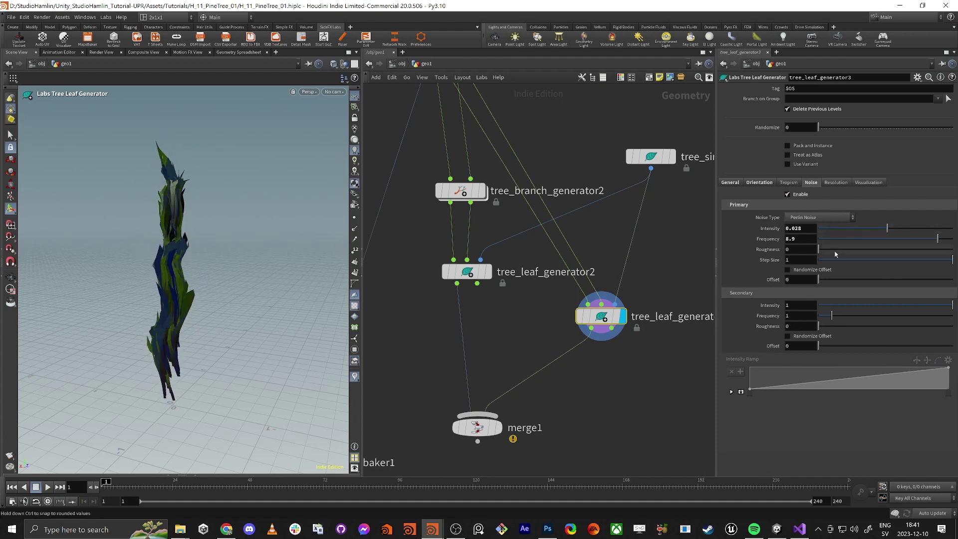
Step: Check the noisy leaves on the merged tree and disable the noise on tree_leaf_generator3
key("r")
left_click(475, 432)
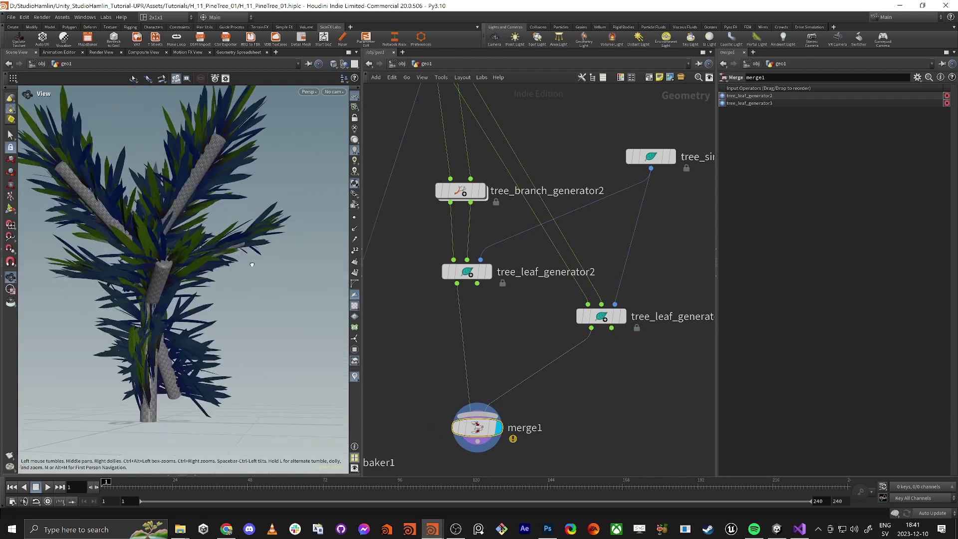
left_click(601, 316)
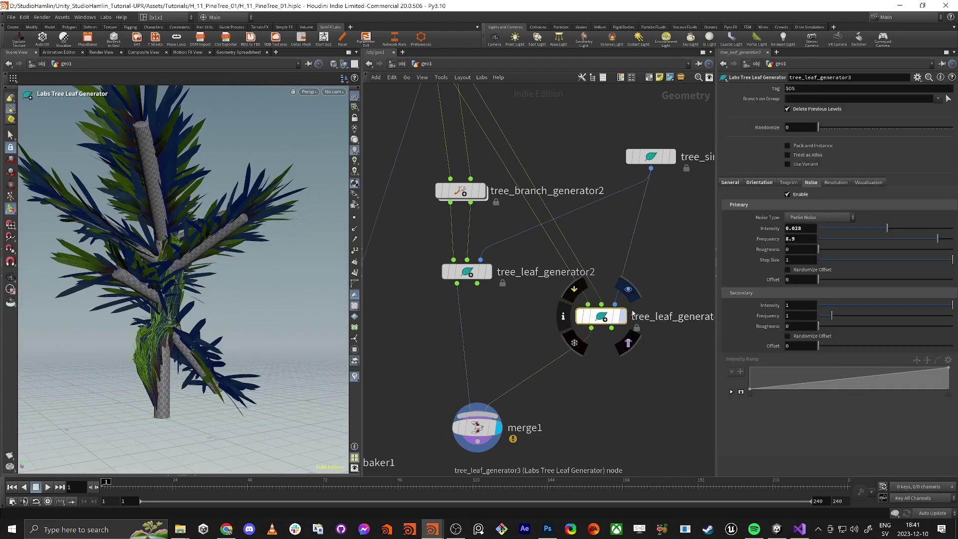
left_click(787, 194)
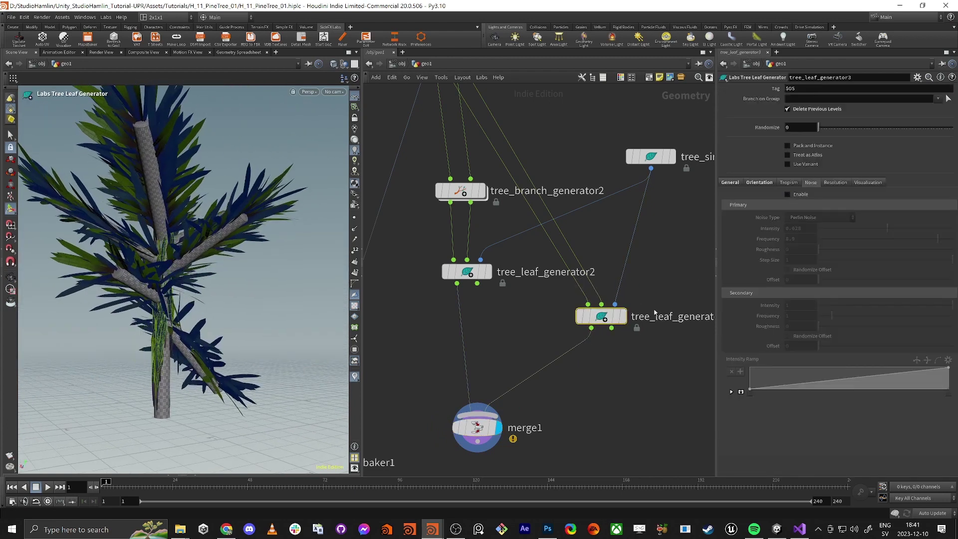
Step: Set the Uniform Scale of tree_leaf_generator3 to 0.77 and display merge1 to inspect the whole tree
key("r")
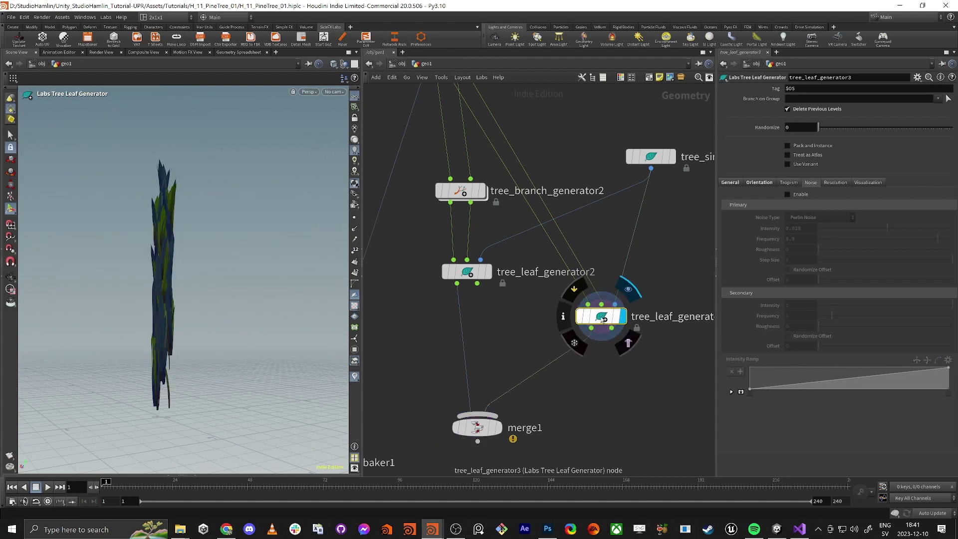
left_click(732, 182)
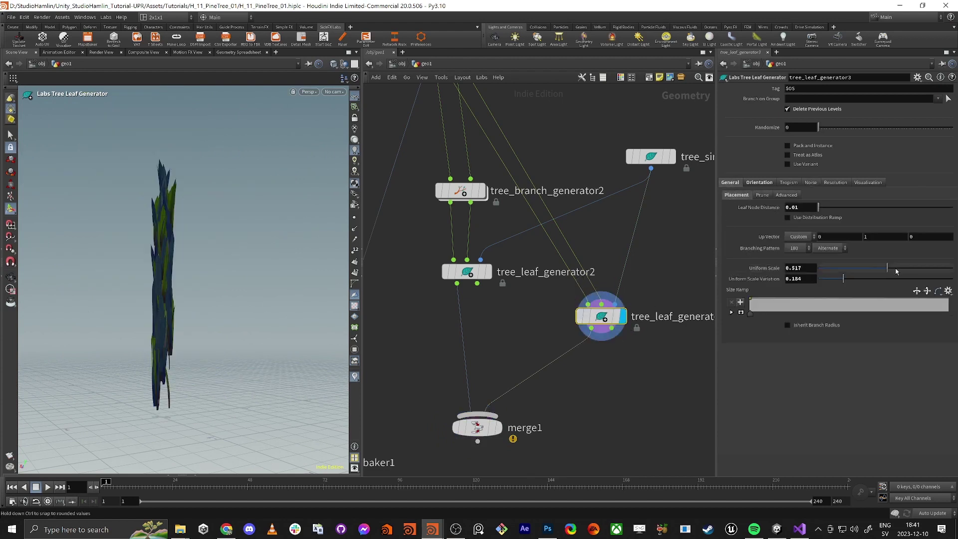
left_click_drag(901, 270, 923, 272)
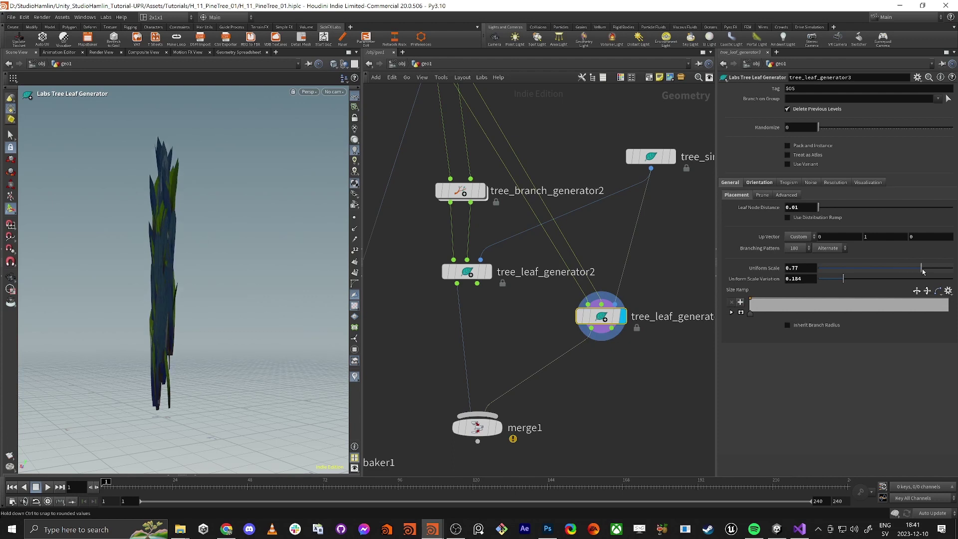
left_click(498, 428)
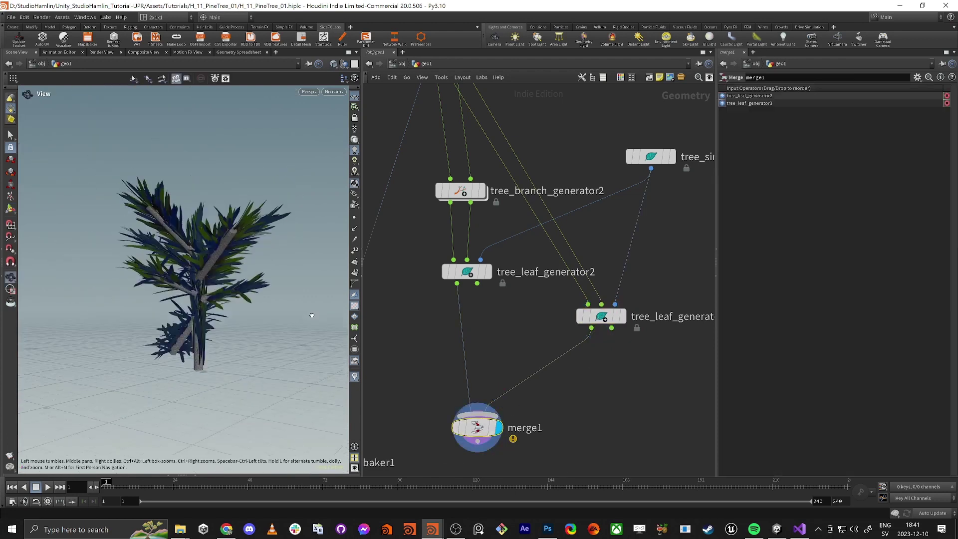
left_click_drag(311, 315, 220, 348)
Step: Wire merge1 into the second input of maps_baker1 and display the baker node
middle_click_drag(370, 447, 532, 329)
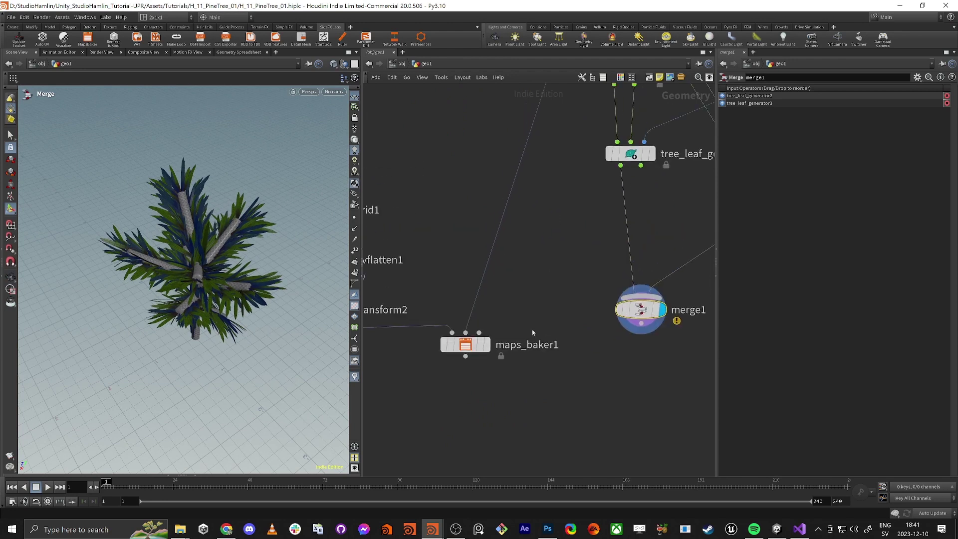
left_click_drag(466, 353, 493, 435)
left_click_drag(643, 325, 498, 415)
left_click(507, 426)
scroll(501, 394, "down", 3)
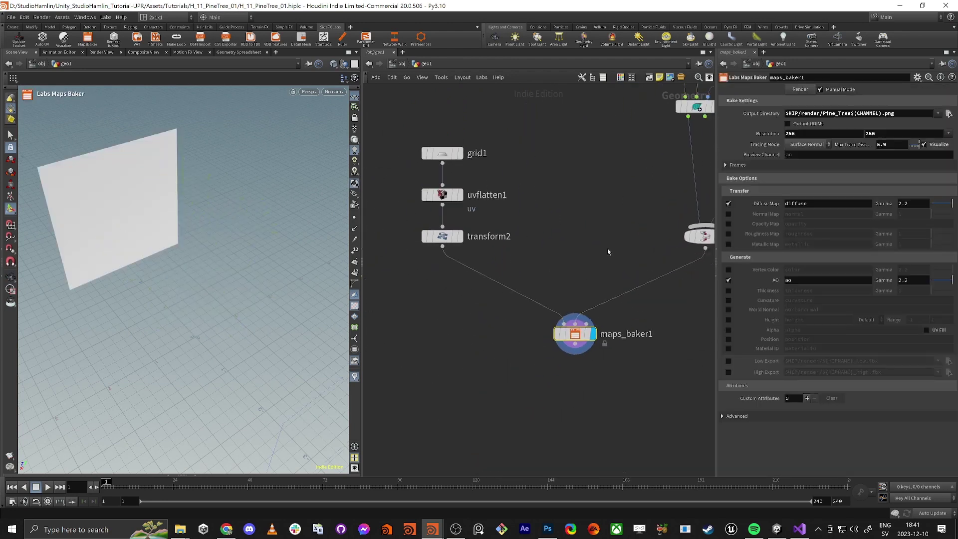
Step: Template merge1 so the tree is shown as a ghost beside the baking plane
scroll(606, 277, "up", 3)
left_click(628, 297)
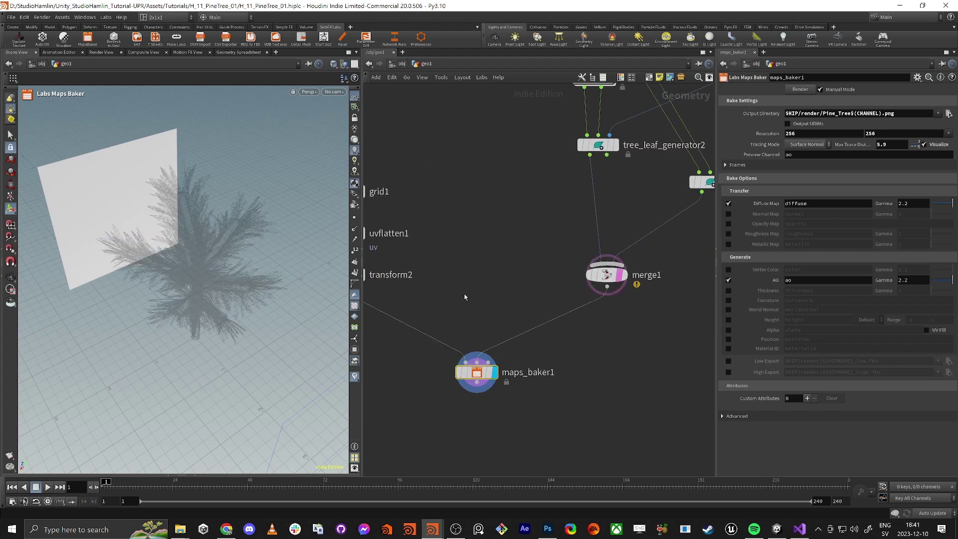
left_click_drag(200, 239, 160, 257)
middle_click_drag(490, 282, 605, 265)
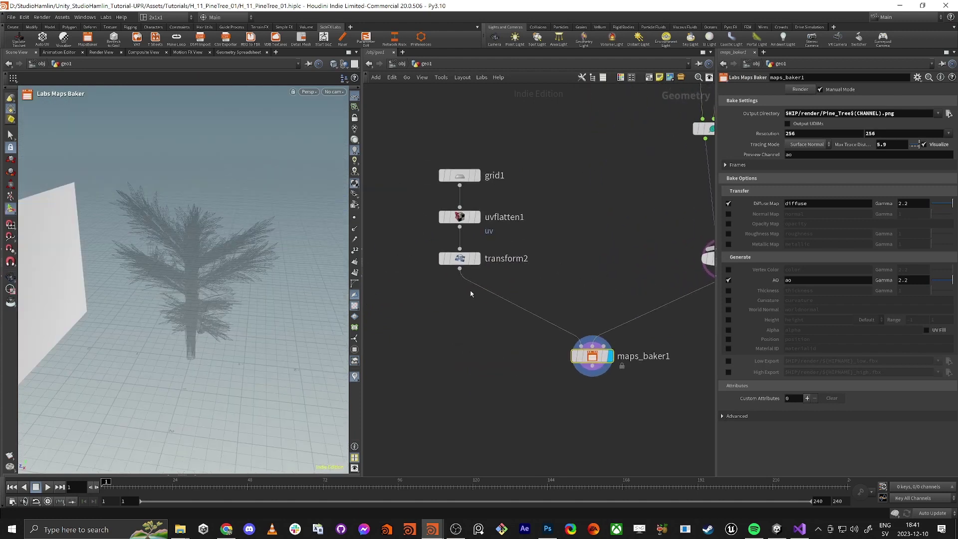
Step: Move the baking grid closer to the tree with transform2, setting its Z translation to about 1.65
left_click_drag(432, 305, 486, 249)
left_click_drag(140, 274, 181, 295)
key("Return")
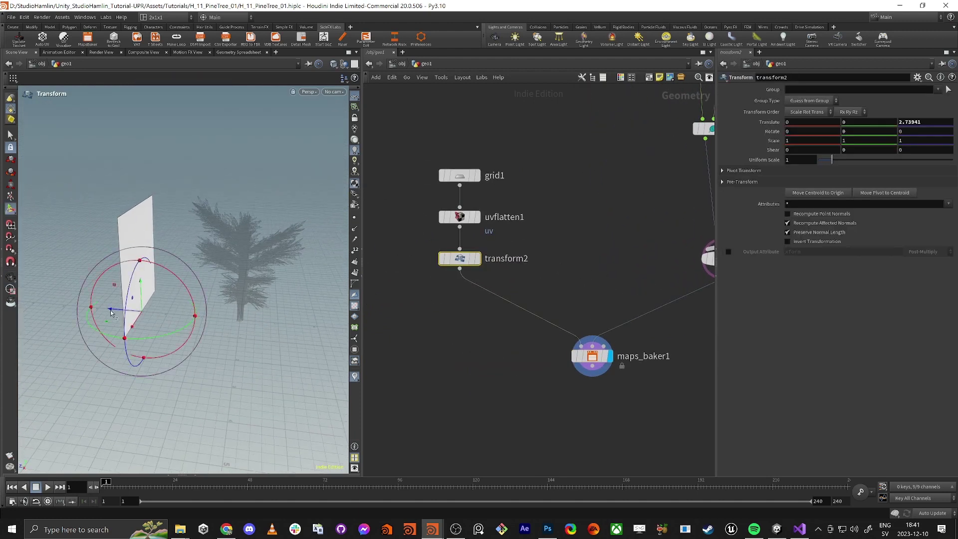
left_click_drag(112, 313, 149, 316)
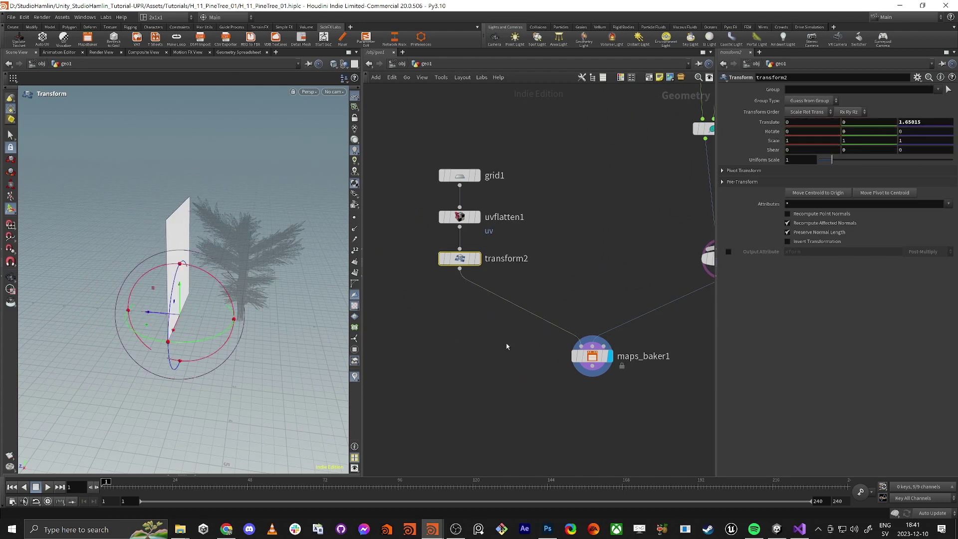
Step: Make room above maps_baker1 and add a Match Size node between transform2 and the baker
left_click_drag(589, 359, 576, 415)
key("Tab")
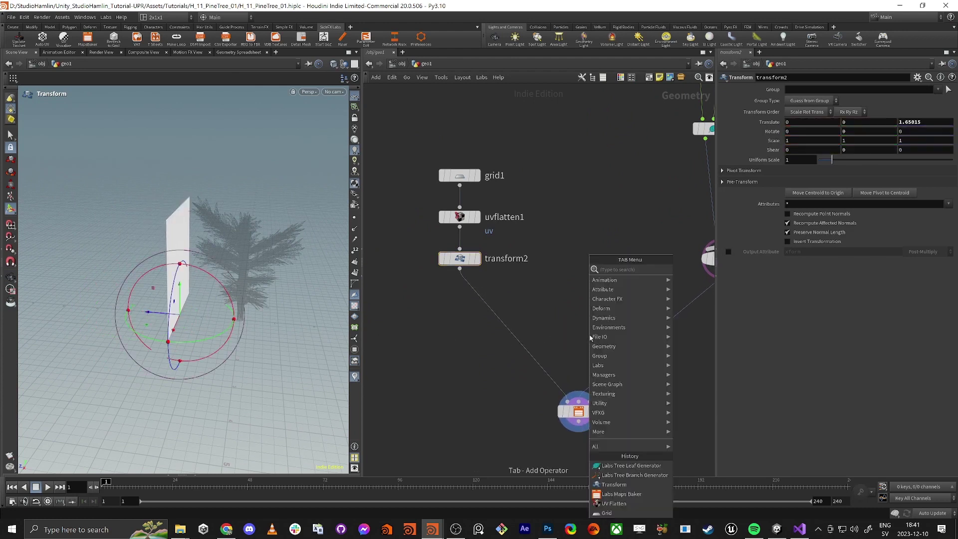
mouse_move(591, 338)
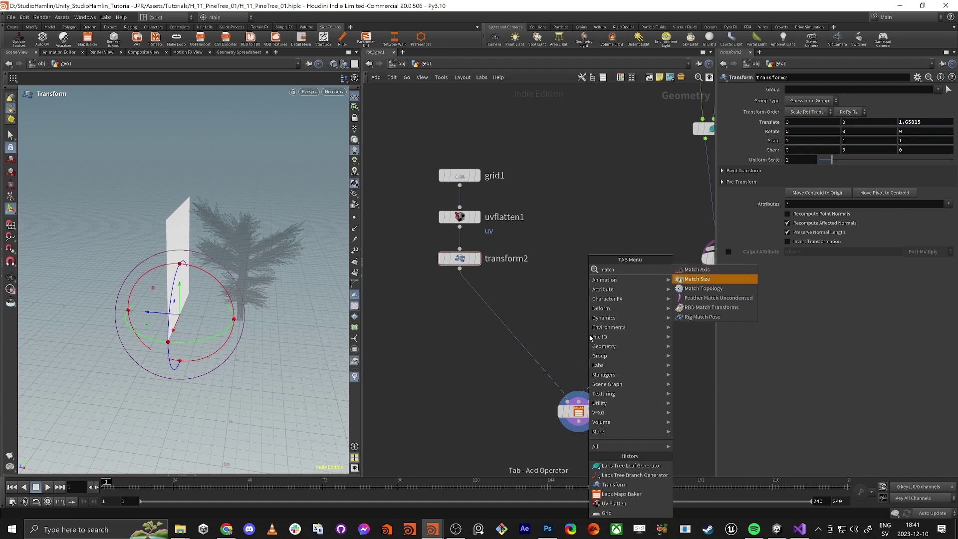
left_click(699, 281)
left_click(572, 291)
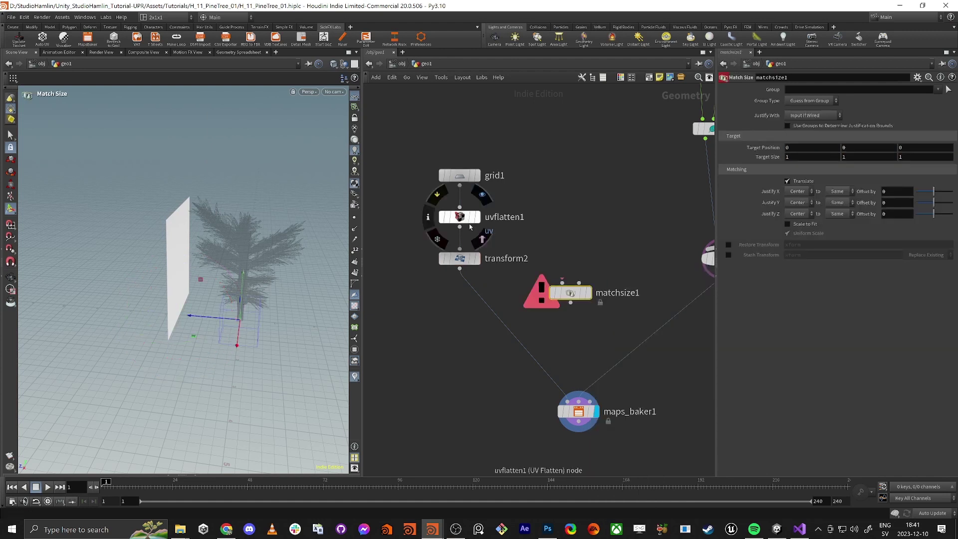
Step: Display uvflatten1 and switch the viewport to a single perspective view facing the grid and tree
left_click(479, 218)
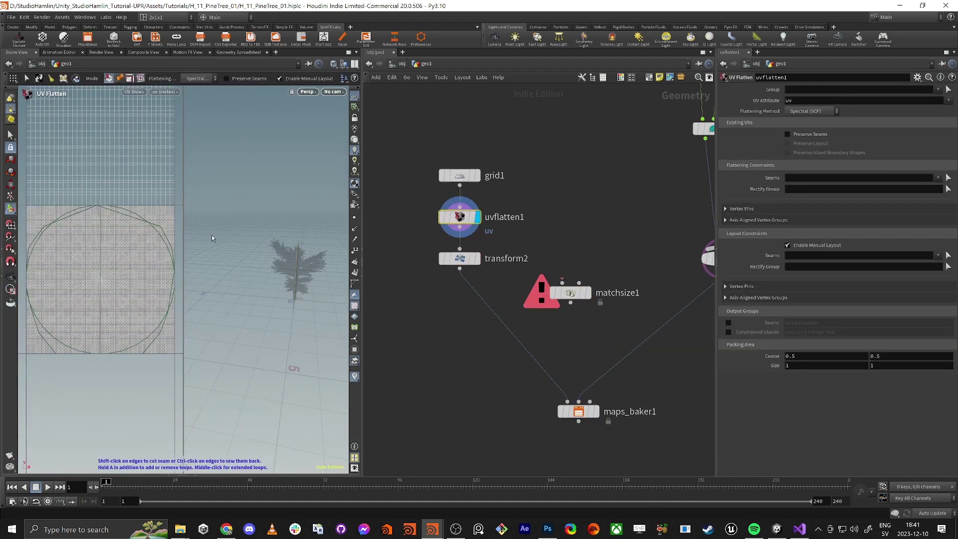
left_click(354, 64)
left_click(370, 73)
left_click_drag(216, 229, 153, 221, "alt")
key("Return")
Step: Delete the transform2 node and return the viewport to a single perspective view
left_click_drag(571, 294, 587, 279)
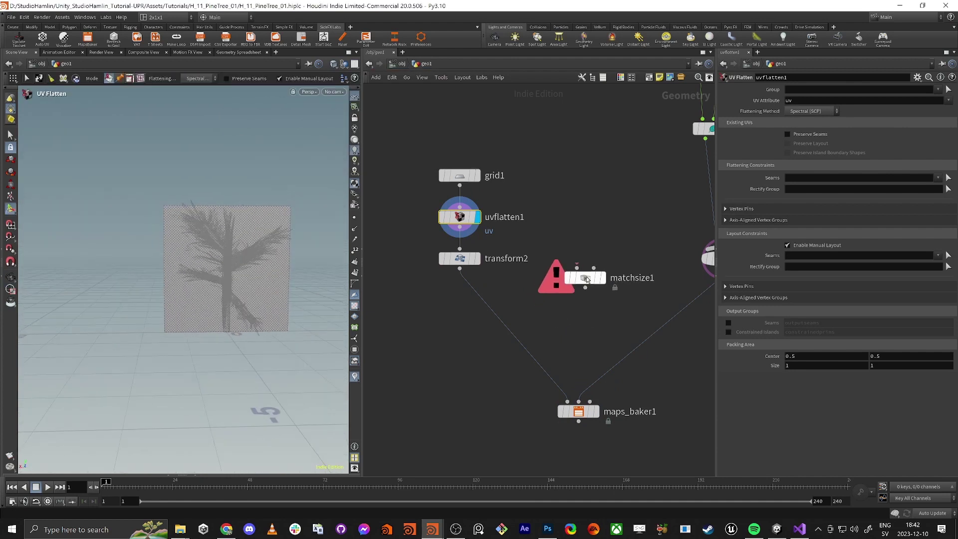
left_click(451, 258)
key("Delete")
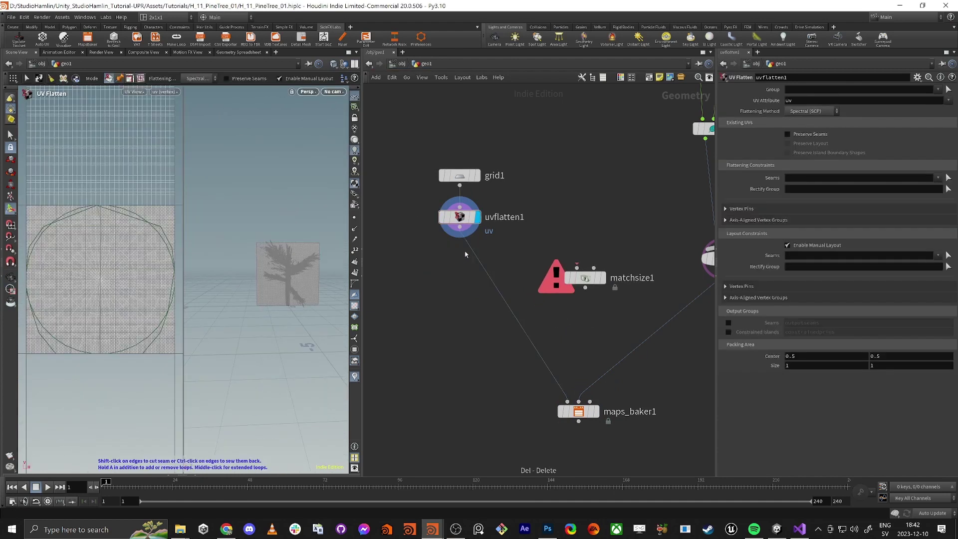
left_click(354, 68)
left_click(377, 75)
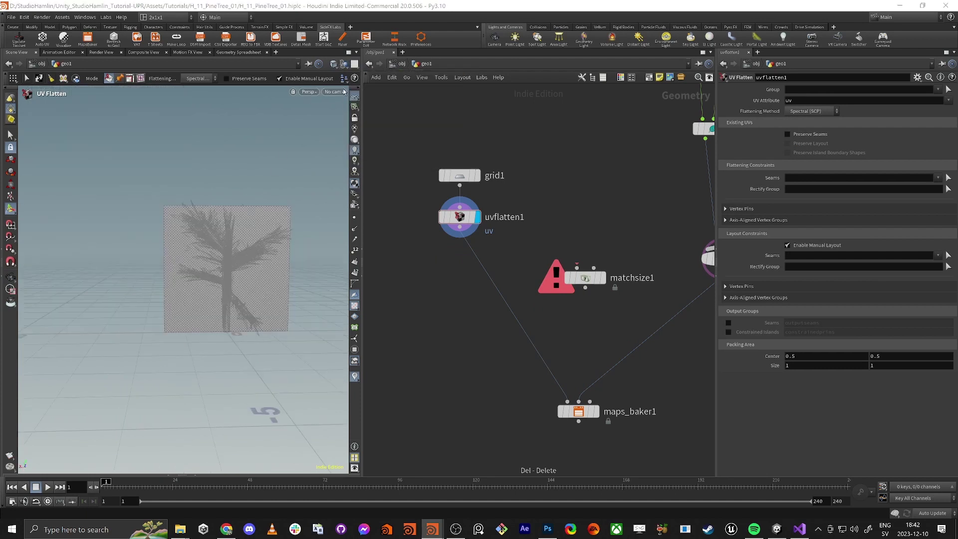
Step: Wire uvflatten1 into the first input and merge1 into the second input of matchsize1, and show its parameters
left_click_drag(175, 210, 219, 267, "alt")
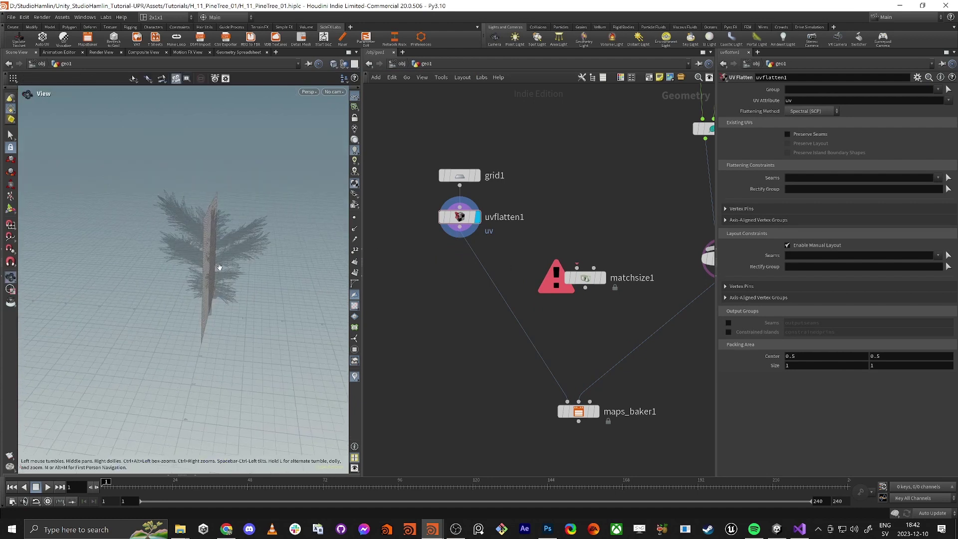
left_click_drag(150, 226, 118, 265, "alt")
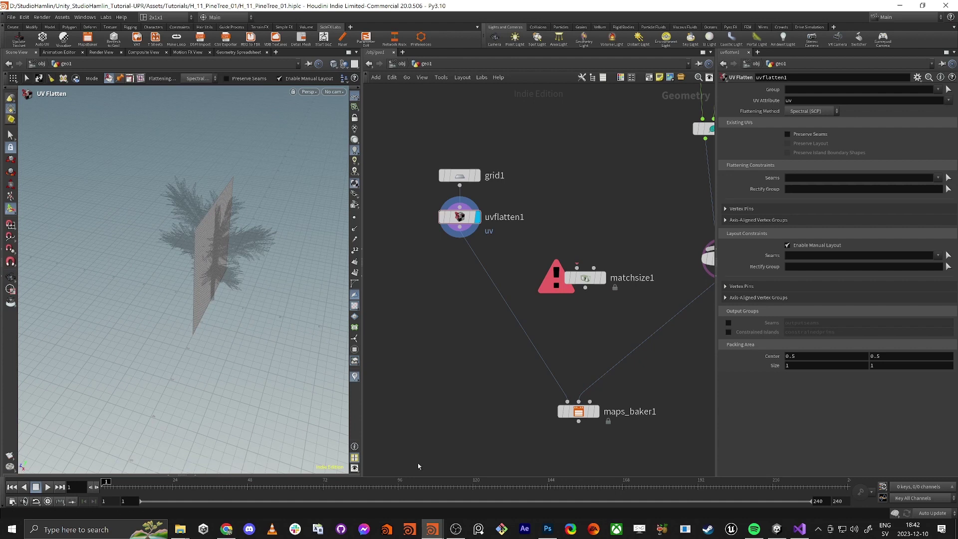
left_click_drag(468, 232, 548, 259)
middle_click_drag(669, 268, 619, 278)
left_click_drag(672, 280, 543, 277)
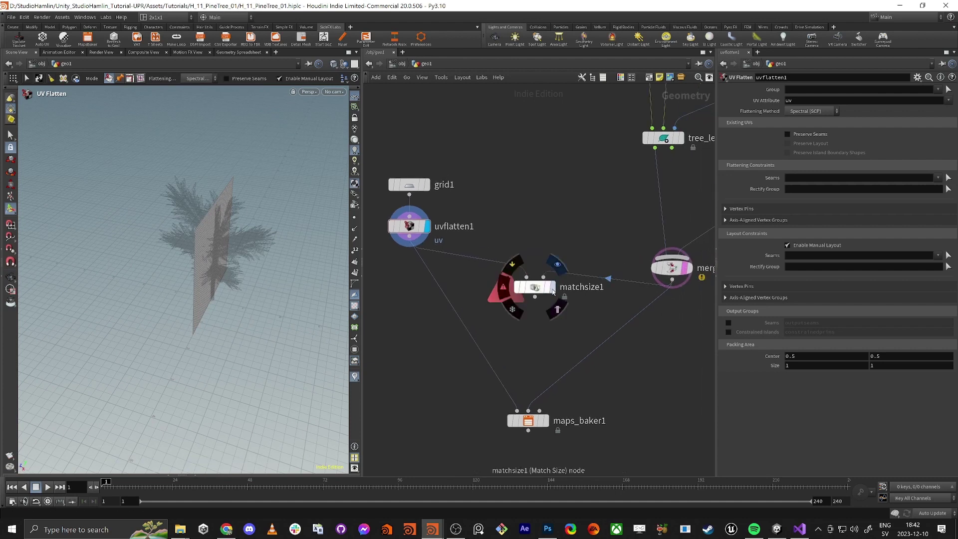
left_click(532, 287)
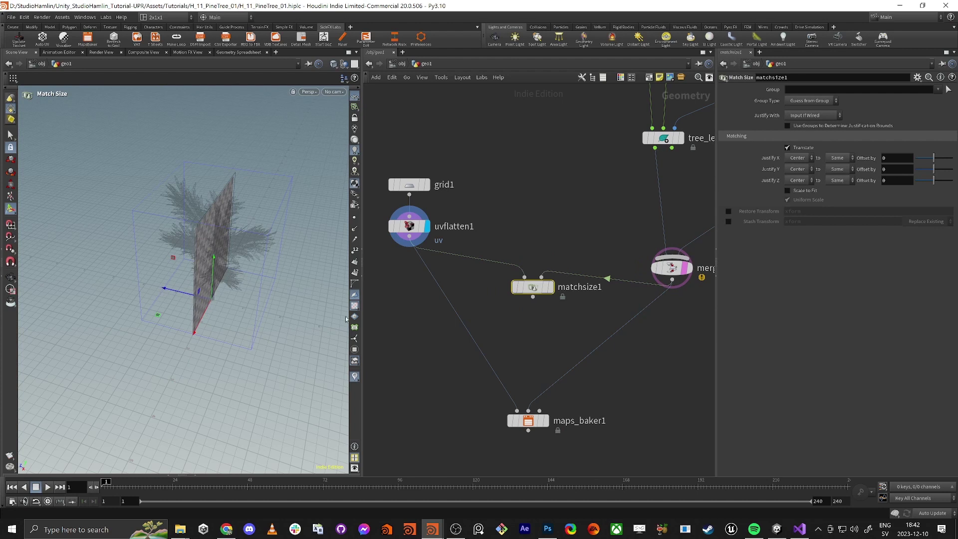
left_click(839, 159)
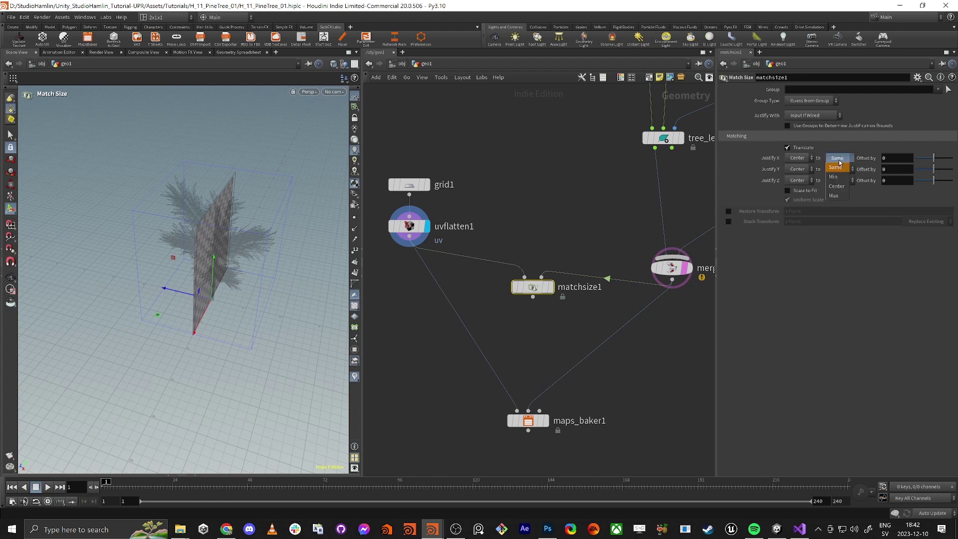
left_click(837, 181)
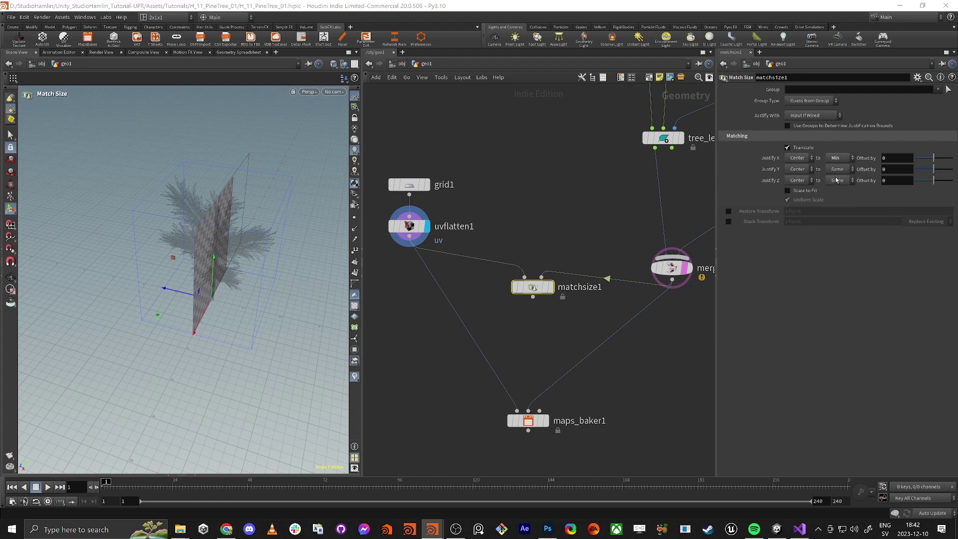
left_click(842, 161)
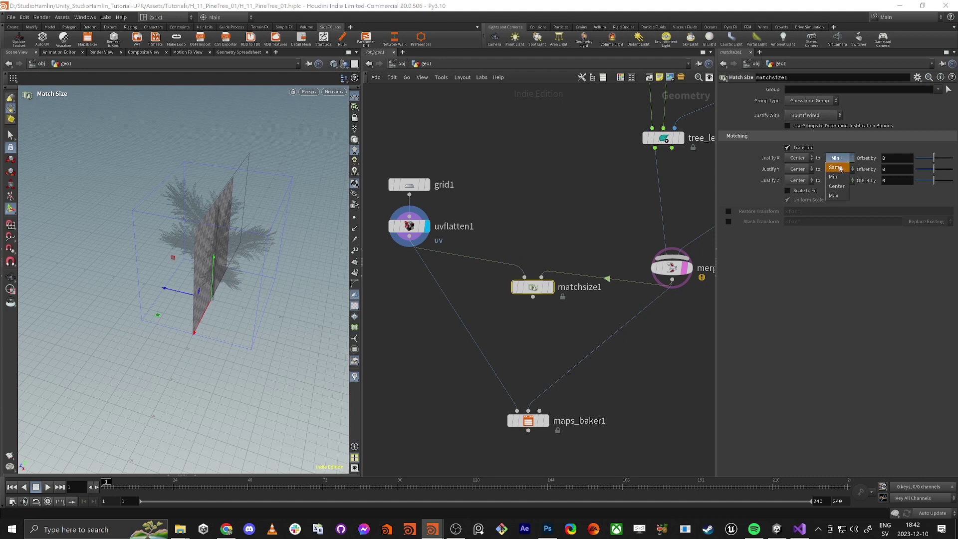
left_click(839, 168)
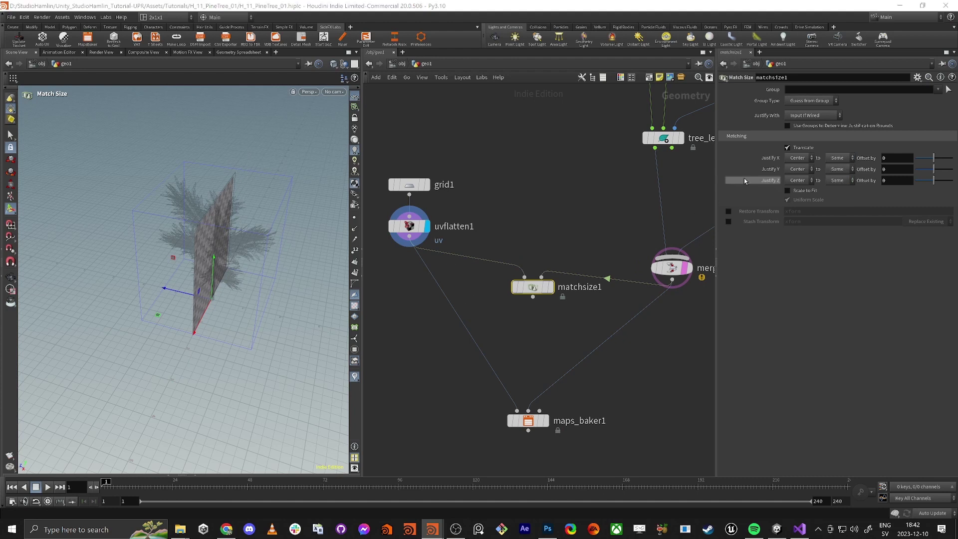
Step: Display matchsize1 and try justifying the grid's X centre to Min, checking its placement against the tree before restoring Same
left_click(550, 287)
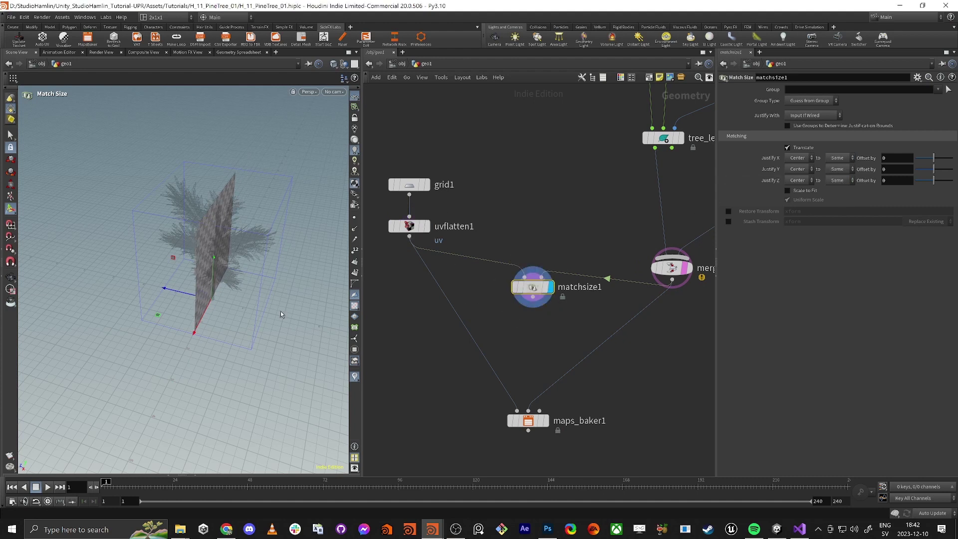
left_click(837, 159)
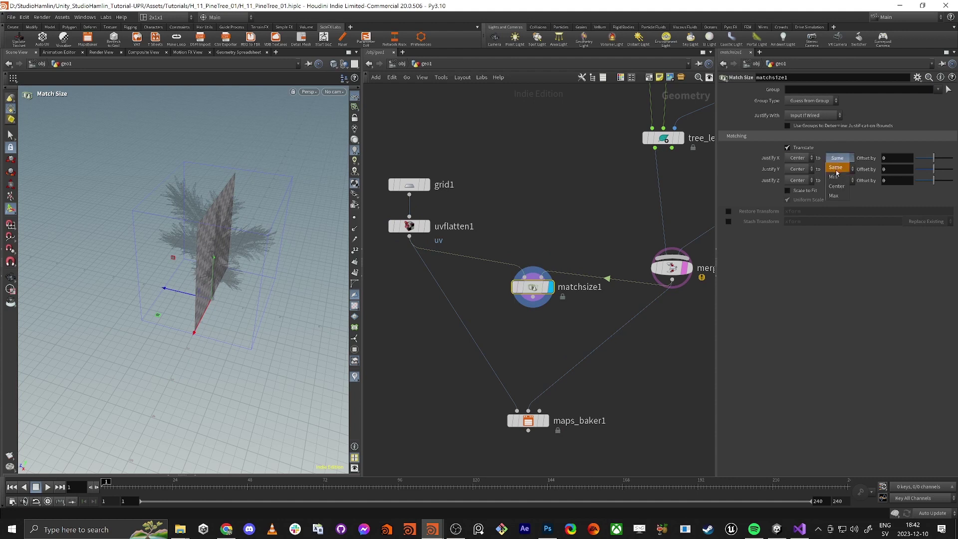
left_click(838, 170)
key("Escape")
left_click_drag(171, 238, 198, 268)
key("Return")
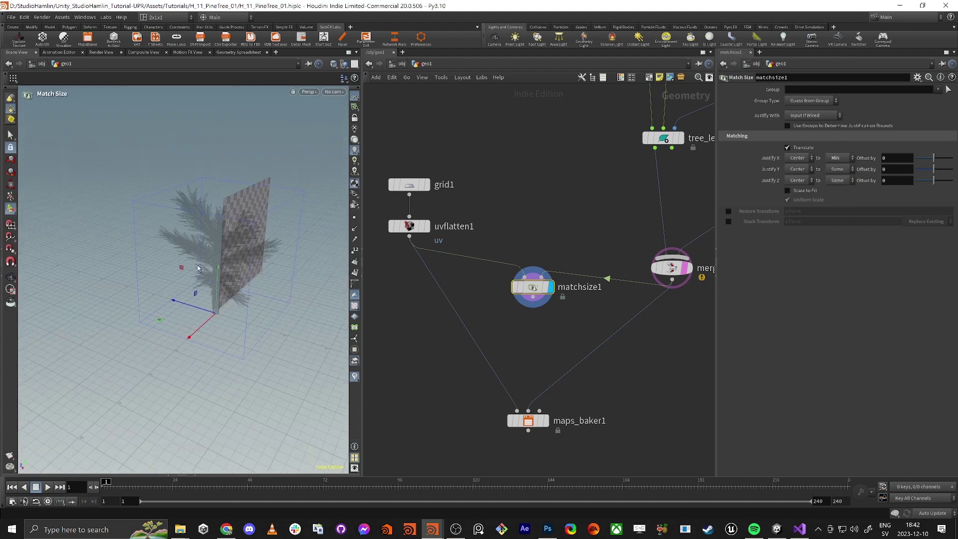
left_click_drag(219, 300, 229, 305)
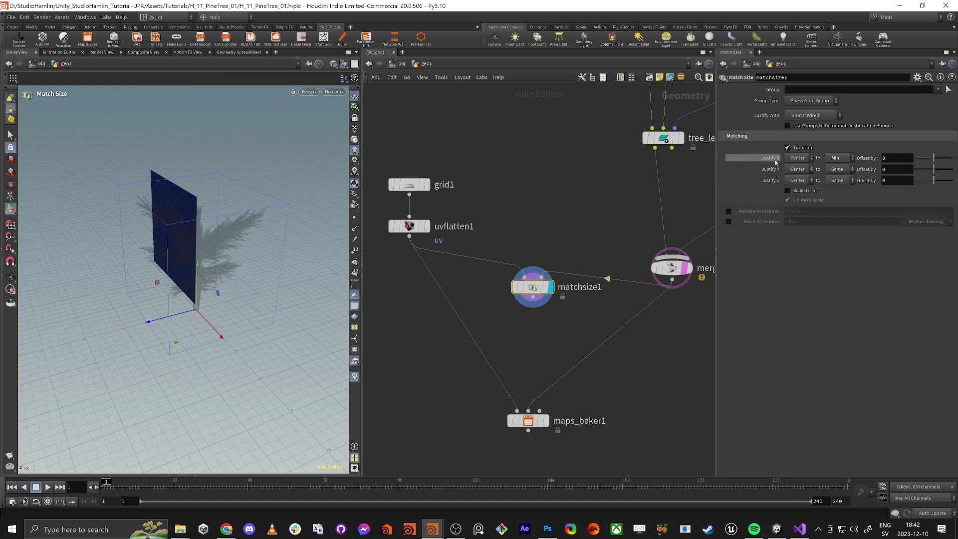
left_click(842, 158)
left_click(840, 168)
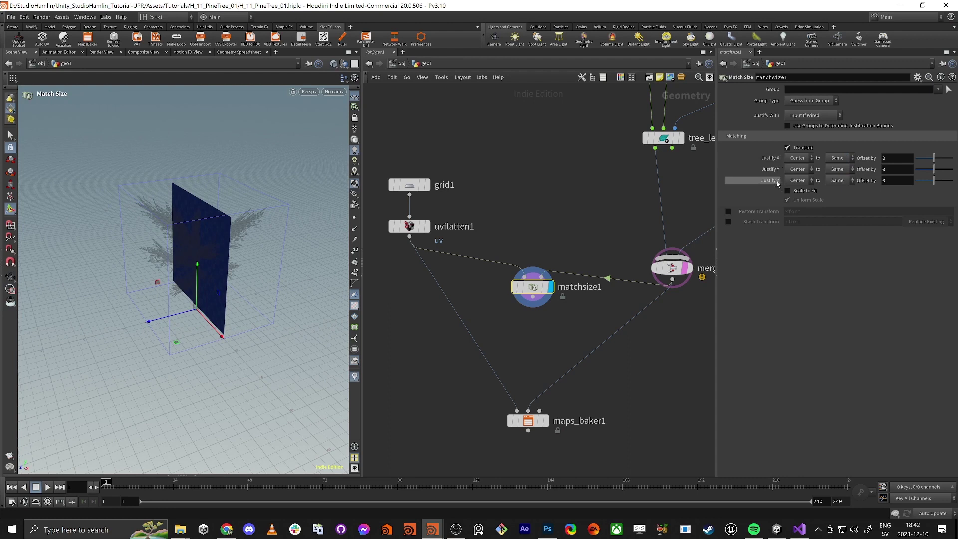
Step: Try justifying the grid's Z centre to Min and check its position from another angle
left_click(837, 180)
left_click(836, 194)
key("Escape")
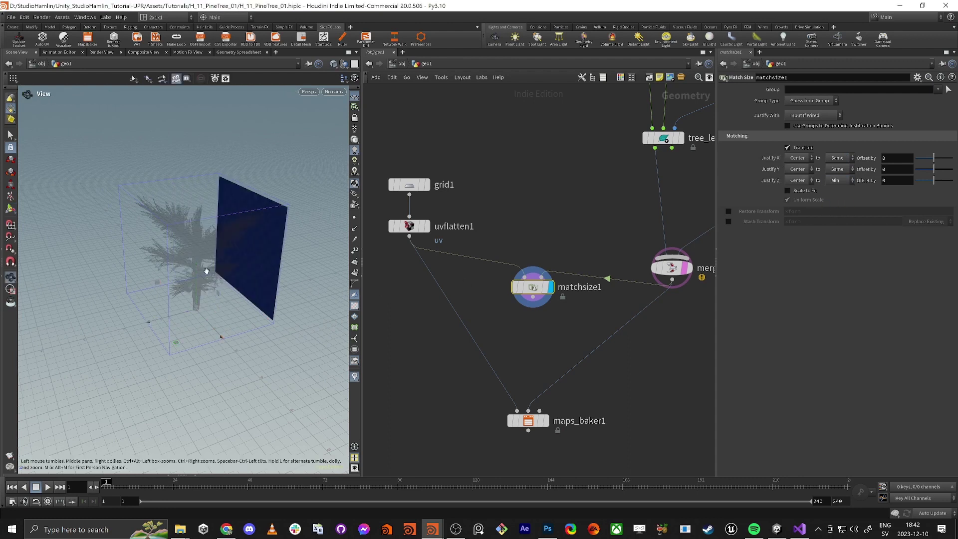
mouse_move(180, 244)
left_mouse_down()
mouse_move(154, 243)
mouse_move(190, 260)
left_mouse_up()
key("Return")
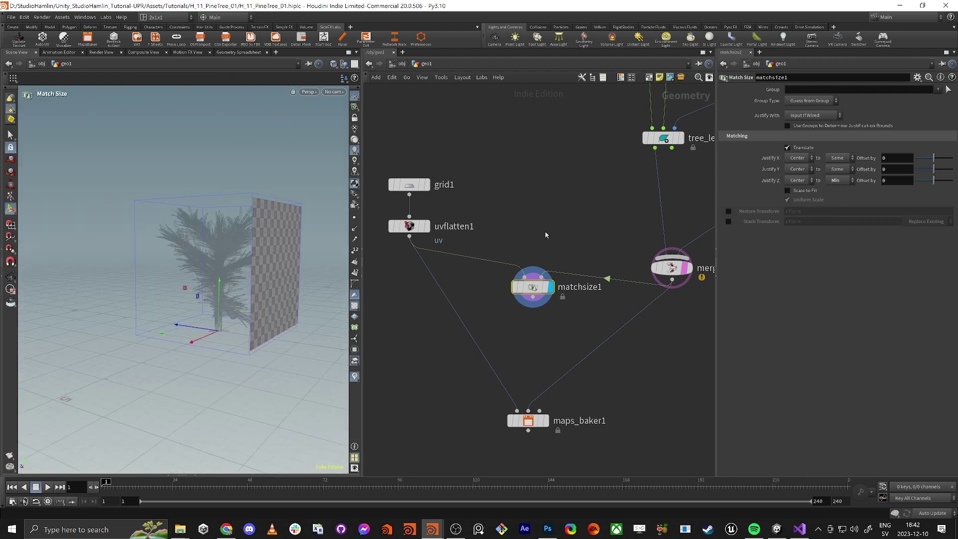
Step: Justify the grid's Z centre to Max in matchsize1 and set the Z offset to 0.16
left_click(839, 180)
left_click(836, 207)
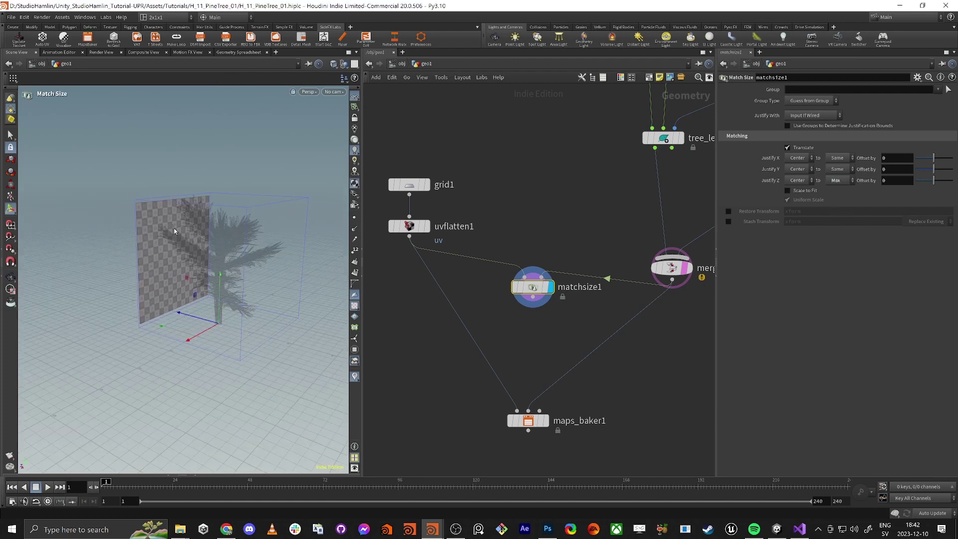
left_click_drag(175, 256, 178, 217)
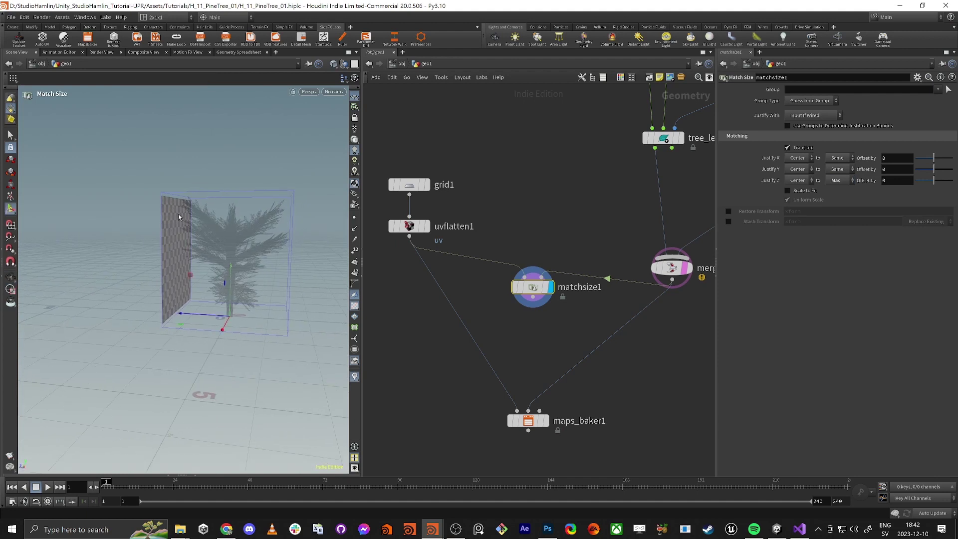
left_click_drag(934, 180, 937, 183)
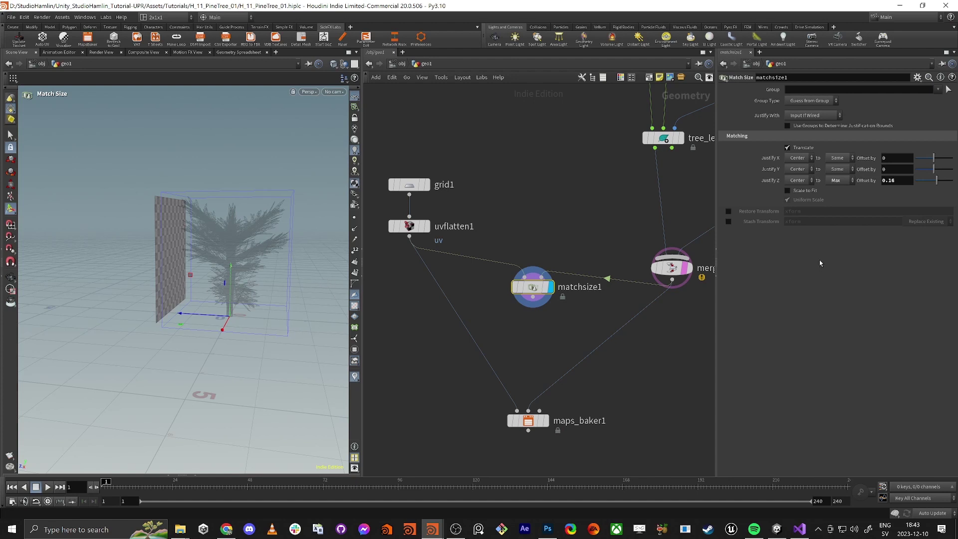
Step: Add a Transform node directly below matchsize1, connected to its output
key("Tab")
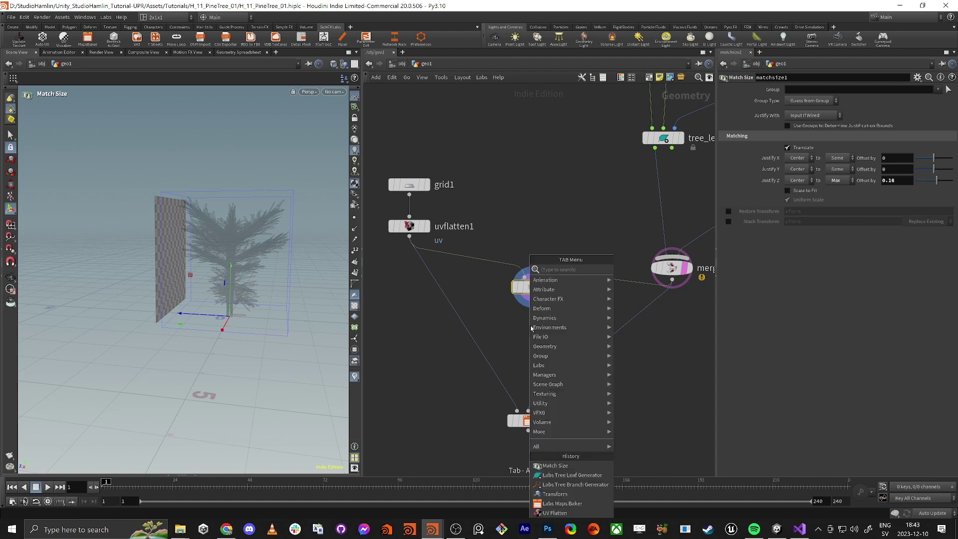
type("tra")
key("Down")
key("Down")
key("Return")
left_click(531, 325)
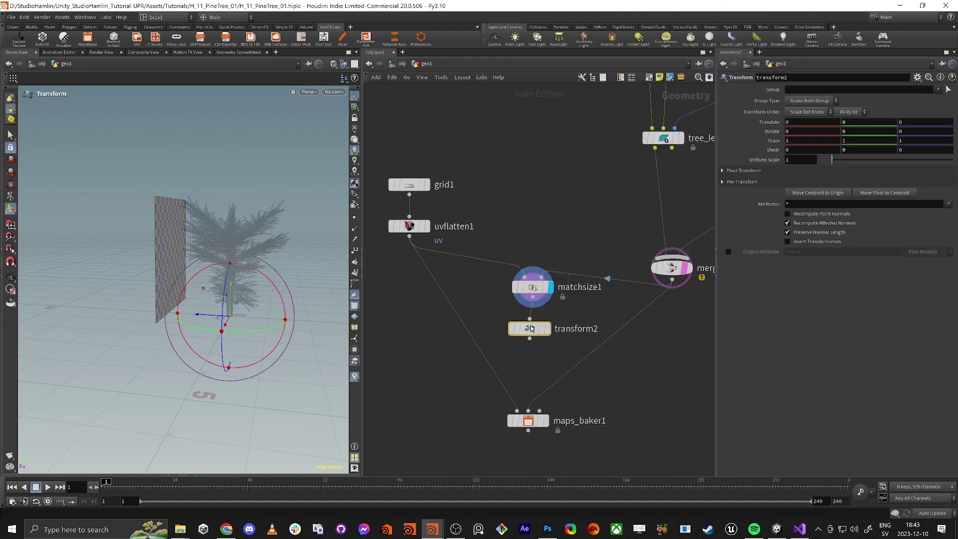
Step: Display transform2 and set its scale to 1.3 in X and Y, leaving room around the tree
left_click(793, 140)
type("1.")
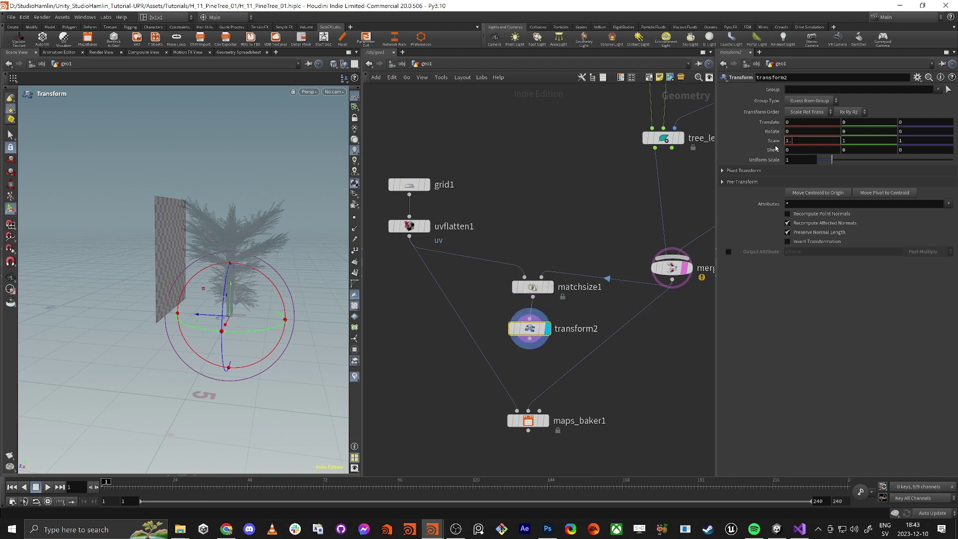
type("1")
key("Tab")
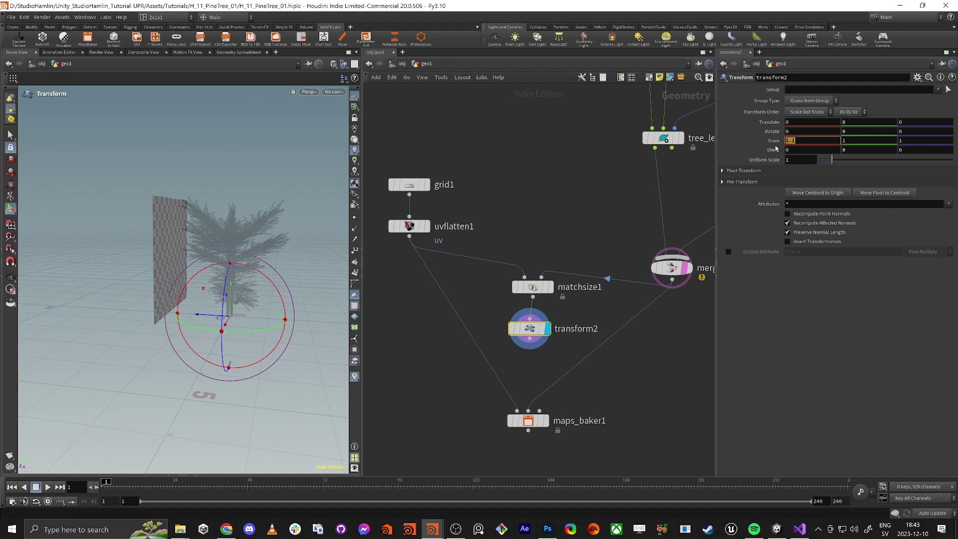
type("1.3")
key("Tab")
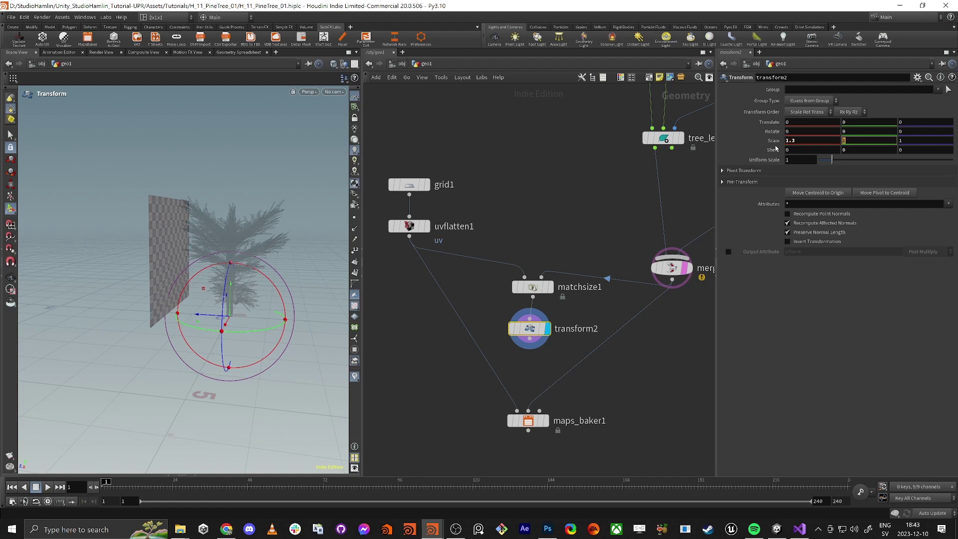
type("1.3")
key("Return")
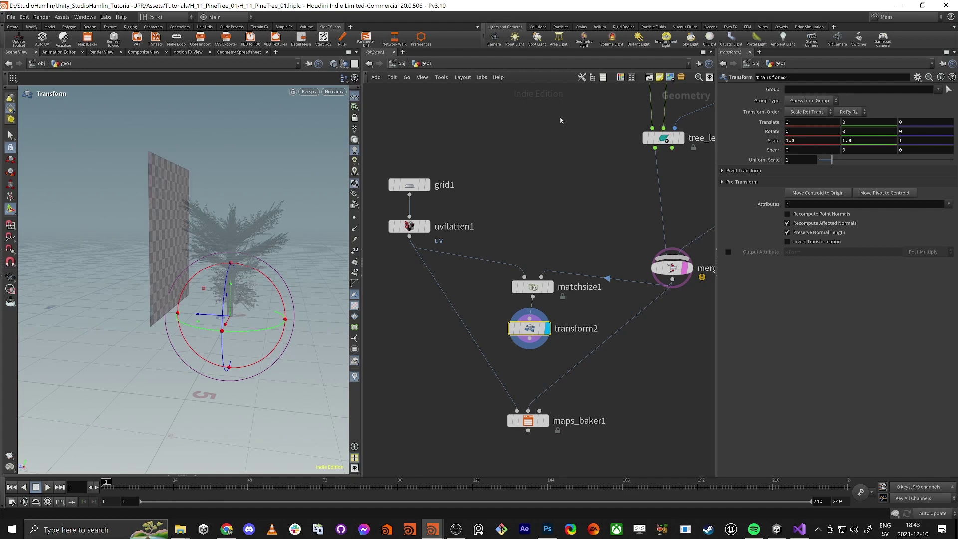
key("Escape")
left_click_drag(164, 250, 173, 223)
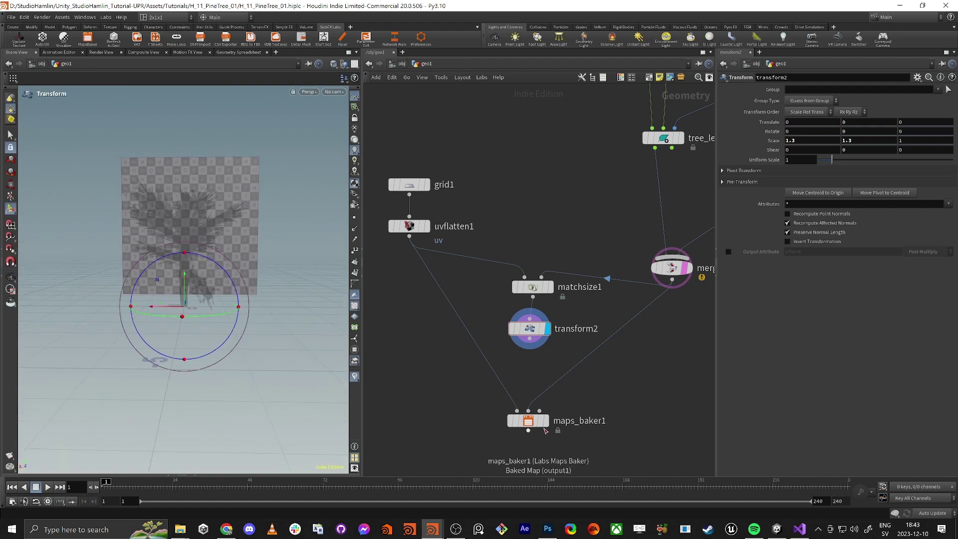
Step: Wire transform2 into the first input of maps_baker1, with the baker displayed, and render the maps
left_click_drag(532, 421, 528, 420)
left_click(543, 420)
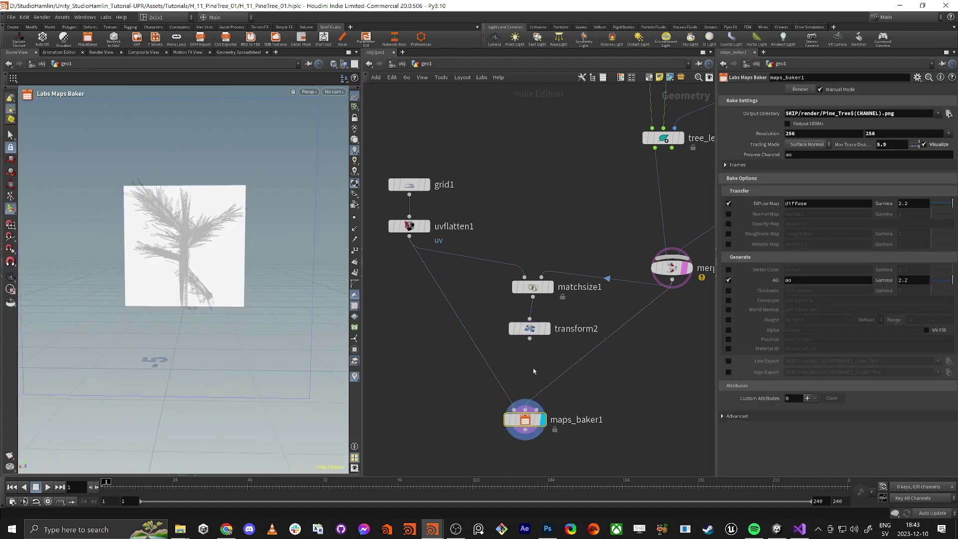
left_click_drag(529, 338, 514, 409)
mouse_move(256, 320)
left_mouse_down("alt")
mouse_move(245, 306)
mouse_move(249, 320)
mouse_move(259, 316)
left_mouse_up("alt")
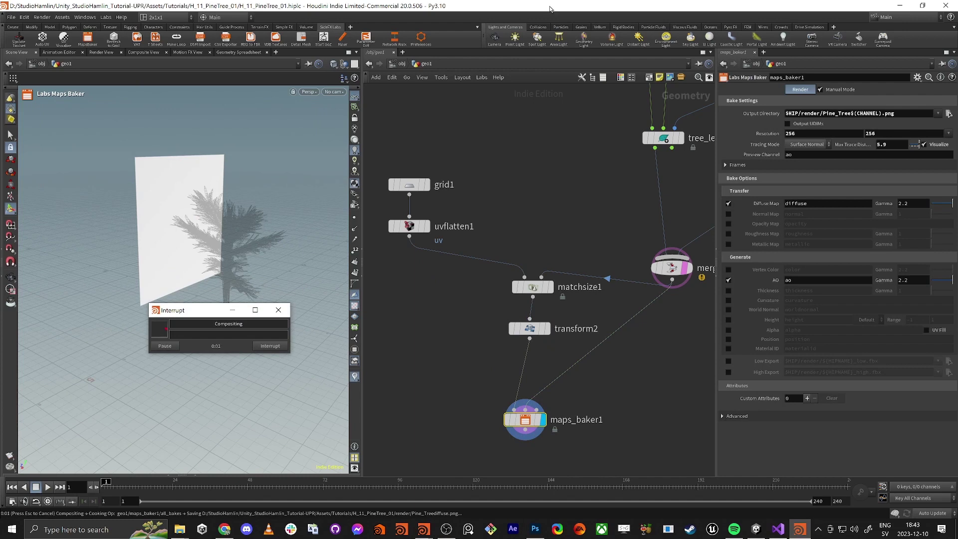
Step: Reveal the render folder beside the scene window and inspect Pine_Treeao.png and Pine_Treediffuse.png
left_click_drag(550, 9, 595, 69)
left_click_drag(540, 11, 843, 102)
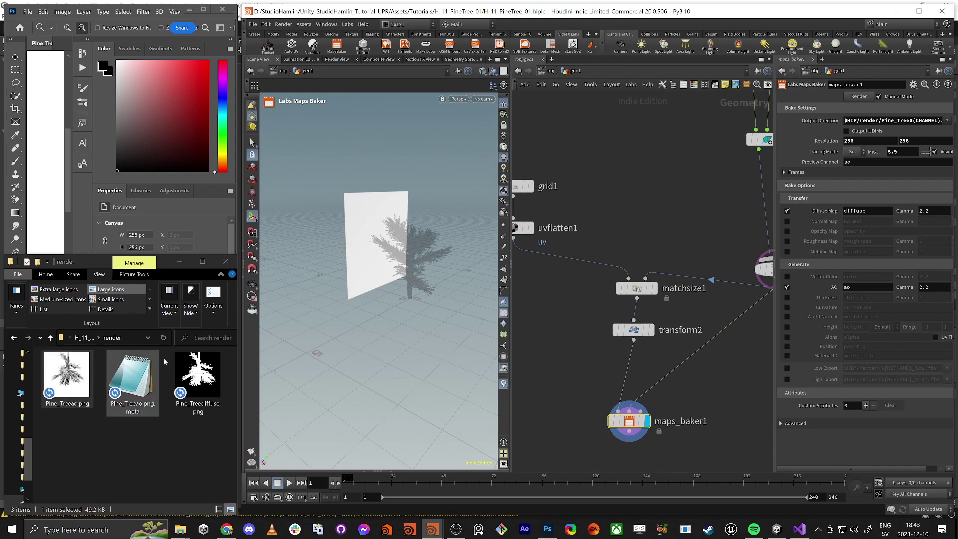
left_click(62, 373)
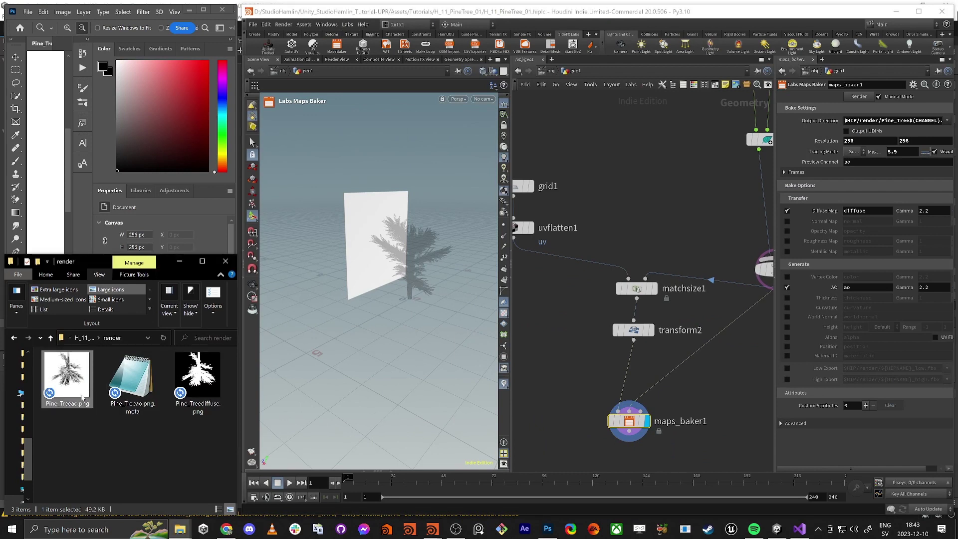
left_click(197, 374)
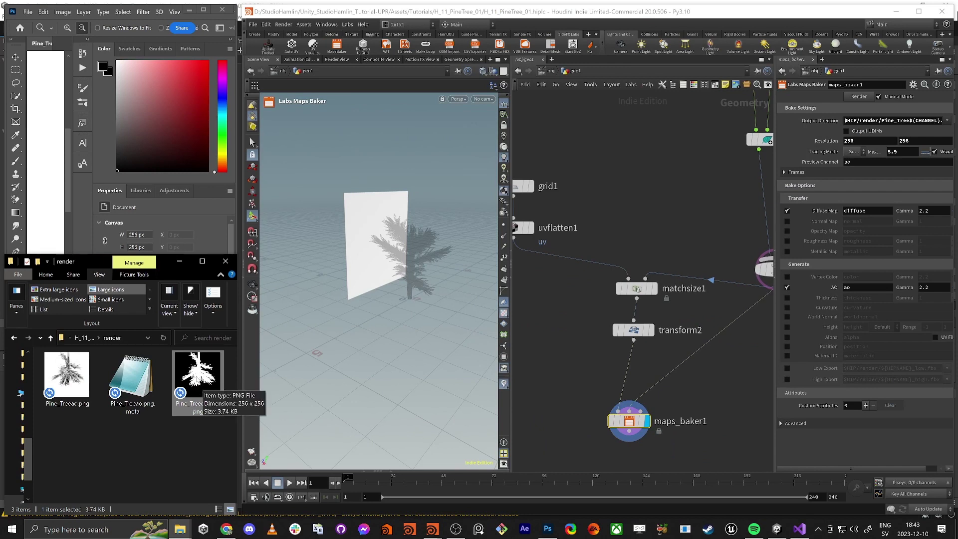
Step: Copy the bark and leaf material nodes from the original tree network and place the copies beside the new tree's nodes
middle_click_drag(699, 221, 590, 312)
scroll(589, 313, "down", 3)
scroll(624, 292, "down", 4)
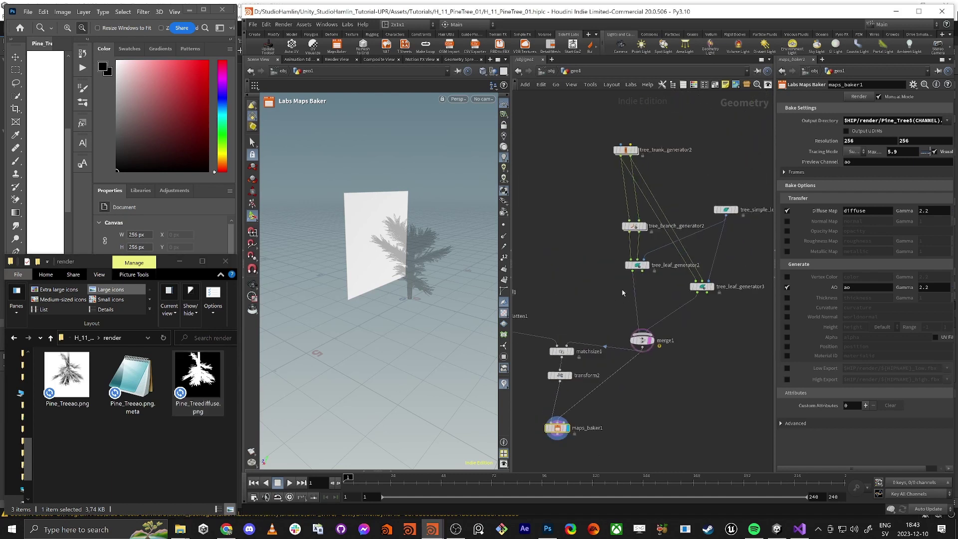
scroll(636, 284, "up", 2)
key("h")
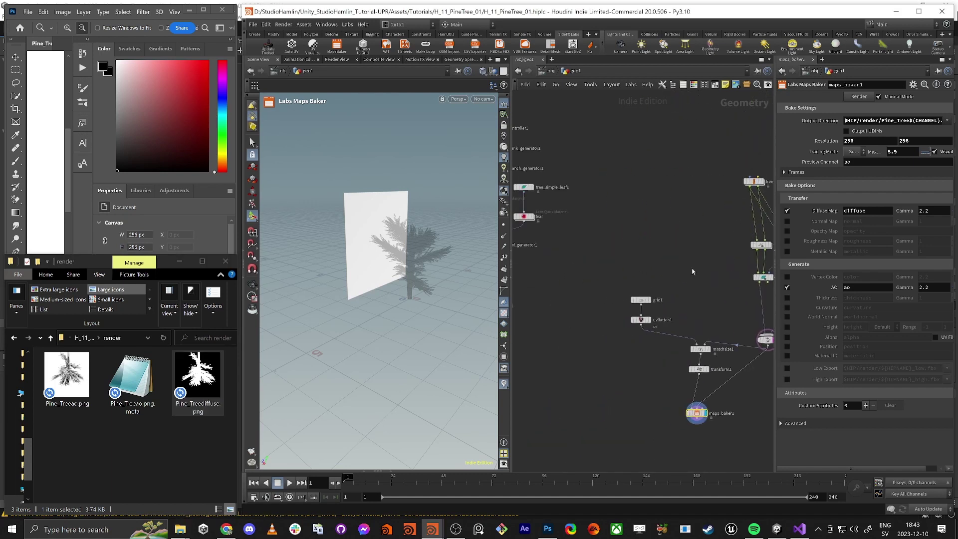
scroll(591, 255, "up", 2)
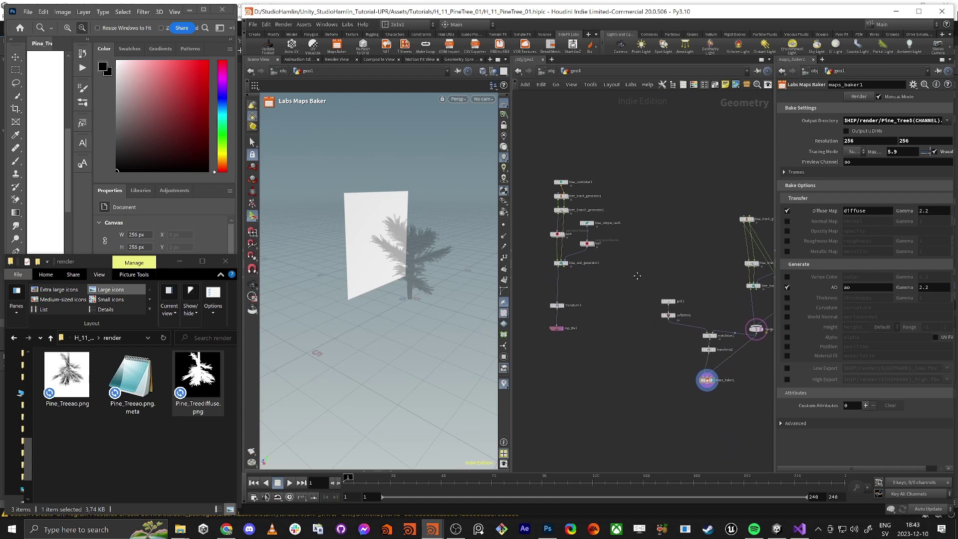
left_click_drag(546, 260, 748, 304)
middle_click_drag(658, 269, 568, 259)
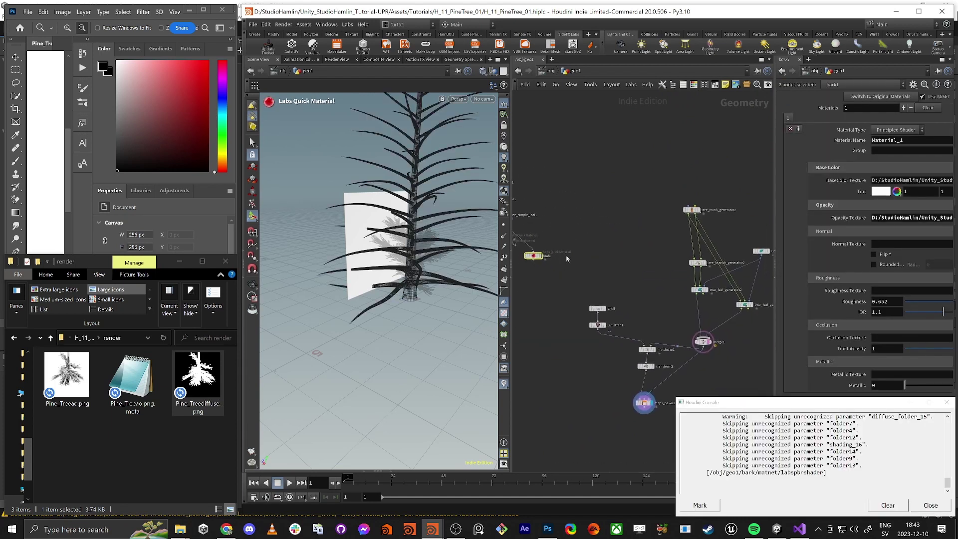
left_click_drag(542, 256, 686, 317)
middle_click_drag(682, 267, 647, 233)
left_click(633, 231)
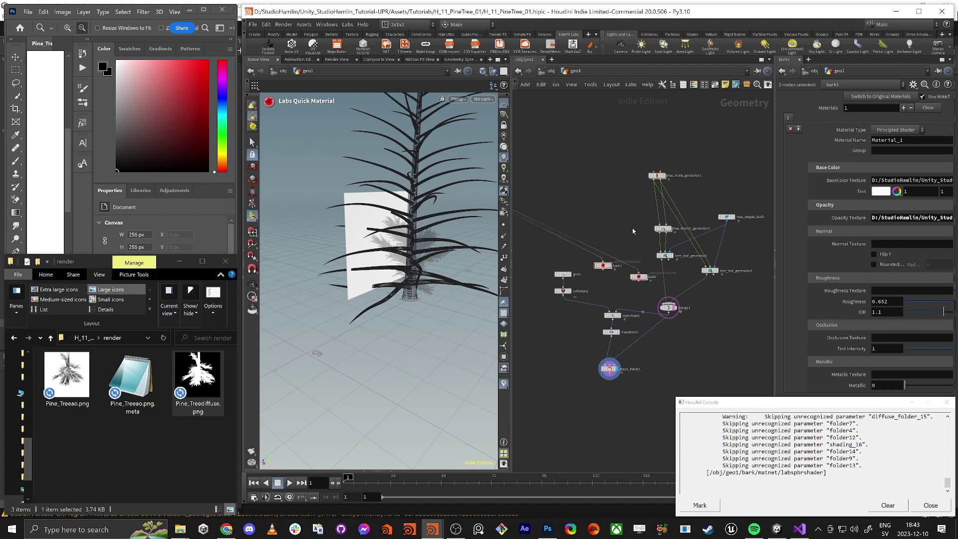
Step: Insert leaf1 between tree_leaf_generator3 and merge1, and bark1 between tree_leaf_generator2 and merge1
scroll(642, 273, "up", 3)
left_click_drag(639, 286, 750, 308)
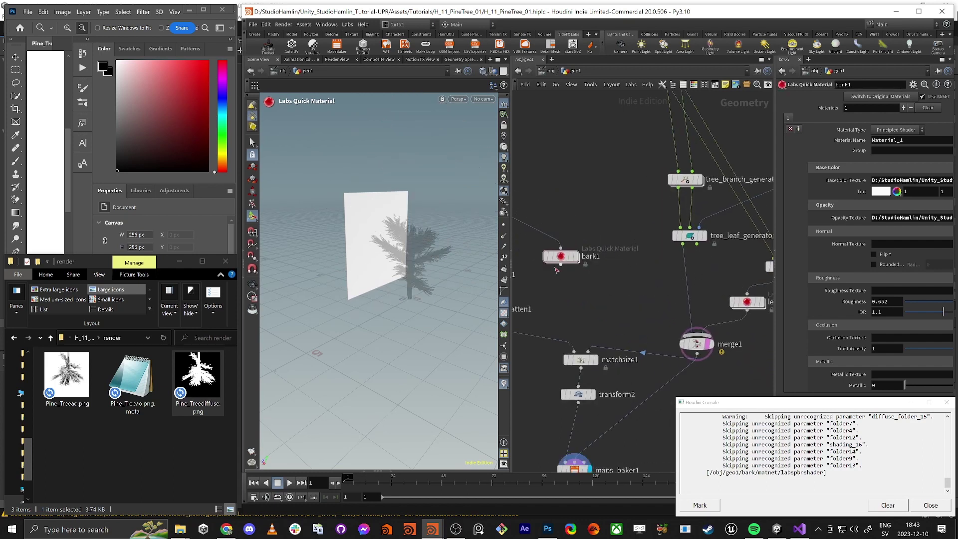
left_click_drag(558, 257, 685, 285)
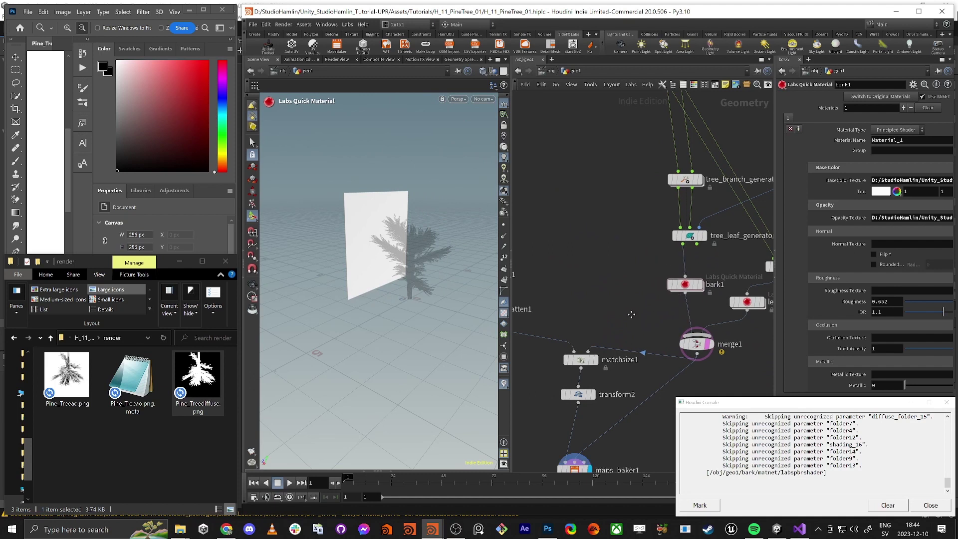
Step: Move bark1 into the connection between tree_branch_generator2 and tree_leaf_generator2, and show leaf1's parameters
middle_click_drag(631, 315, 559, 284)
scroll(639, 267, "up", 2)
left_click_drag(614, 253, 590, 139)
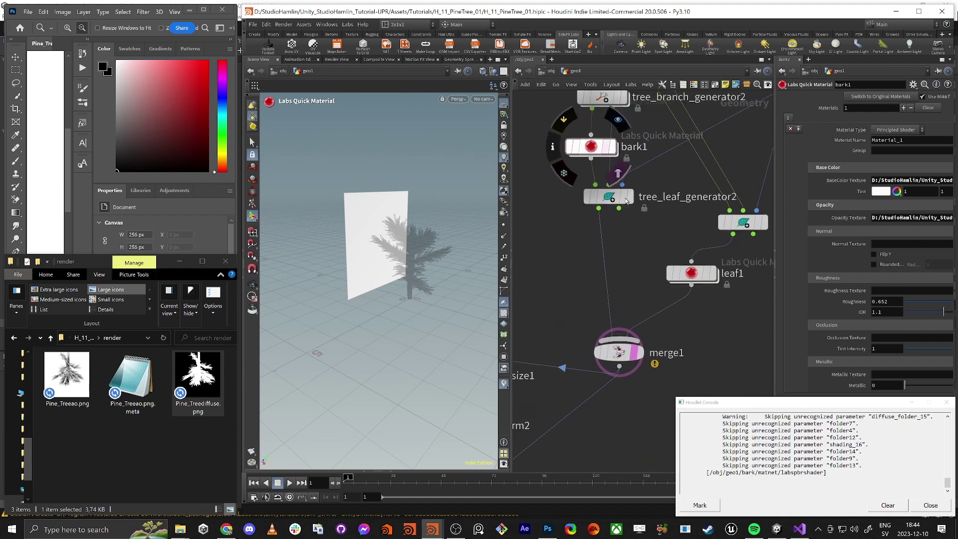
left_click(681, 273)
middle_click_drag(666, 252, 635, 290)
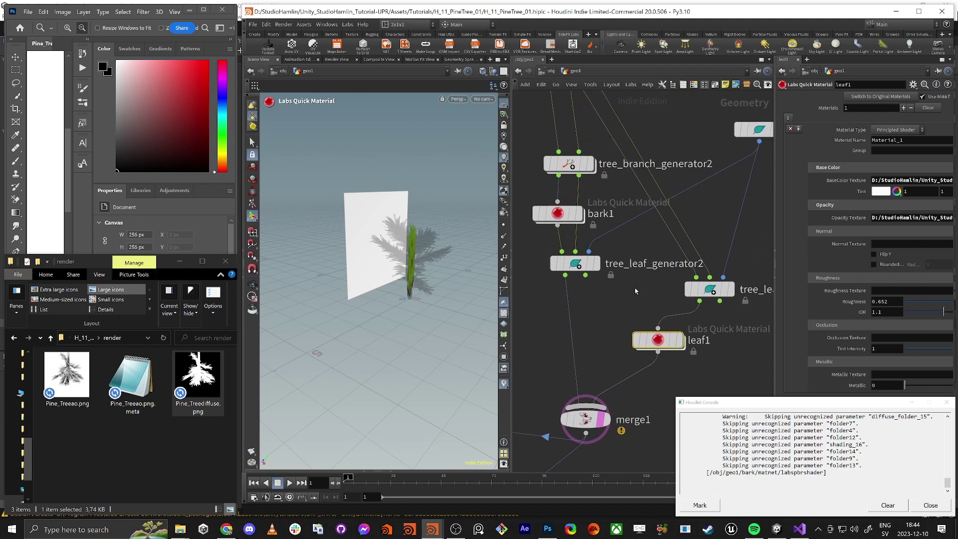
Step: Paste another leaf material node, insert it between tree_simple_leaf2 and both leaf generators, and display it
key("ctrl+v")
left_click(722, 256)
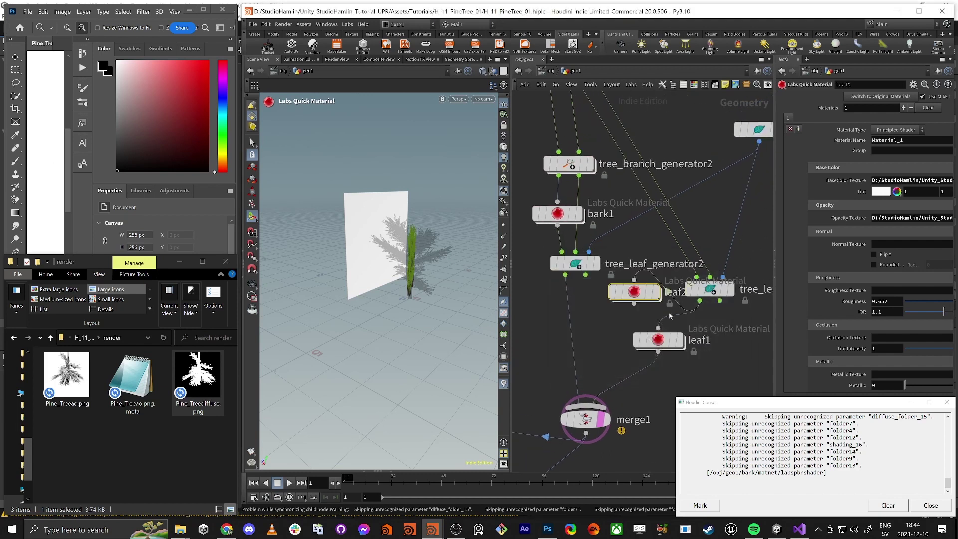
left_click_drag(634, 291, 622, 230)
key("r")
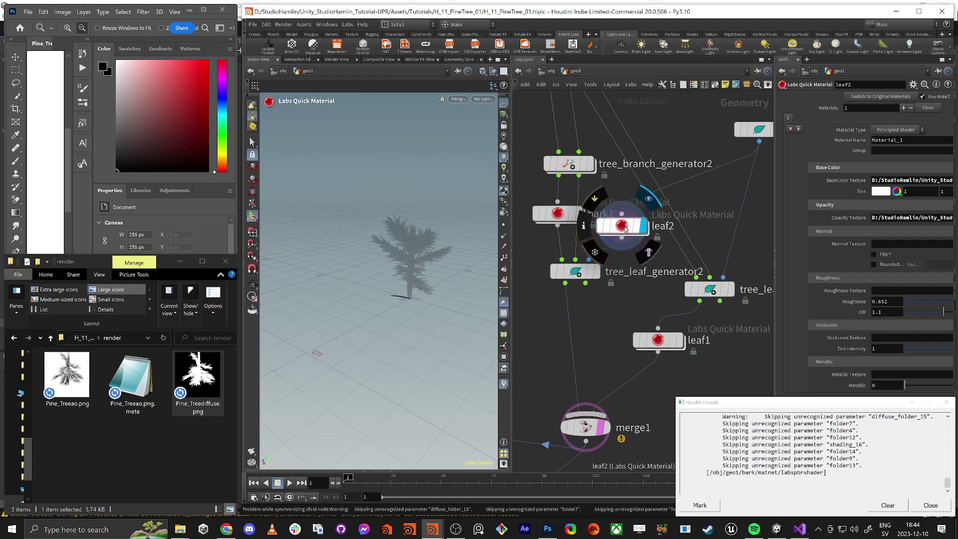
left_click(754, 130)
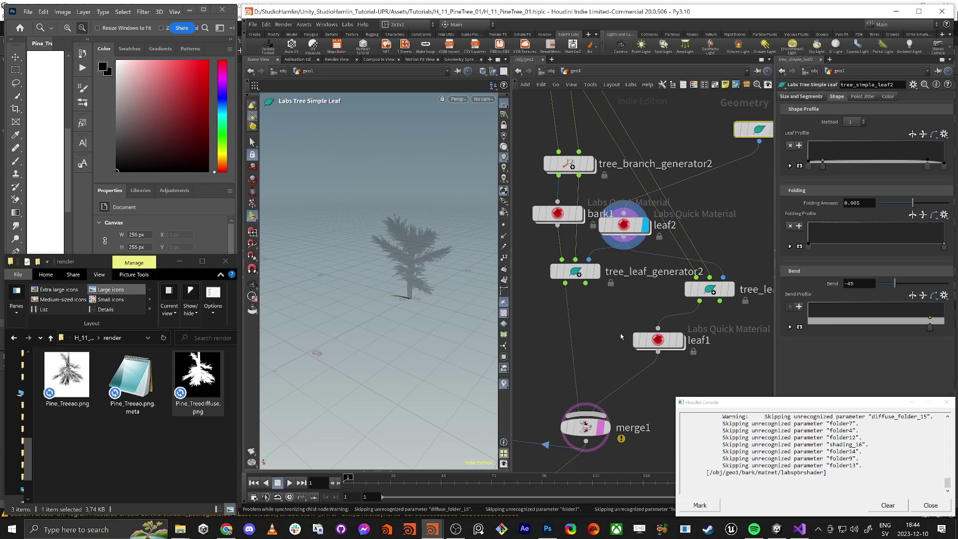
Step: Delete the leaf1 node above merge1, align leaf2 under tree_simple_leaf2, and close the console window
left_click(654, 349)
key("Delete")
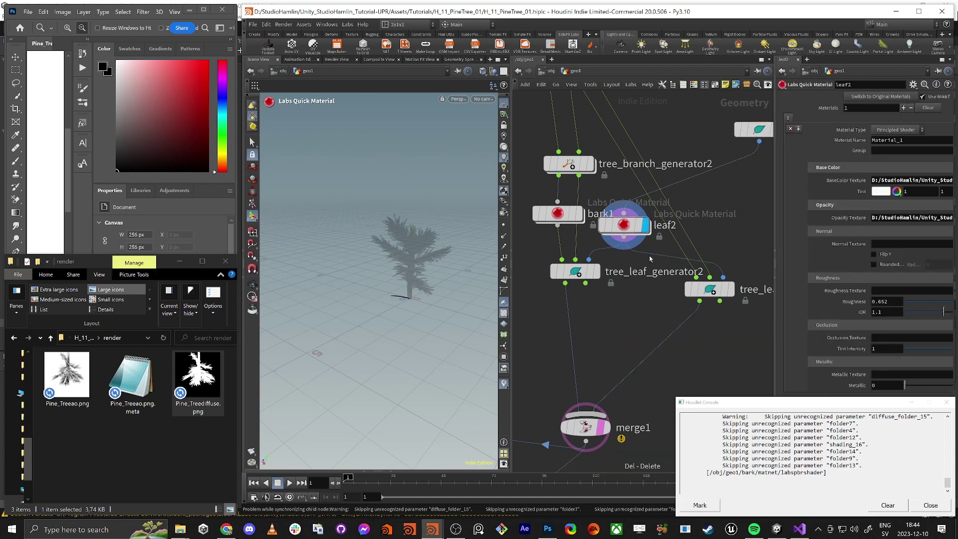
key("l")
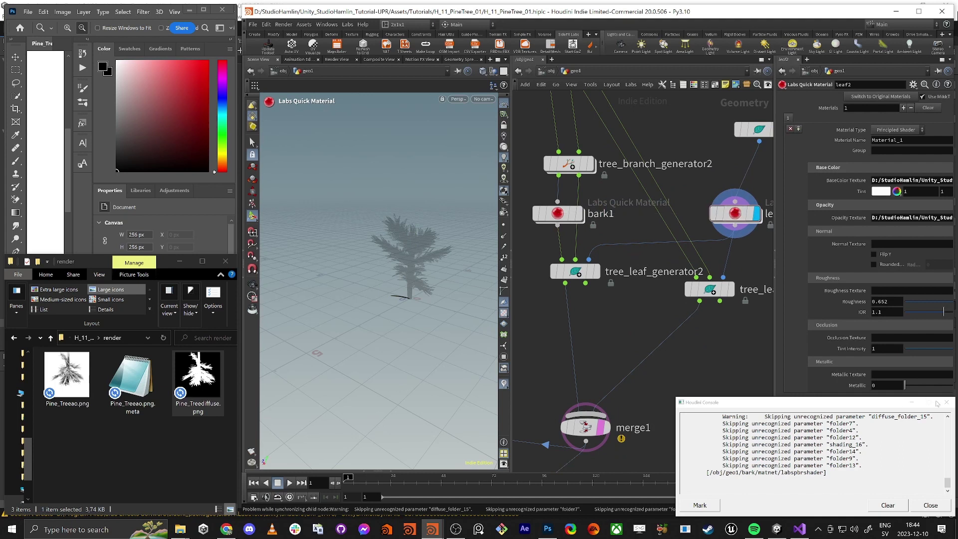
left_click(938, 403)
Step: Display bark1 and examine the bark material on the trunk and branches up close
scroll(585, 394, "down", 2)
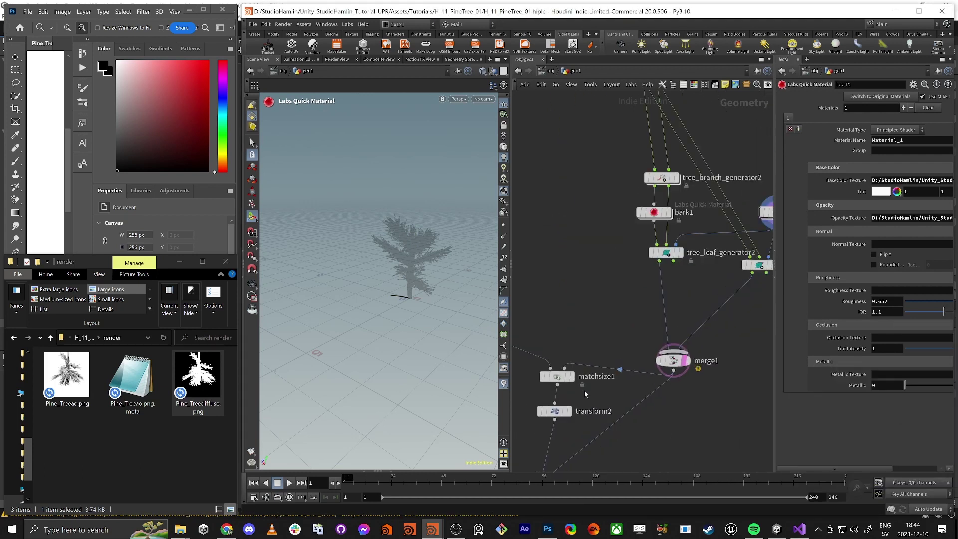
scroll(633, 288, "up", 2)
left_click(611, 248)
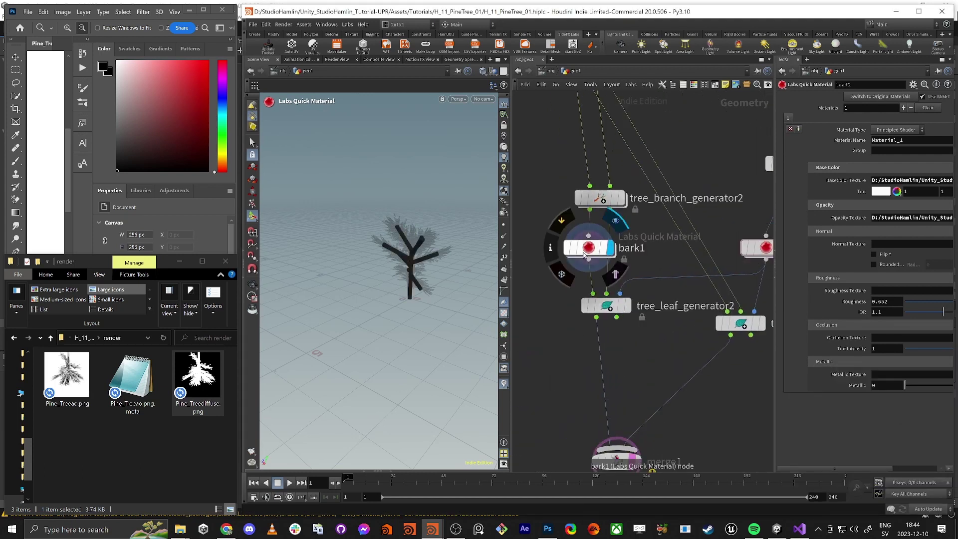
left_click_drag(331, 252, 366, 239)
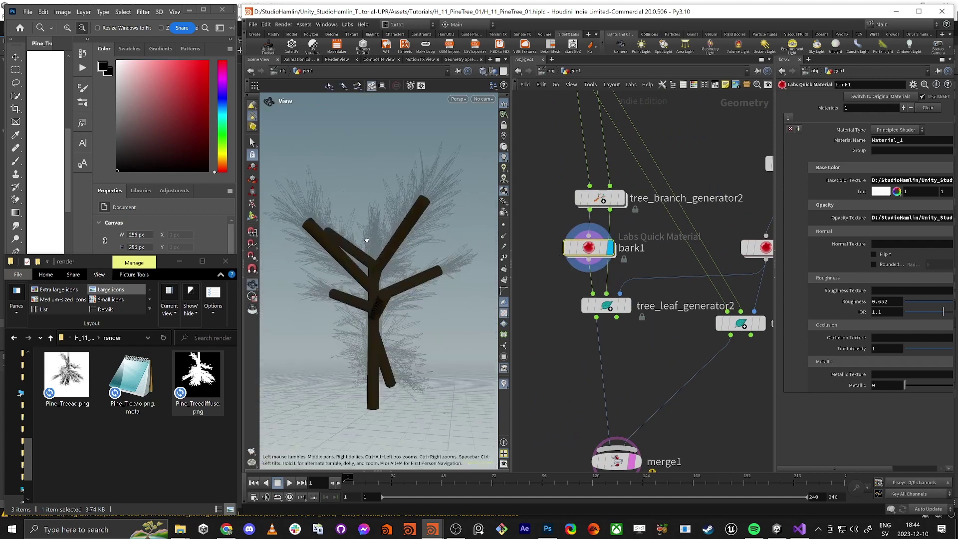
Step: Display leaf2, frame the single leaf, and examine its material from close range
middle_click_drag(718, 249, 642, 257)
left_click(712, 259)
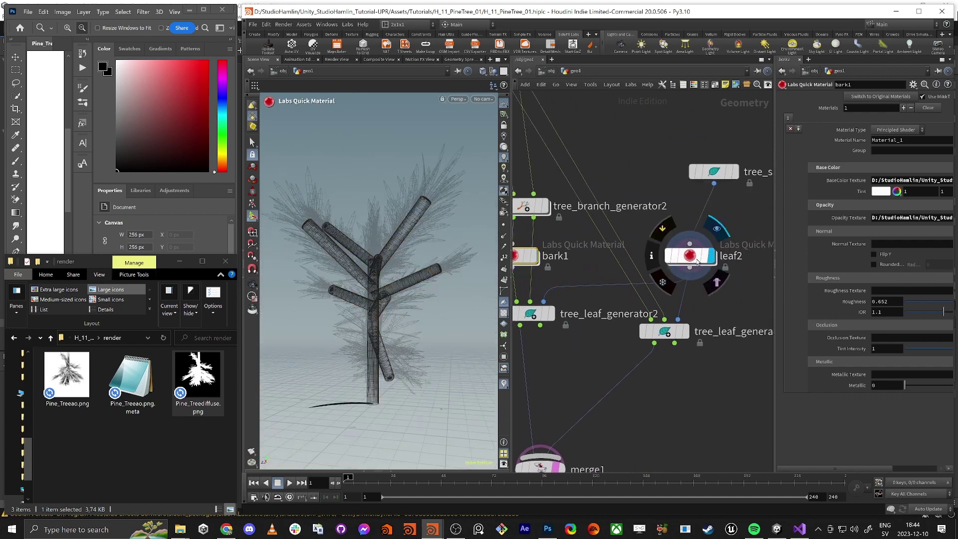
key("f")
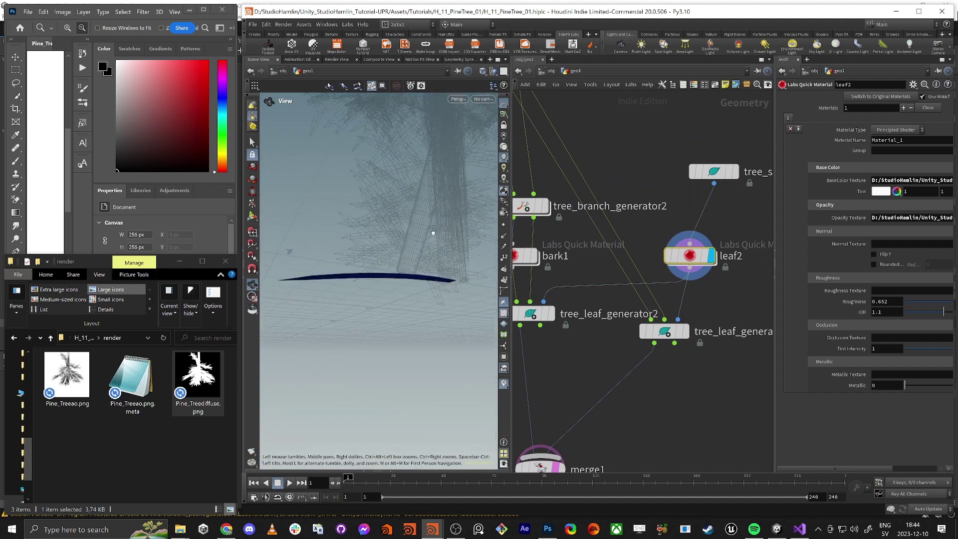
left_click_drag(414, 326, 379, 299)
scroll(431, 266, "up", 6)
mouse_move(430, 266)
left_mouse_down()
mouse_move(407, 188)
mouse_move(418, 269)
left_mouse_up()
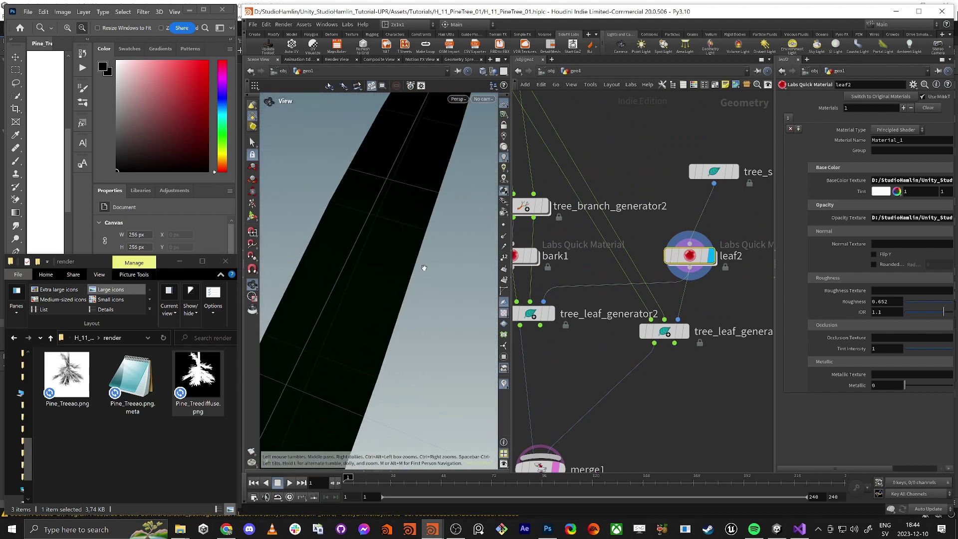
scroll(422, 270, "down", 5)
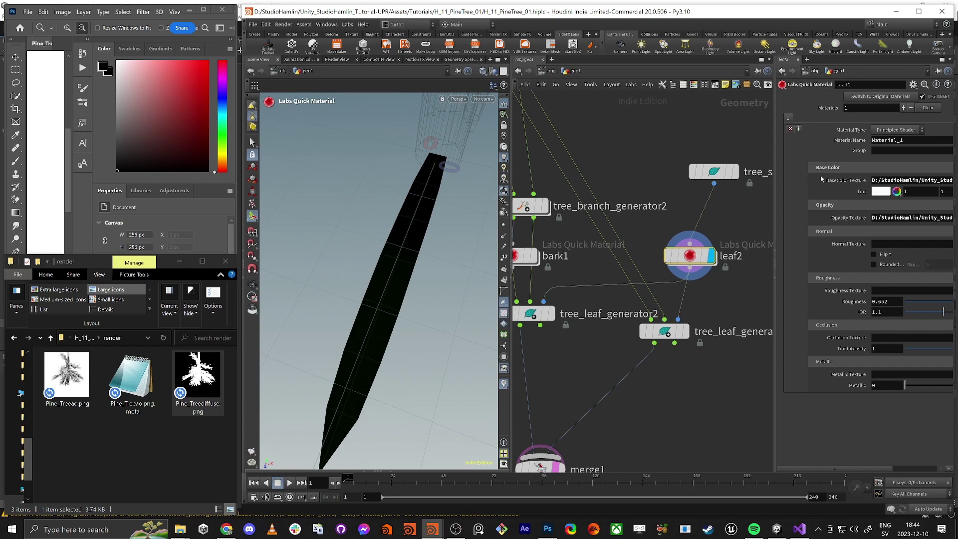
Step: Check the full base color and opacity texture paths of leaf2 with the parameters widened and the window maximized
left_click_drag(775, 192, 528, 201)
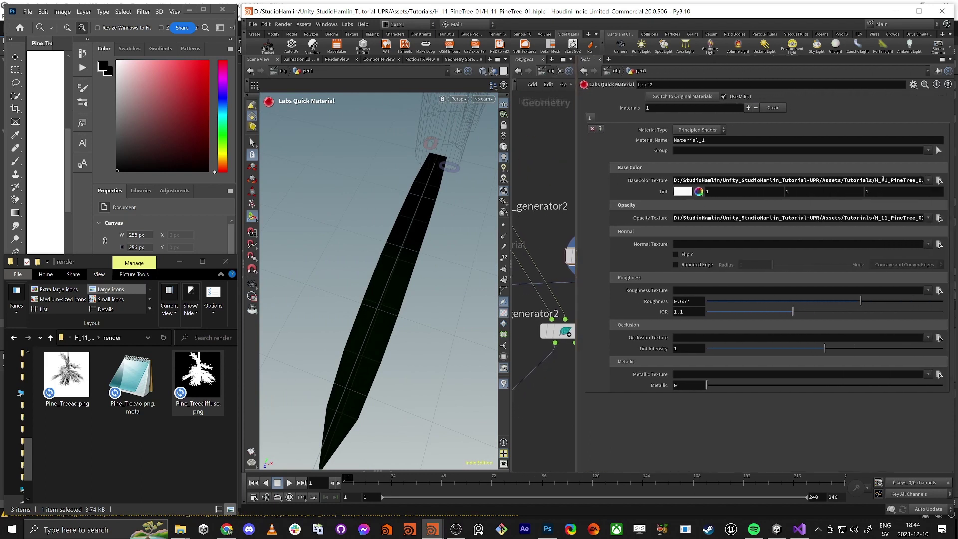
left_click_drag(883, 180, 923, 180)
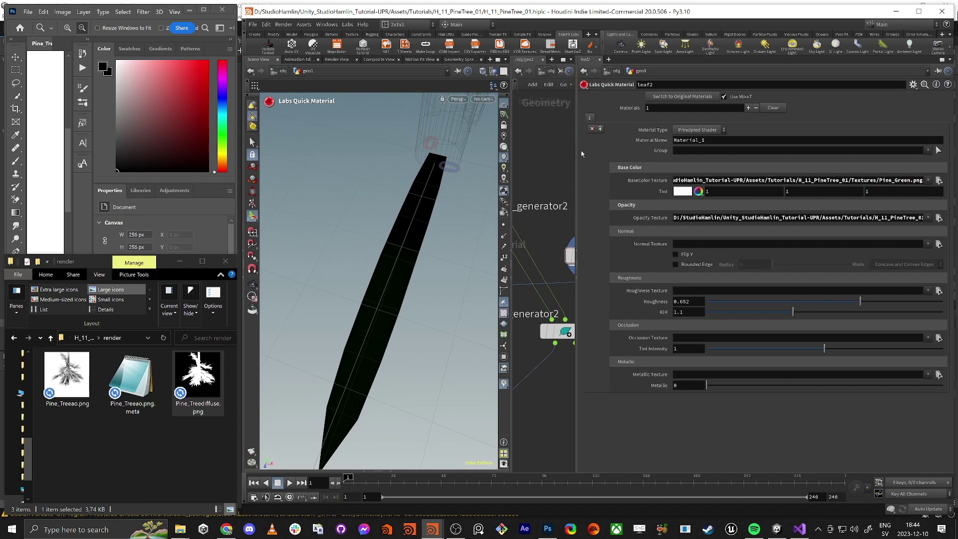
double_click(708, 10)
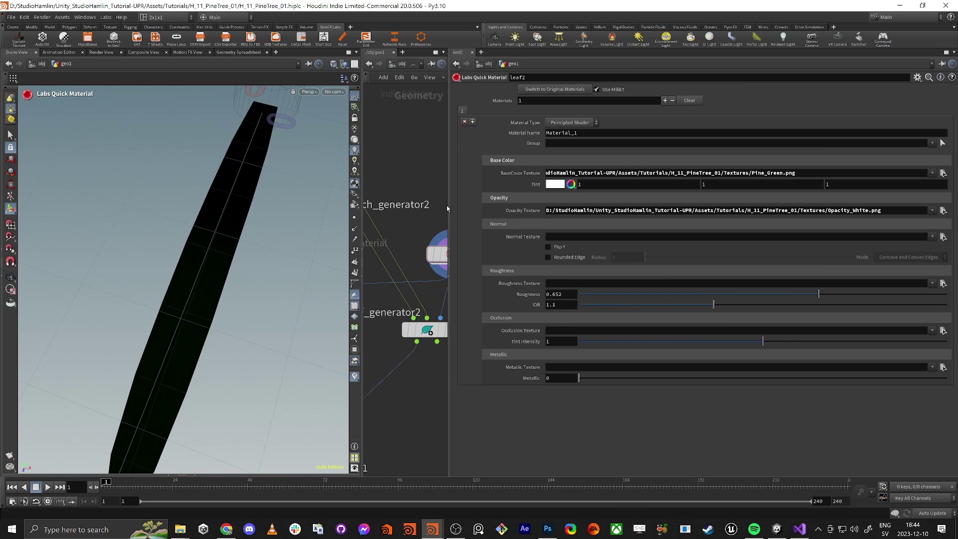
left_click_drag(449, 205, 711, 205)
Step: Tidy the new tree's network by moving bark1 aside and aligning the two leaf generators on one row
scroll(642, 334, "down", 2)
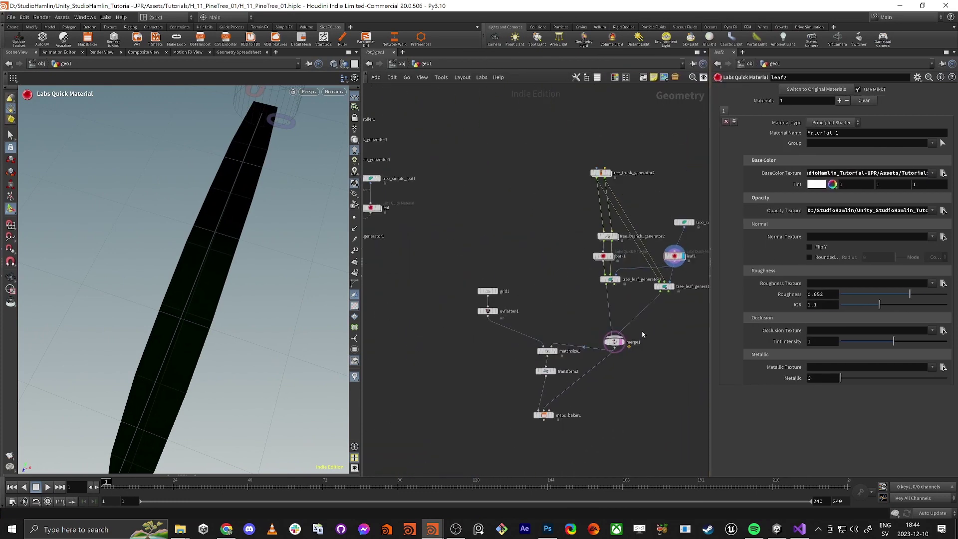
middle_click_drag(599, 269, 555, 262)
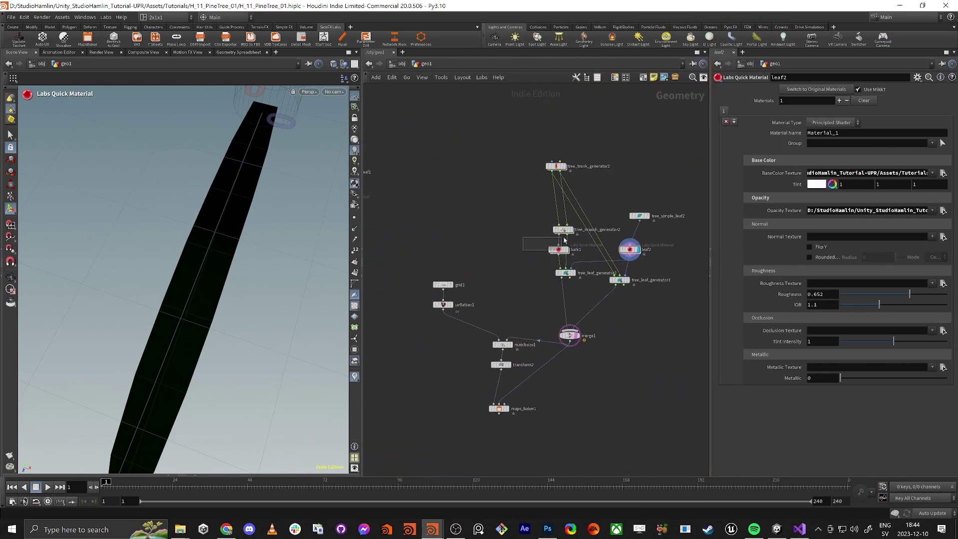
left_click(563, 231)
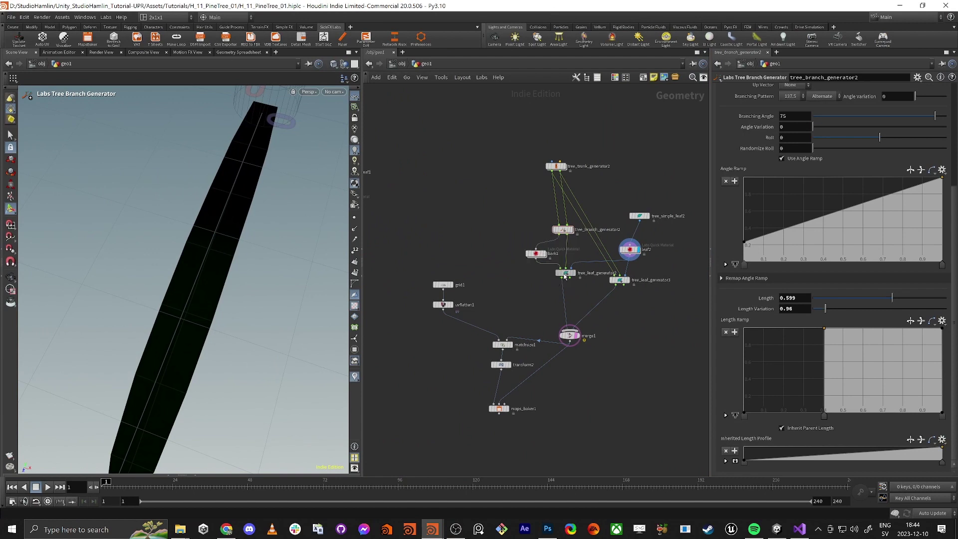
left_click_drag(564, 275, 622, 284)
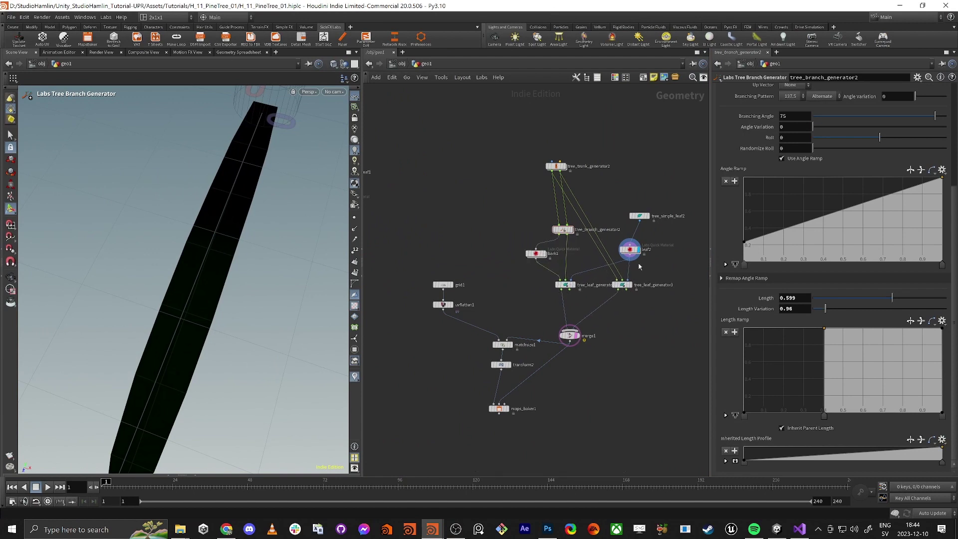
Step: Bake the diffuse and AO maps with maps_baker1 and bring the render folder back beside the scene window
left_click(500, 408)
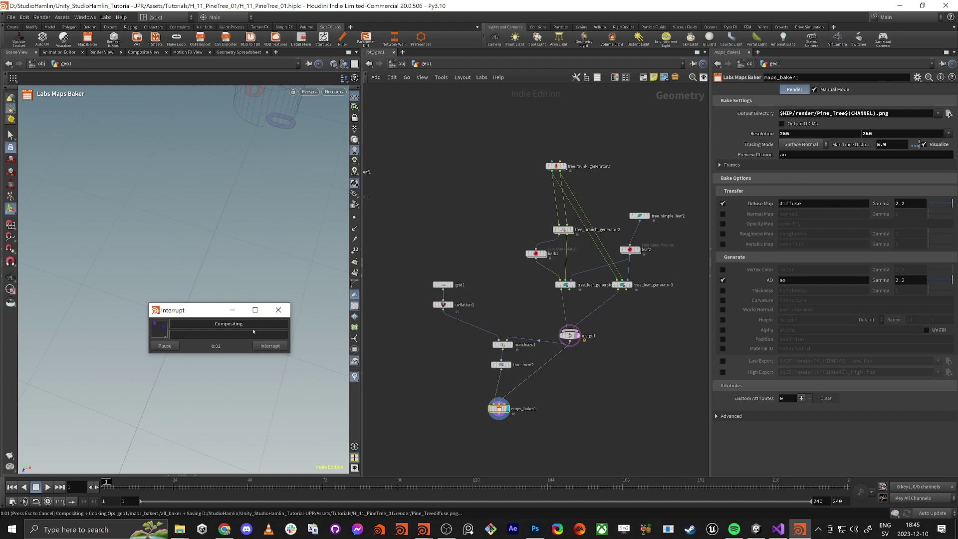
left_click_drag(491, 5, 600, 12)
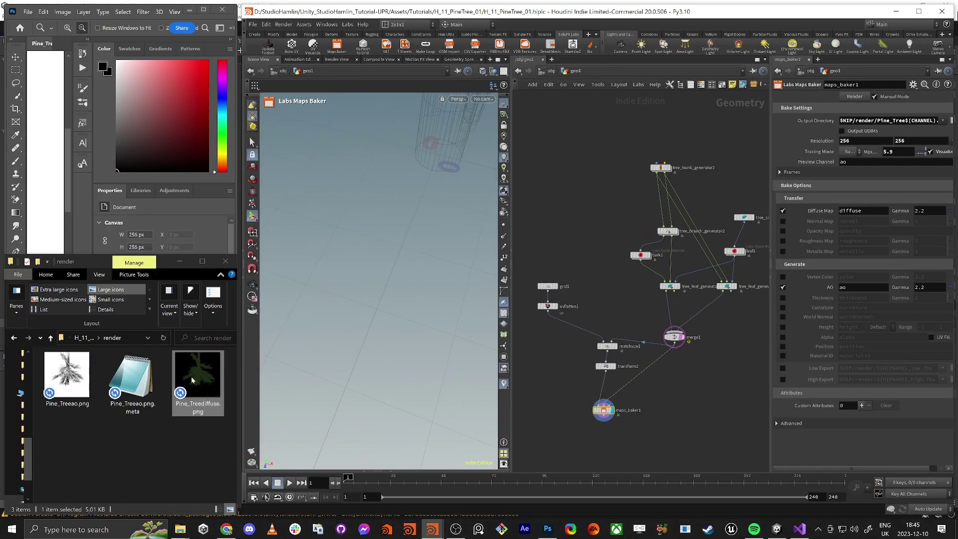
Step: Open the rebaked Pine_Treediffuse.png in Photoshop and inspect the tree's orientation and colors
double_click(206, 369)
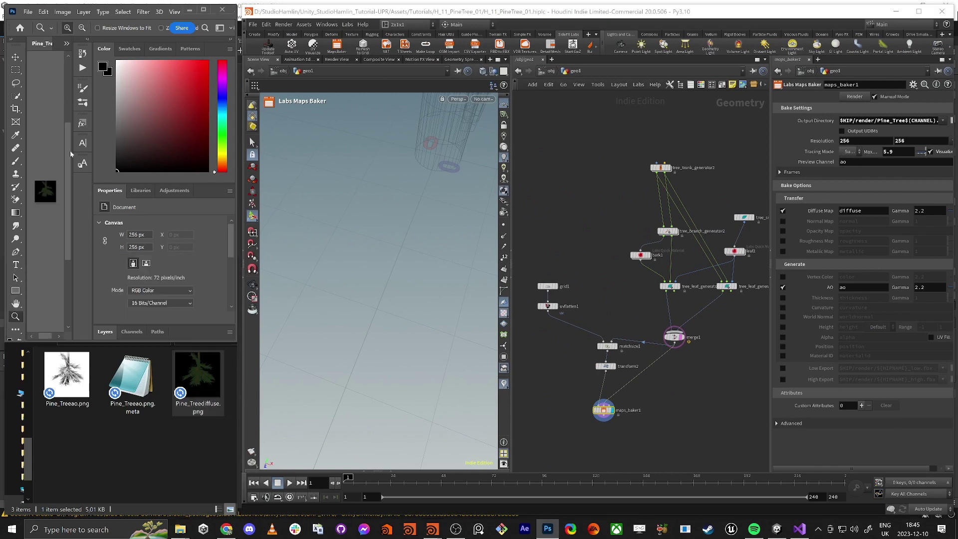
left_click_drag(123, 181, 162, 174)
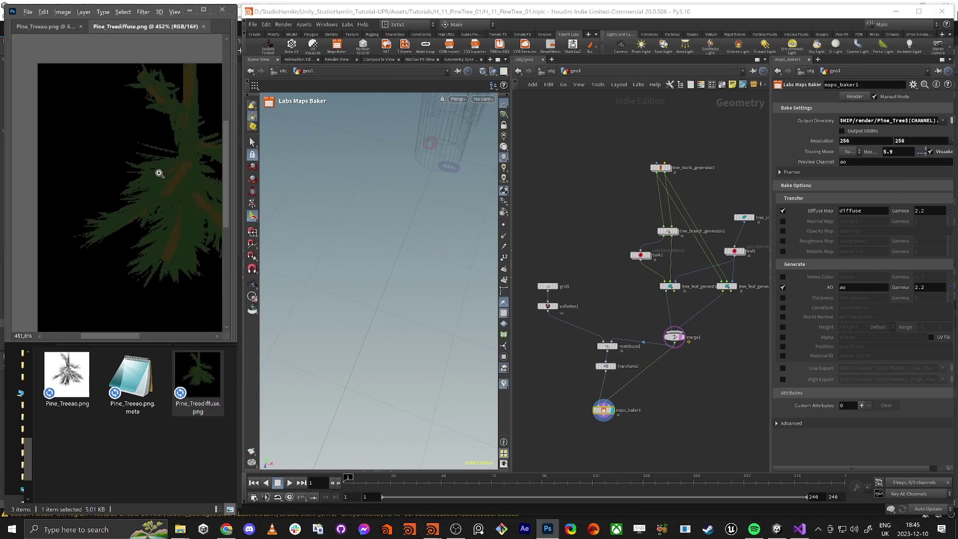
scroll(108, 184, "down", 5, "alt")
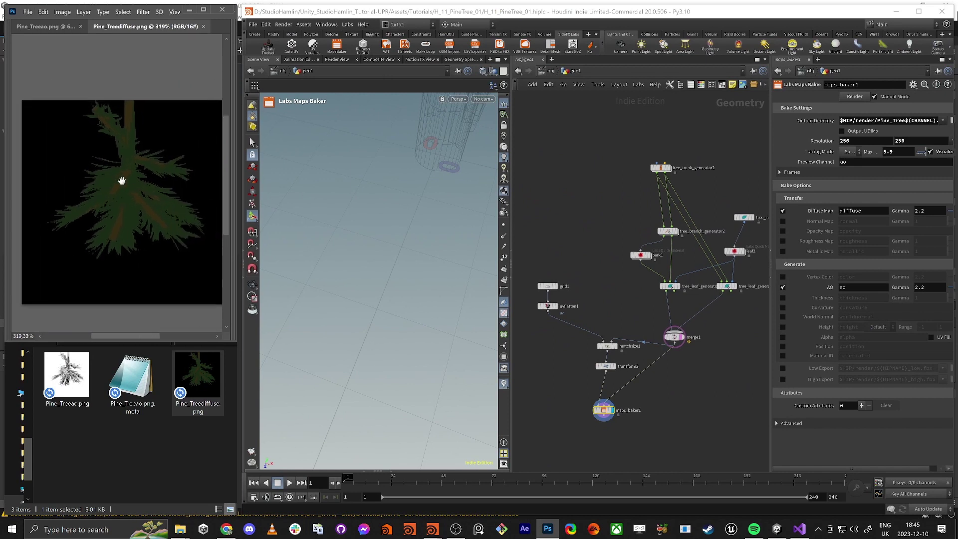
left_click_drag(125, 178, 108, 181)
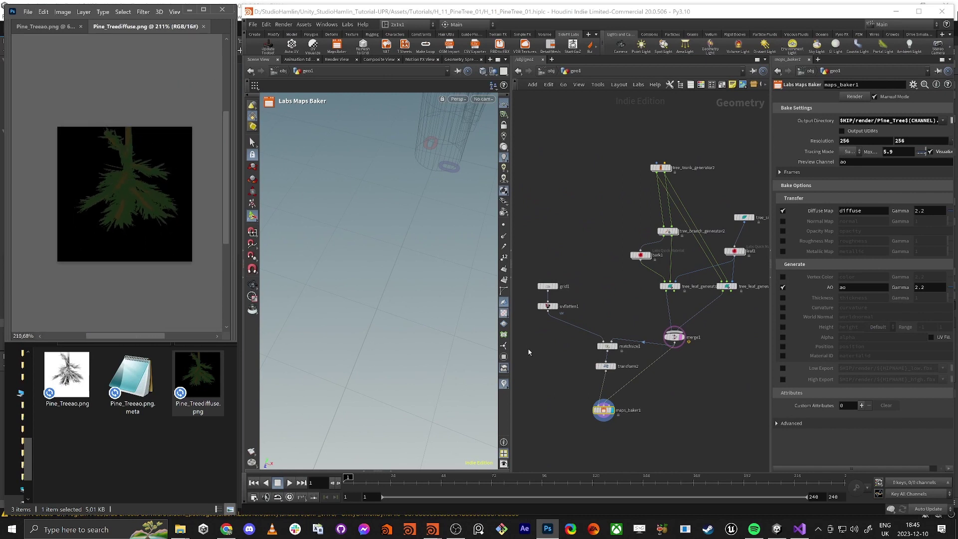
Step: Move grid1 and uvflatten1 up in the Houdini network and insert a UV Transform node between uvflatten1 and matchsize1
scroll(567, 321, "up", 5)
left_click(589, 288)
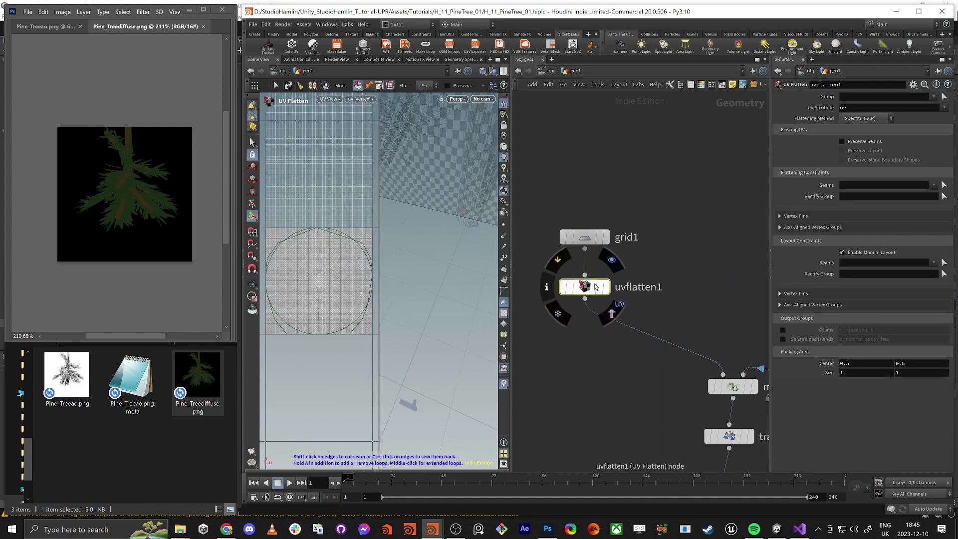
left_click_drag(585, 237, 585, 197)
left_click_drag(585, 287, 585, 244)
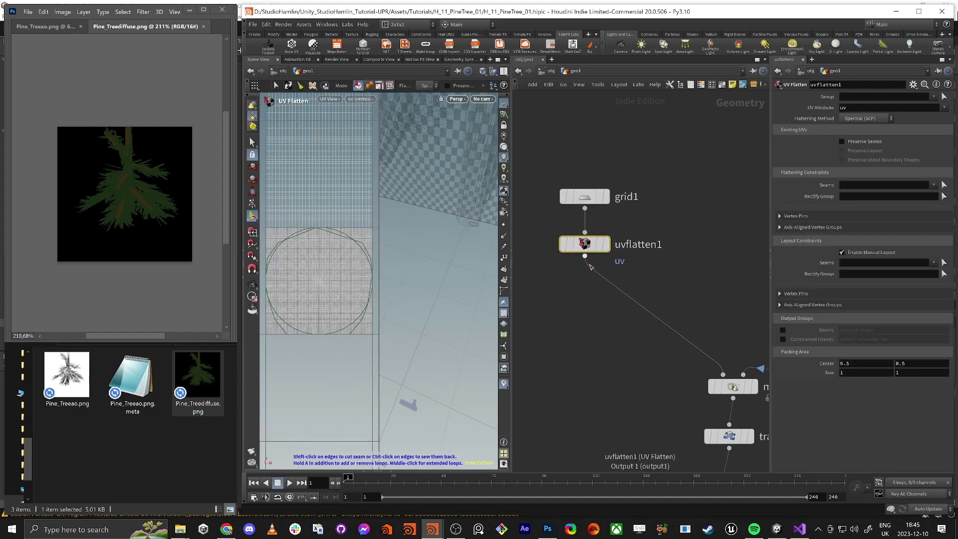
key("Tab")
type("uv")
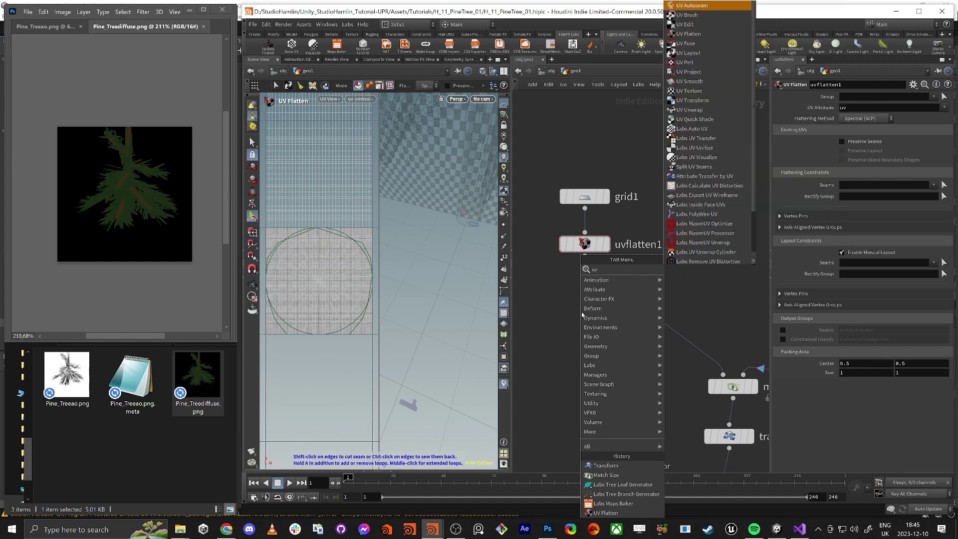
type(" tran")
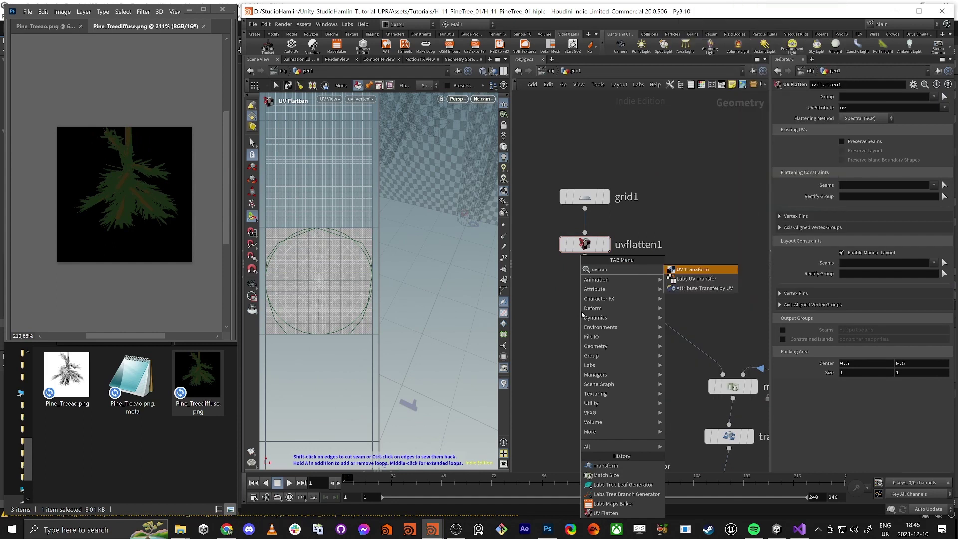
key("Return")
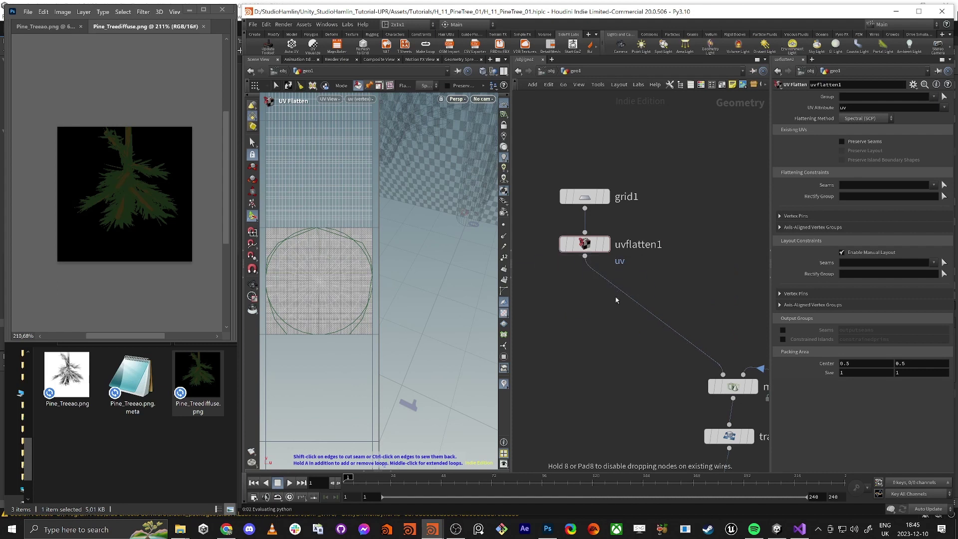
left_click(616, 300)
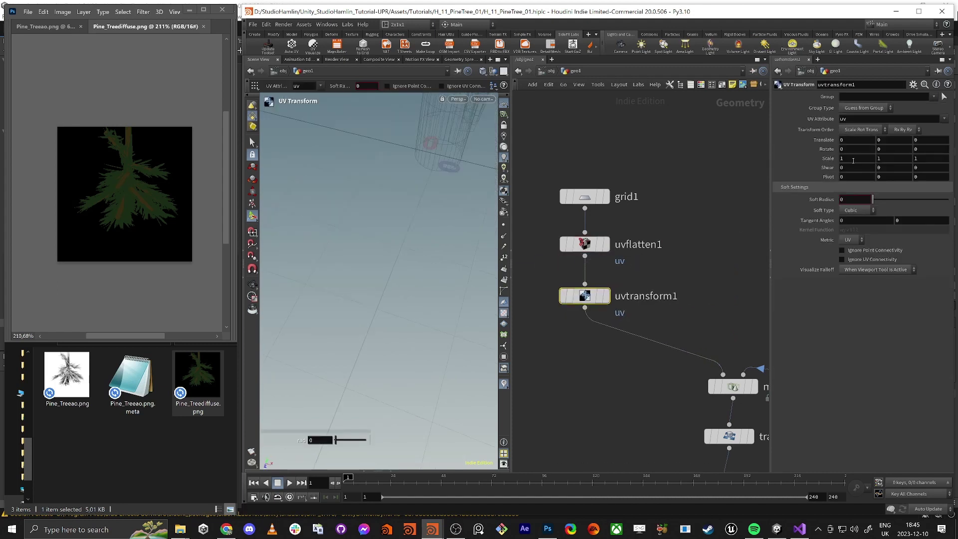
Step: Set the Z rotation of uvtransform1 to 180 and bake the maps again with maps_baker1
left_click(917, 150)
middle_click_drag(670, 246, 620, 250)
scroll(620, 250, "down", 4)
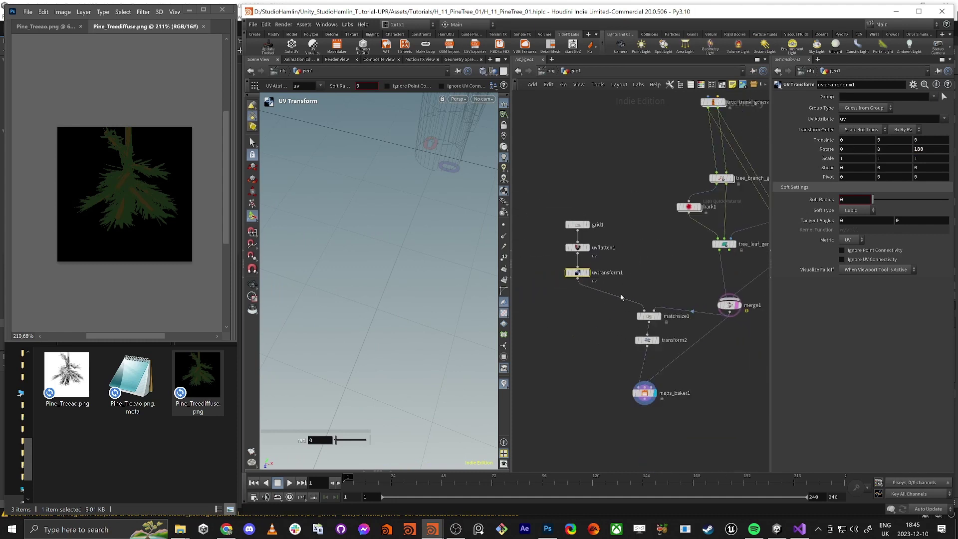
middle_click_drag(622, 294, 606, 284)
left_click_drag(581, 339, 679, 407)
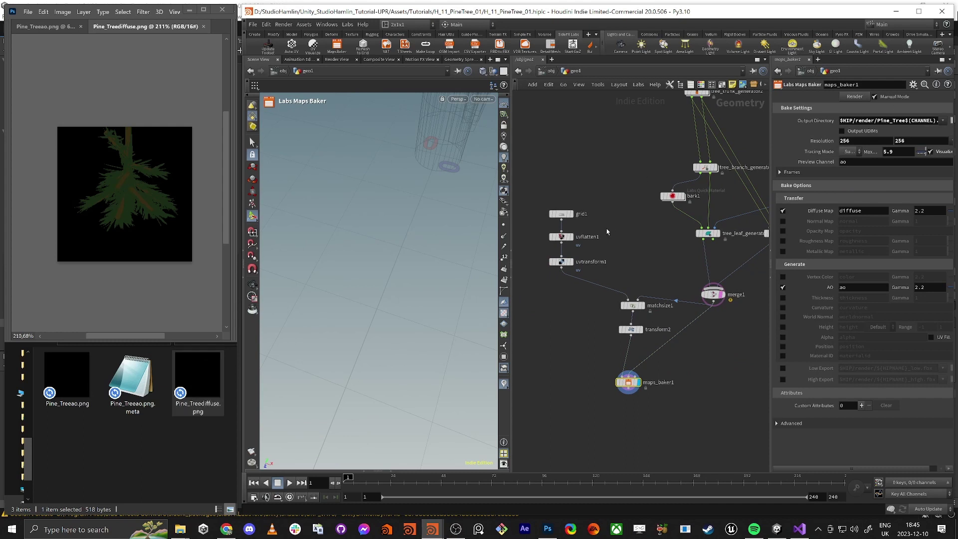
Step: Reset the Z rotation of uvtransform1 to 0
left_click(562, 262)
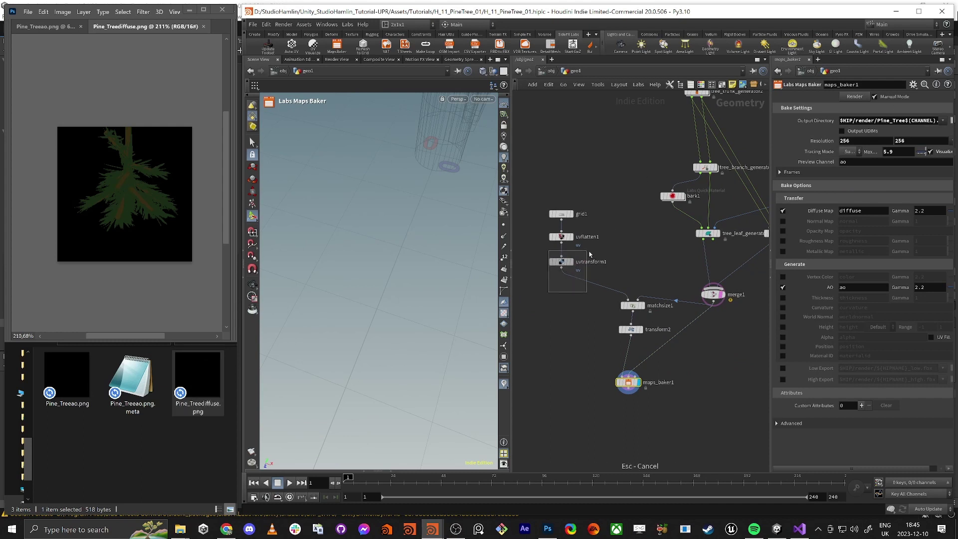
double_click(939, 150)
type("0")
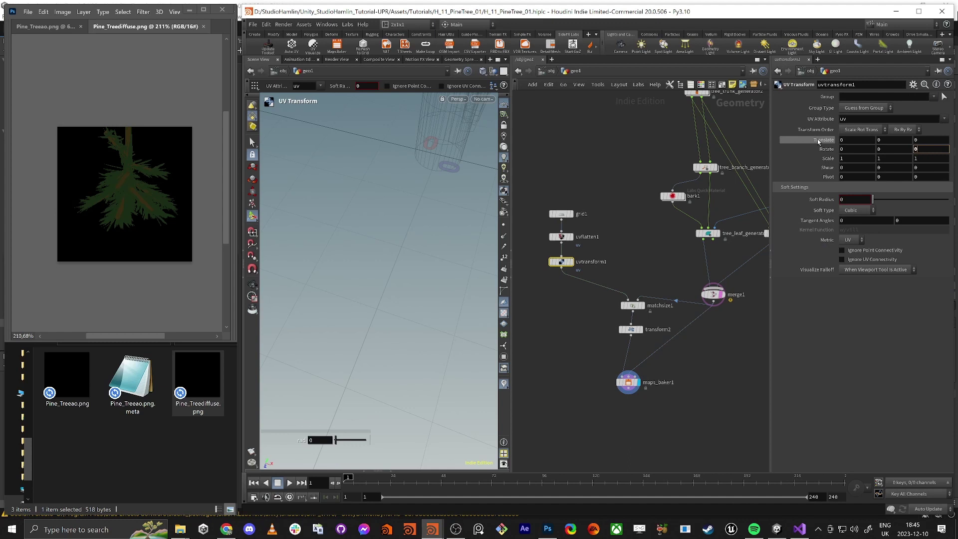
Step: Display uvtransform1's output in the UV view and rotate the grid's UVs about half a turn around their centre
left_click(571, 261)
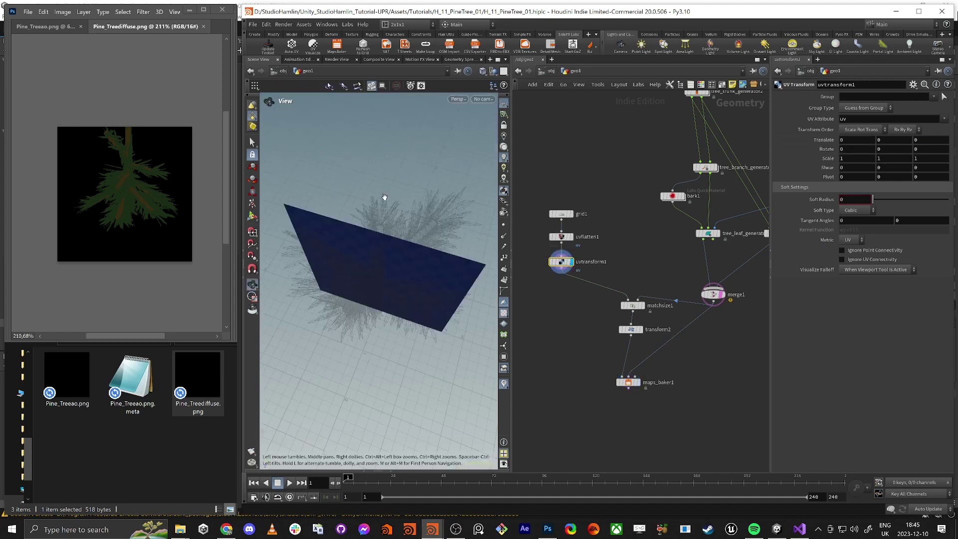
key("space+5")
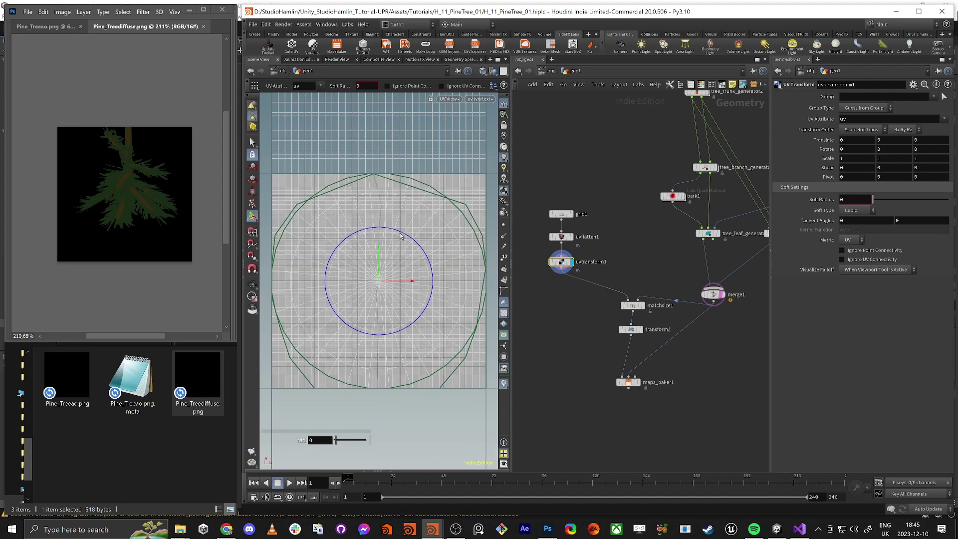
left_click_drag(400, 236, 349, 359)
Step: Set uvtransform1's X and Y translation to 0 and its Z rotation to 180
left_click(871, 140)
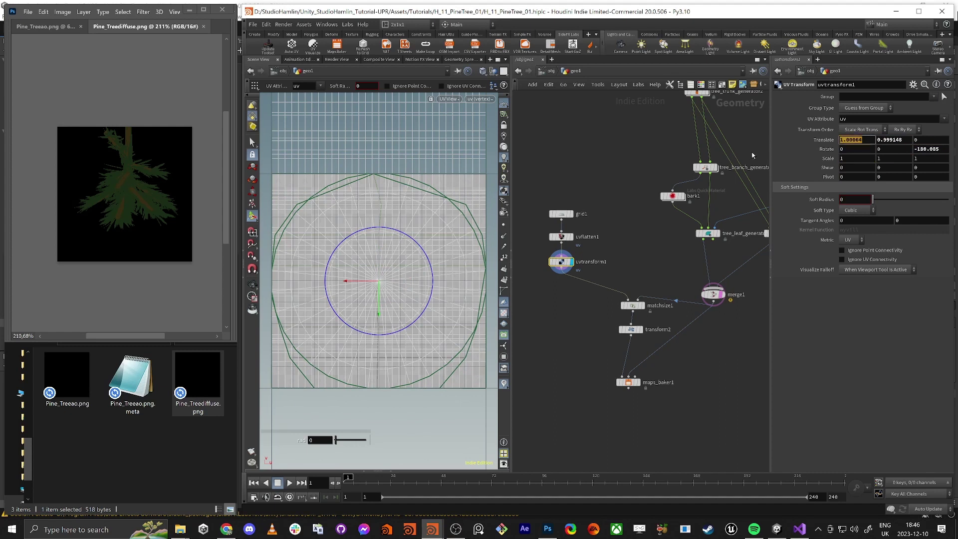
type("0")
key("Tab")
type("0")
key("Tab")
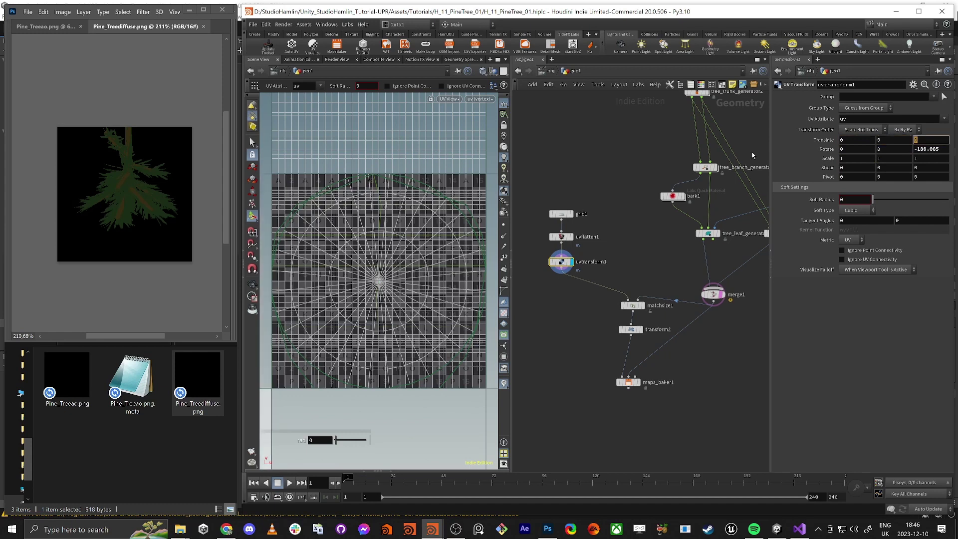
left_click(931, 149)
type("180")
key("Return")
Step: Move the rotated grid UVs back over the original UV tile and set uvtransform1's X and Y translation to 1
scroll(428, 265, "down", 5)
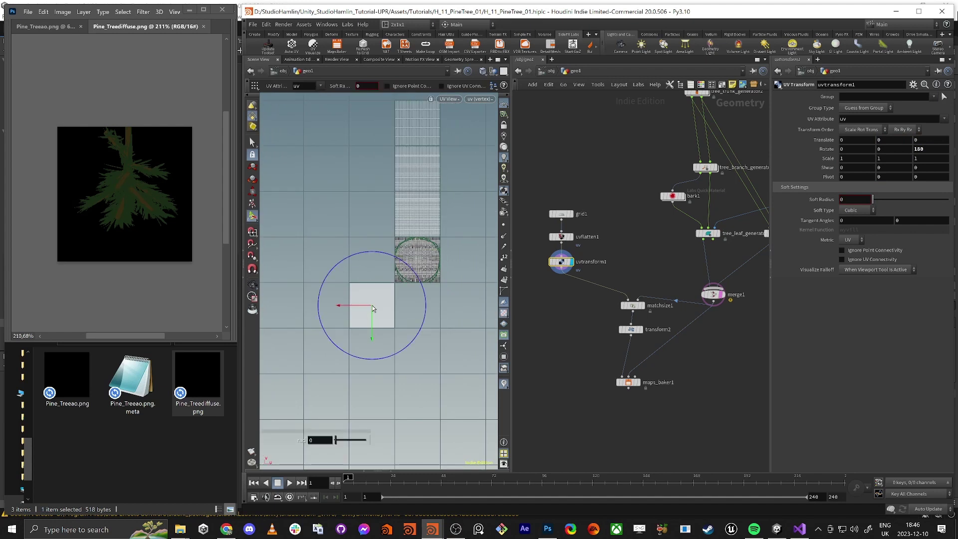
left_click_drag(372, 308, 417, 259)
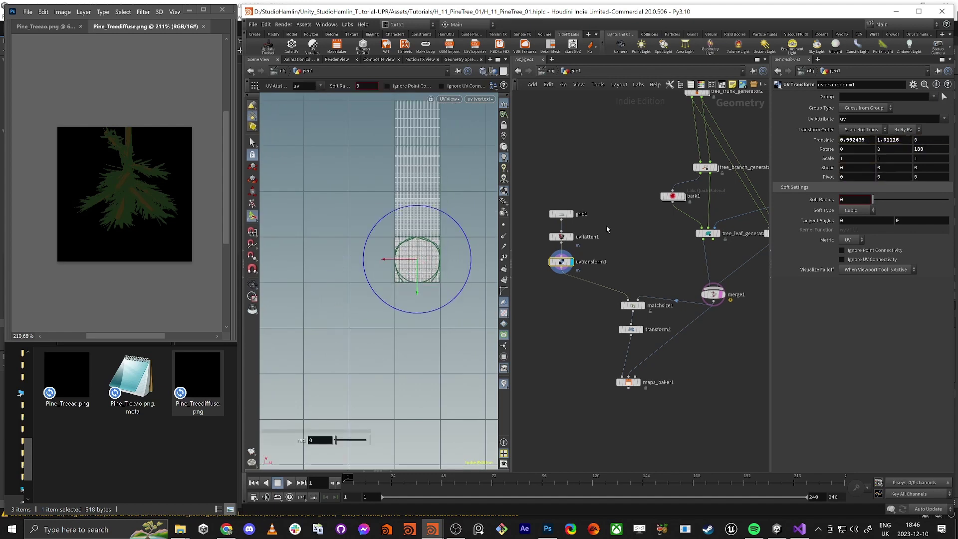
left_click(854, 140)
type("1")
key("Tab")
type("1")
key("Return")
Step: Bake the tree's diffuse and AO maps again with maps_baker1
left_click(628, 382)
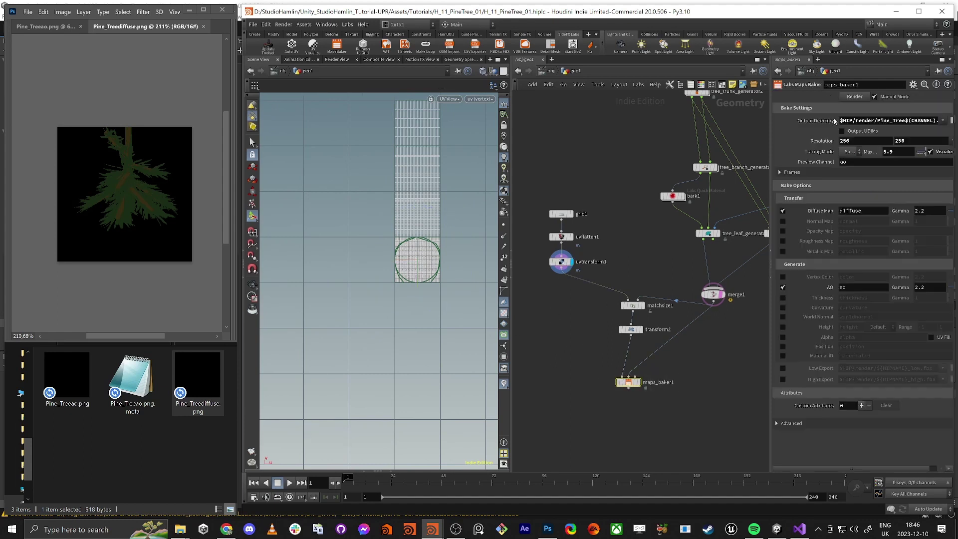
left_click(853, 97)
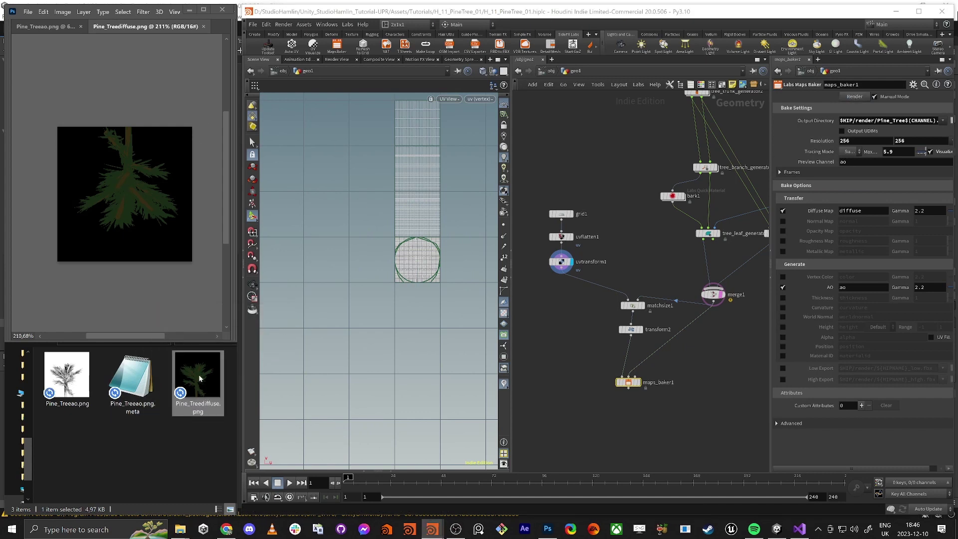
scroll(649, 357, "up", 2)
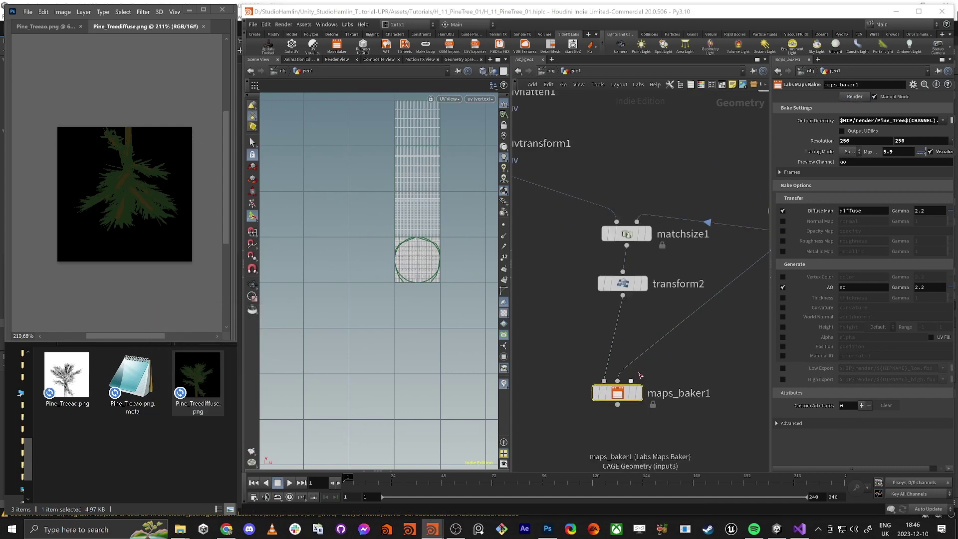
scroll(676, 346, "up", 2)
middle_click_drag(676, 346, 665, 352)
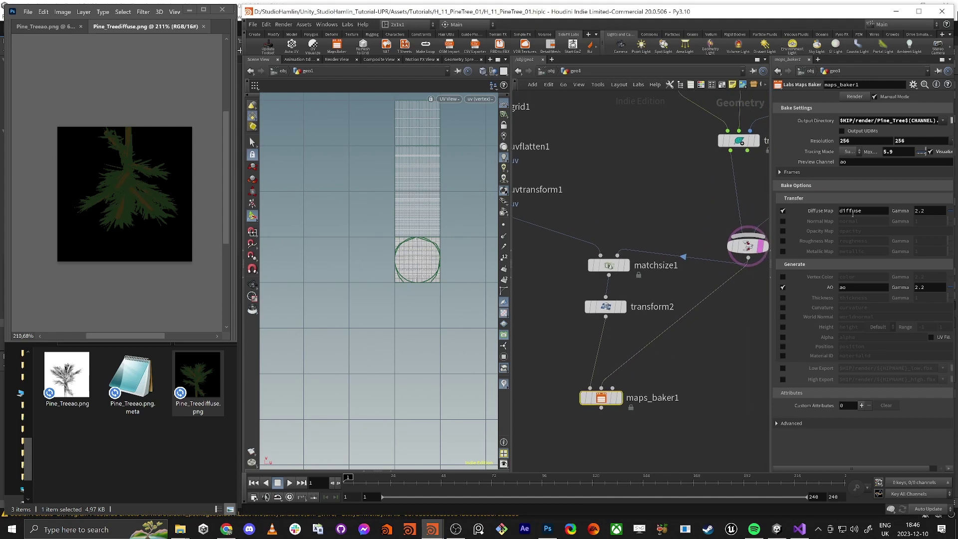
Step: Enable the Normal and Opacity maps in maps_baker1, set the resolution to 1024 x 1024 and bake the maps
left_click(782, 221)
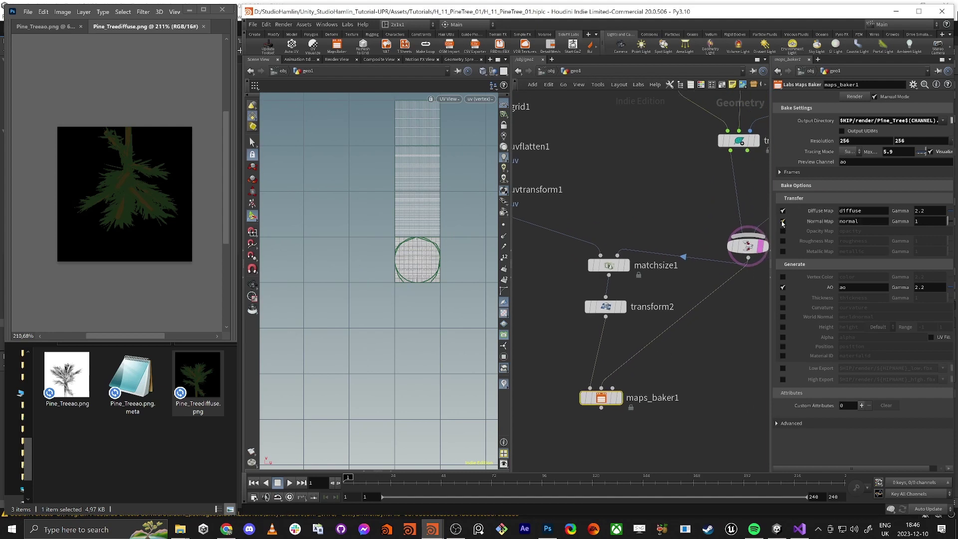
left_click(782, 232)
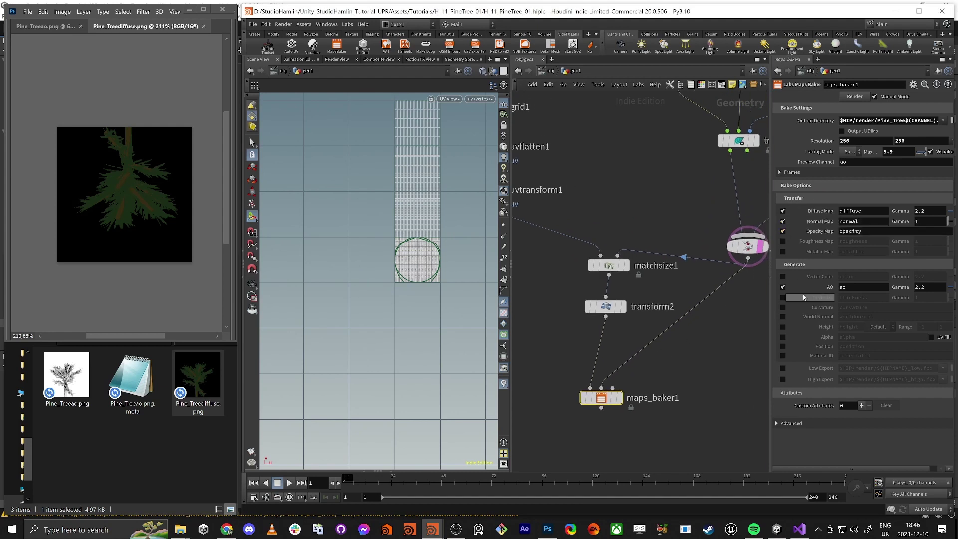
left_click(950, 142)
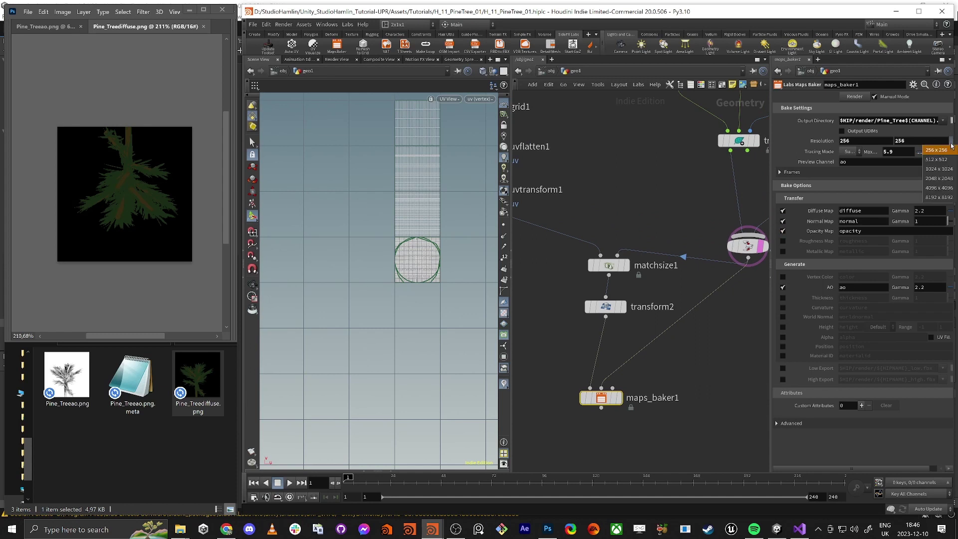
left_click(939, 168)
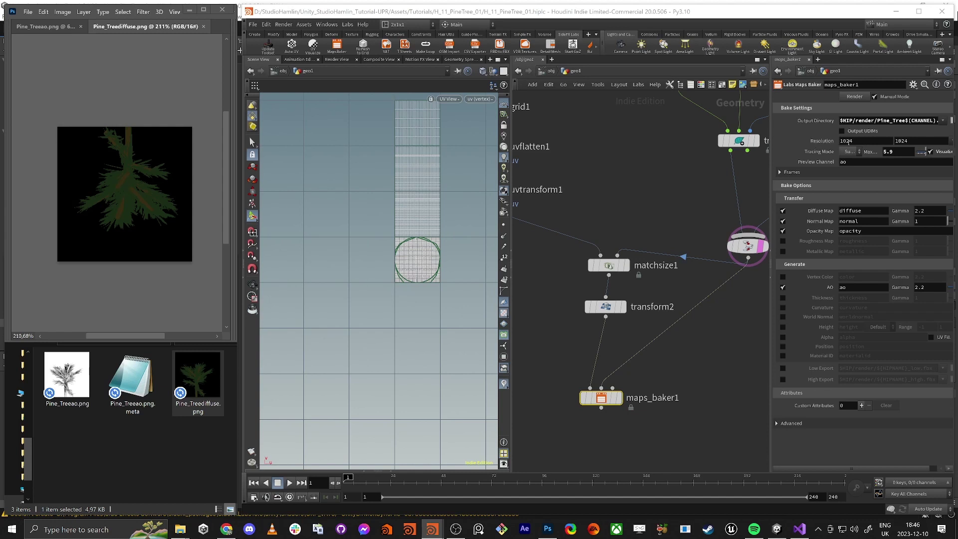
left_click(854, 97)
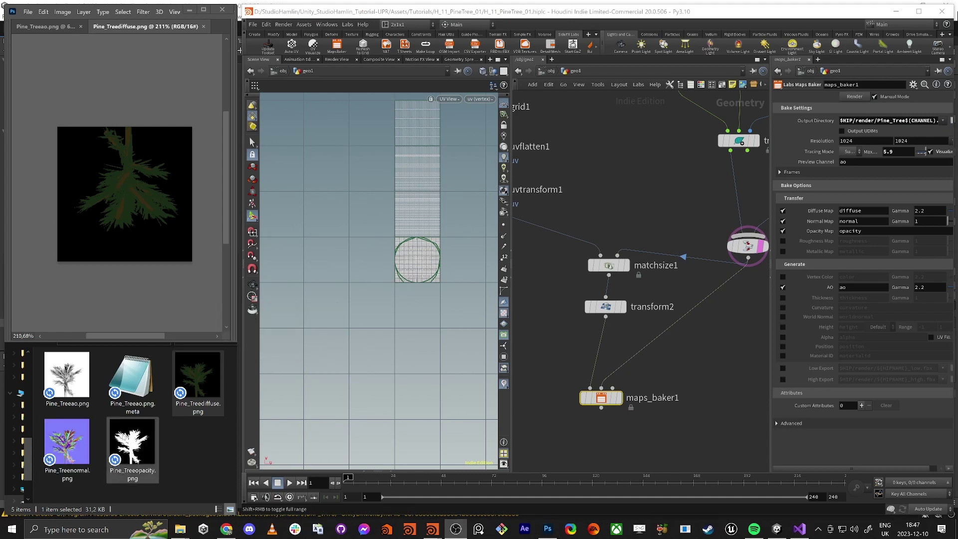
Step: Switch to Photoshop, close both outdated tree images and open the newly baked Pine_Treediffuse.png from the render folder
left_click(197, 452)
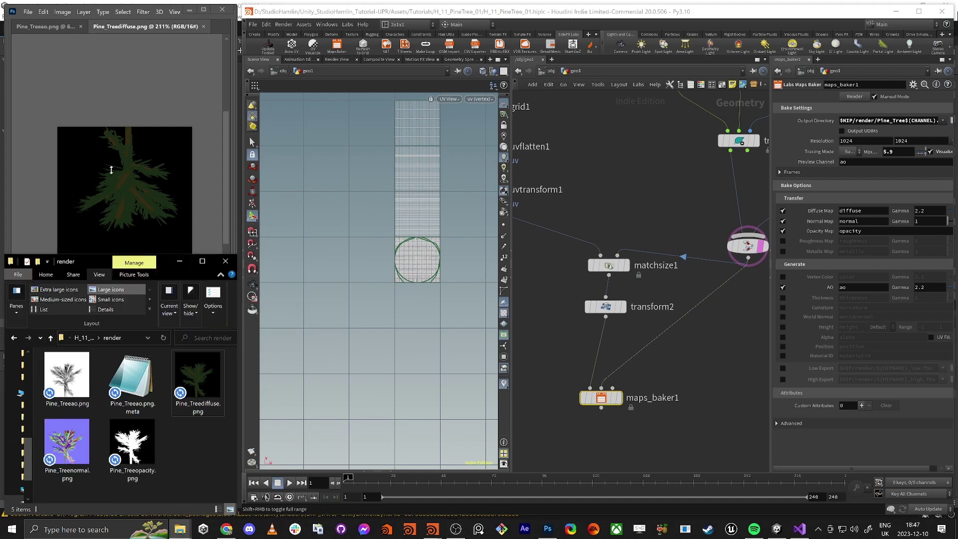
left_click(62, 86)
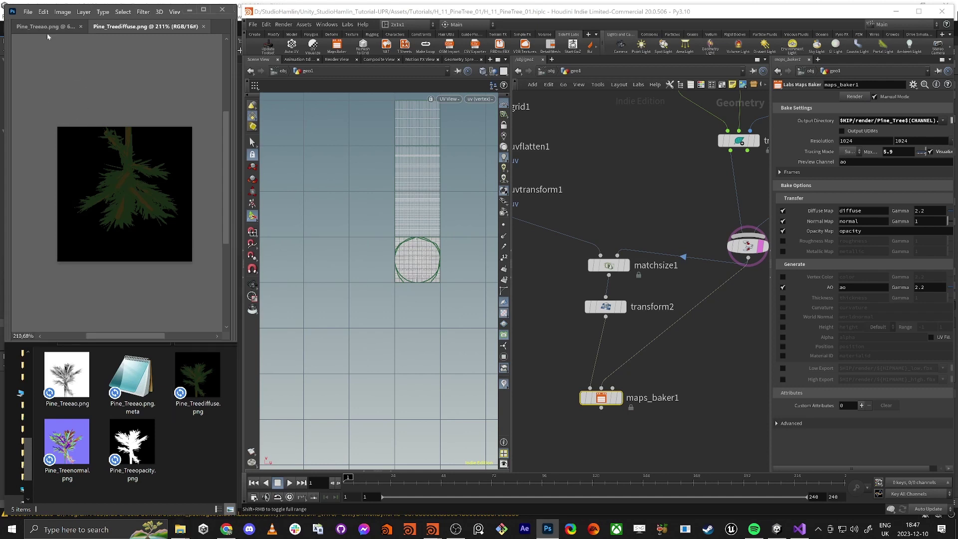
key("ctrl+w")
key("ctrl+w")
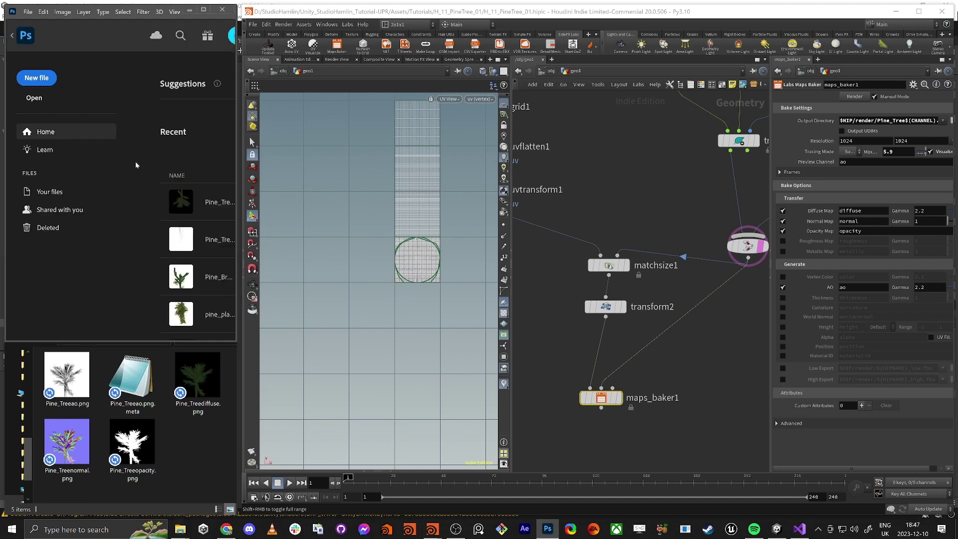
left_click(192, 379)
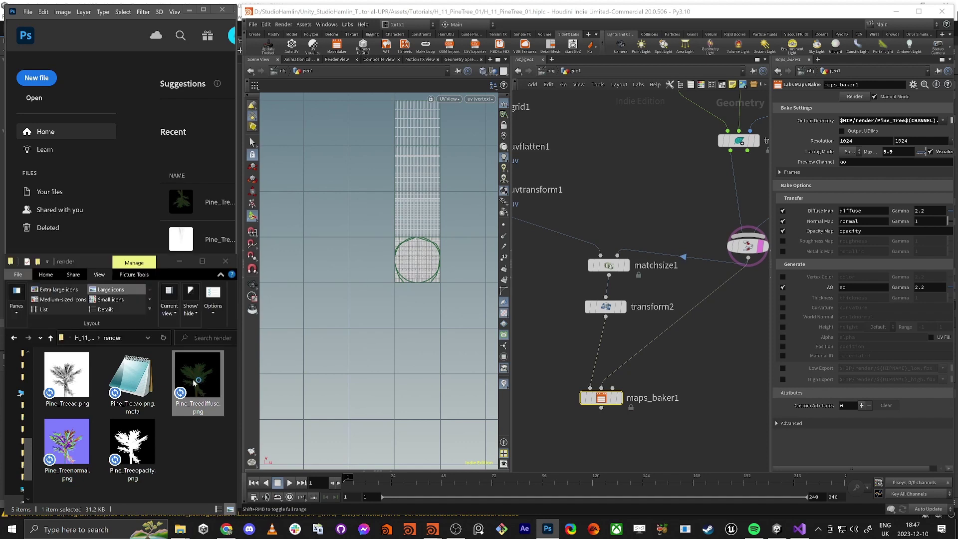
double_click(191, 380)
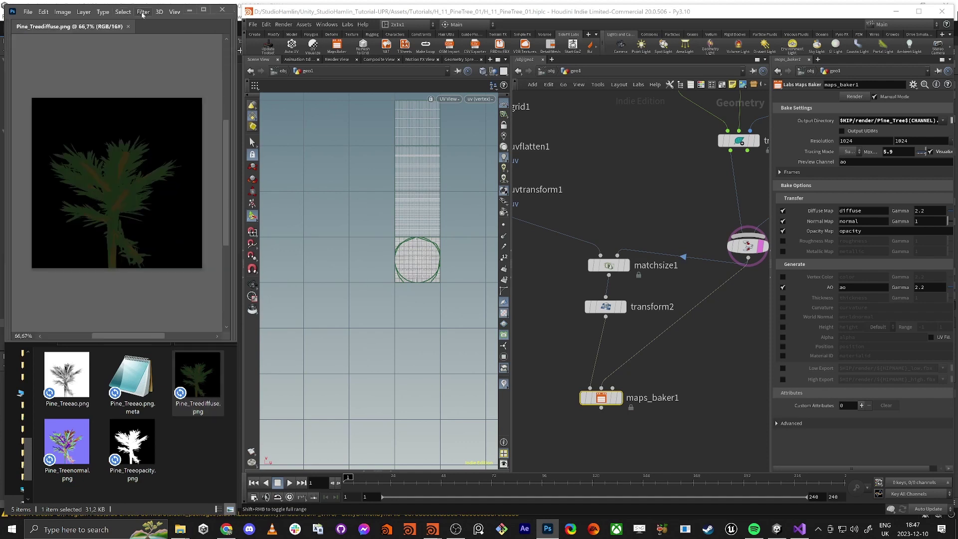
Step: Enlarge the Photoshop window and place Pine_Treeao.png as a layer over the diffuse image
left_click_drag(236, 32, 481, 29)
left_click_drag(335, 15, 865, 149)
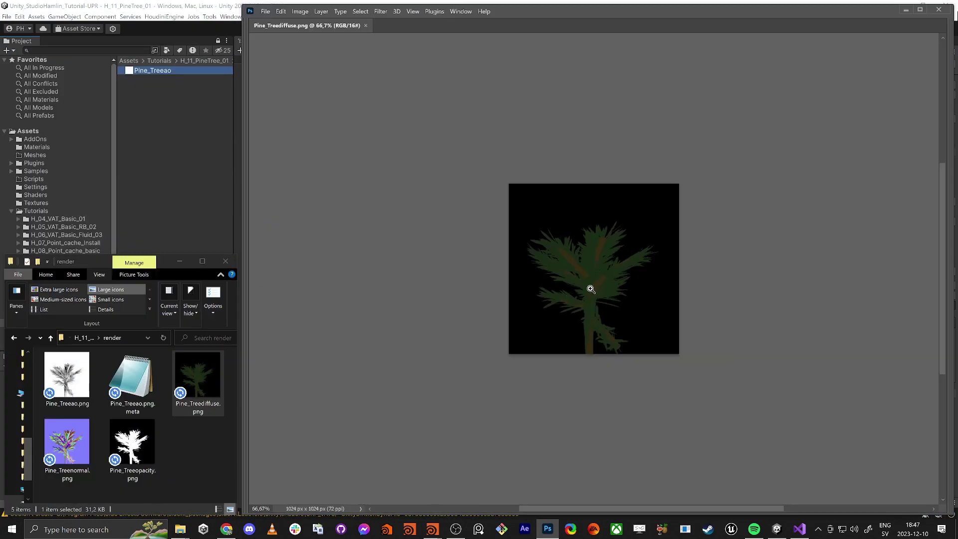
left_click_drag(588, 284, 607, 279)
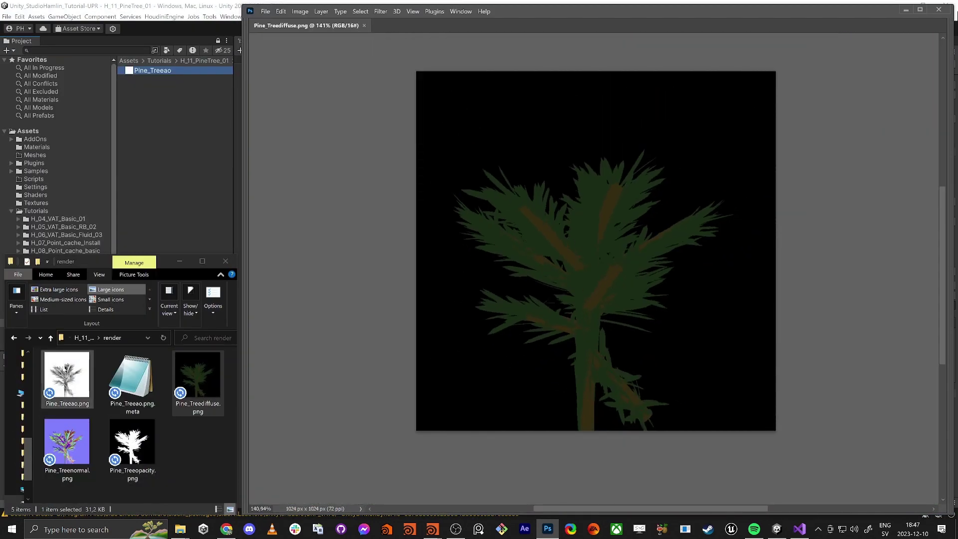
left_click(60, 386)
left_click_drag(59, 386, 616, 302)
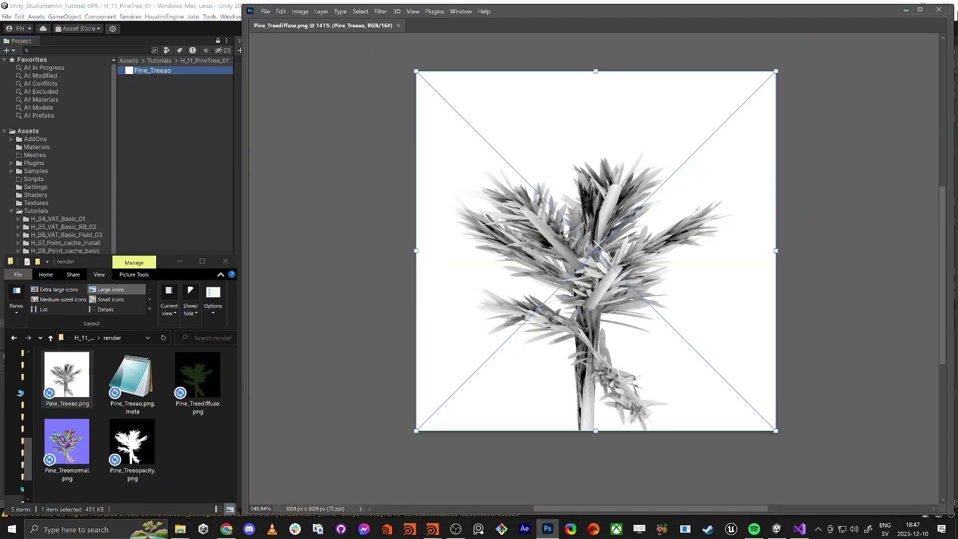
key("Return")
Step: Bring back Photoshop's tools and panels, maximize the window and enlarge the Layers panel to show the layer stack
key("f")
key("f")
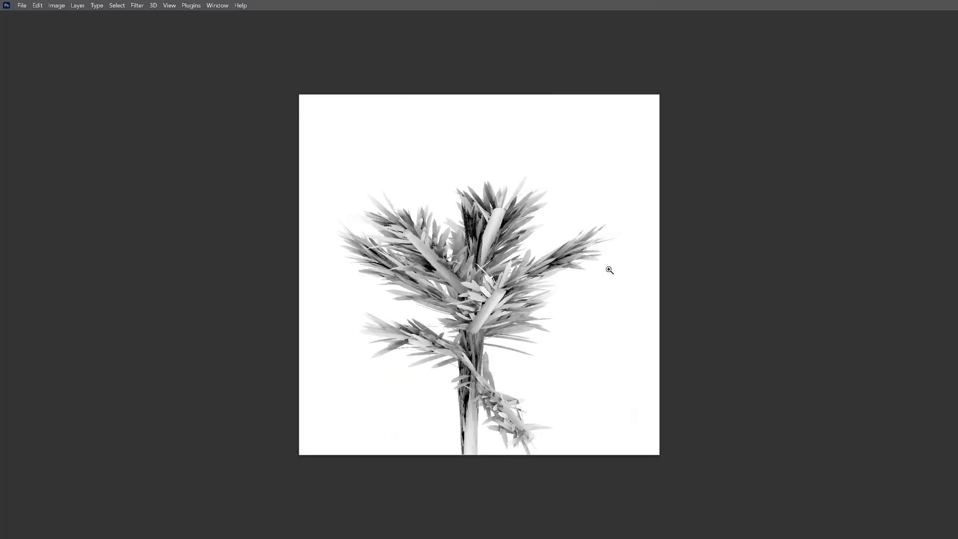
key("Tab")
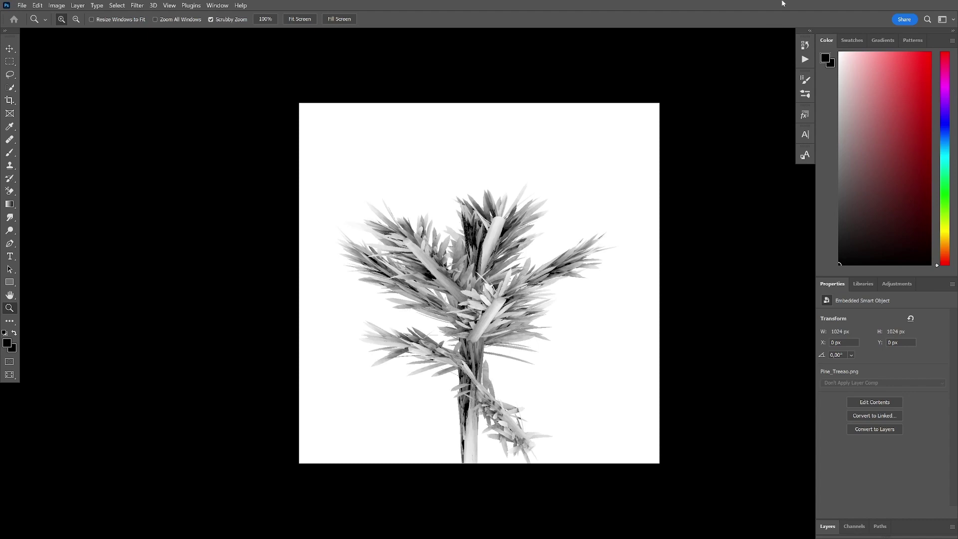
key("f")
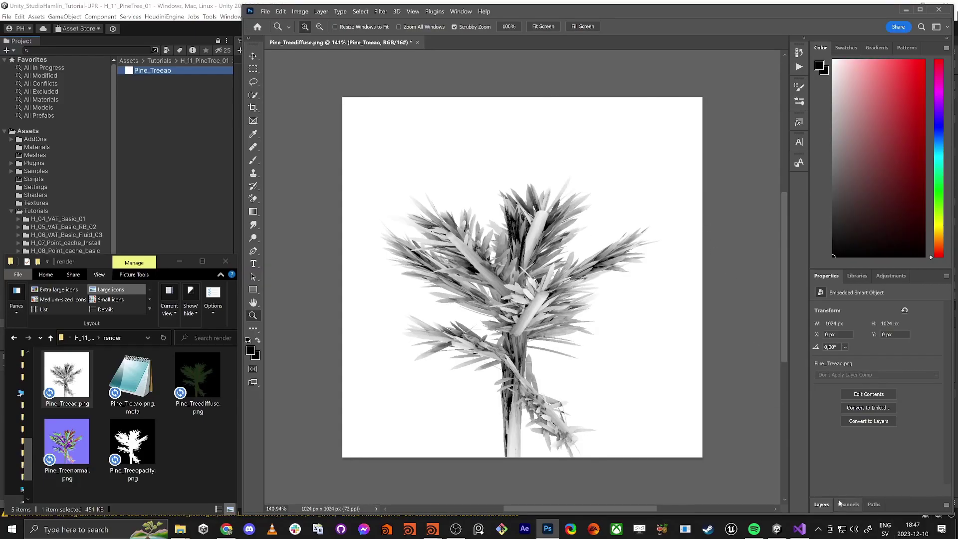
left_click_drag(889, 513, 890, 497)
left_click(919, 10)
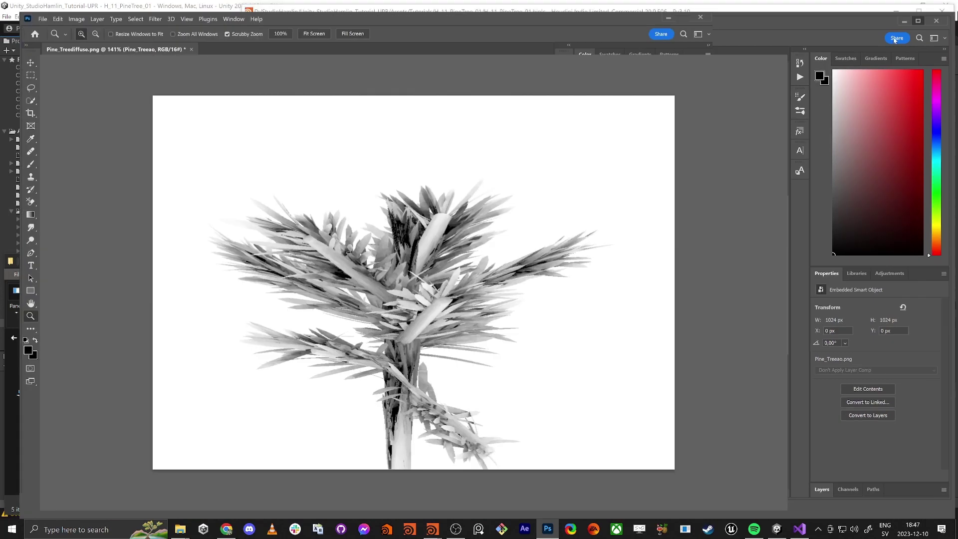
left_click(843, 512)
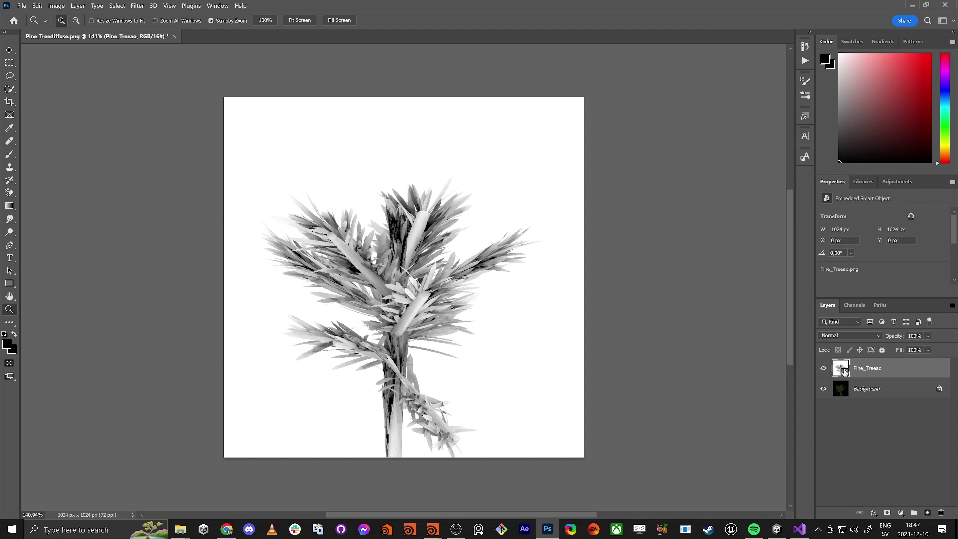
Step: Set the Pine_Treeao layer's blend mode to Overlay and toggle its visibility to compare the result
left_click(848, 336)
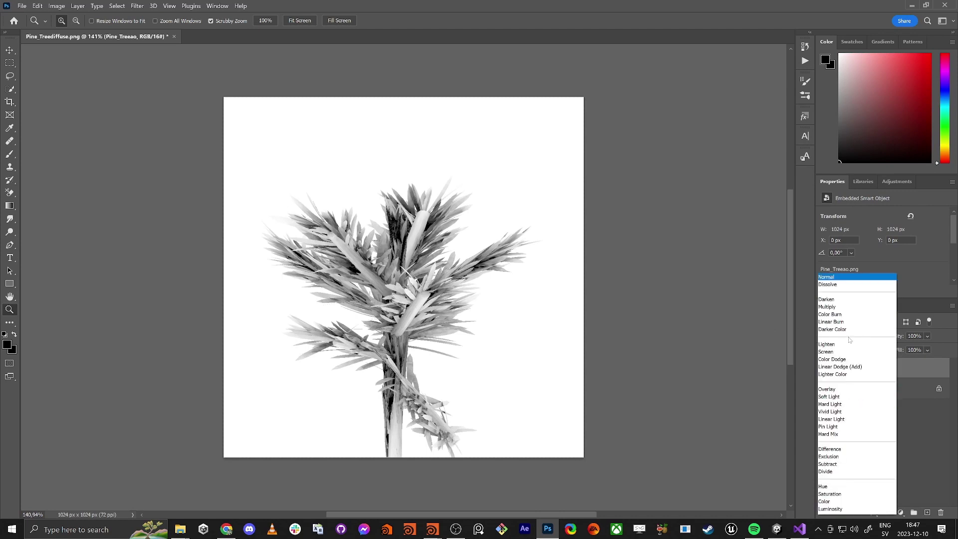
left_click(838, 389)
left_click(823, 368)
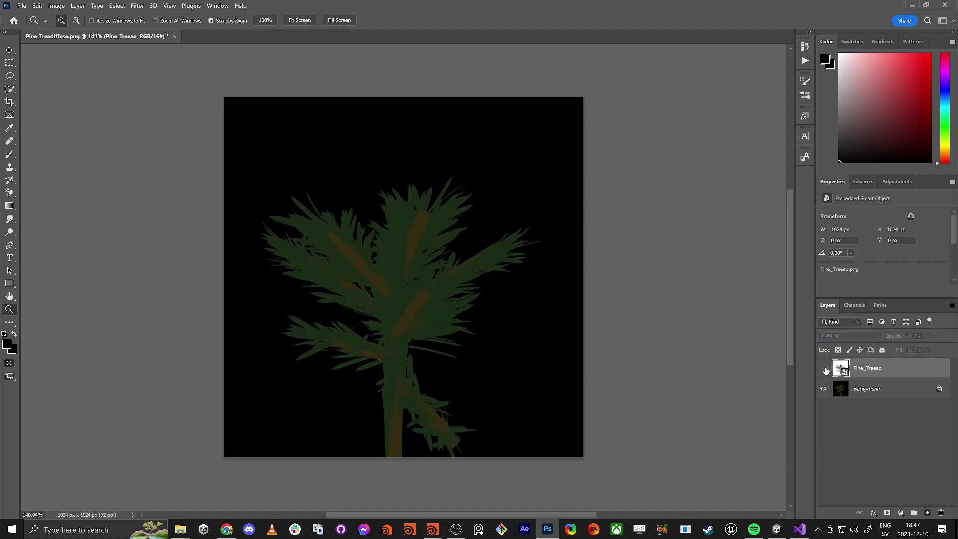
left_click(823, 368)
mouse_move(391, 342)
left_mouse_down()
mouse_move(419, 336)
mouse_move(407, 346)
left_mouse_up()
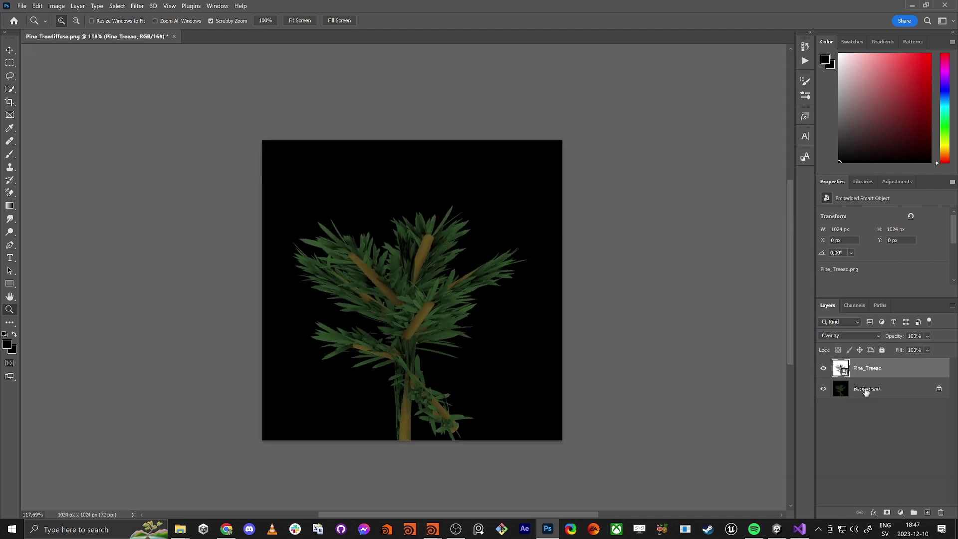
Step: Add a Curves adjustment layer on top, pull the white point inward and raise the midtones to input 101, output 153
left_click(888, 429)
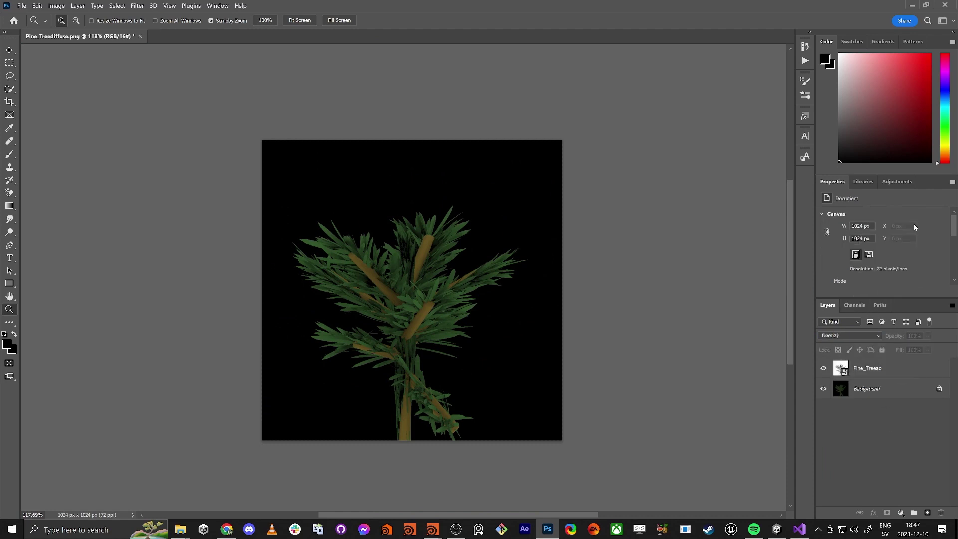
left_click(896, 182)
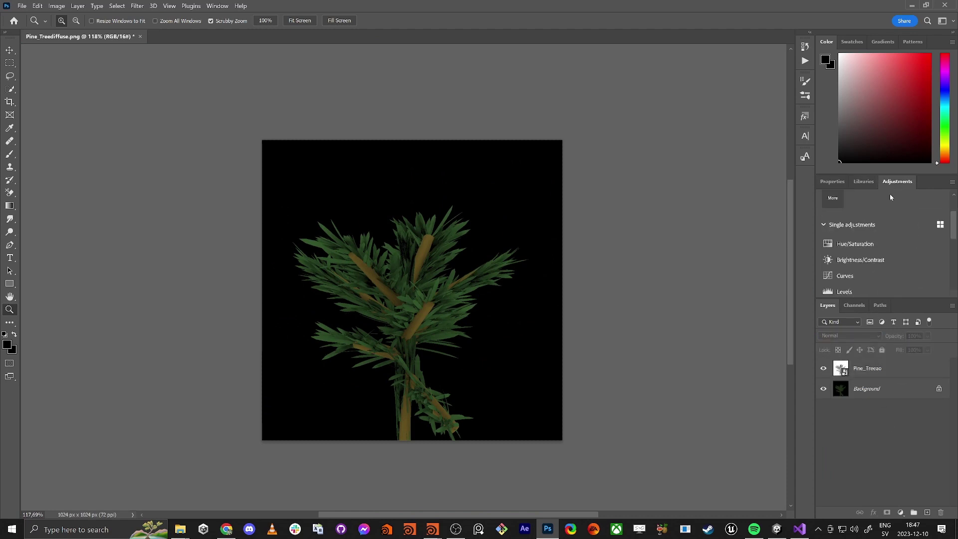
left_click(847, 278)
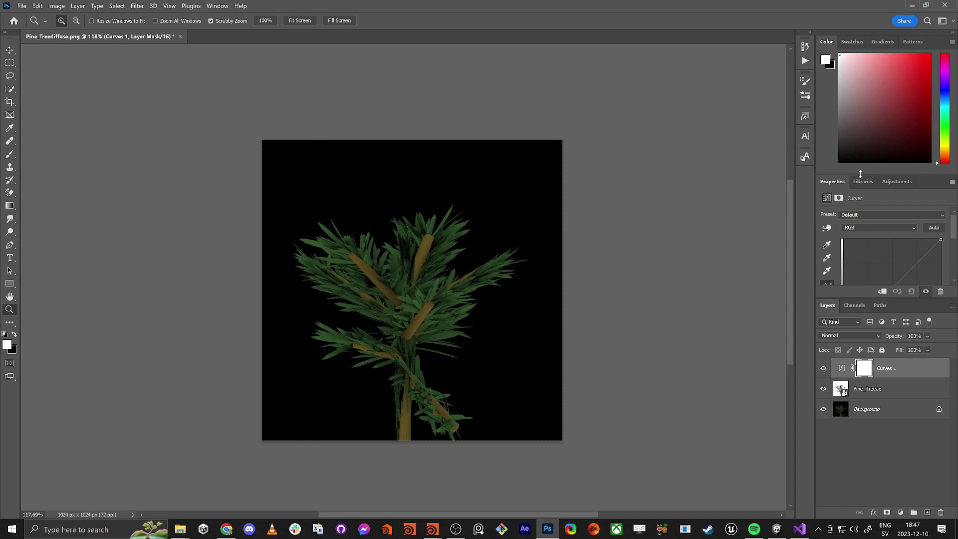
left_click_drag(867, 299, 870, 379)
left_click_drag(941, 342, 907, 341)
left_click_drag(854, 319, 855, 323)
left_click_drag(880, 279, 882, 277)
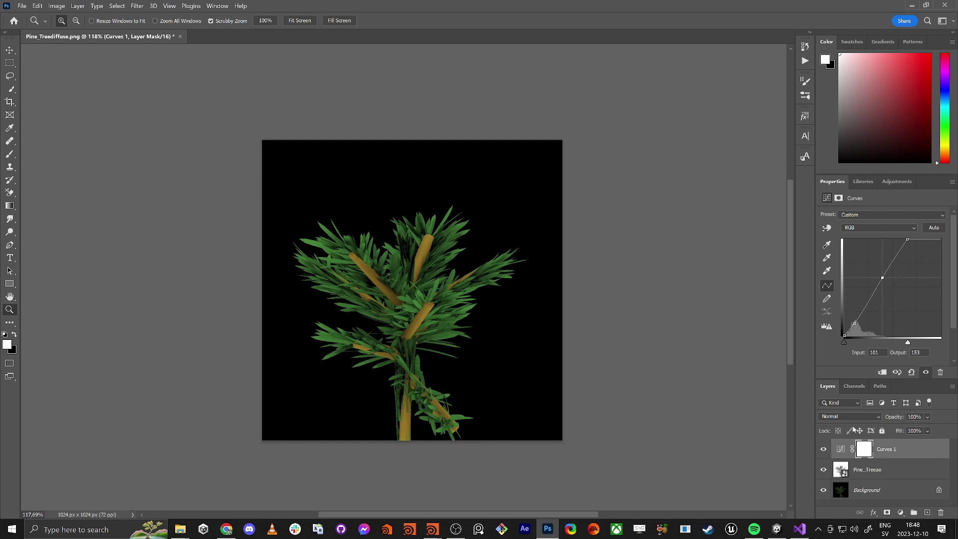
Step: Set the Curves 1 layer's blend mode to Luminosity and toggle its visibility to compare the result
left_click(846, 419)
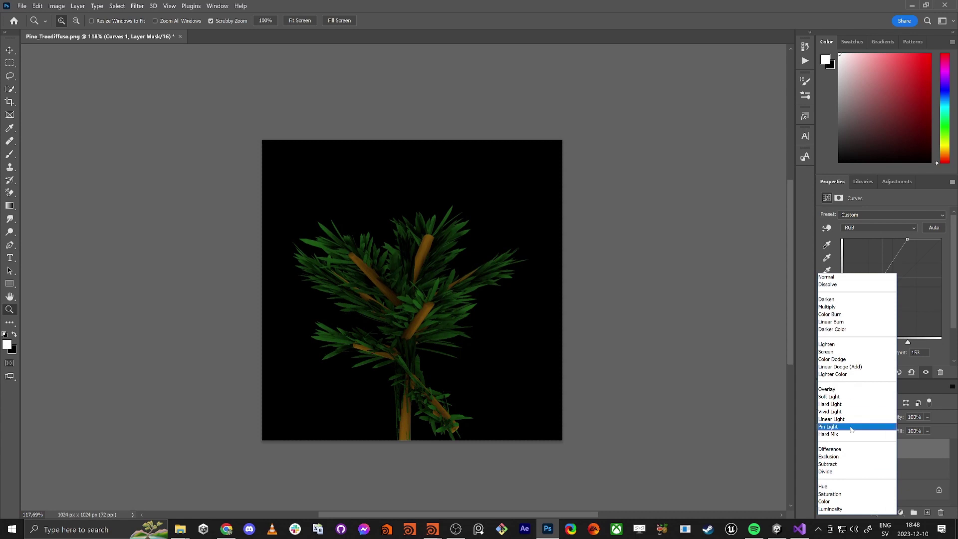
left_click(845, 509)
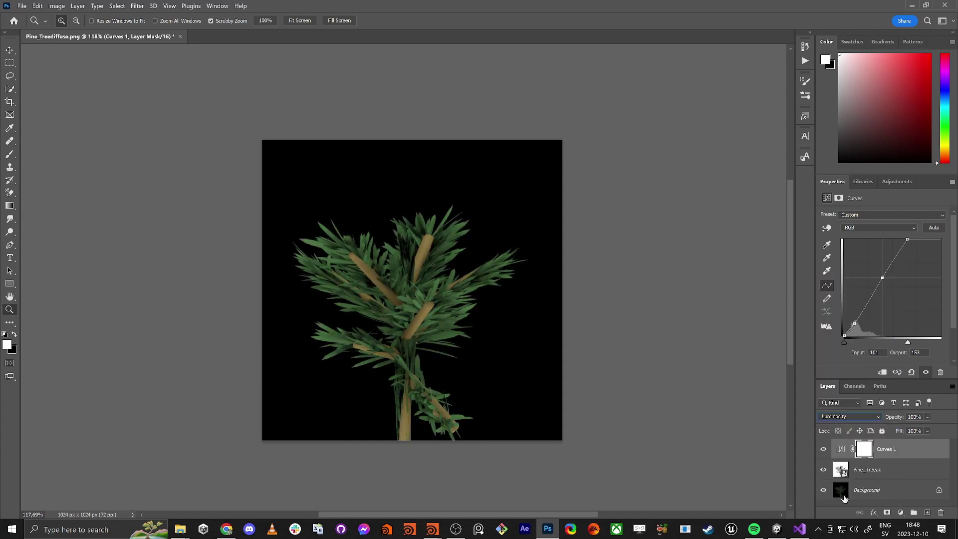
left_click(824, 450)
left_click(824, 450)
left_click(824, 450)
left_click(824, 450)
Step: Merge all layers into one and export the image to the render folder as Pine_Treediffuse_Final.png
left_click(892, 496)
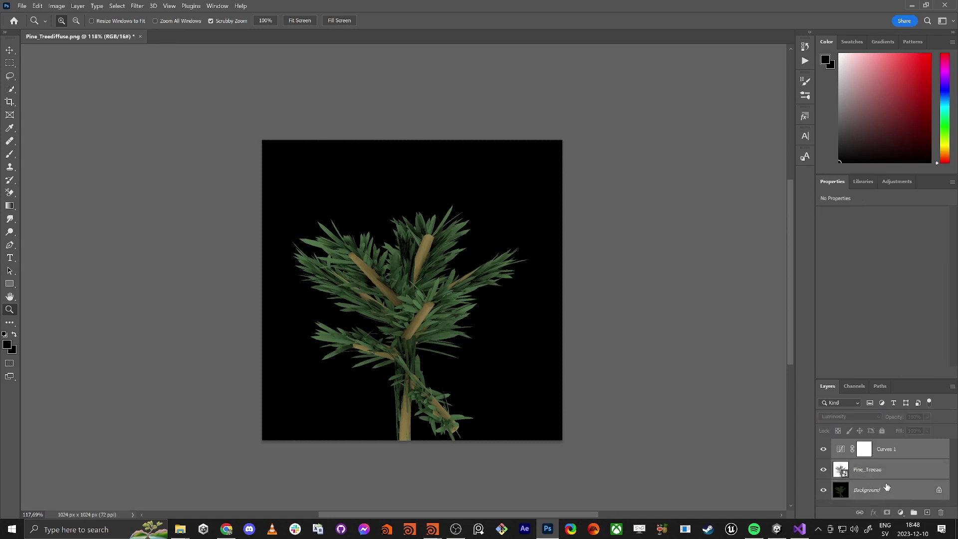
key("ctrl+shift+e")
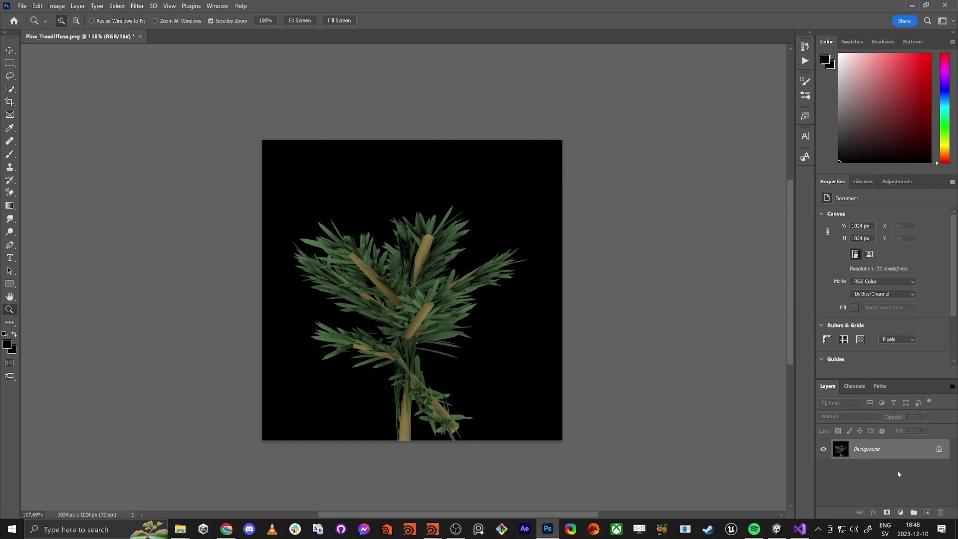
left_click(22, 6)
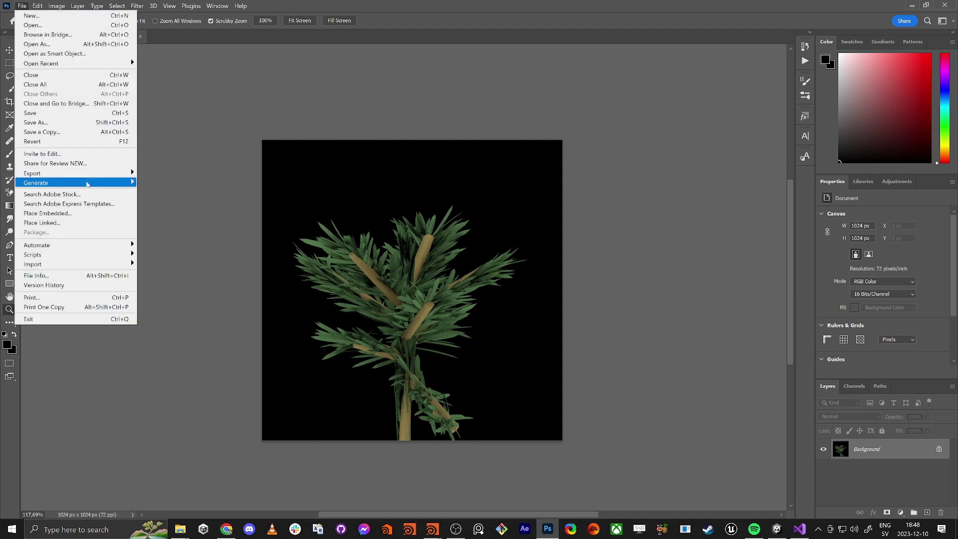
mouse_move(89, 175)
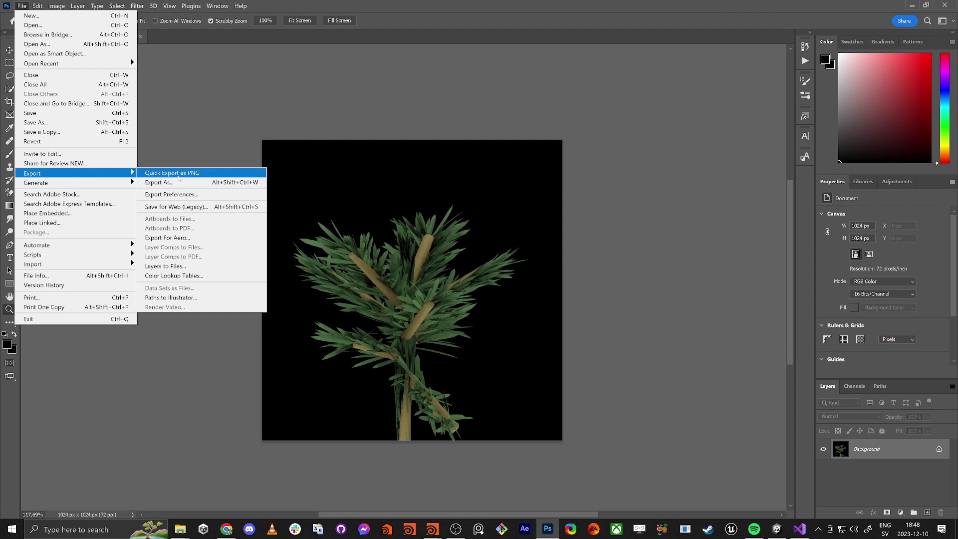
left_click(174, 173)
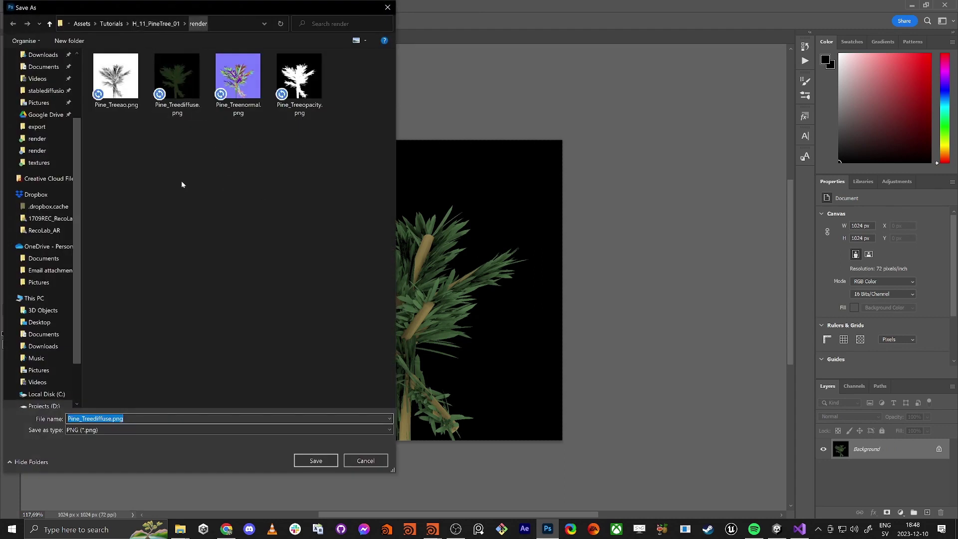
left_click(101, 421)
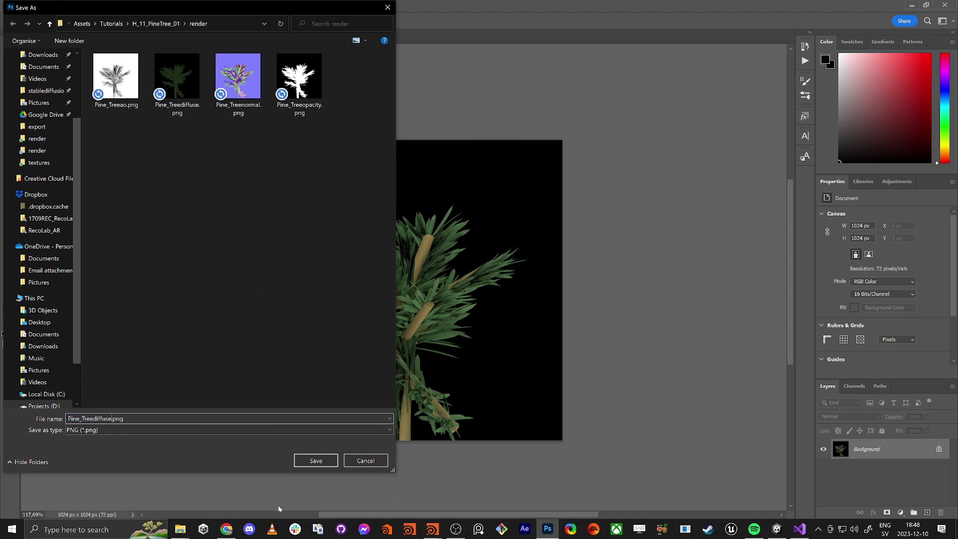
type("_Final")
key("Return")
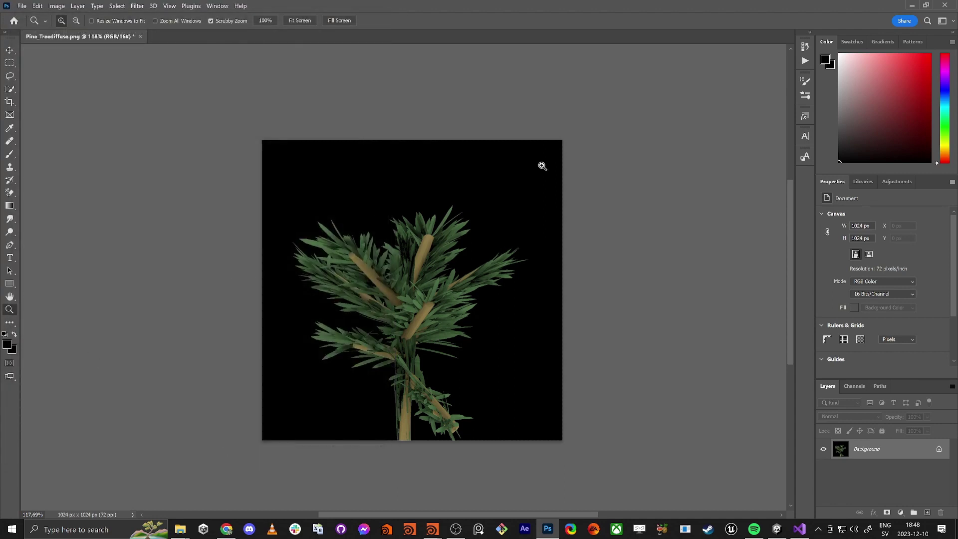
Step: Switch back to Houdini, maximize its window and display the maps_baker1 node in the perspective view
left_click(945, 5)
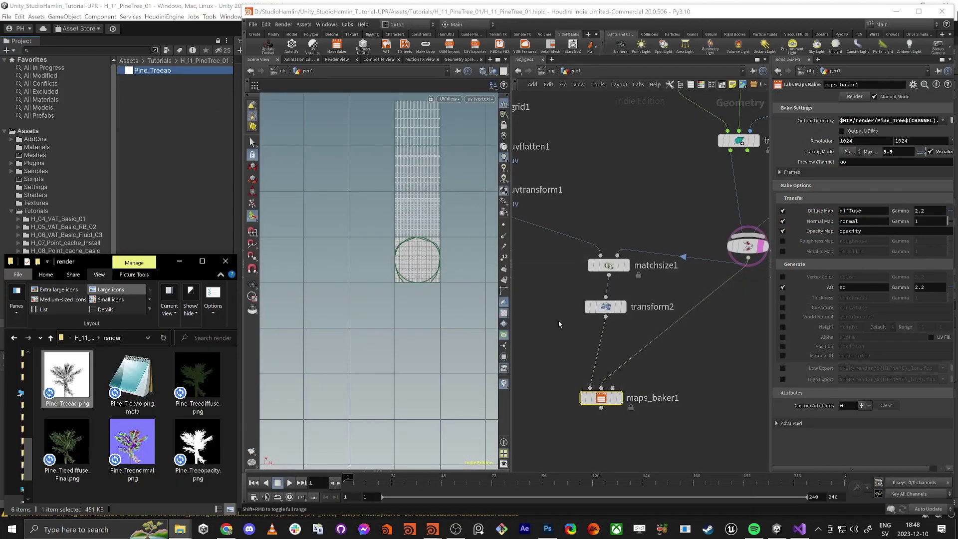
double_click(717, 15)
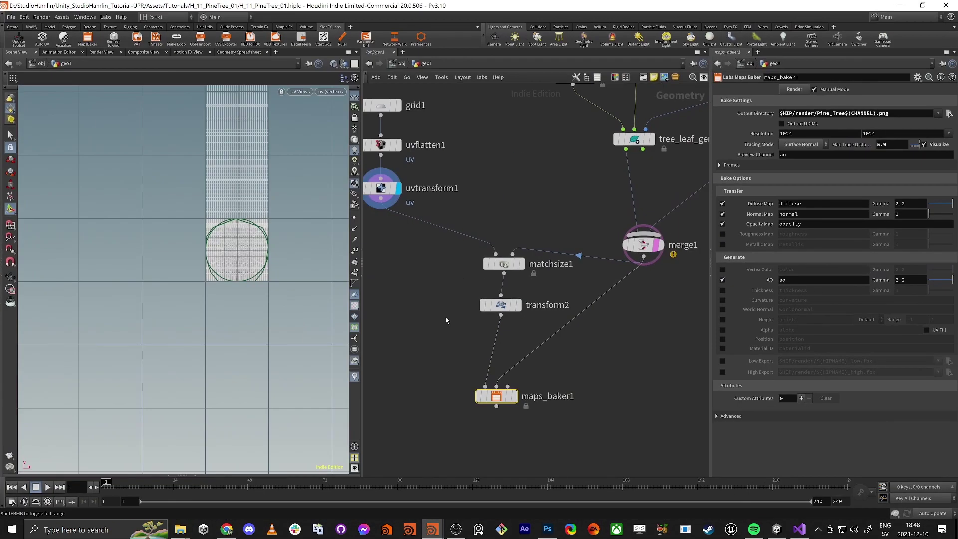
scroll(514, 304, "down", 5)
scroll(521, 309, "up", 2)
scroll(521, 309, "up", 2)
left_click(559, 301)
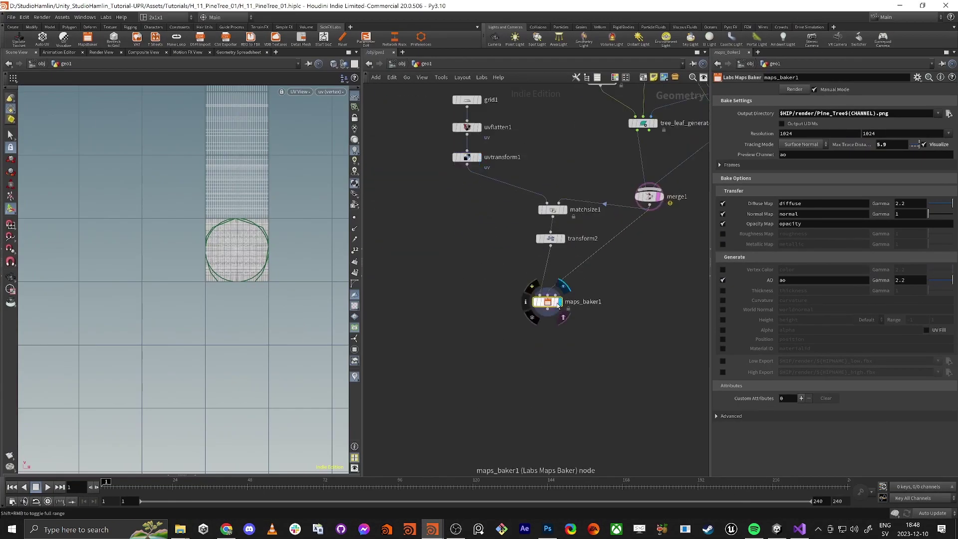
key("space+1")
left_click_drag(235, 257, 270, 271, "alt")
key("Return")
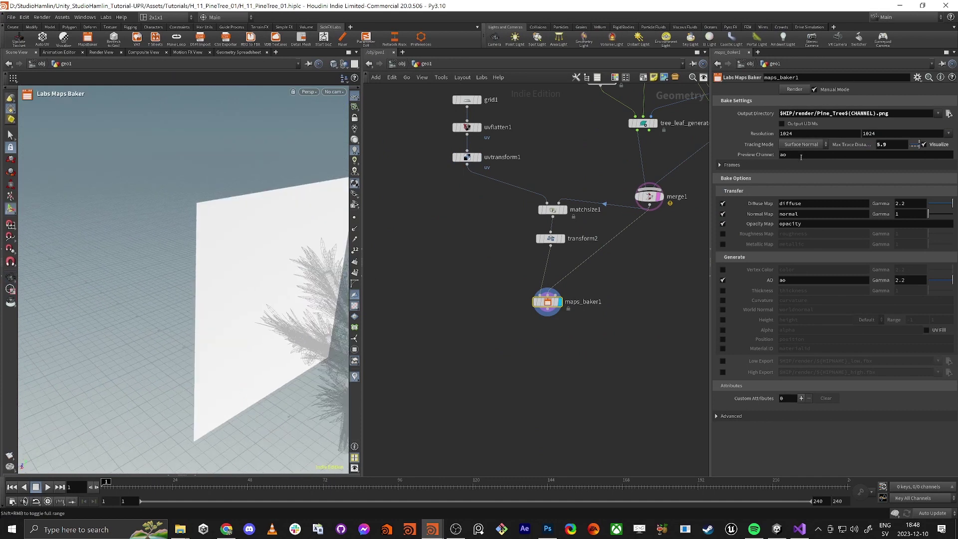
Step: Set the maps_baker1 preview channel to diffuse and inspect the baked tree plane in the viewport
left_click(800, 155)
type("diffuse")
key("Return")
key("Escape")
left_click_drag(256, 282, 167, 244)
key("Return")
key("Escape")
left_click_drag(190, 290, 234, 280)
key("Return")
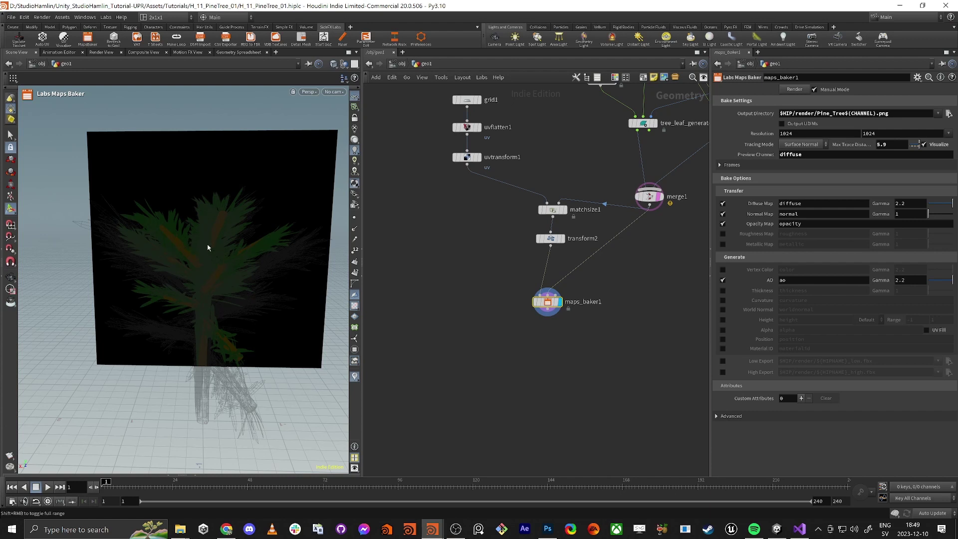
Step: Move the tree_simple_leaf1 node away from the leaf material node and display its leaf geometry
middle_click_drag(498, 234, 669, 284)
scroll(492, 269, "down", 3)
middle_click_drag(492, 269, 550, 345)
middle_click_drag(547, 275, 540, 300)
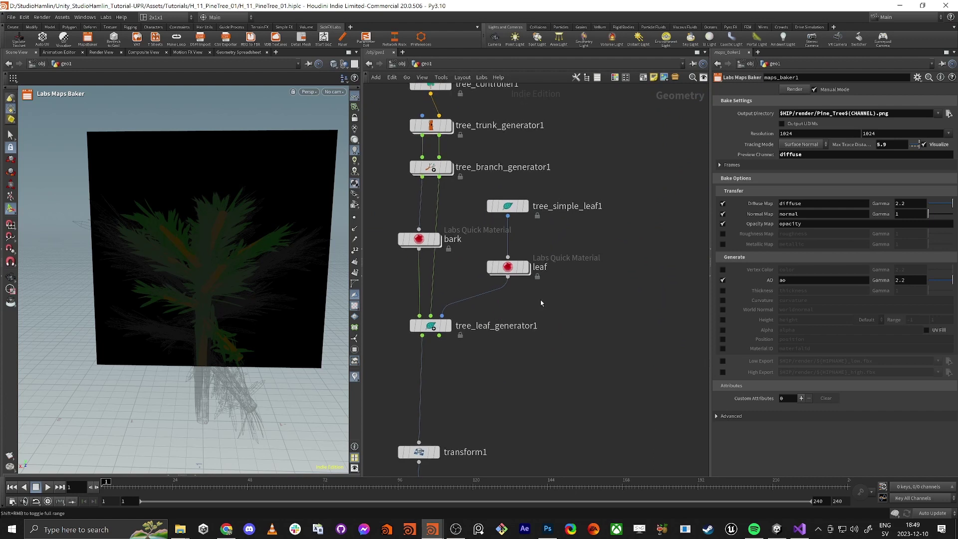
left_click_drag(511, 205, 613, 151)
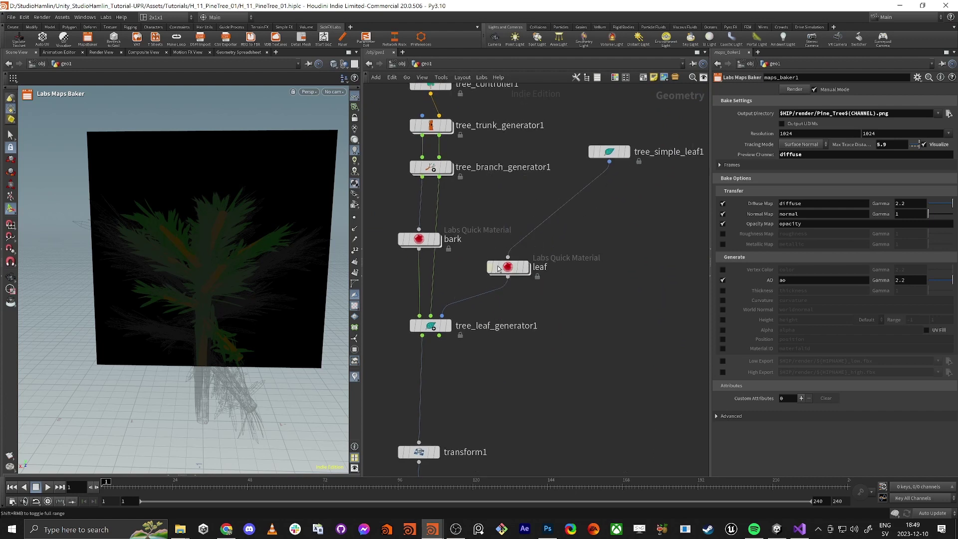
left_click(626, 152)
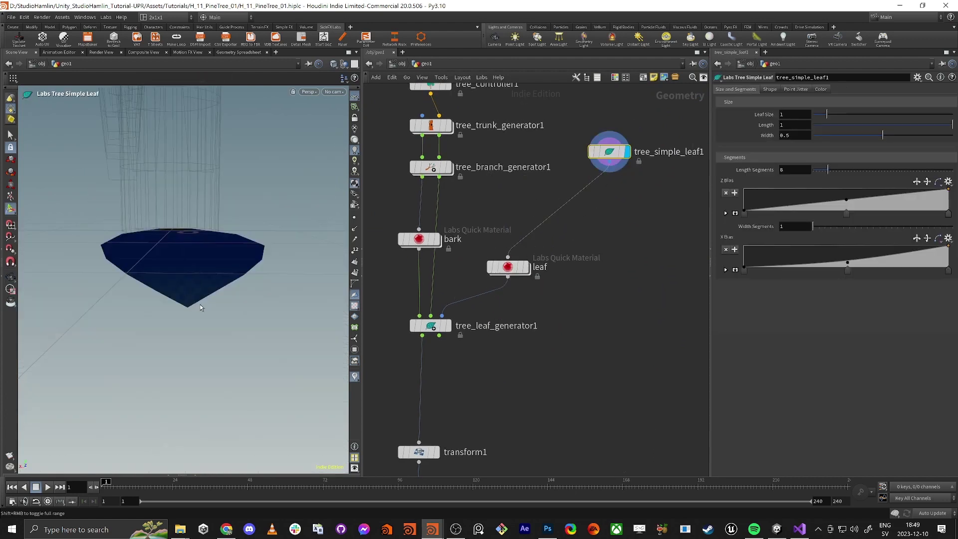
key("Escape")
left_click_drag(165, 259, 234, 300)
middle_click_drag(563, 210, 503, 271)
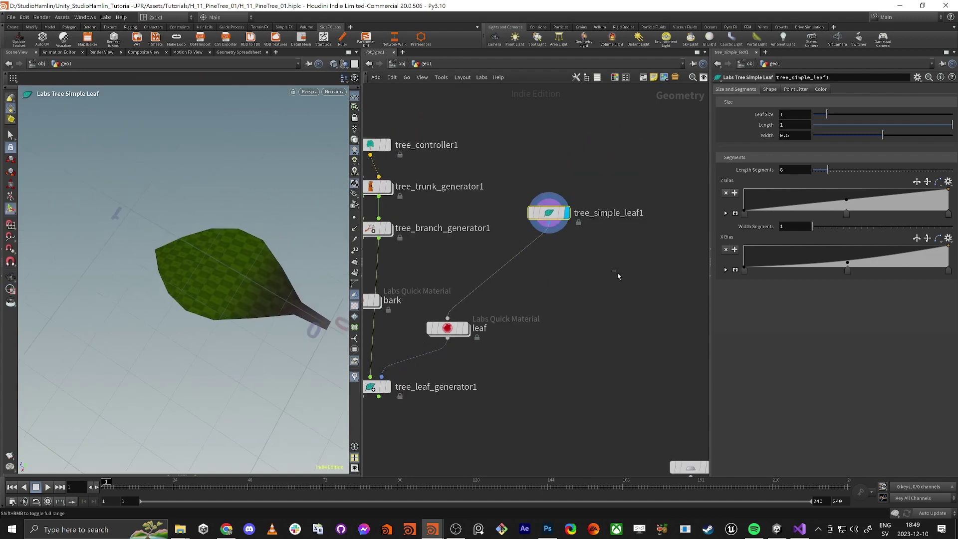
Step: Add a Grid node, connect it to the leaf material in place of tree_simple_leaf1 and display it
key("Tab")
type("grid")
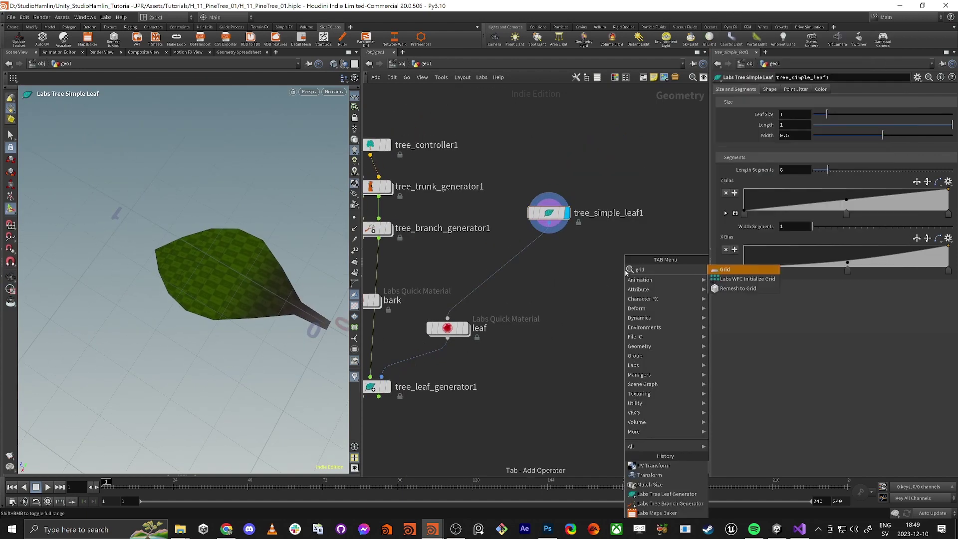
key("Return")
left_click(562, 299)
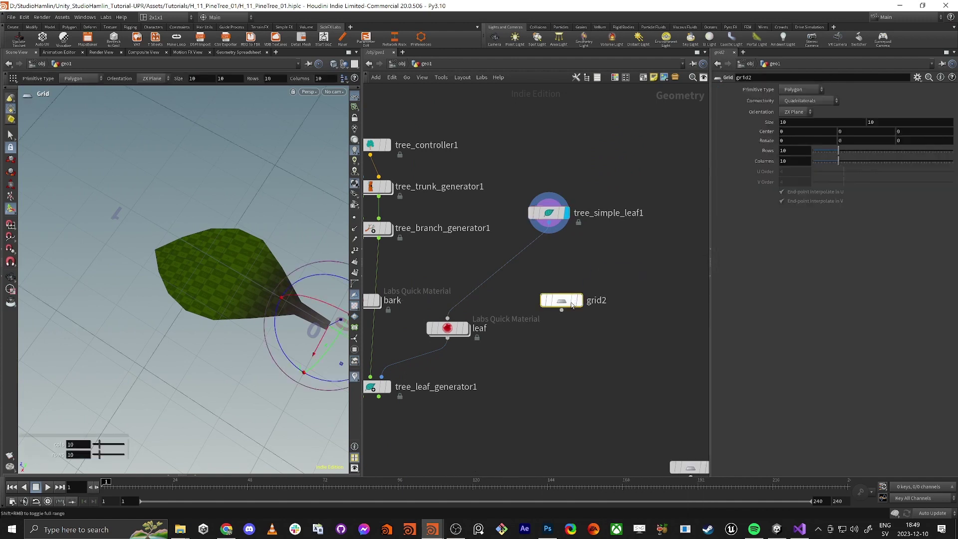
left_click_drag(563, 310, 447, 318)
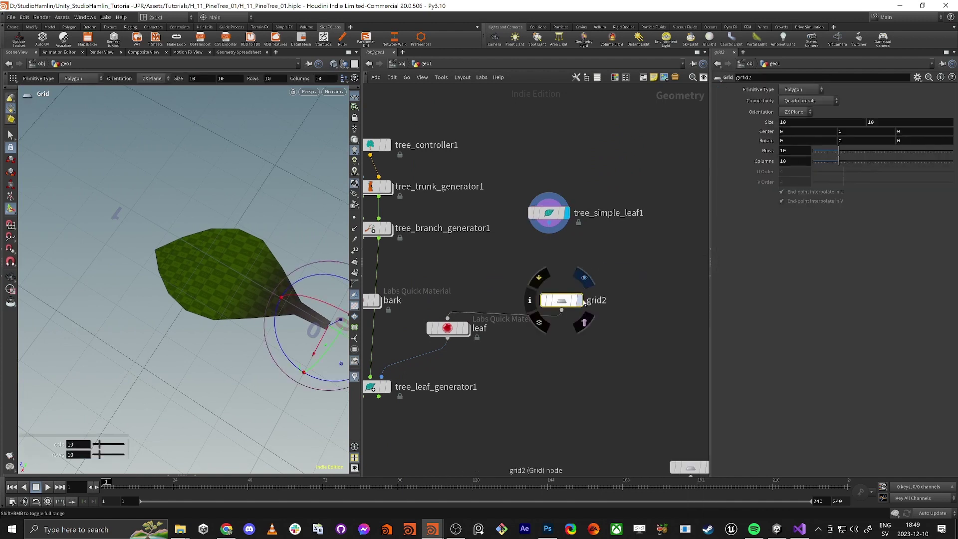
left_click(585, 278)
left_click_drag(565, 302, 607, 264)
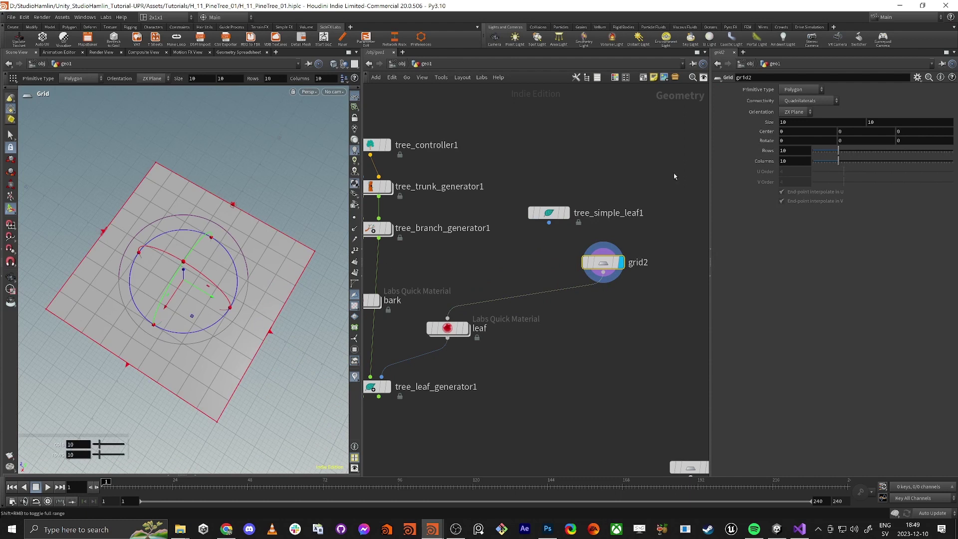
Step: Set the new leaf grid's size to 1 by 1 with 2 rows and 2 columns
double_click(795, 122)
type("1")
key("Tab")
type("1")
key("Tab")
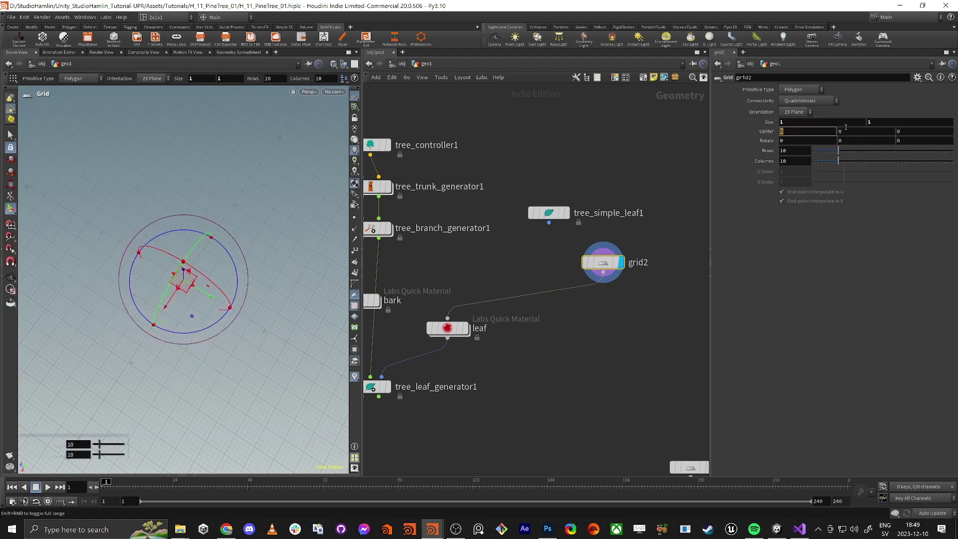
double_click(788, 150)
type("2")
key("Tab")
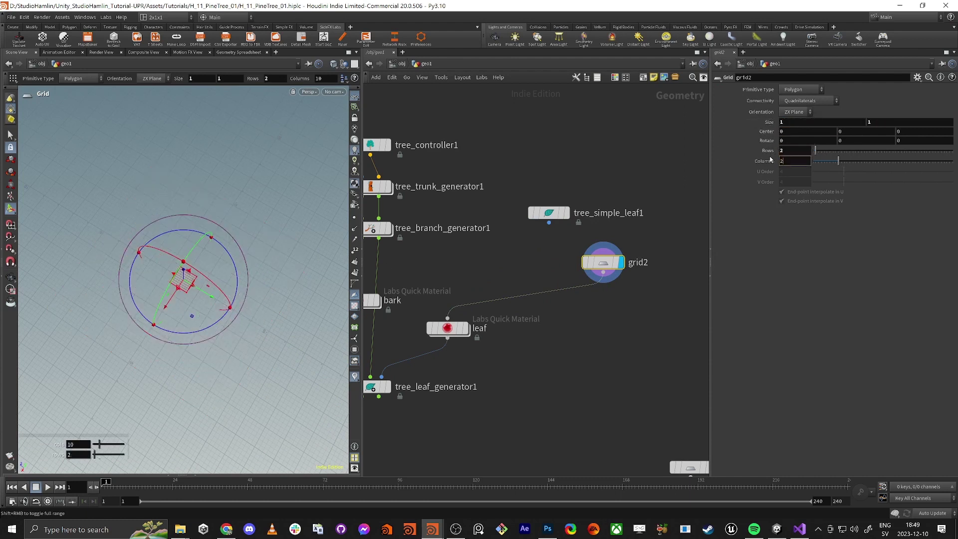
type("2")
key("Tab")
key("Escape")
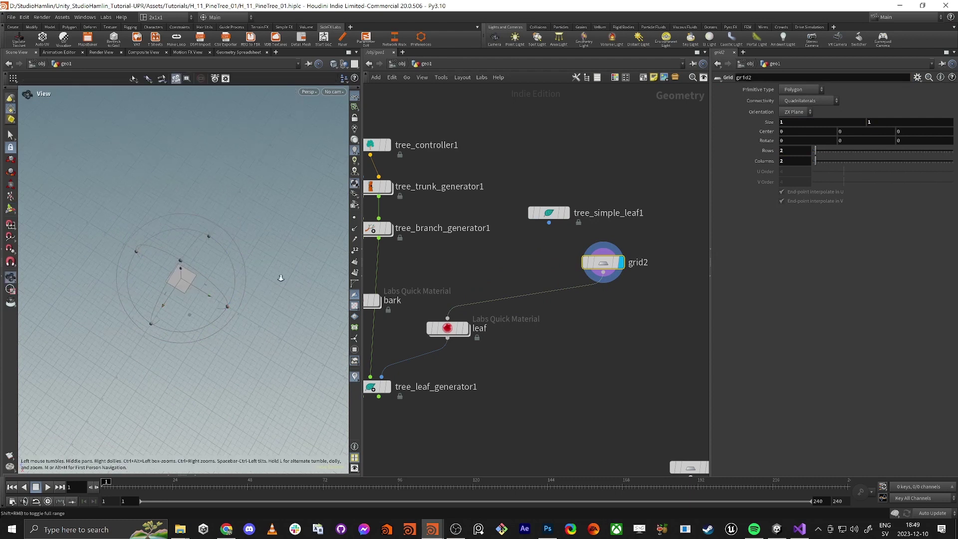
left_click_drag(234, 267, 181, 338)
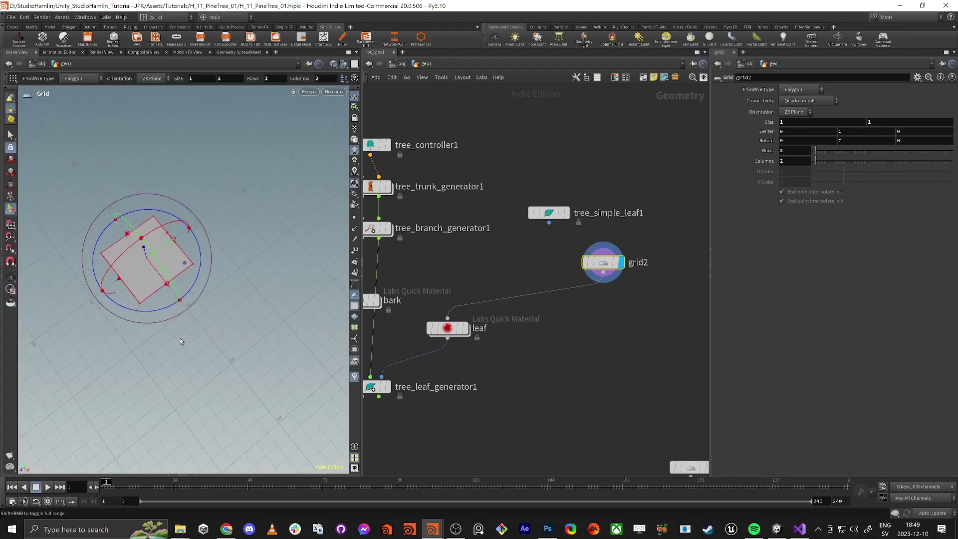
key("Return")
key("Escape")
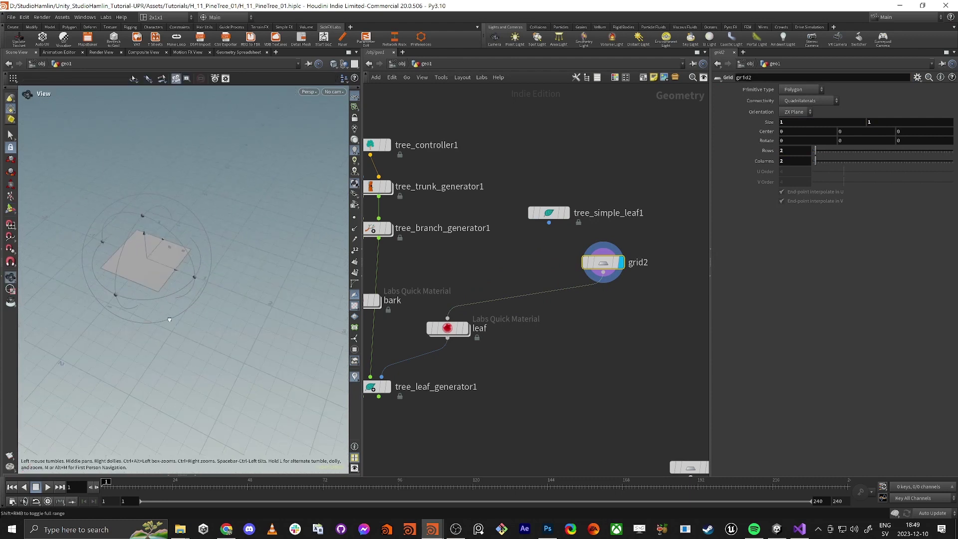
key("Return")
key("Escape")
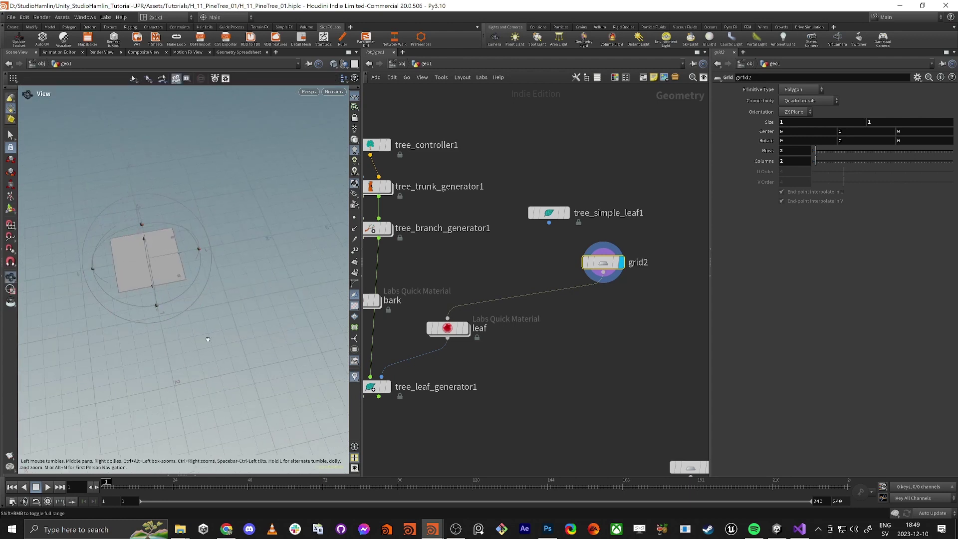
left_click_drag(209, 371, 253, 422)
key("Return")
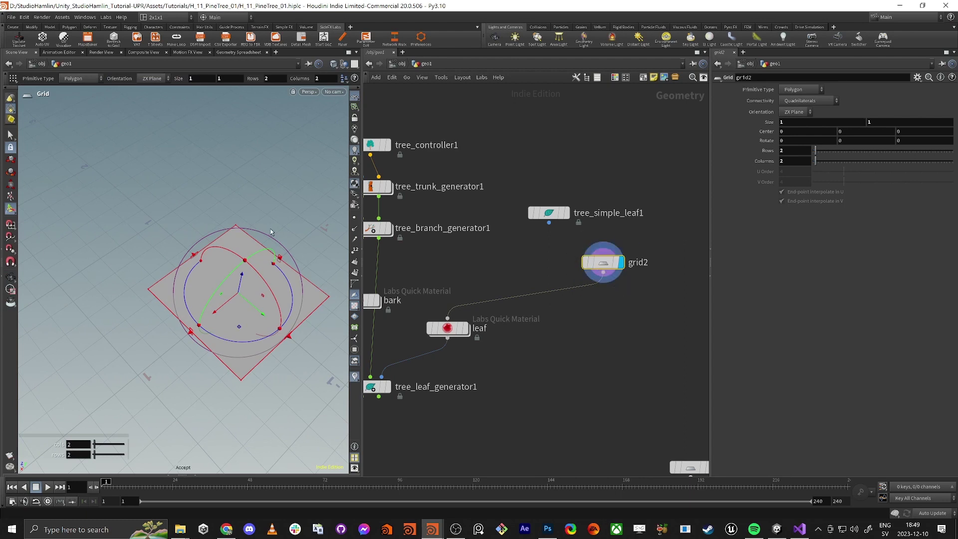
left_click_drag(262, 313, 208, 282)
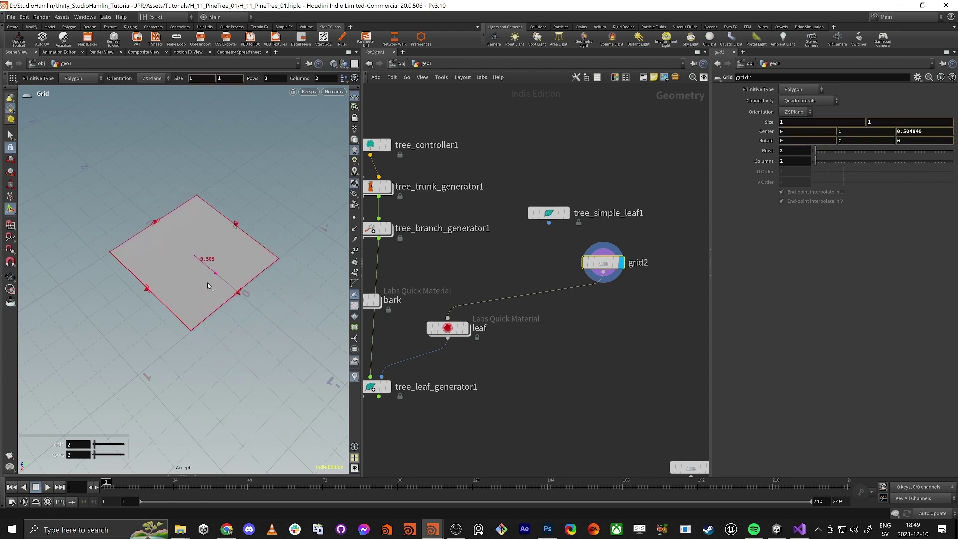
key("r")
left_click_drag(931, 134, 753, 134)
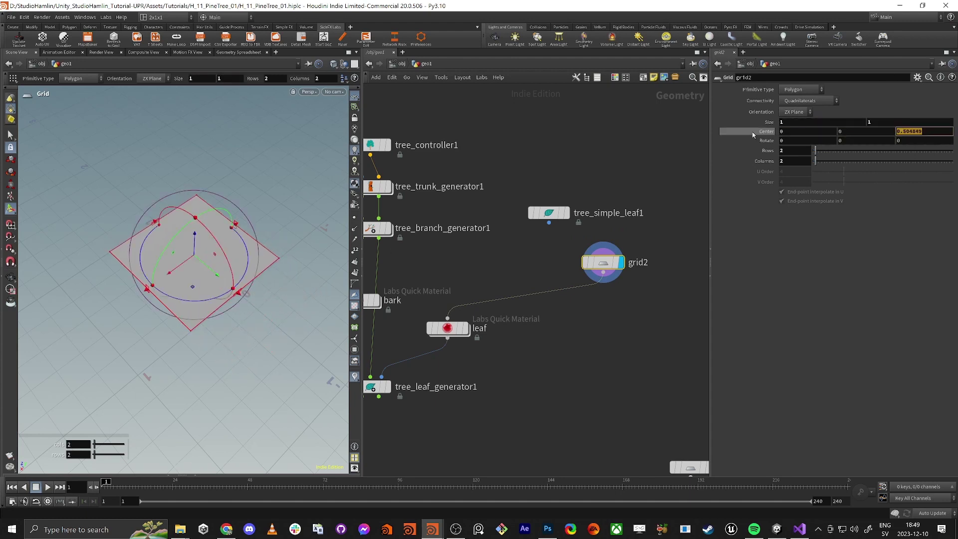
type("0")
key("Tab")
left_click(797, 115)
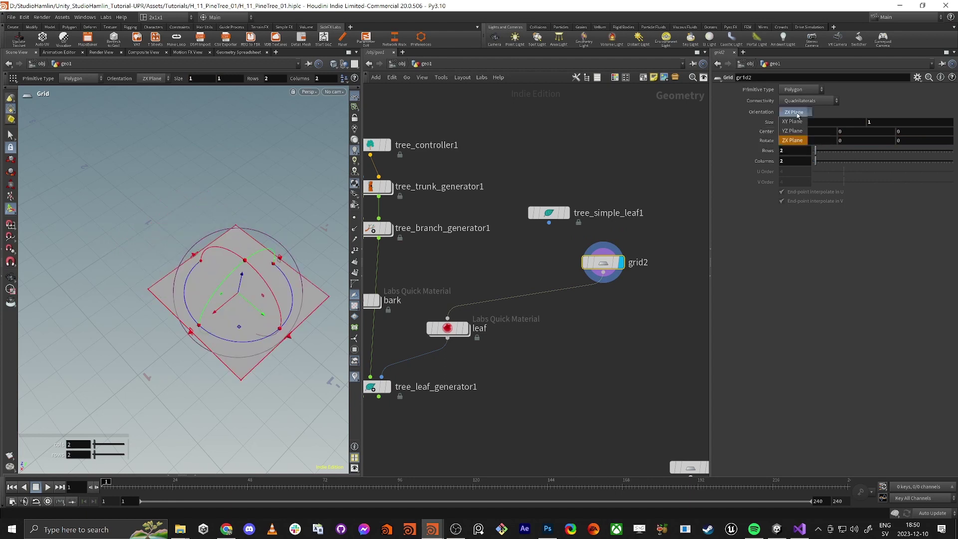
left_click(784, 142)
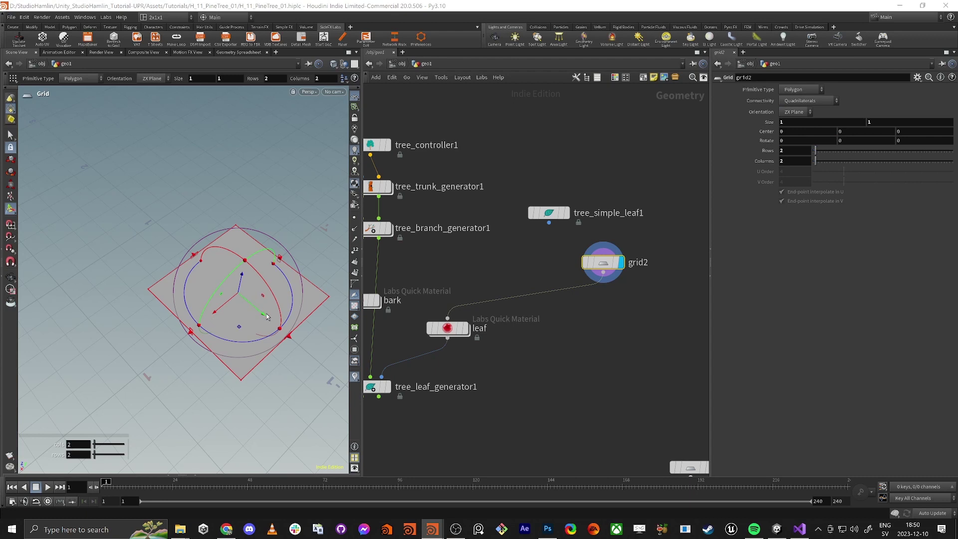
Step: Shift the grid along Z to a center value of 0.5 and display the leaf material node
left_click_drag(267, 316, 209, 282)
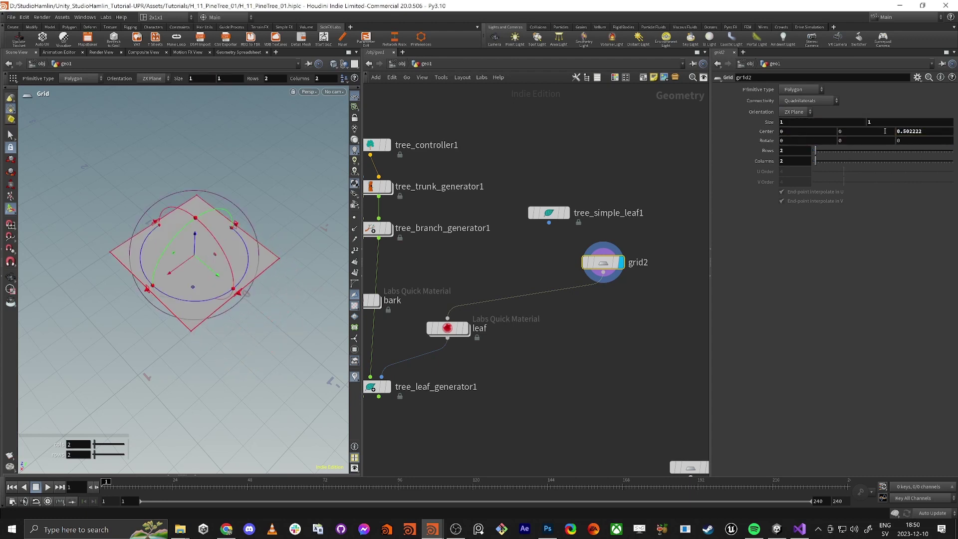
left_click_drag(909, 131, 923, 132)
key("BackSpace")
key("BackSpace")
key("Return")
left_click(466, 328)
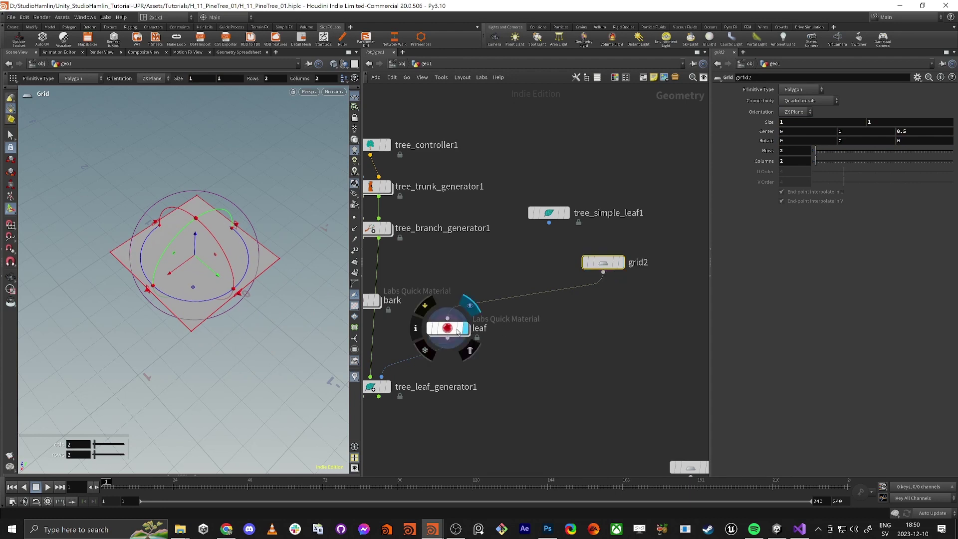
Step: Move the leaf material node clear of the others and assign the pine tree diffuse image from the render folder as its base color texture
left_click(452, 329)
left_click_drag(454, 329, 529, 331)
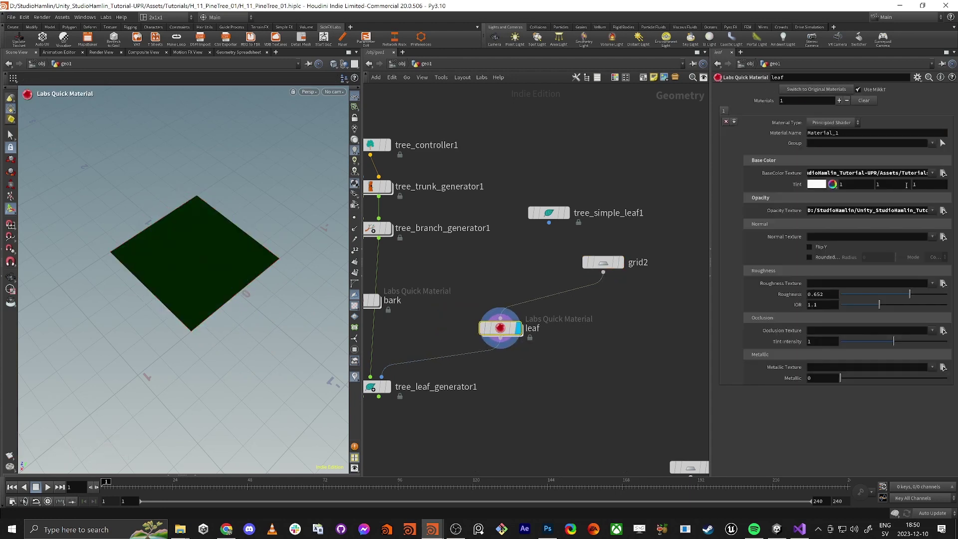
left_click(943, 173)
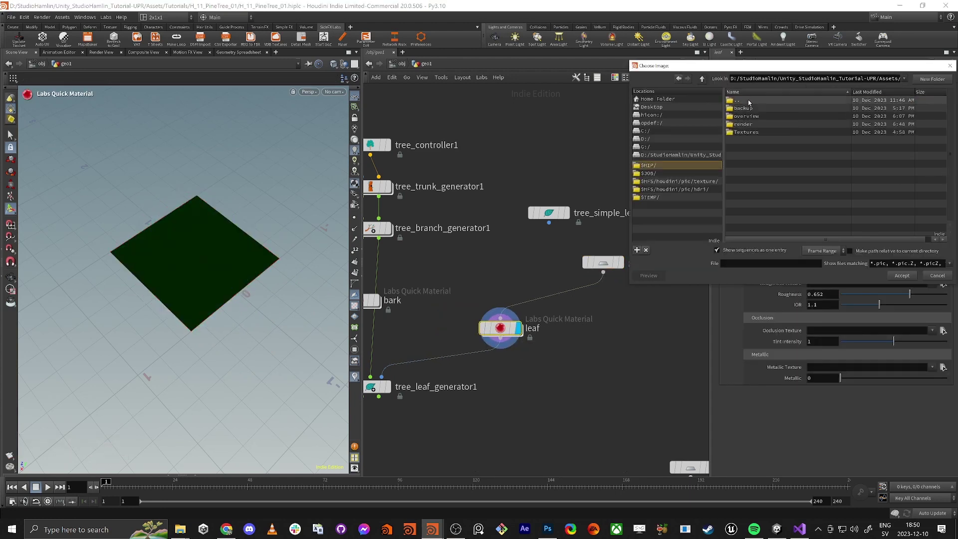
double_click(752, 125)
double_click(812, 133)
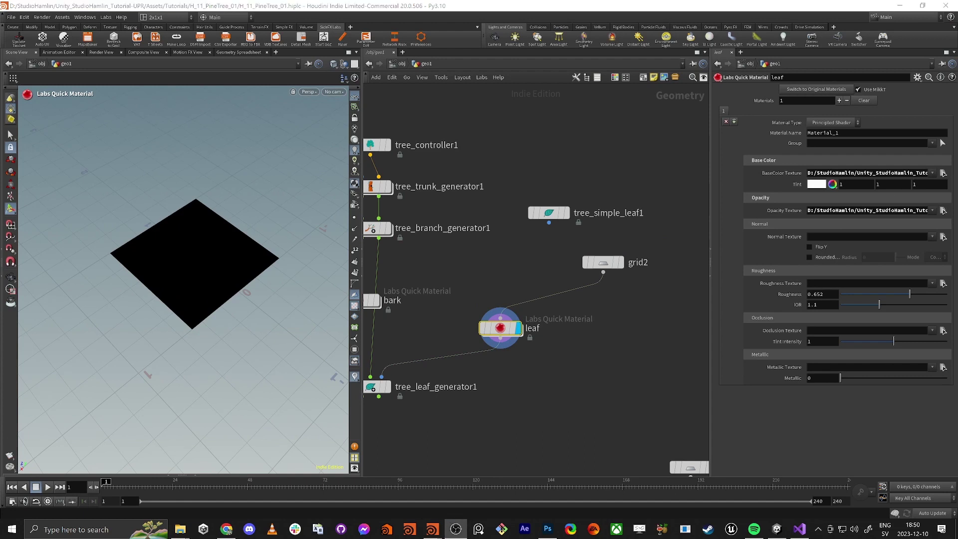
Step: Delete the unused tree_simple_leaf1 node and move grid2 up to make room above the leaf material
left_click(548, 213)
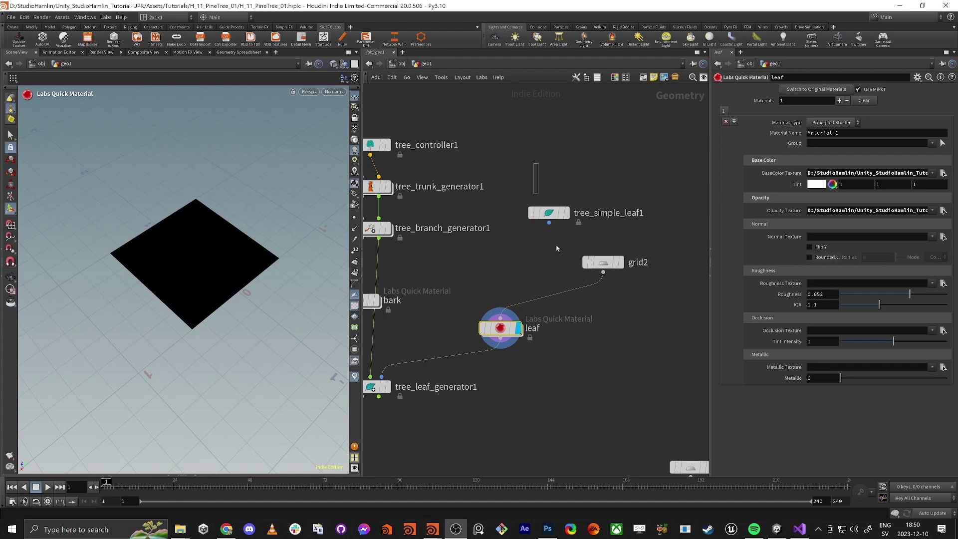
key("Delete")
left_click_drag(603, 262, 619, 175)
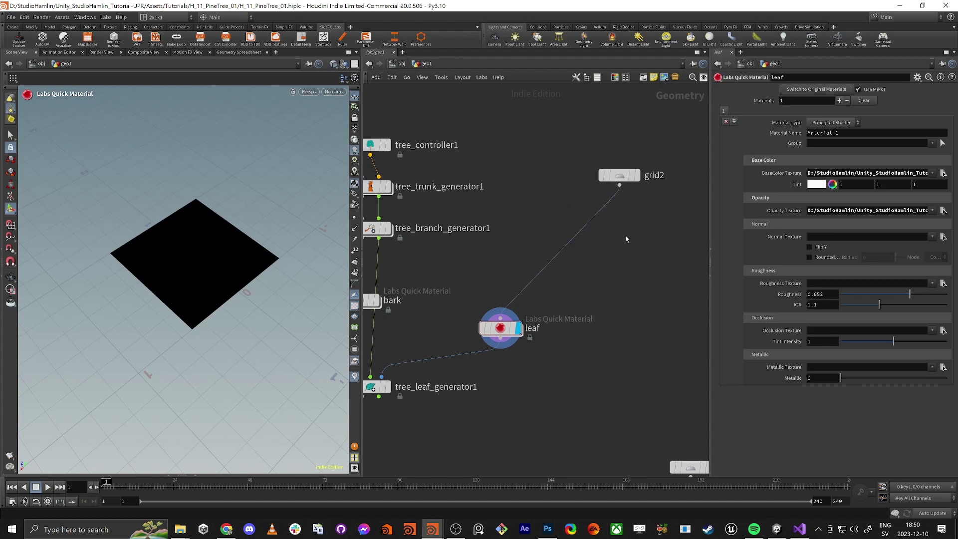
Step: Insert a UV Project node between grid2 and the leaf material, check its UVs, and display the leaf material again
key("Tab")
type("u")
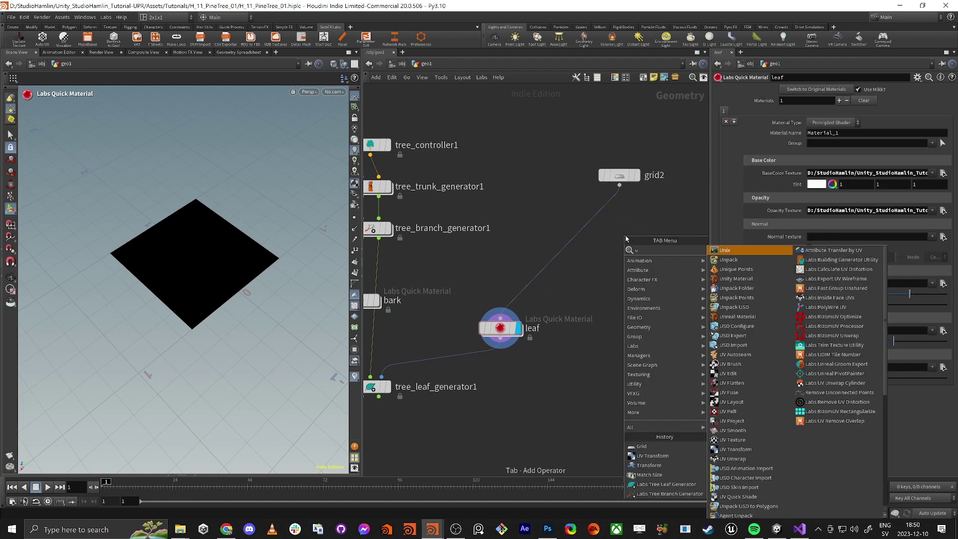
type("vpr")
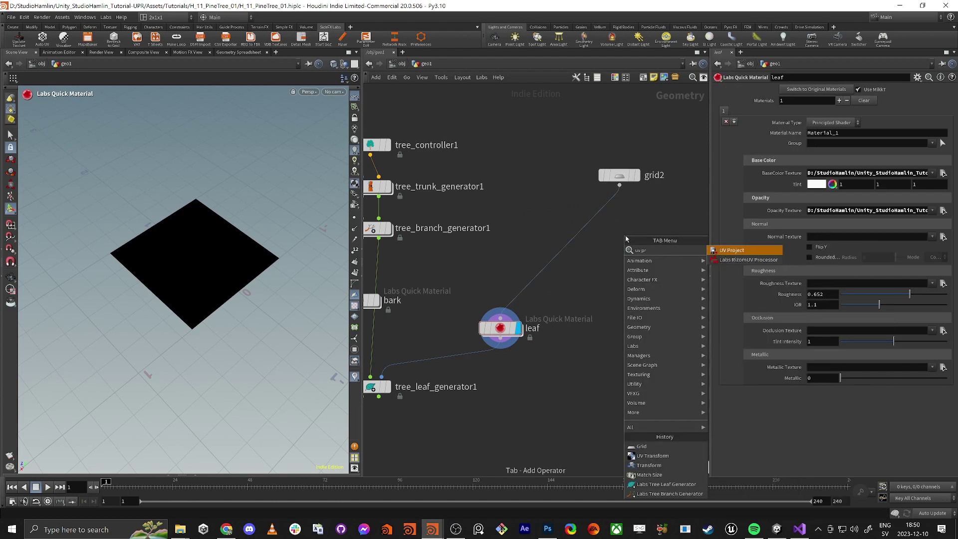
key("Return")
left_click(596, 218)
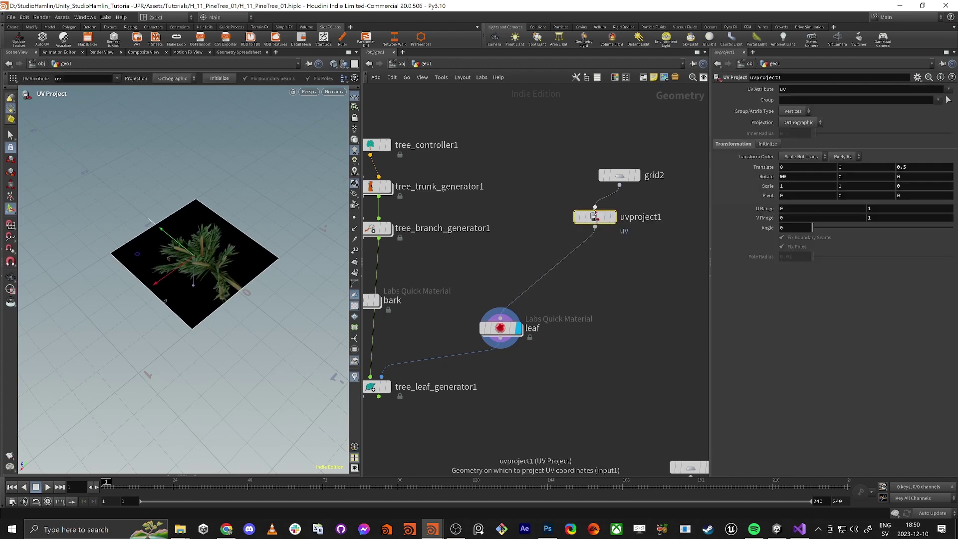
mouse_move(595, 217)
left_mouse_down()
mouse_move(619, 223)
mouse_move(612, 213)
left_mouse_up()
key("r")
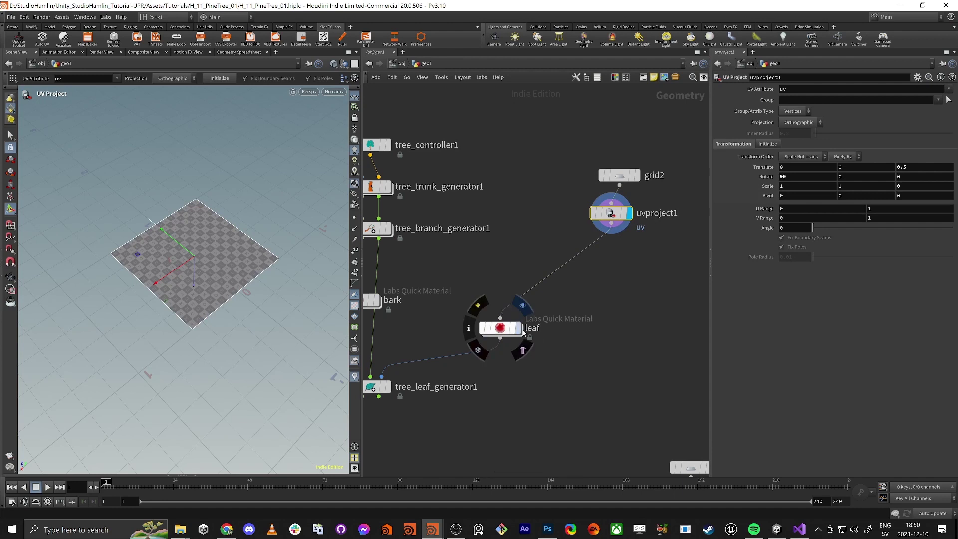
key("r")
left_click(501, 329)
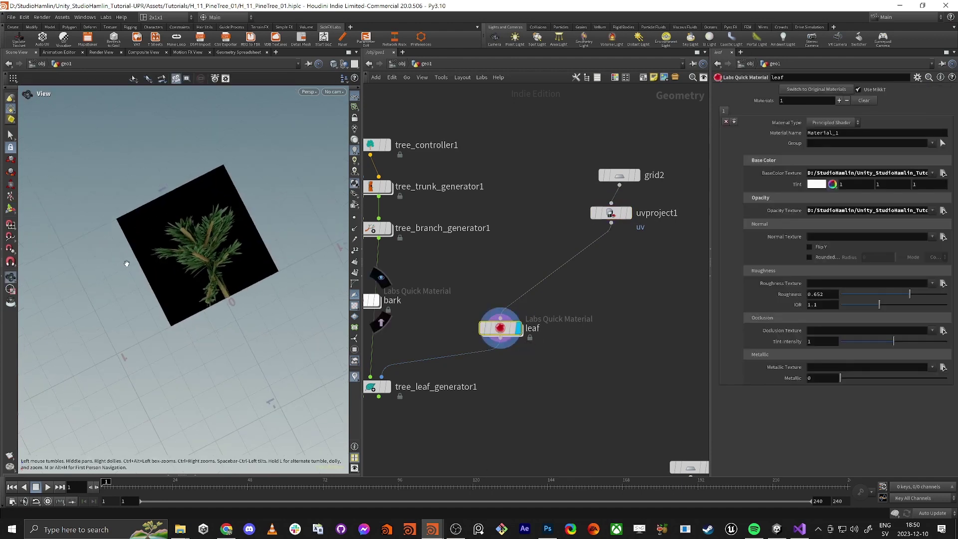
Step: Set the leaf material's opacity texture to Pine_Treeopacity.png from the render folder
middle_click_drag(452, 396, 577, 350)
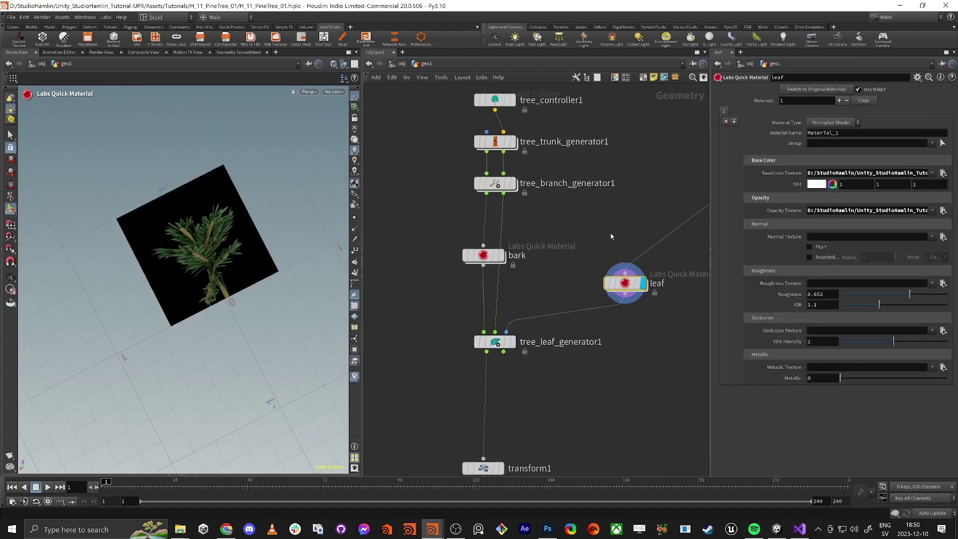
middle_click_drag(617, 206, 580, 228)
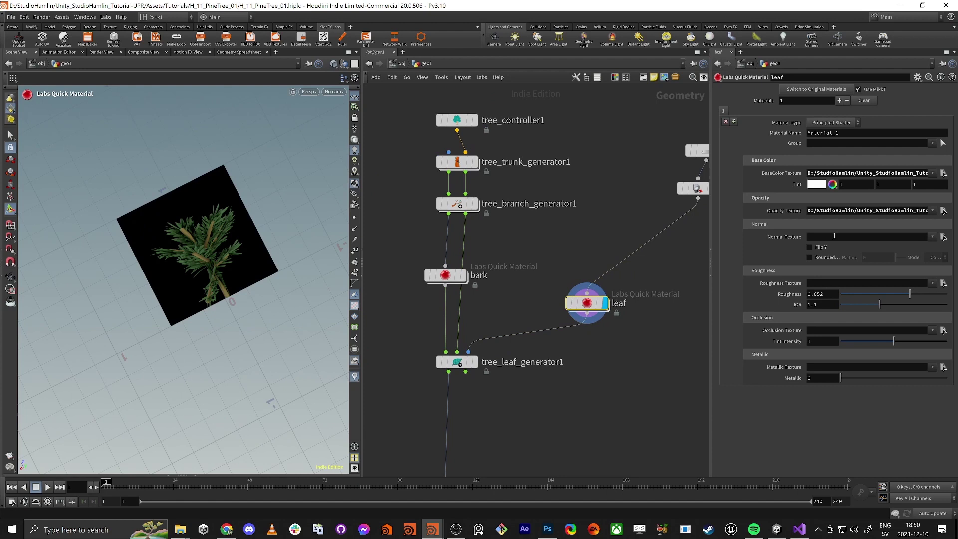
left_click(943, 210)
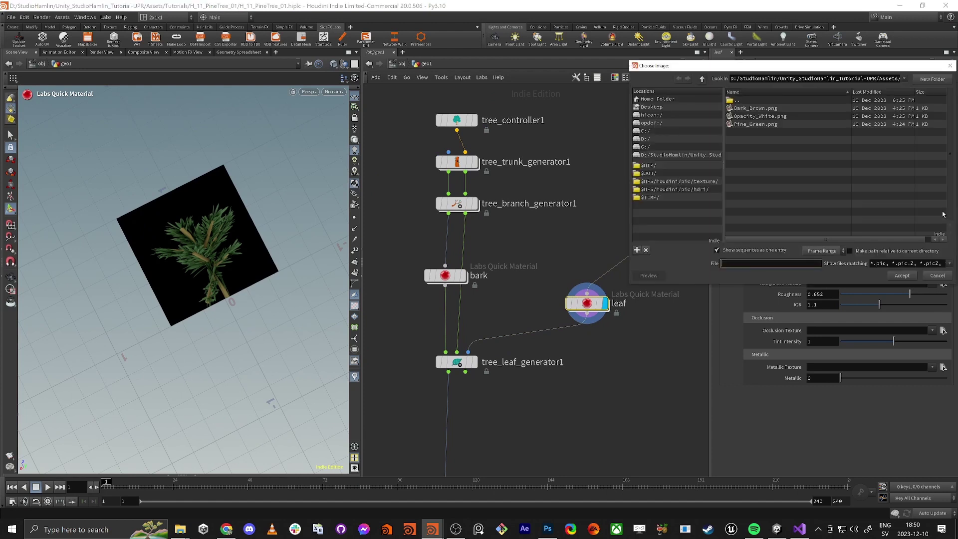
double_click(752, 101)
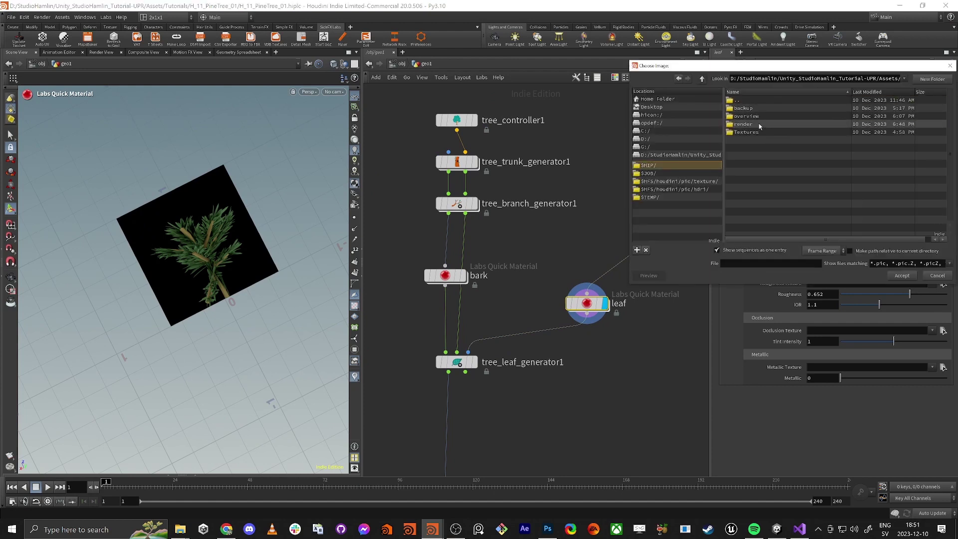
double_click(759, 125)
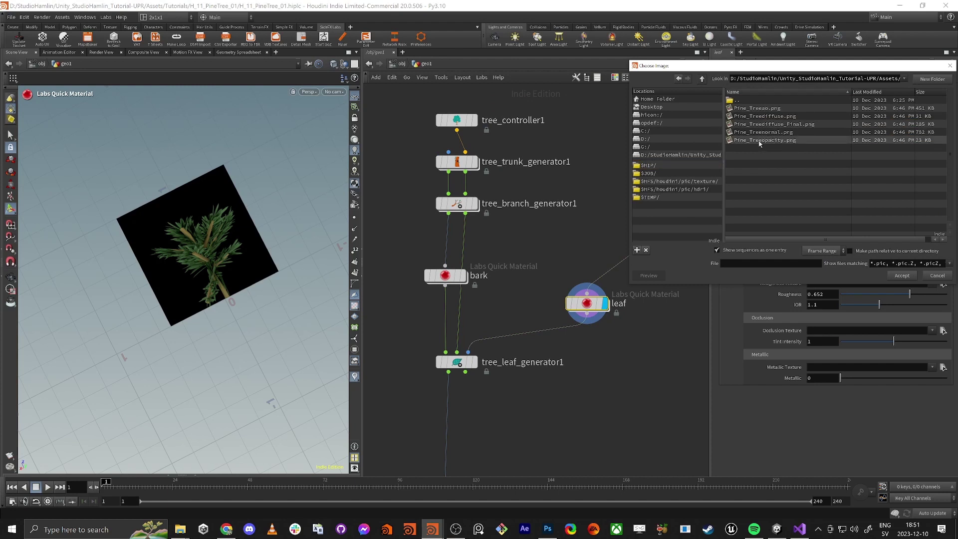
left_click(759, 140)
left_click(900, 277)
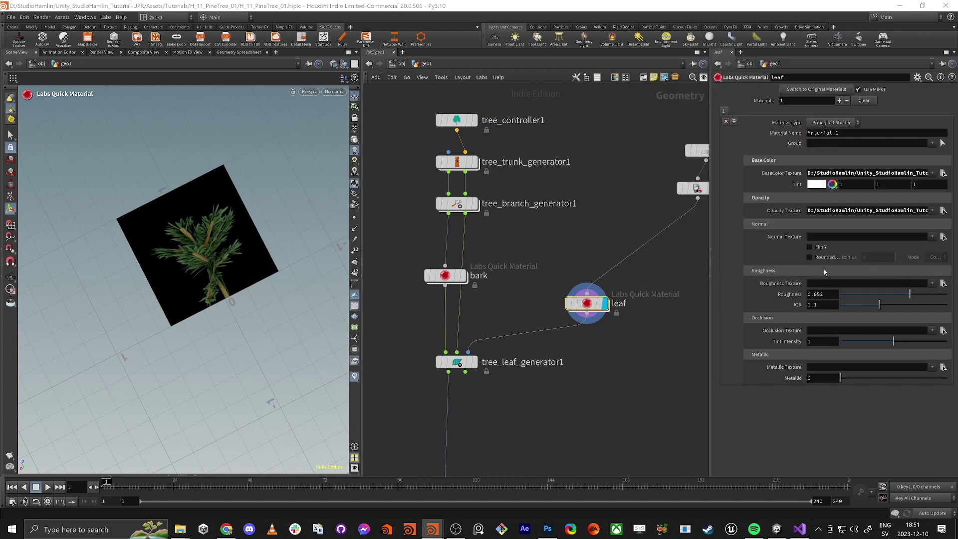
Step: Check the textured leaf plane and save the scene
left_click_drag(245, 253, 227, 256)
scroll(547, 253, "down", 2)
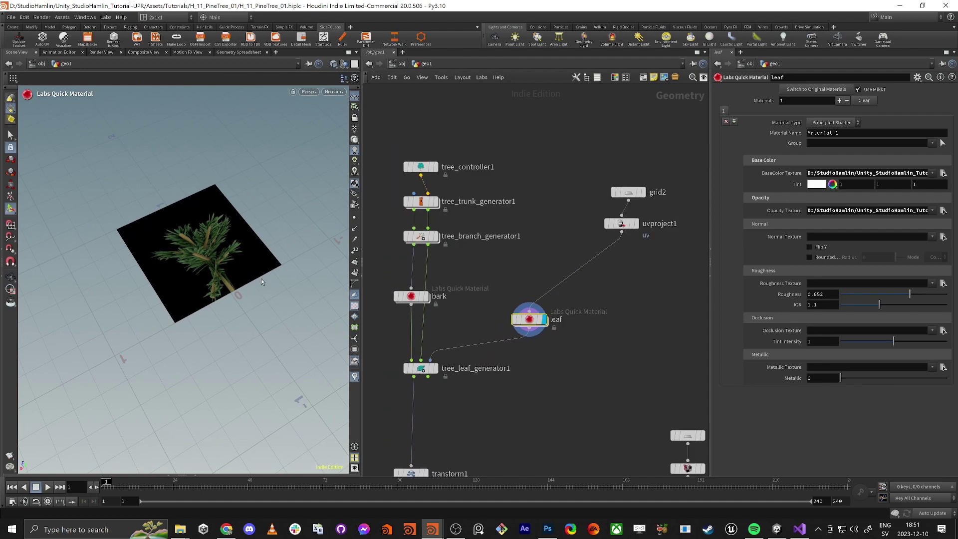
left_click(11, 17)
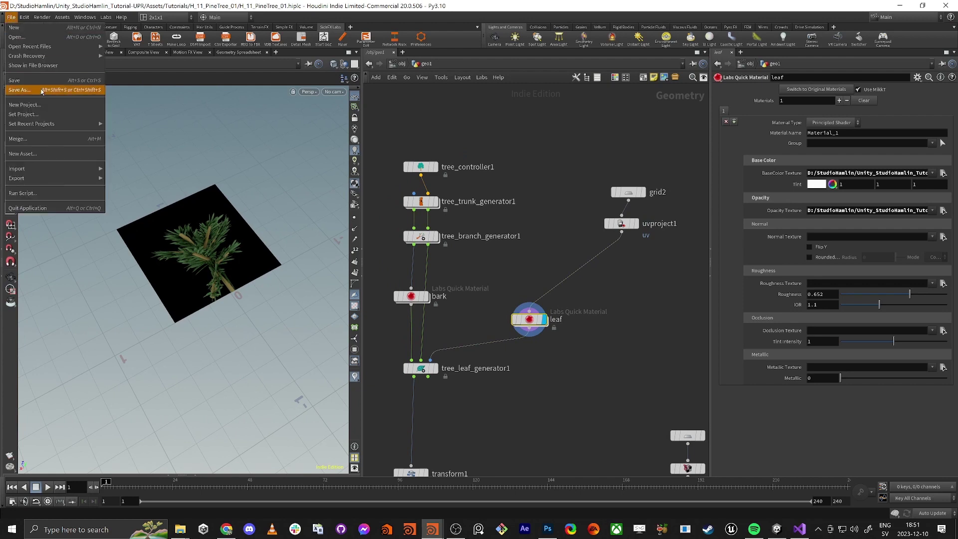
left_click(25, 82)
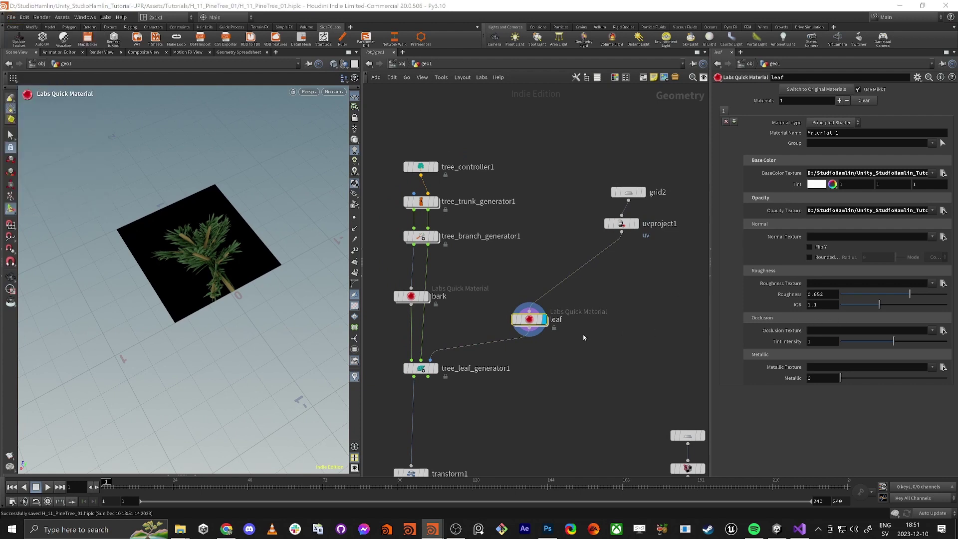
Step: Check the leaf material's opacity texture path and the Pine_Treeopacity.png file in the render folder
left_click(872, 212)
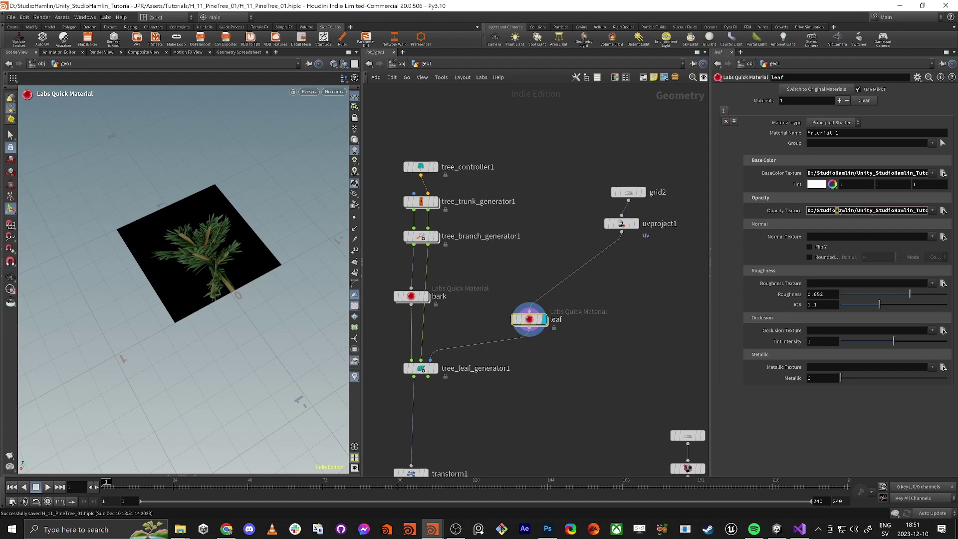
left_click_drag(838, 210, 904, 210)
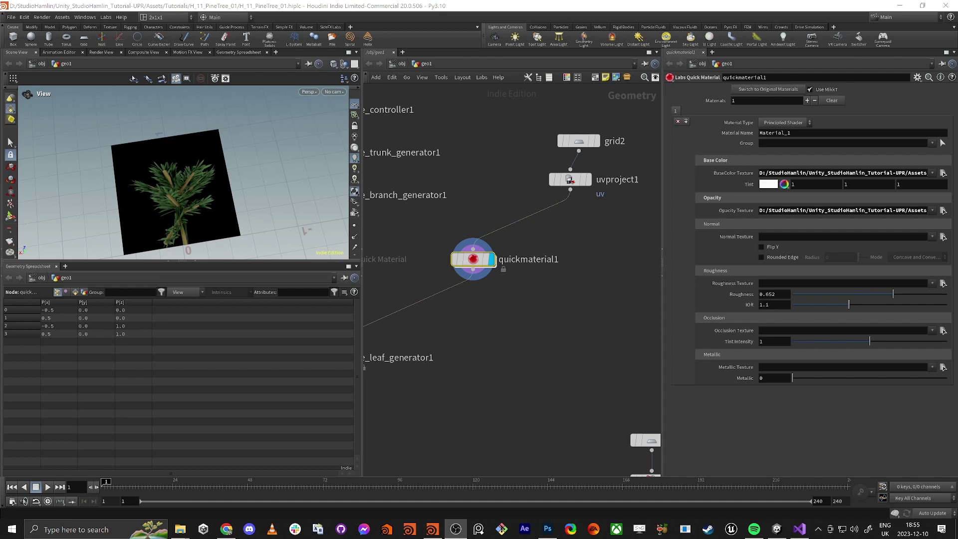
left_click_drag(957, 266, 798, 267)
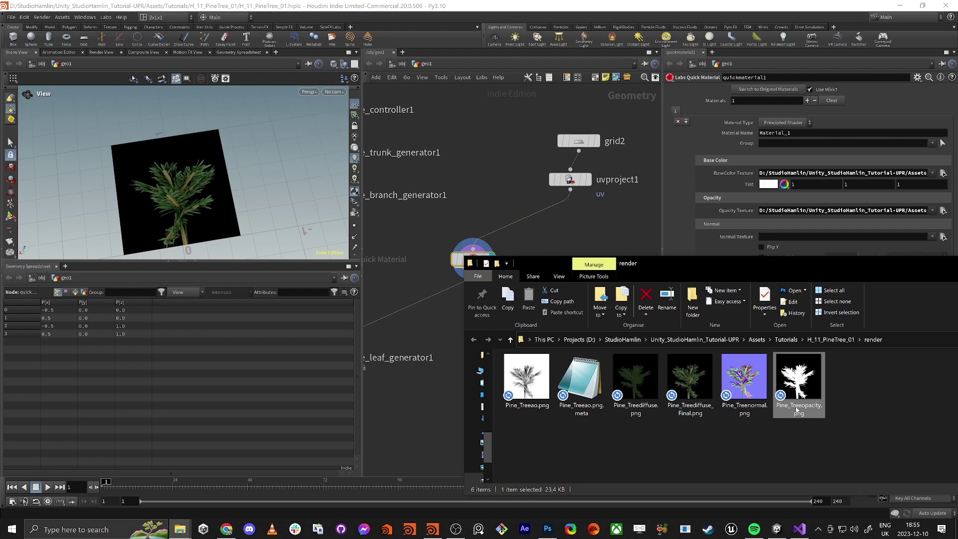
left_click(943, 237)
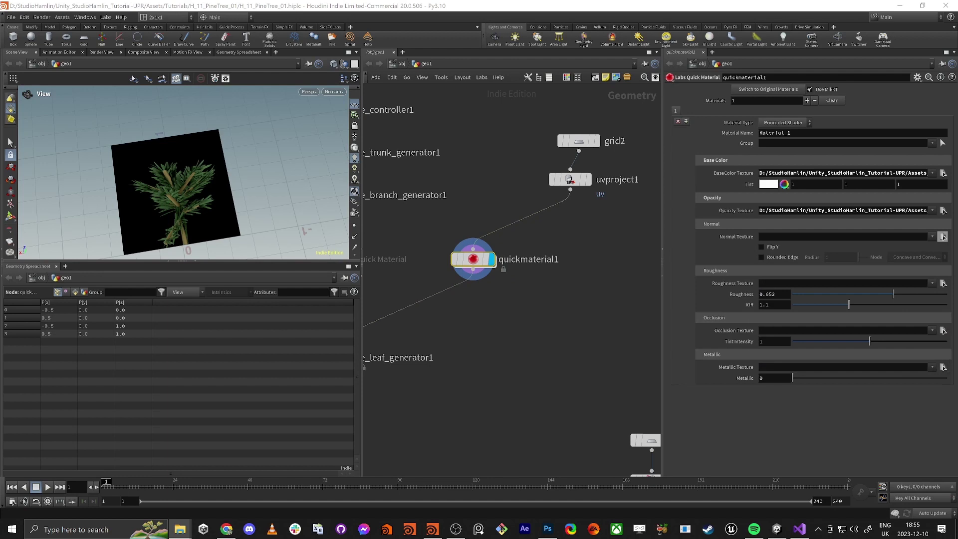
Step: Rename the leaf plane's material to pinetree_leaf
left_click_drag(797, 134, 712, 144)
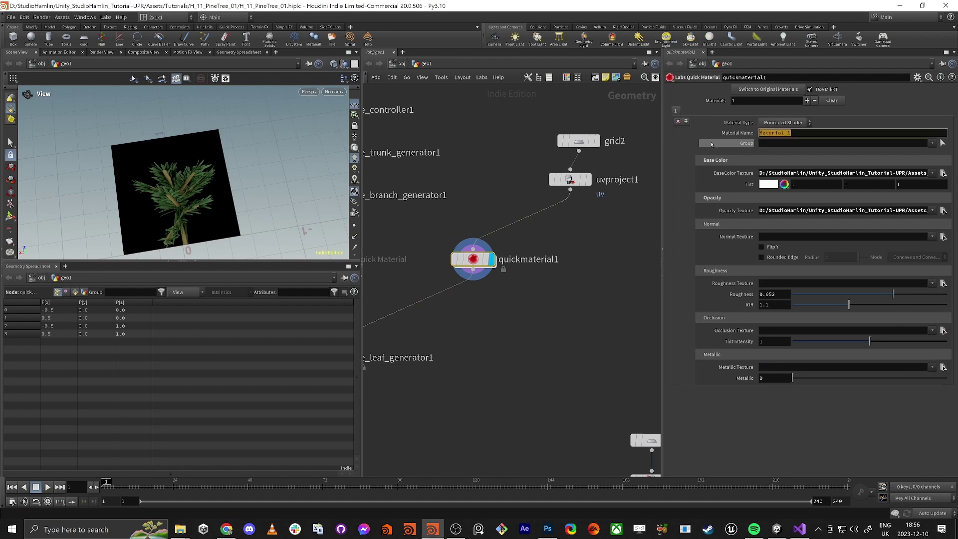
type("le")
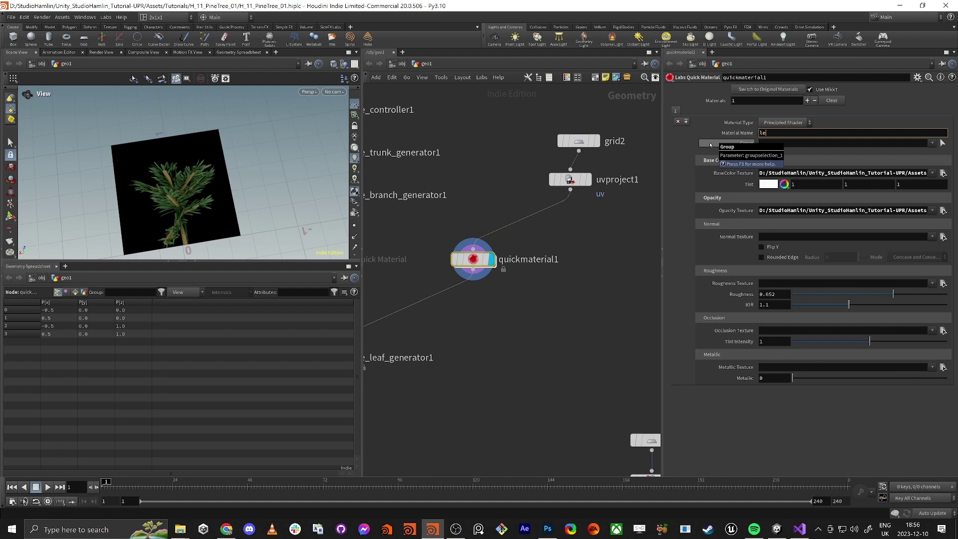
type("pointe")
key("BackSpace")
key("BackSpace")
key("BackSpace")
key("BackSpace")
key("alt+shift")
type("-")
type("leaf")
key("Return")
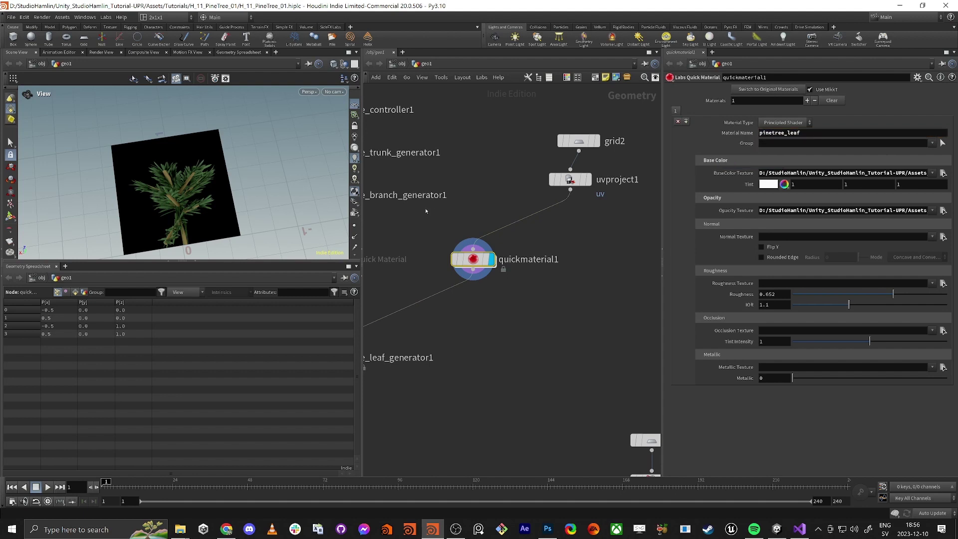
Step: Select and display the tree_leaf_generator1 node and frame the whole tree in the viewport
middle_click_drag(425, 215, 458, 204)
left_click_drag(505, 248, 595, 241)
scroll(525, 307, "down", 1)
middle_click_drag(525, 307, 590, 214)
scroll(549, 275, "down", 1)
left_click(487, 243)
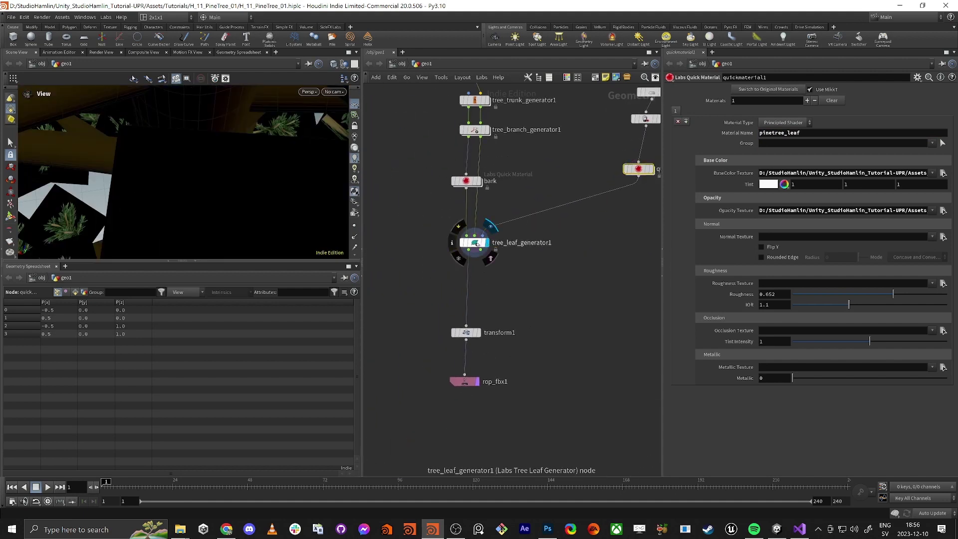
left_click(478, 244)
key("f")
left_click_drag(206, 199, 203, 150)
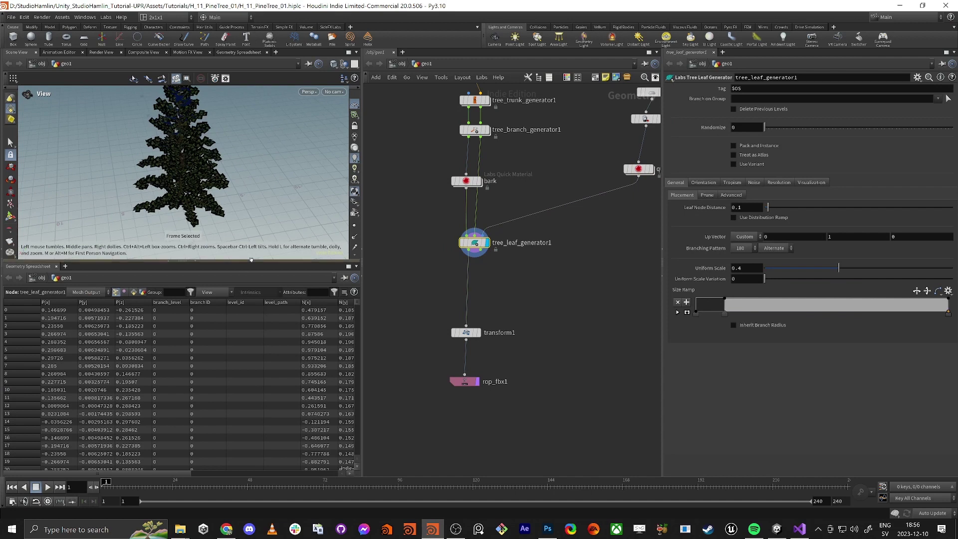
Step: Enlarge the viewport and examine the textured leaf planes on the branches up close
left_click(195, 263)
scroll(203, 323, "up", 8)
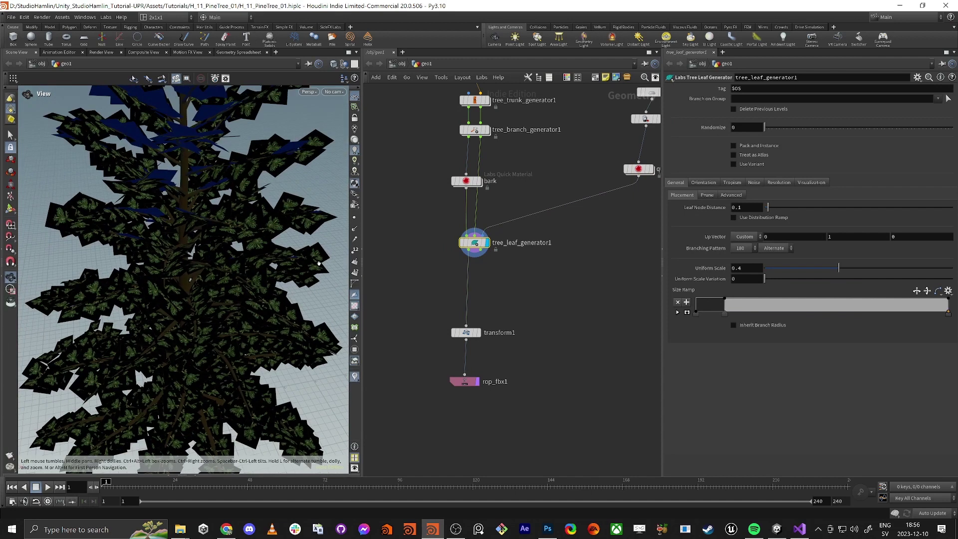
scroll(203, 324, "up", 10)
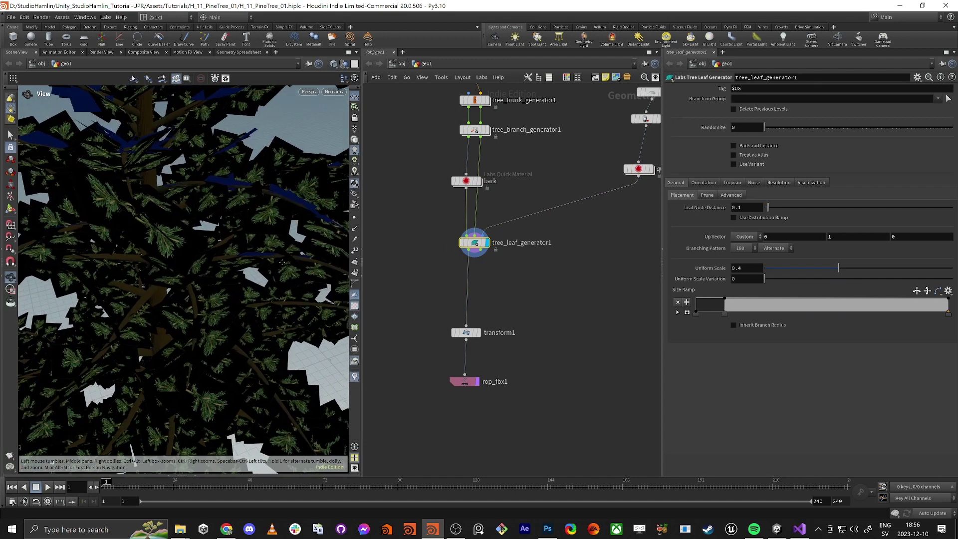
scroll(291, 260, "up", 6)
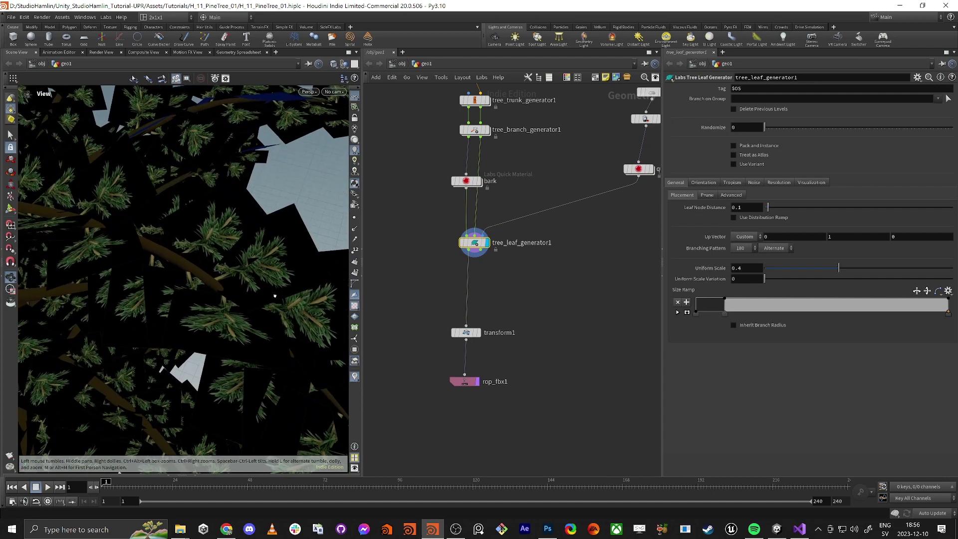
scroll(247, 274, "down", 12)
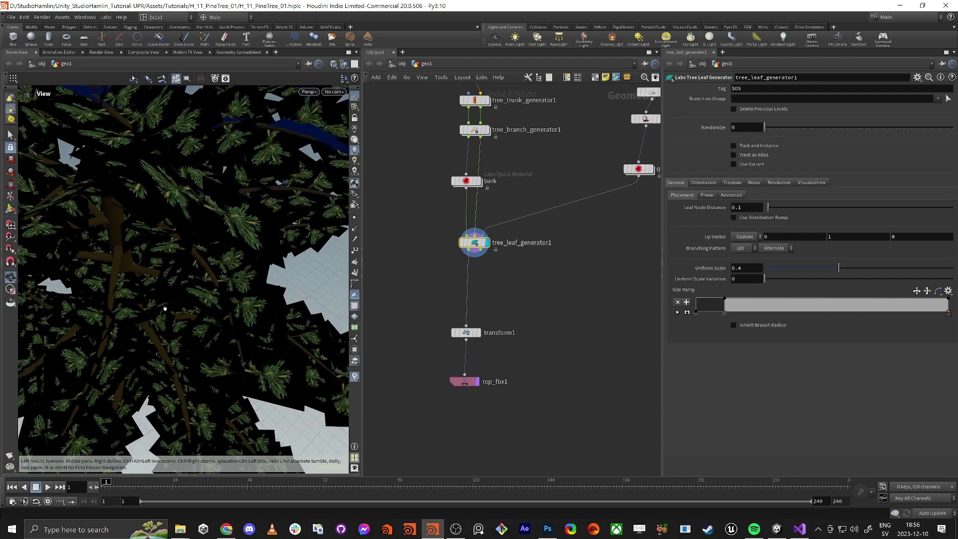
Step: Apply the Linear preset to the leaf generator's Size Ramp
left_click_drag(114, 289, 186, 346)
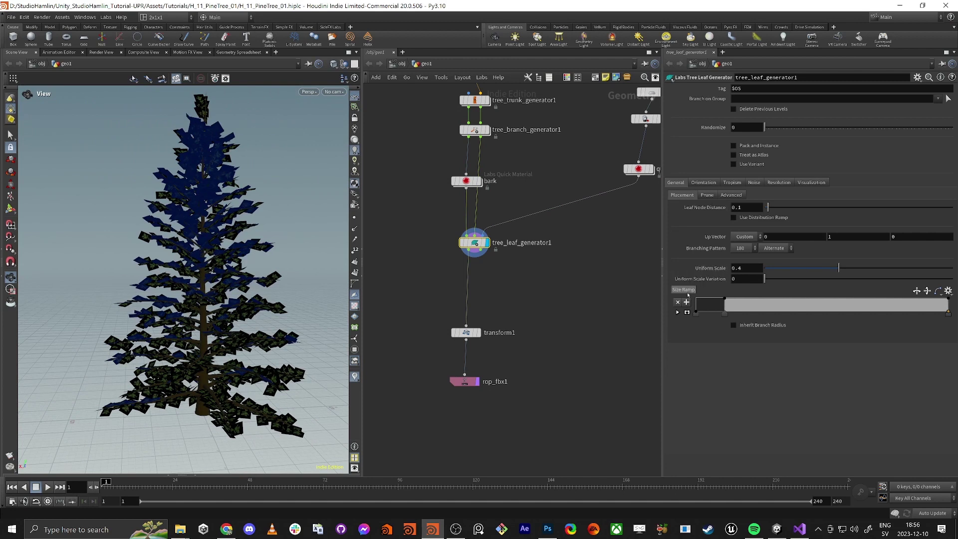
left_click(948, 291)
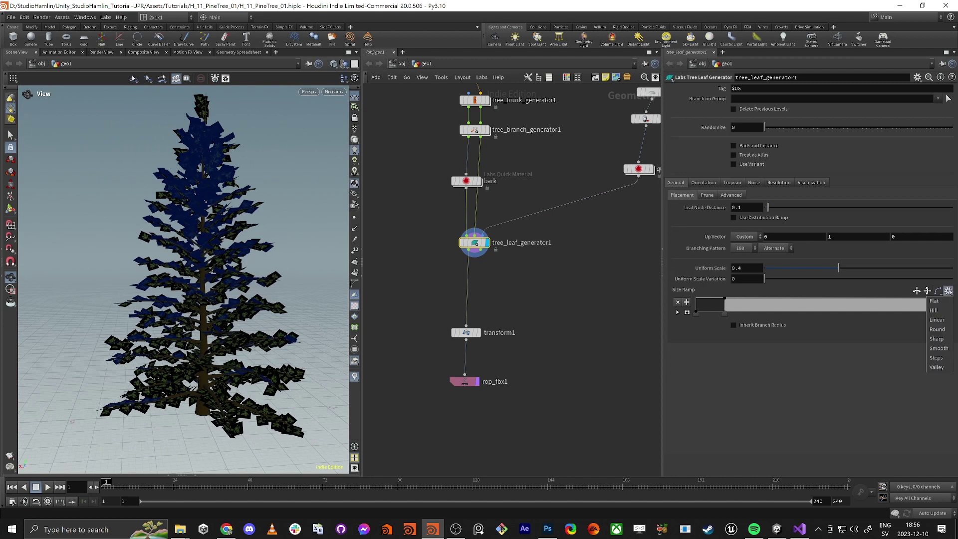
left_click(937, 320)
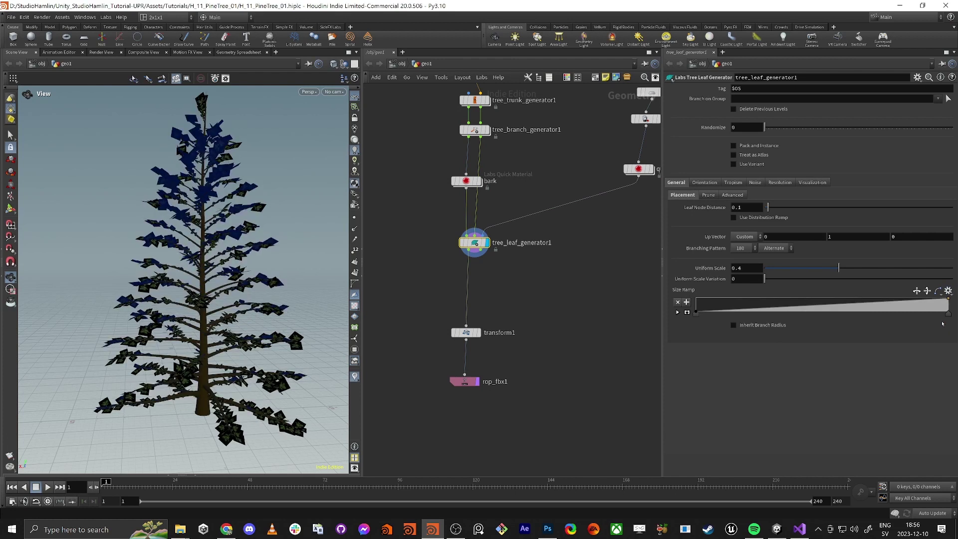
Step: Reverse the leaf generator's Size Ramp and set its Uniform Scale to about 0.761 with a Uniform Scale Variation of 0.3
left_click(916, 291)
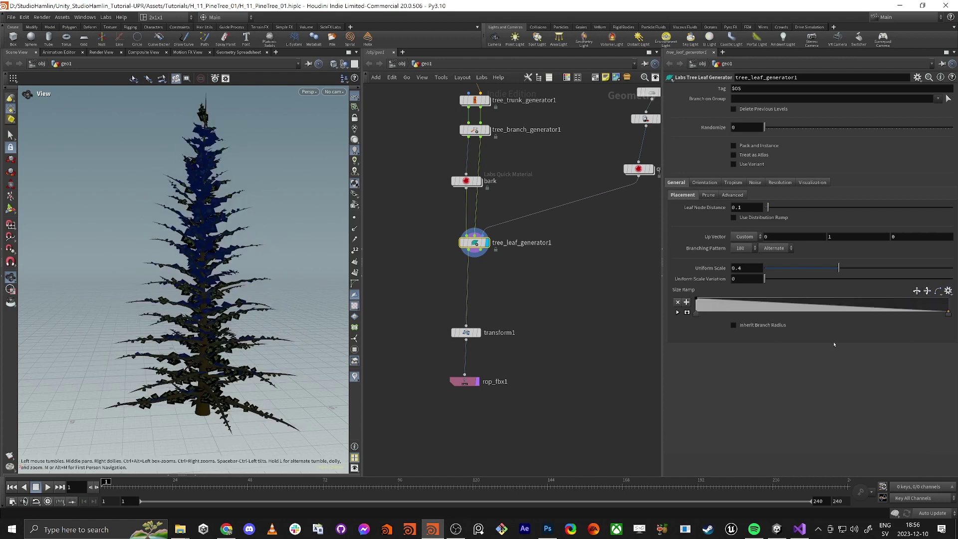
left_click_drag(838, 267, 908, 267)
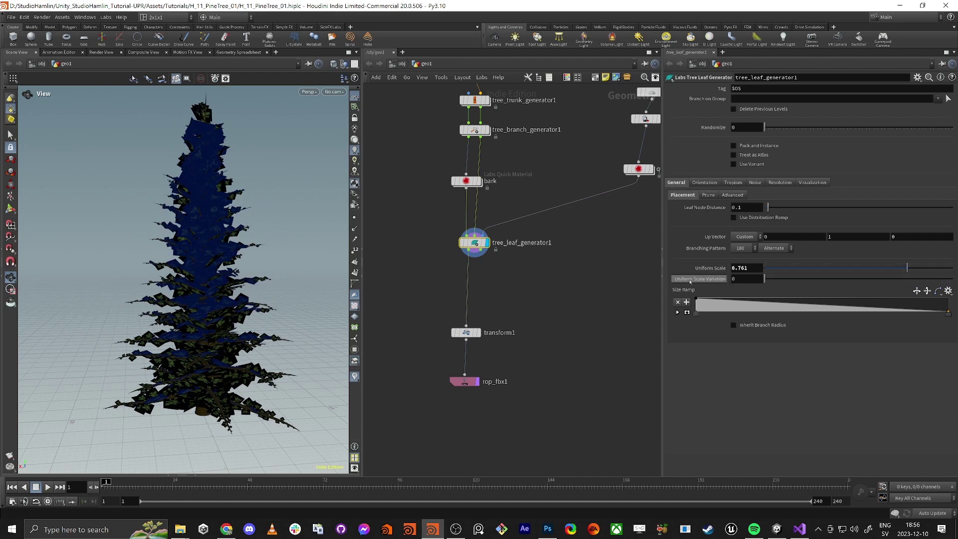
left_click_drag(809, 279, 820, 280)
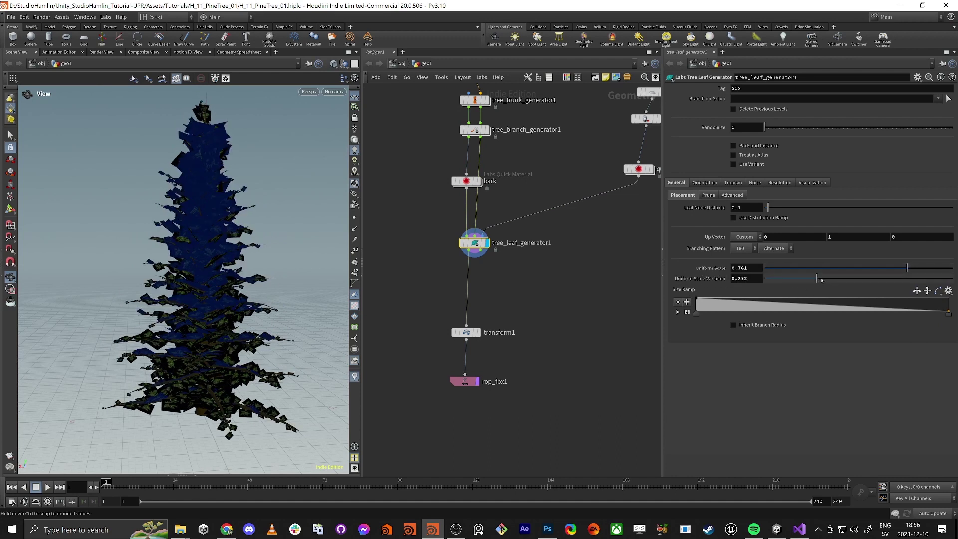
left_click_drag(194, 319, 253, 318)
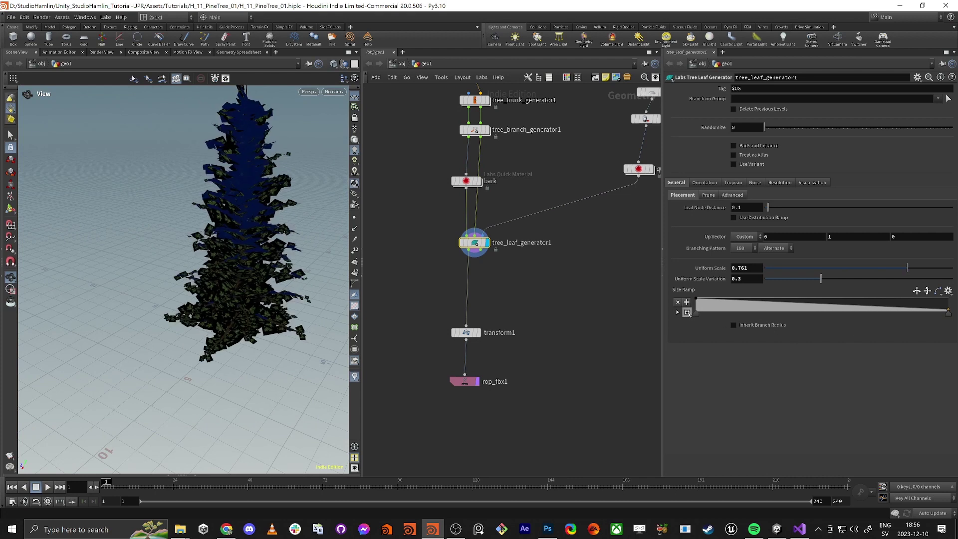
Step: Expand the Size Ramp graph and raise its end point to about 0.3, checking the leaves up close
left_click(687, 313)
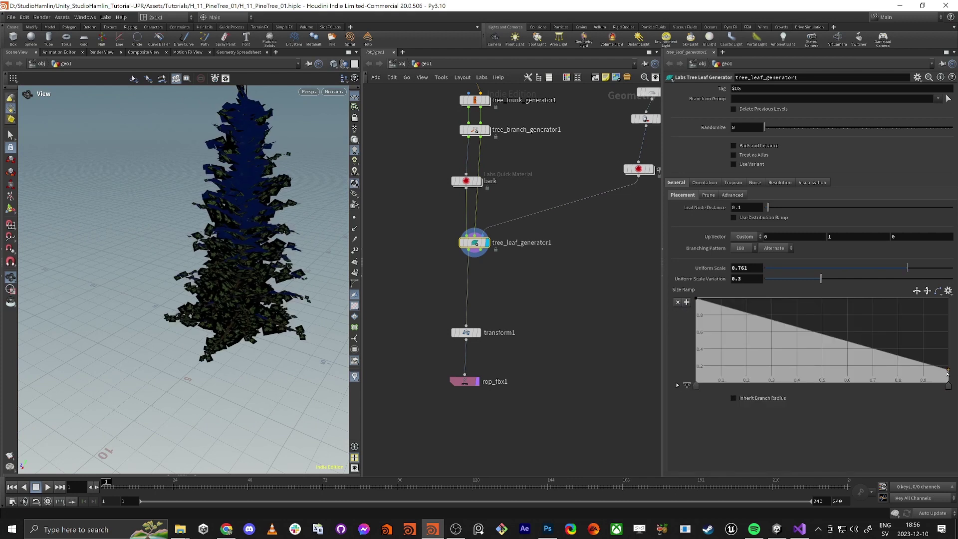
left_click_drag(949, 371, 948, 357)
left_click_drag(220, 205, 207, 226)
scroll(206, 227, "up", 5)
left_click_drag(205, 279, 192, 302)
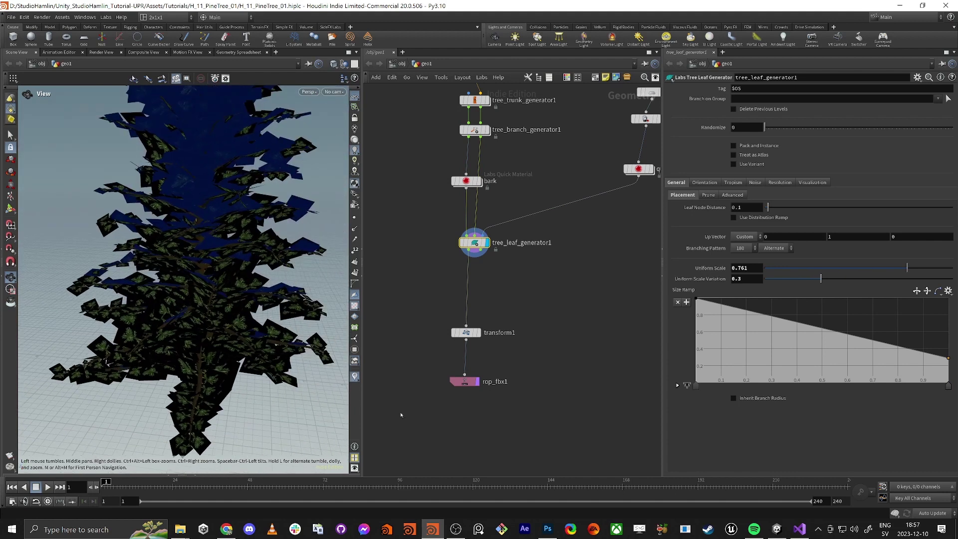
Step: Export the tree through rop_fbx1 to $HIP/PineTree_Lod0.fbx, and switch to Unity to view the pine tree in the scene
left_click(464, 381)
left_click(753, 90)
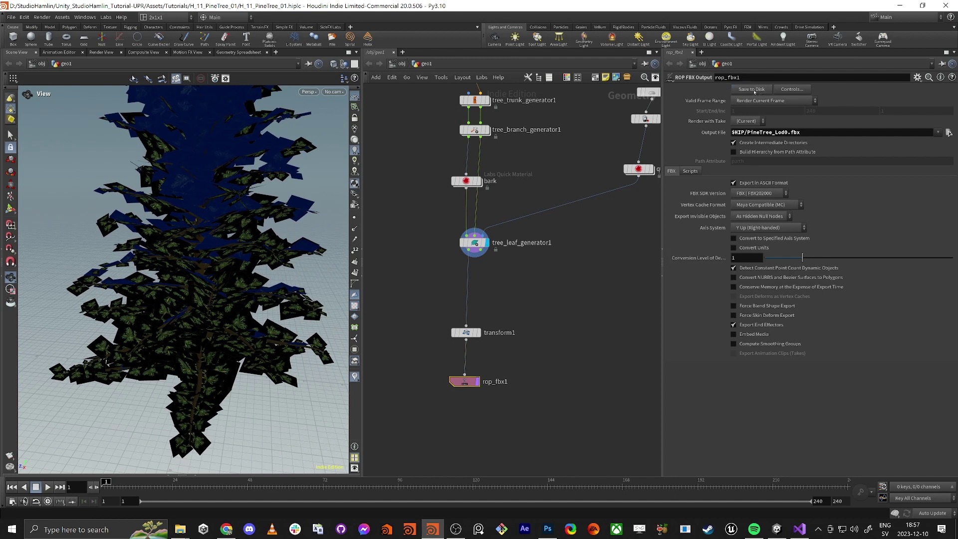
key("alt+Tab")
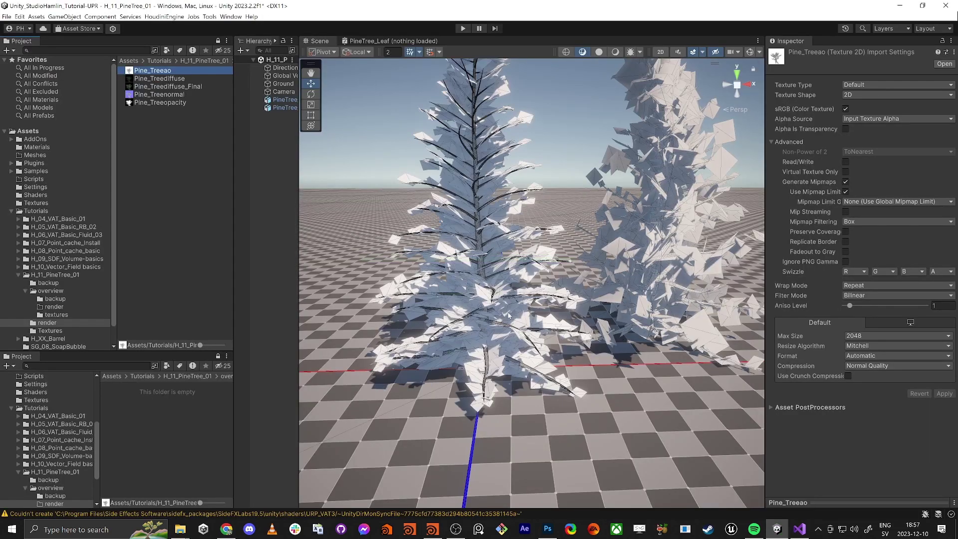
left_click_drag(508, 313, 554, 348, "alt")
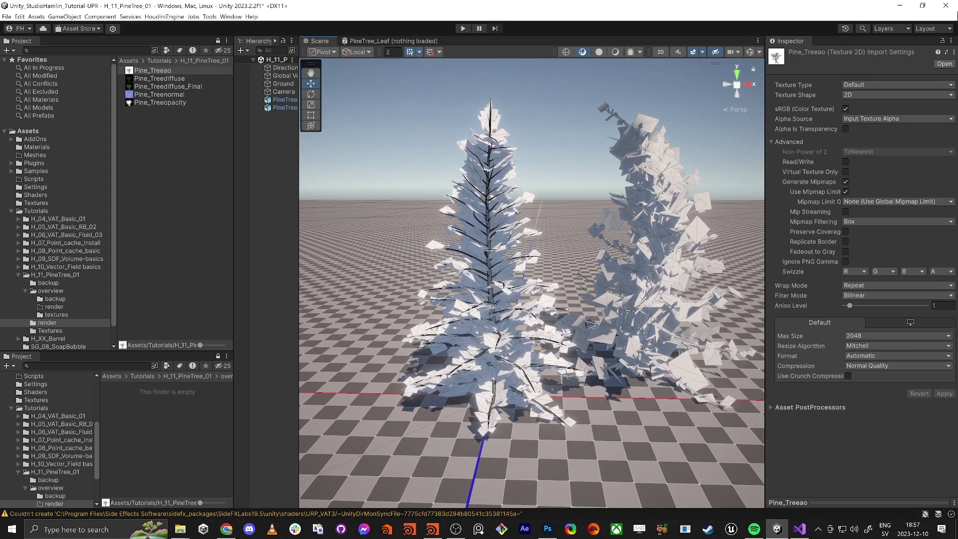